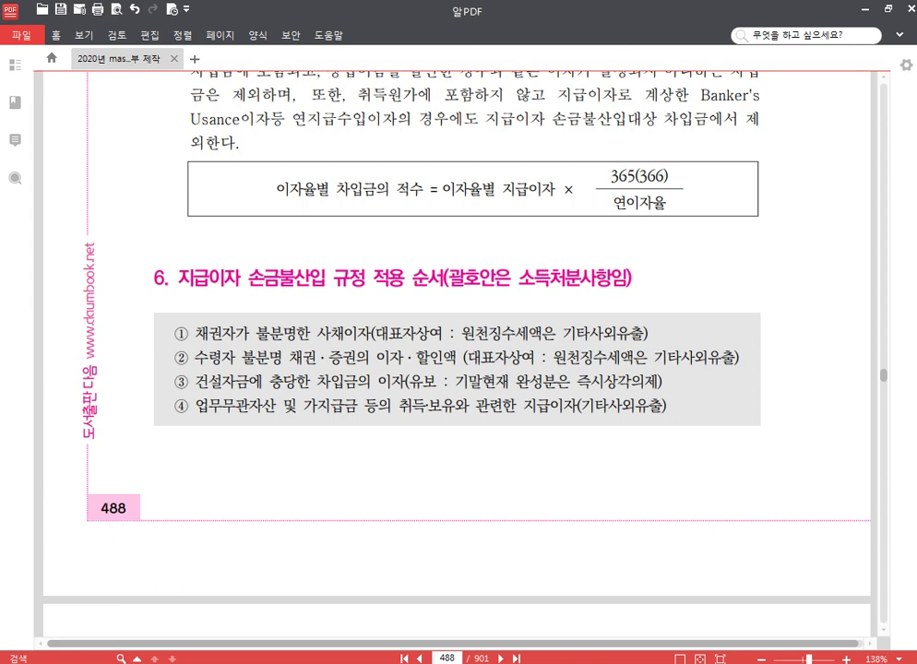
- Switch to KcLep and open the 업무무관부동산등에관련한차입금이자조정명세서 form at its 1.적수입력(을) sheet
click(407, 663)
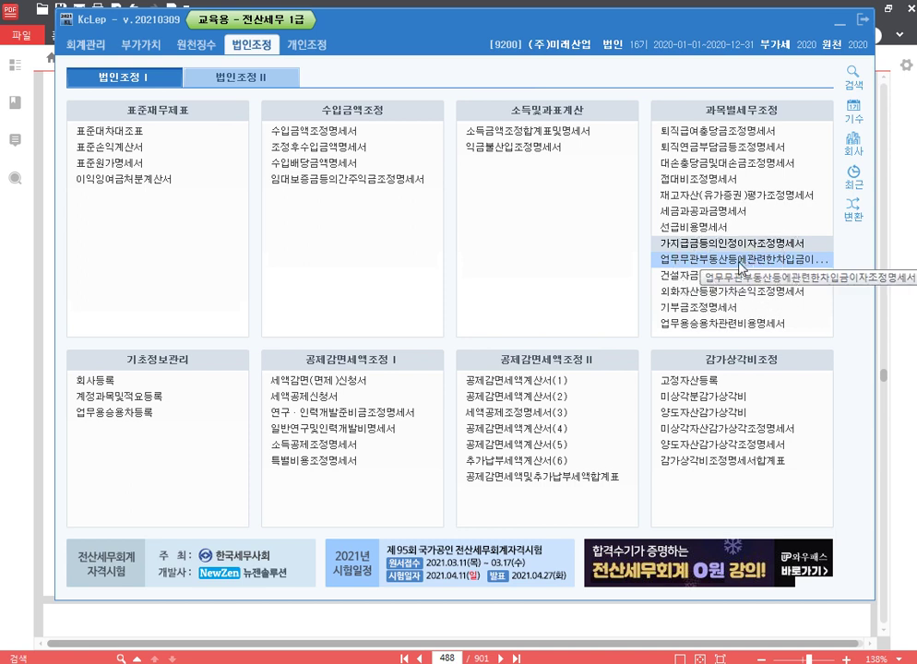
click(752, 260)
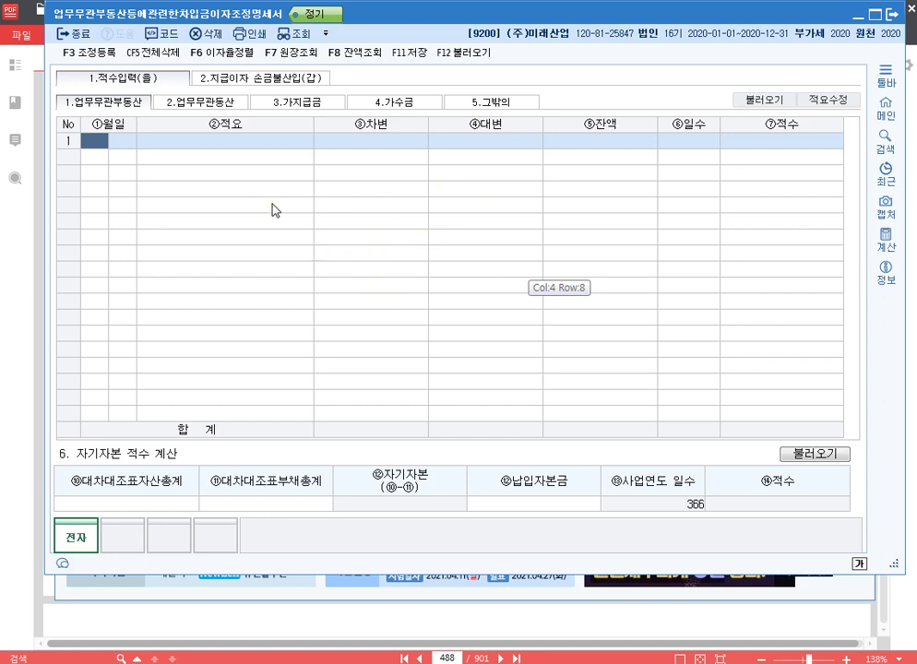
click(120, 86)
click(118, 80)
click(139, 81)
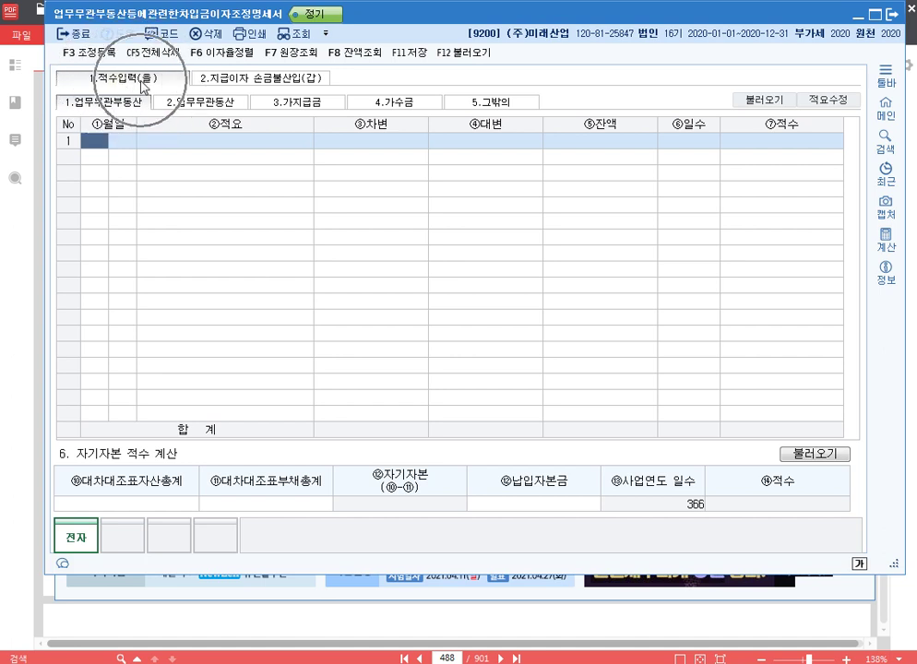
click(150, 79)
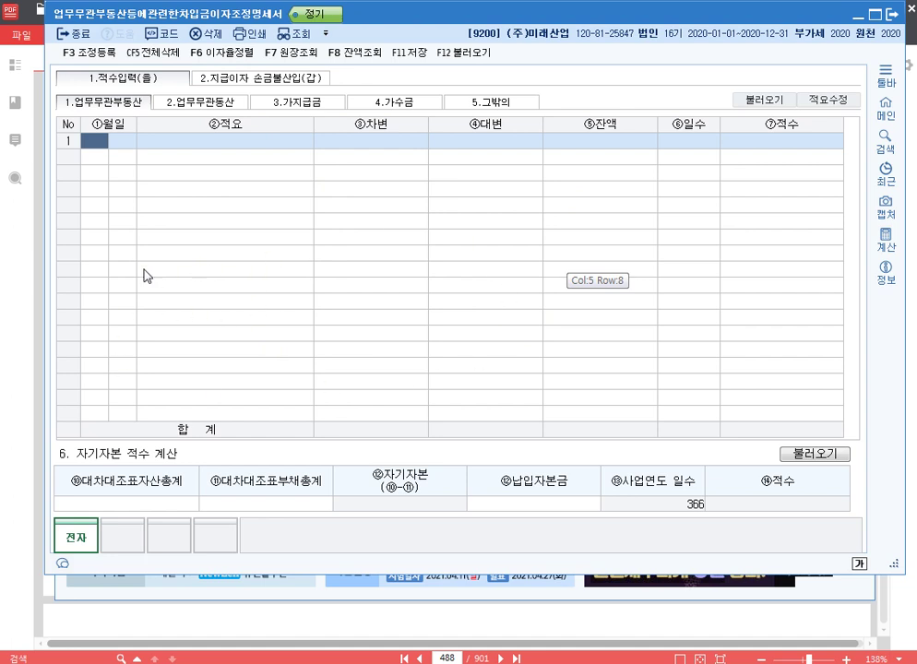
- Look over the 1.업무무관부동산 and 2.업무무관동산 entry tables of 적수입력(을)
click(127, 108)
key(ctrl)
key(ctrl)
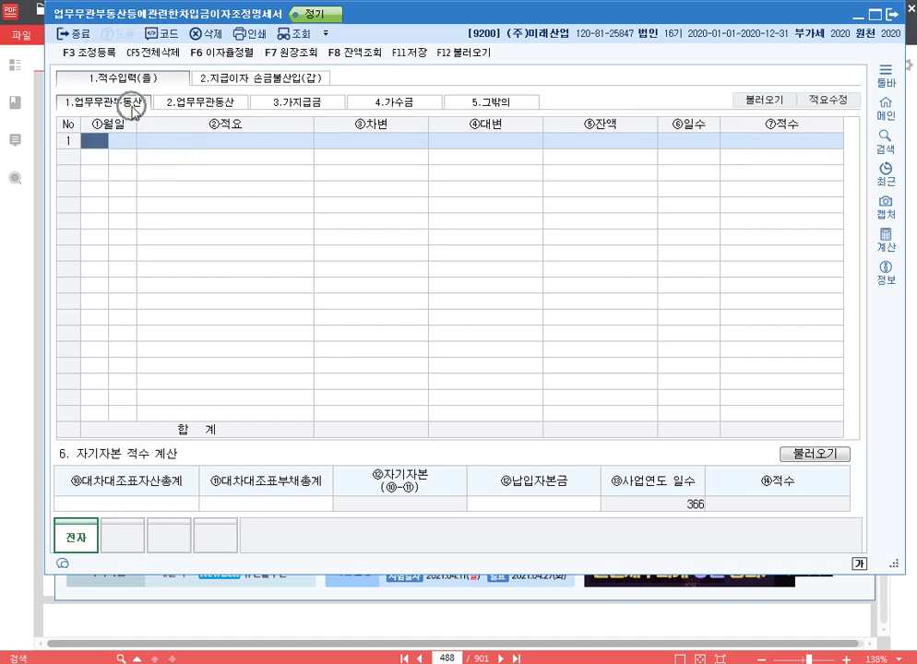
click(230, 108)
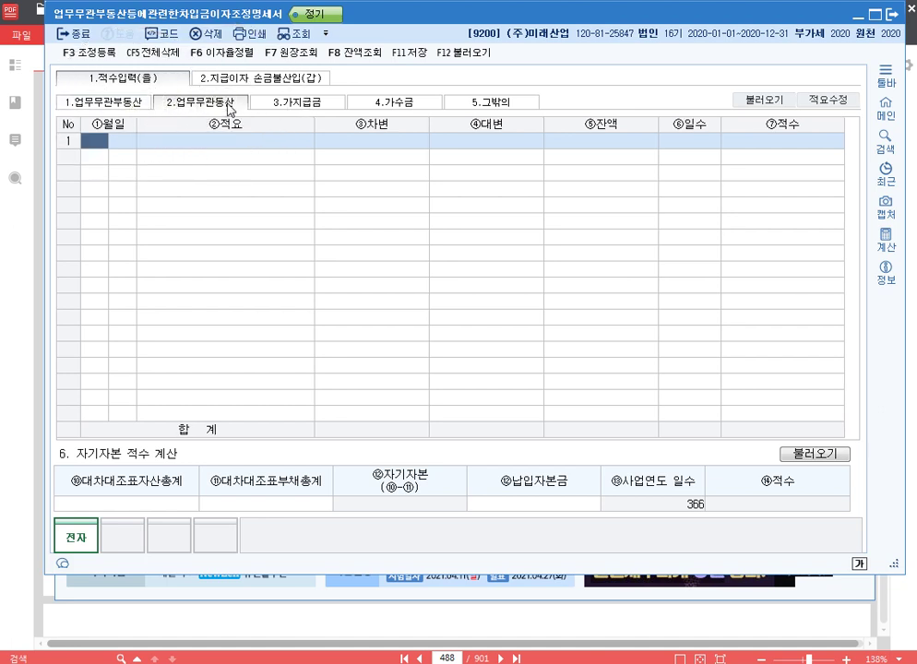
- Load the 3.가지급금 table with data from the 가지급금 인정이자조정명세서 and review the debit and credit amounts row by row
click(316, 107)
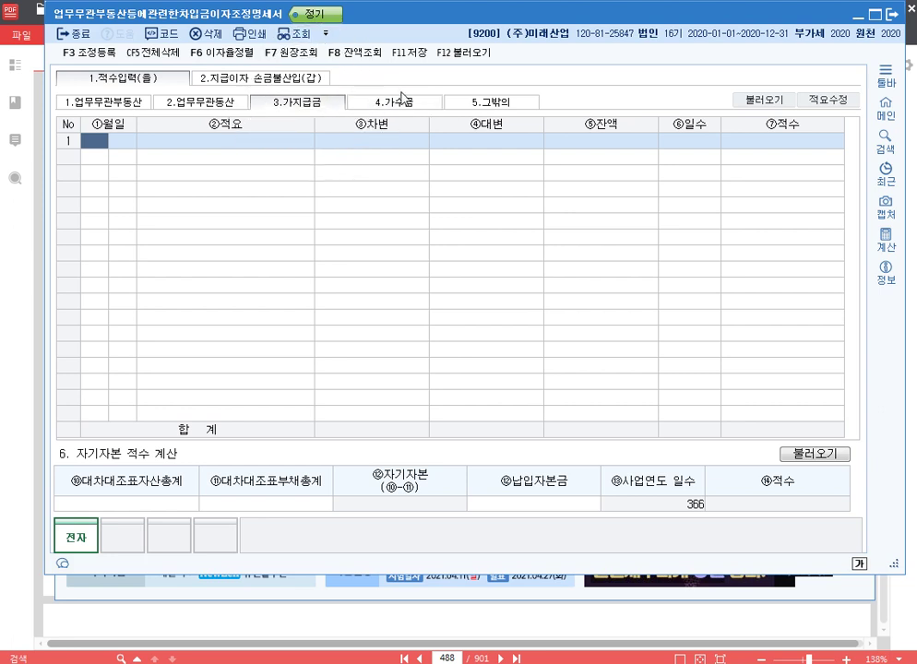
click(479, 66)
click(583, 333)
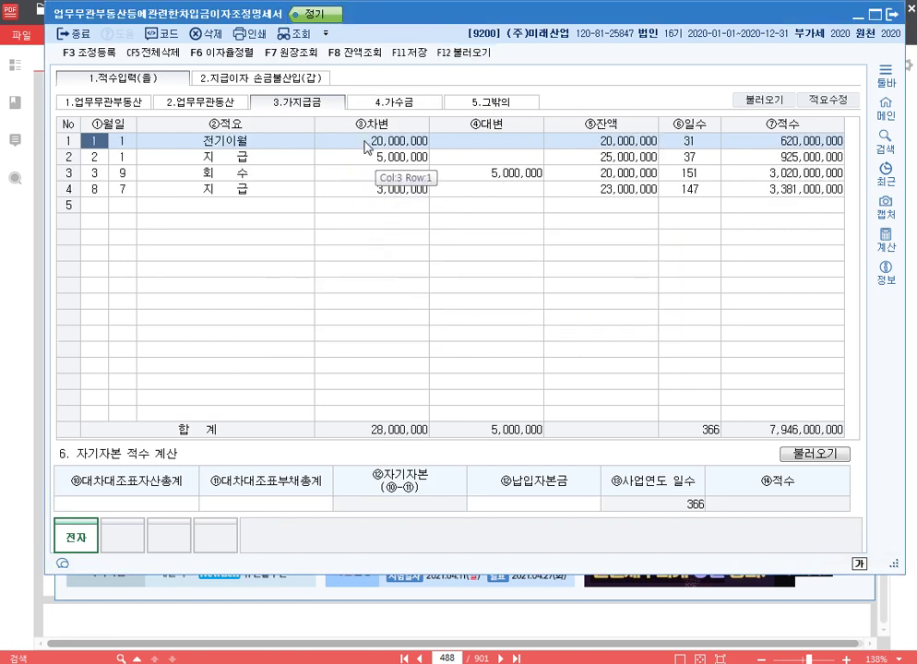
click(400, 143)
click(410, 157)
click(472, 173)
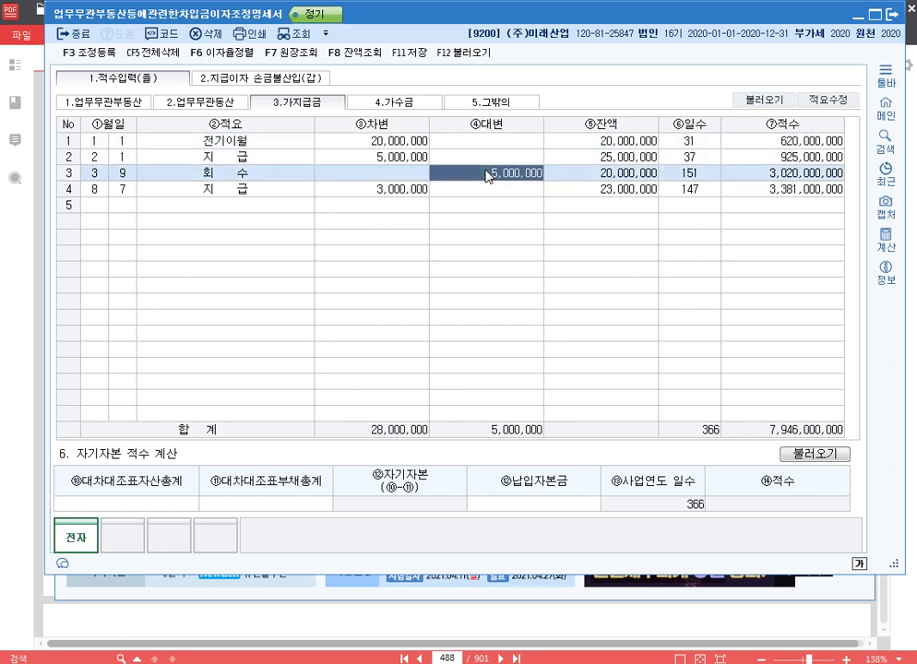
click(411, 189)
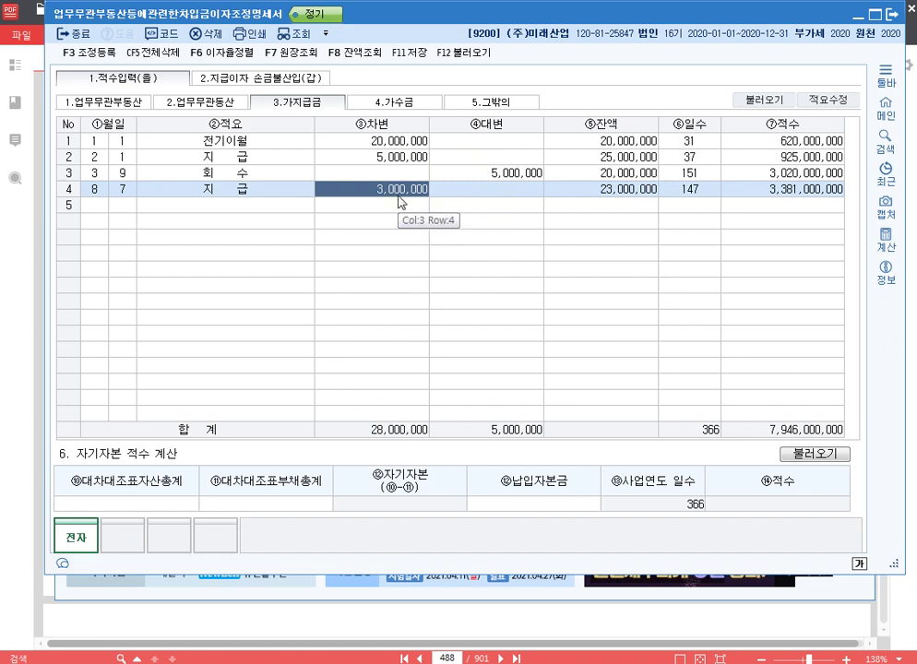
- Load the 4.가수금 table with fresh data from the 가지급금 인정이자조정명세서, accepting that existing entries are deleted
click(395, 104)
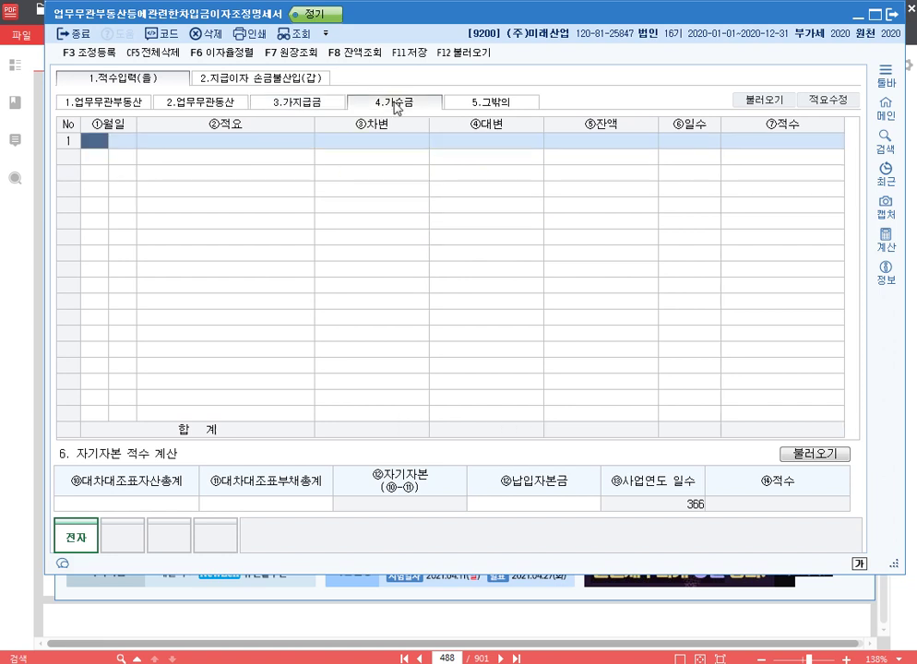
click(475, 56)
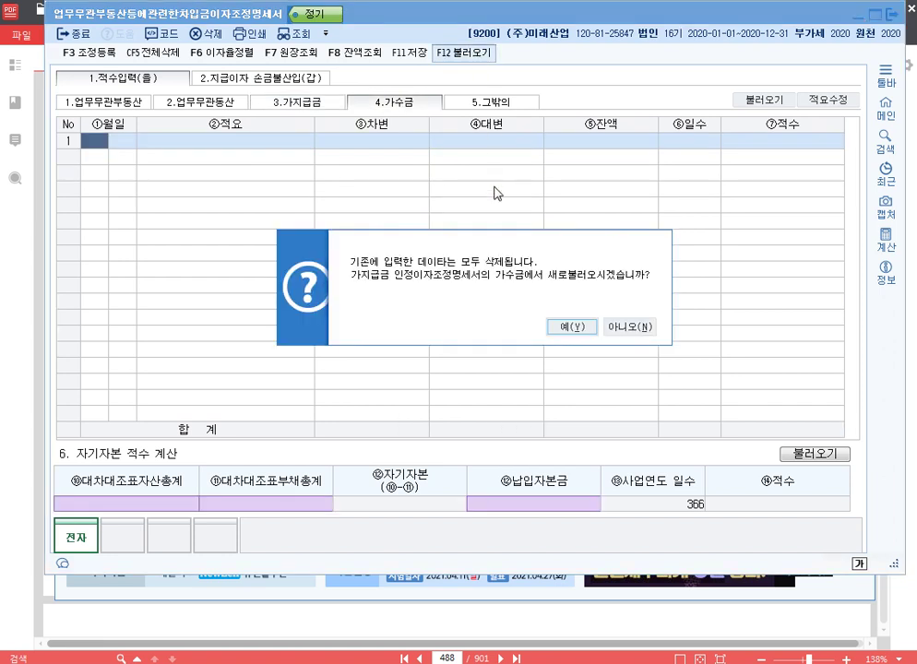
click(584, 328)
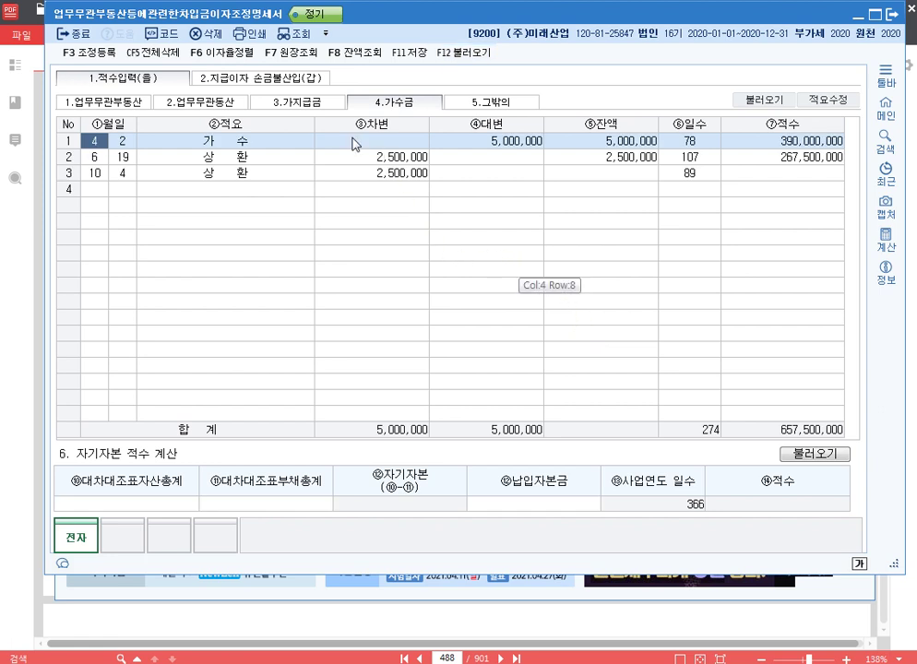
- Compare the loaded 가지급금 and 가수금 tables and open the 2.지급이자 손금불산입(갑) sheet
click(314, 102)
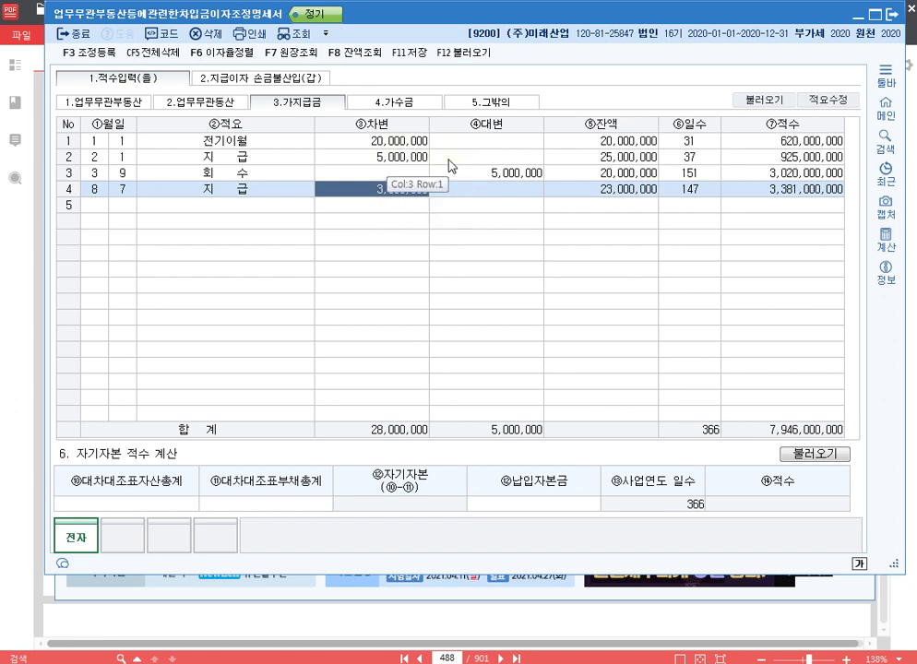
click(395, 102)
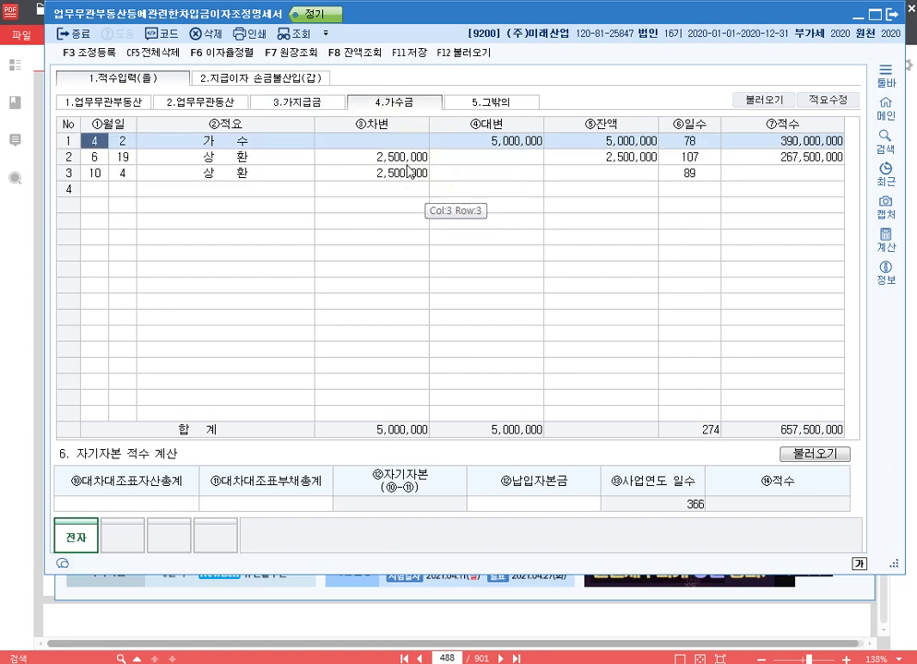
click(297, 102)
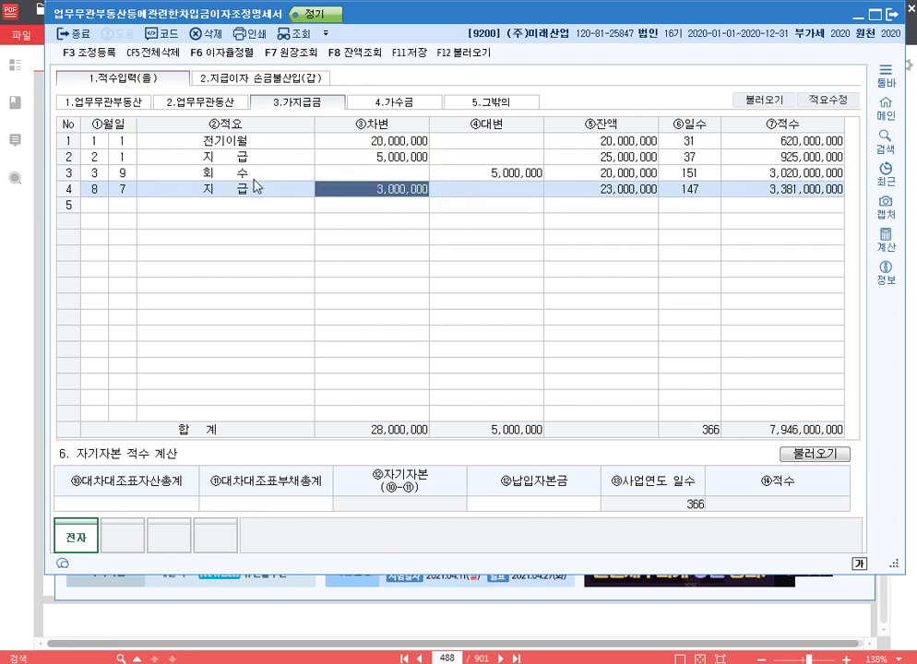
click(265, 85)
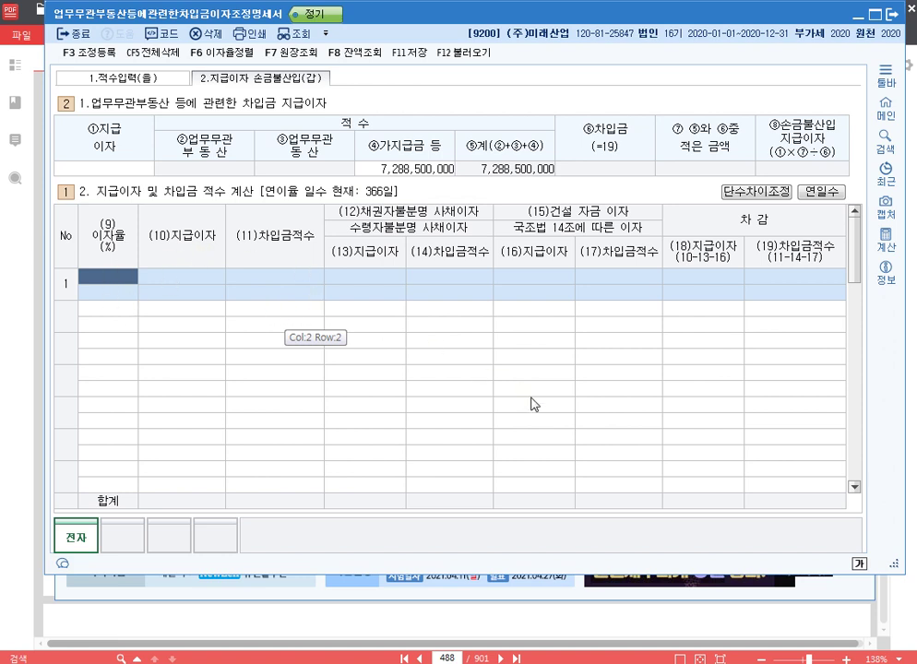
- Use the screen pen to box the first interest row and tick the 채권자불분명, 수령자불분명 and 건설 자금 이자 headings with their entry cells
key(F2)
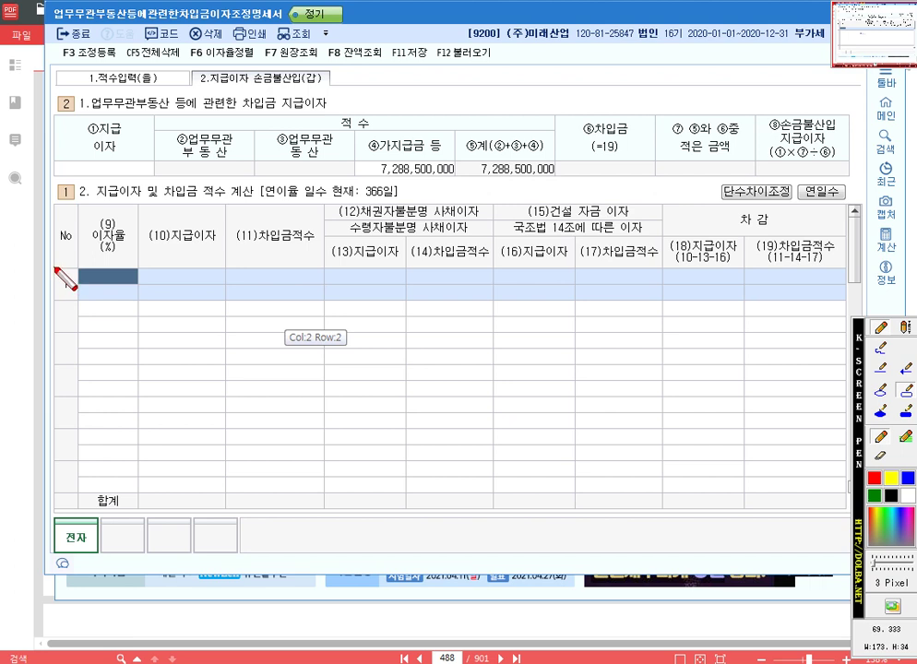
mouse_move(56, 270)
mouse_down()
mouse_move(360, 305)
mouse_move(723, 307)
mouse_move(666, 303)
mouse_up()
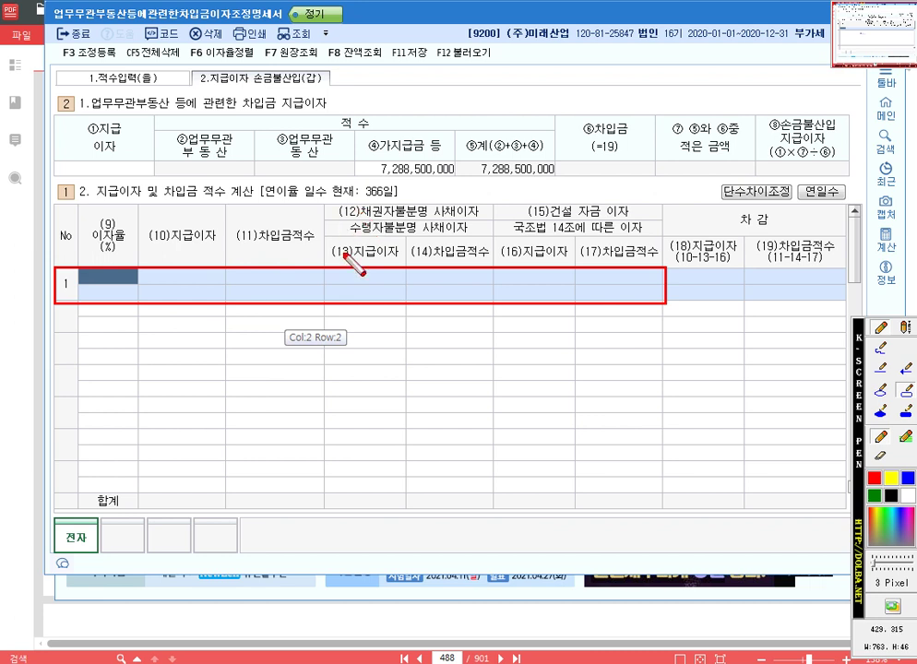
click(883, 414)
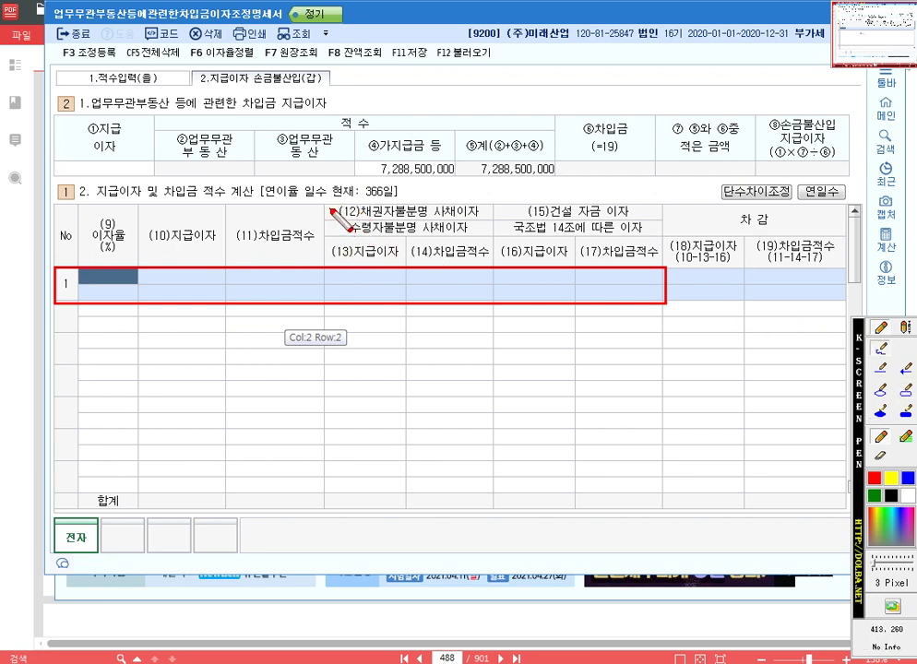
drag(334, 208, 345, 204)
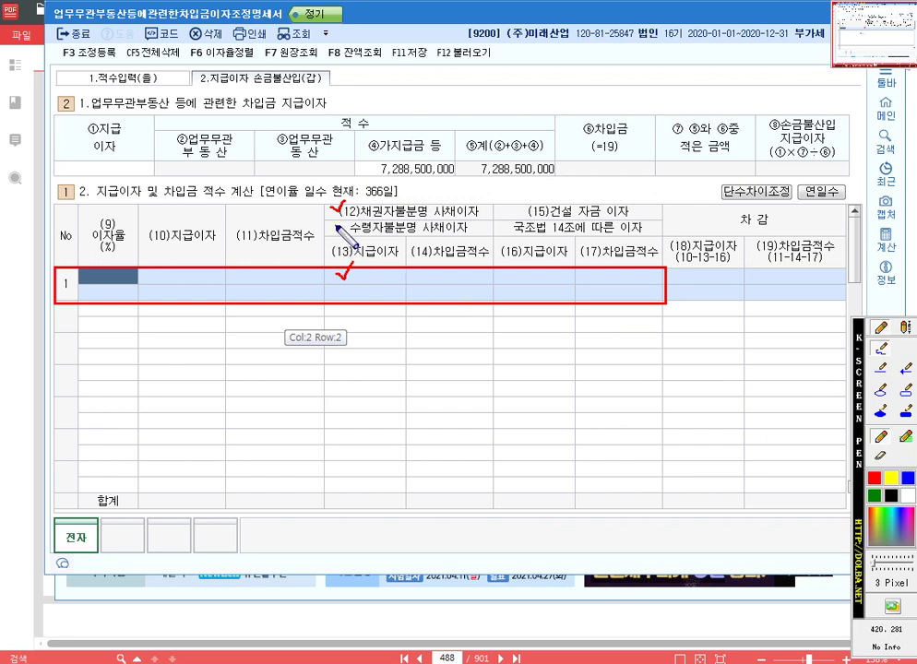
drag(337, 226, 351, 218)
drag(342, 291, 362, 282)
drag(507, 209, 523, 202)
drag(518, 270, 535, 262)
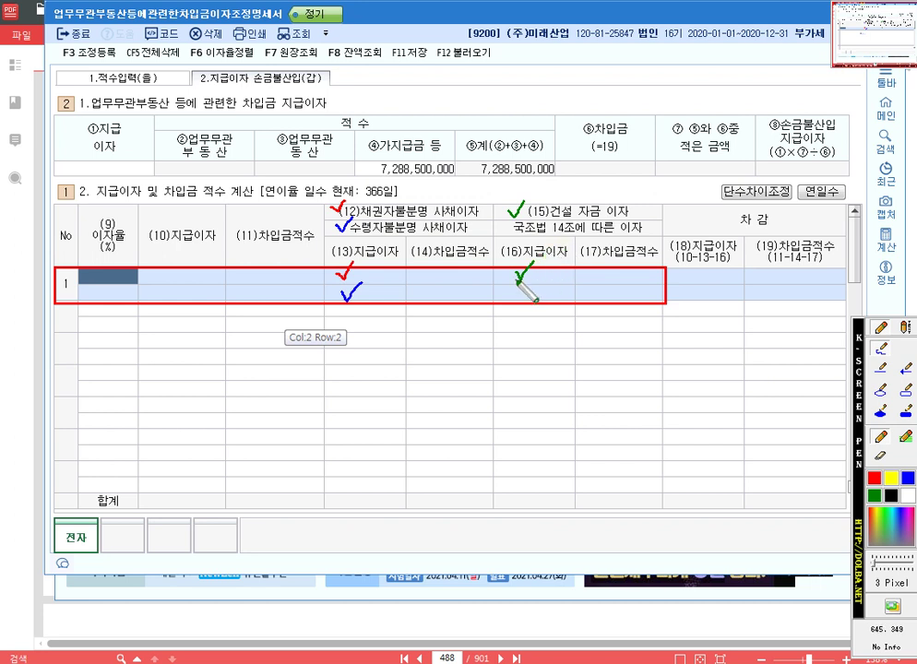
key(Escape)
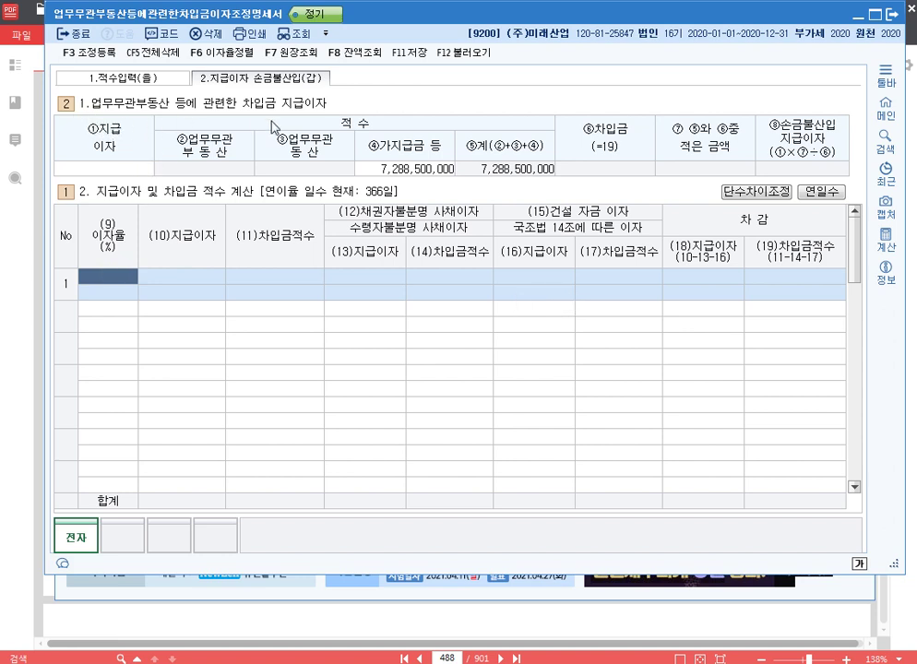
click(120, 170)
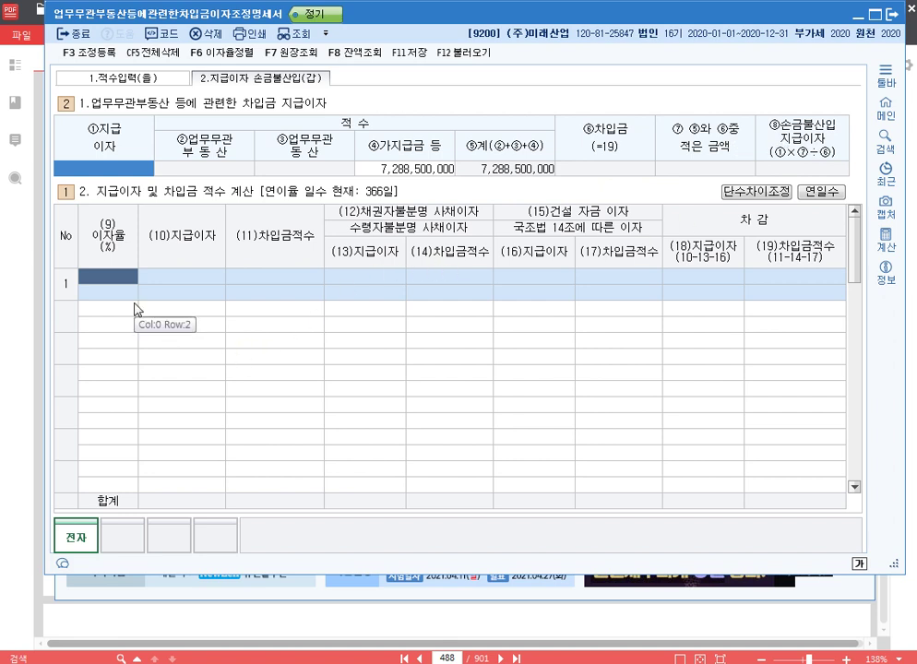
text(10)
key(Escape)
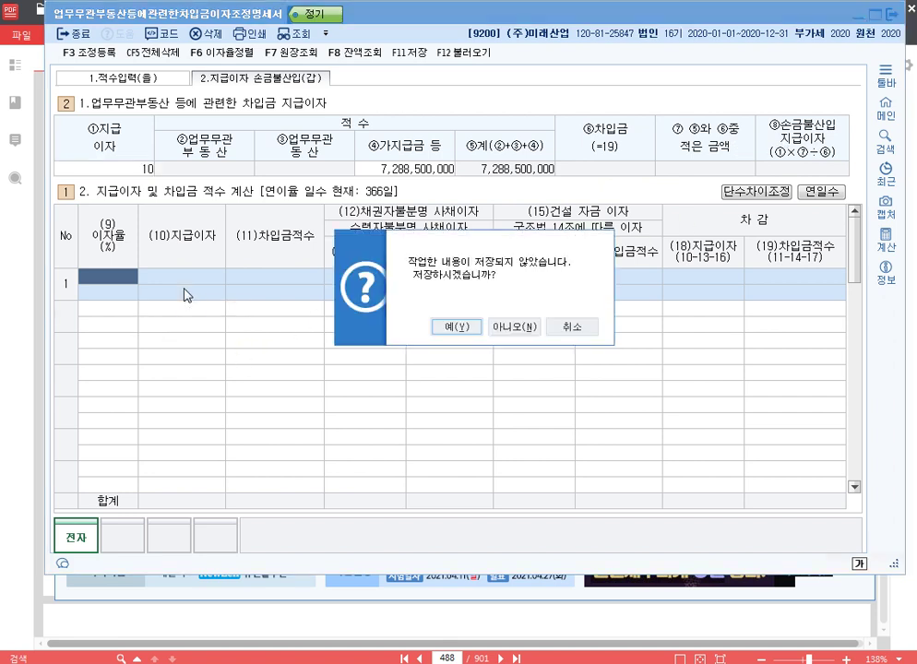
click(572, 326)
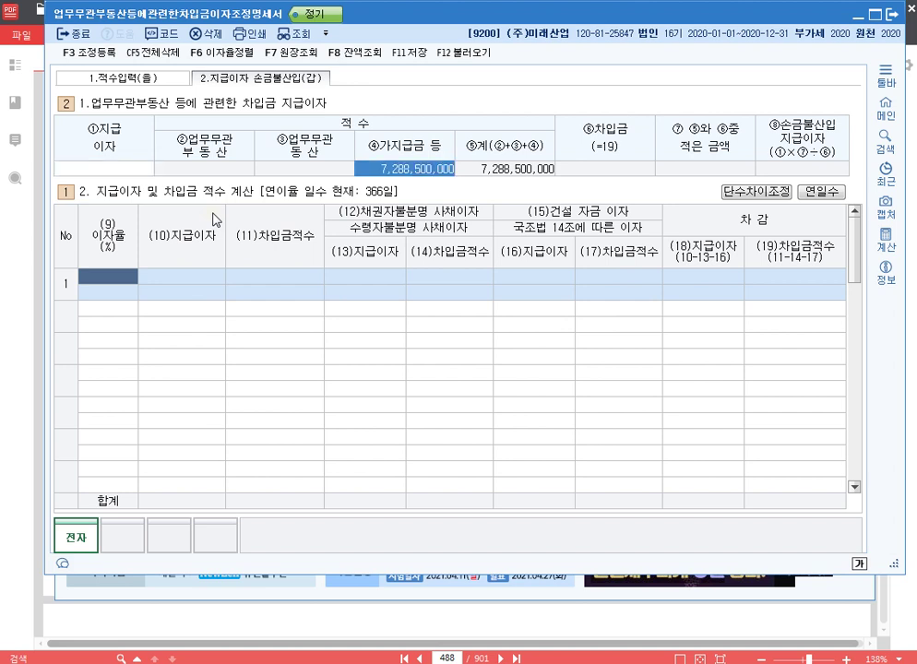
- Enter an interest rate of 10% and 지급이자 of 10,000,000 in row 1 of the 지급이자 및 차입금 적수 계산 table
text(10)
key(Return)
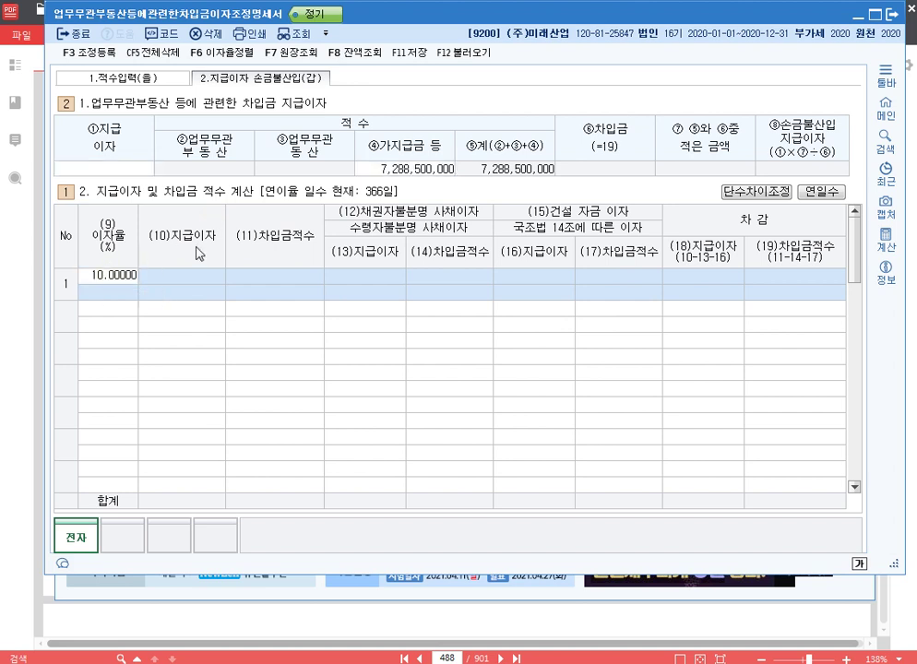
key(Return)
text(10,000,000)
key(Return)
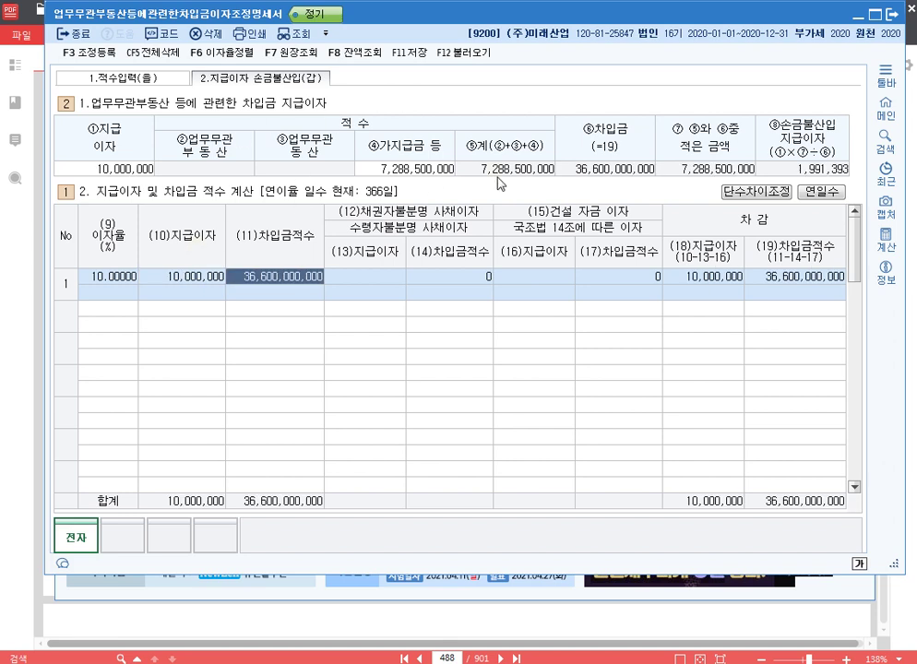
- Enter 2,000,000 as the 채권자불분명 사채이자 in the upper (13)지급이자 cell of row 1
click(378, 278)
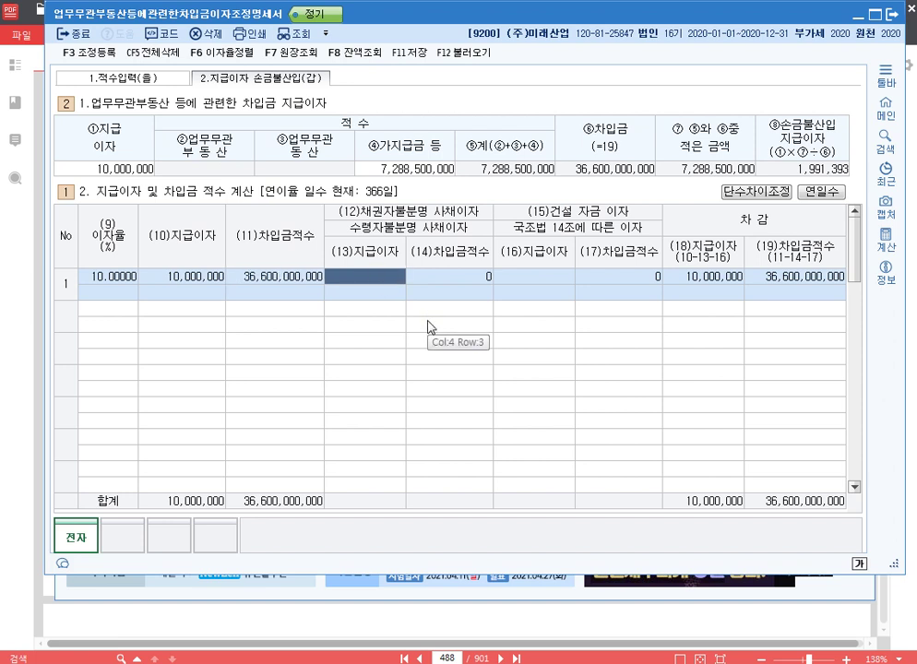
text(2000000)
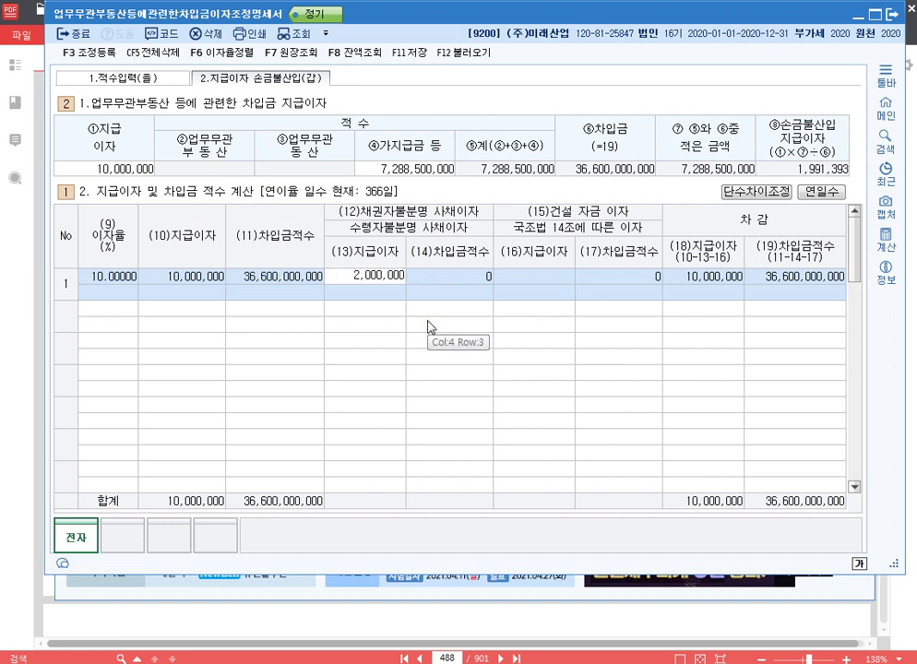
key(Down)
key(Up)
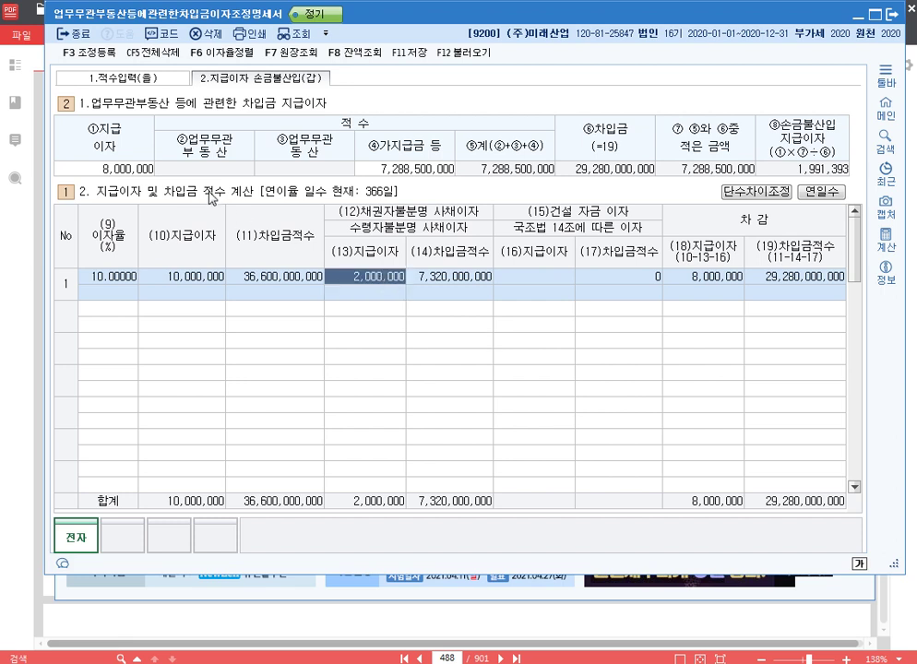
- Enter 1,000,000 as the 수령자불분명 사채이자 in the lower (13)지급이자 cell of row 1
click(389, 293)
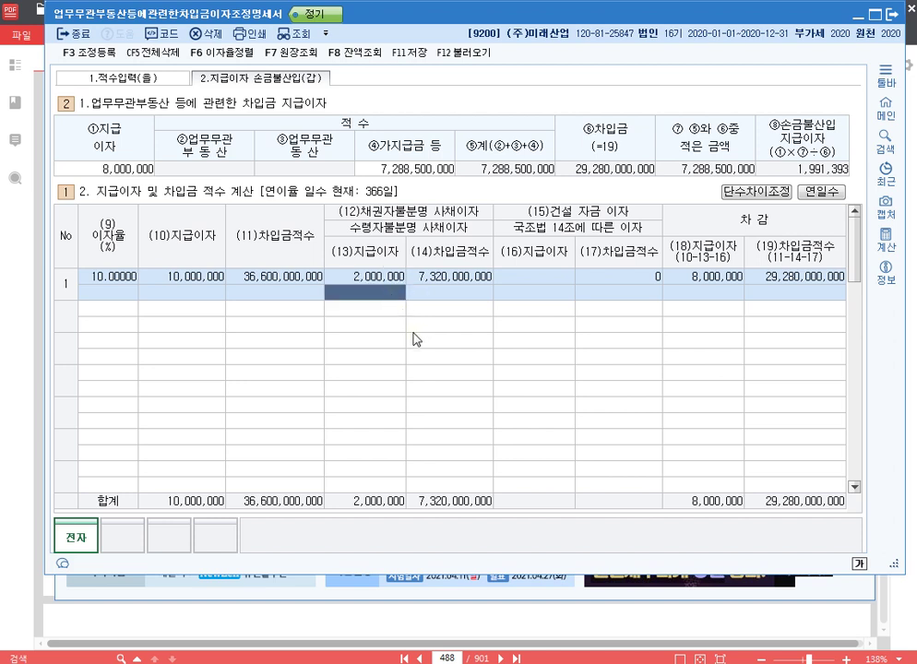
text(1000000)
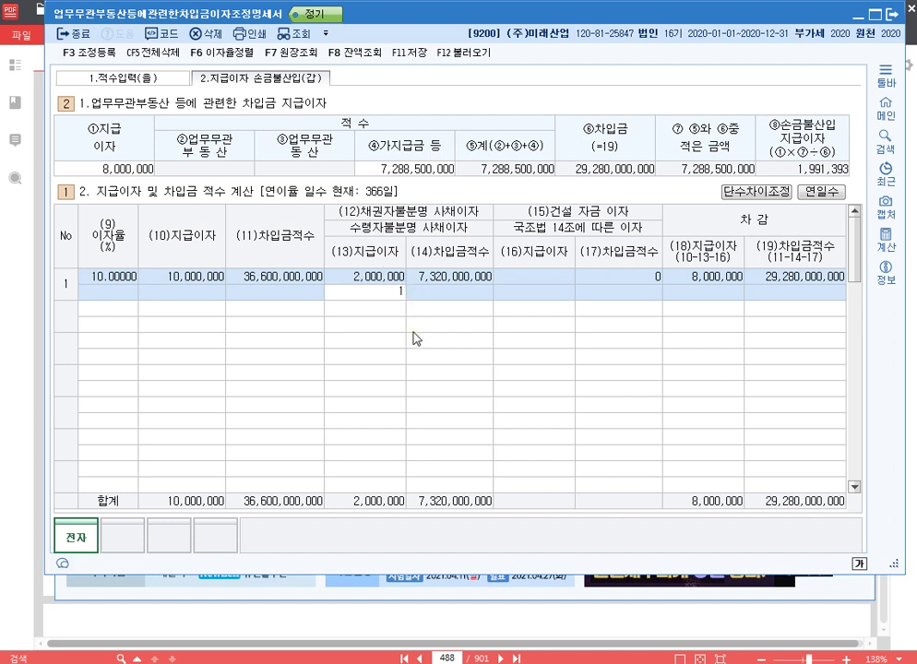
key(Return)
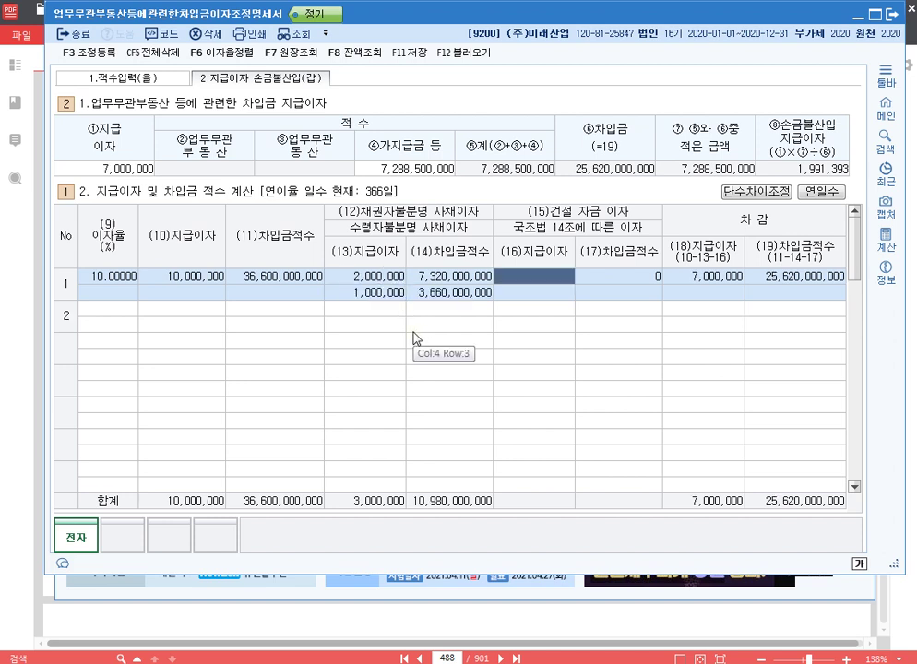
- Enter 3,000,000 as the 건설 자금 이자 in the upper (16)지급이자 cell of row 1
click(367, 293)
click(563, 278)
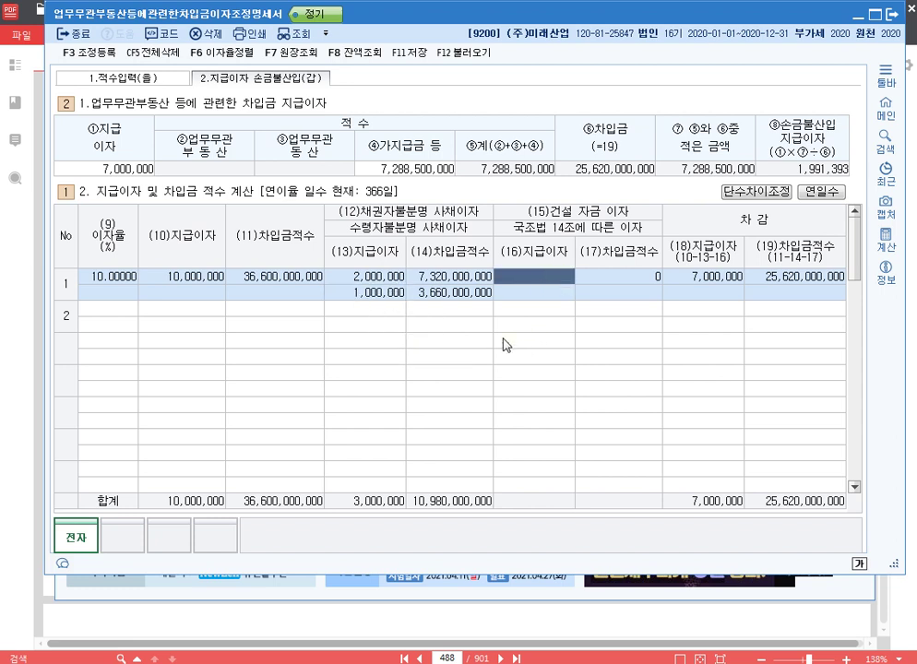
text(3000000)
key(Return)
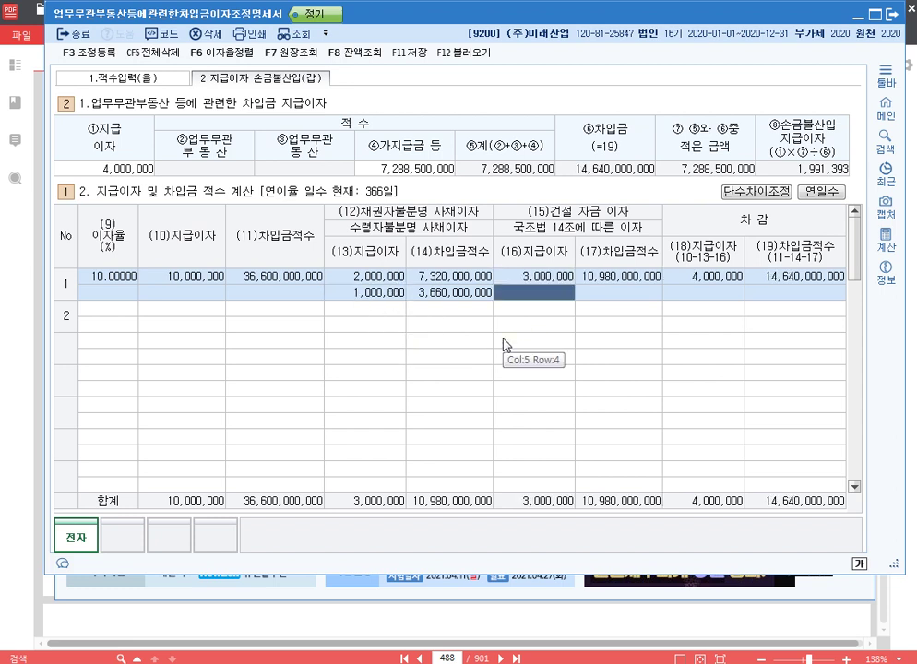
- Examine how the 채권자불분명, 수령자불분명 and 건설 자금 이자 amounts in row 1 relate to ①지급이자 in the summary table
click(535, 278)
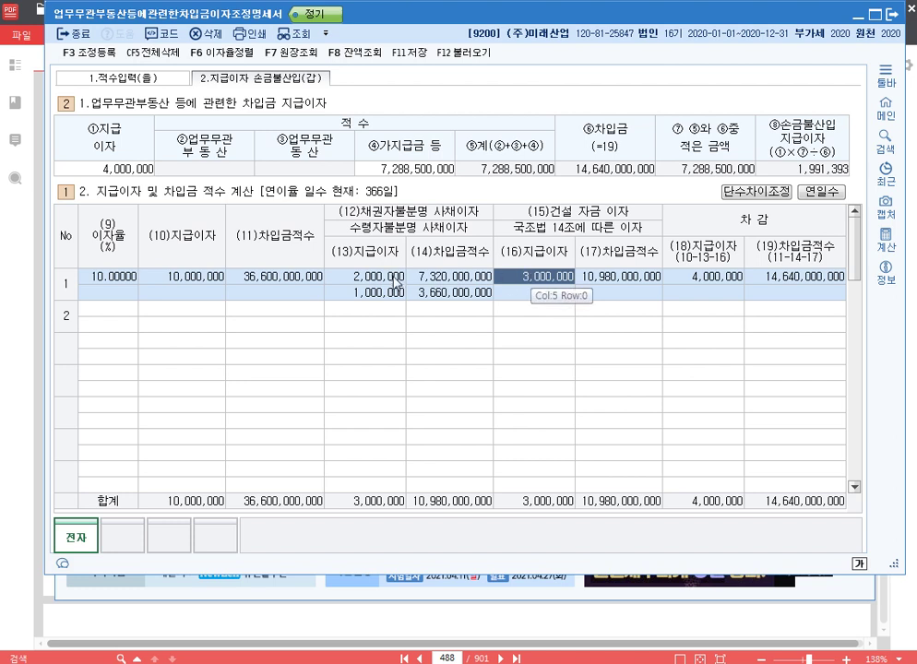
click(392, 279)
click(379, 293)
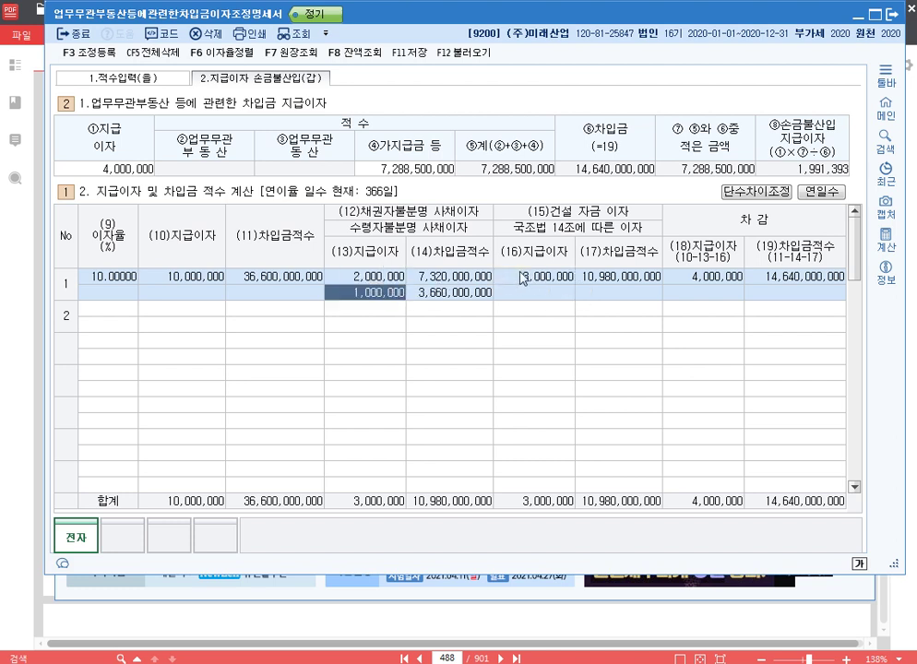
click(505, 279)
click(126, 174)
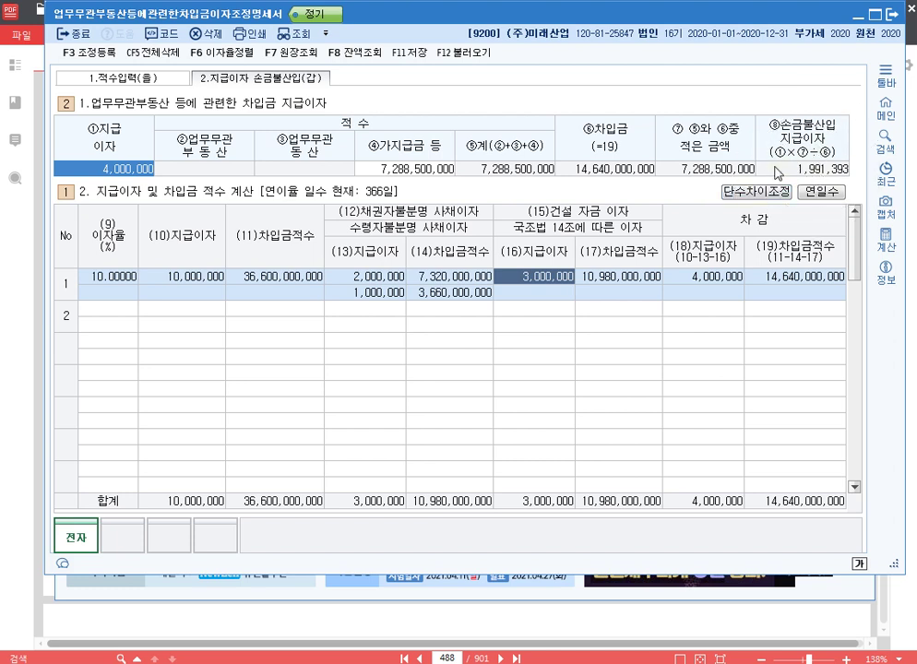
click(395, 275)
click(367, 291)
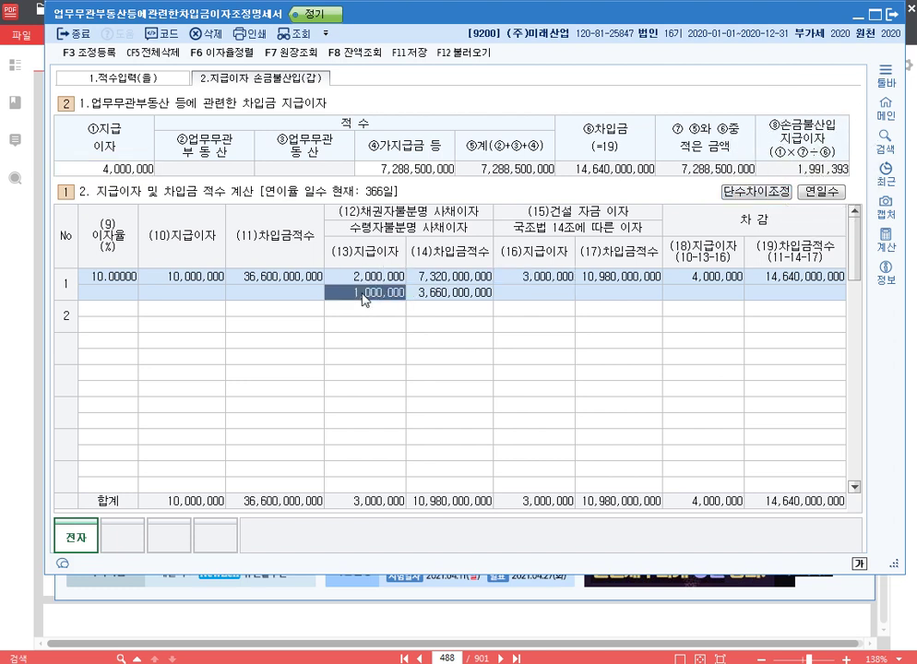
click(528, 276)
click(129, 171)
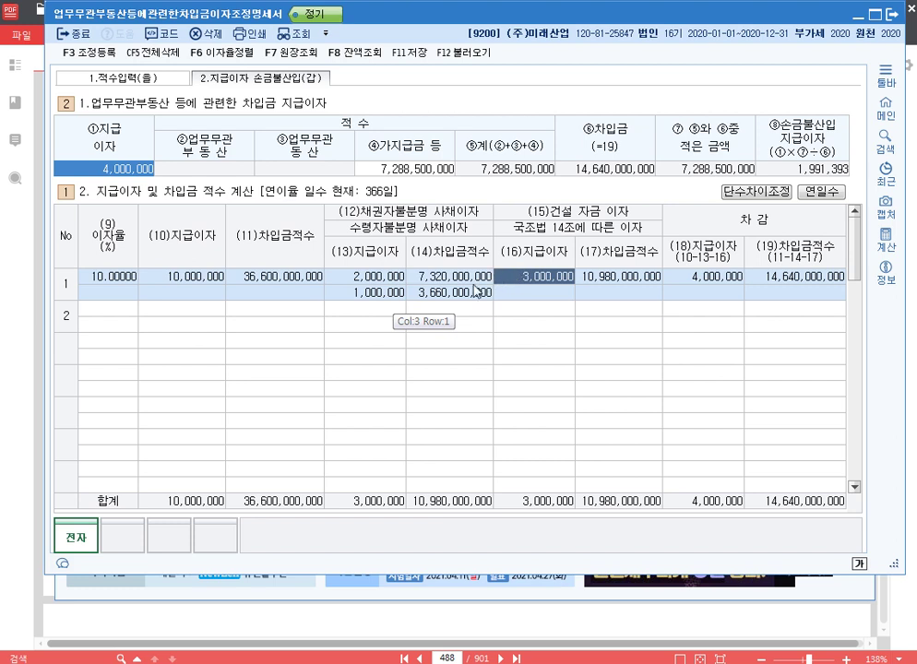
click(380, 279)
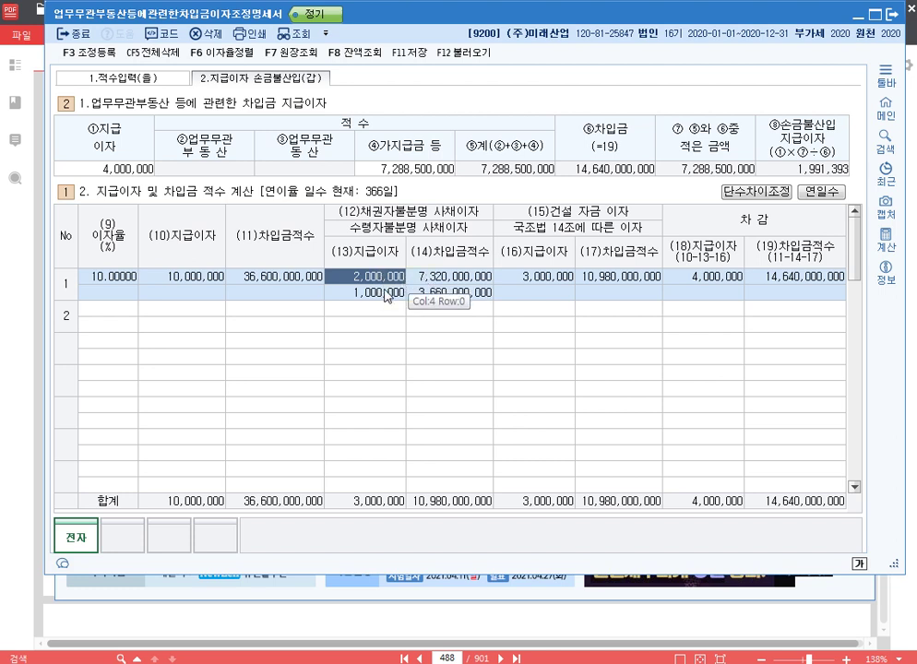
click(386, 296)
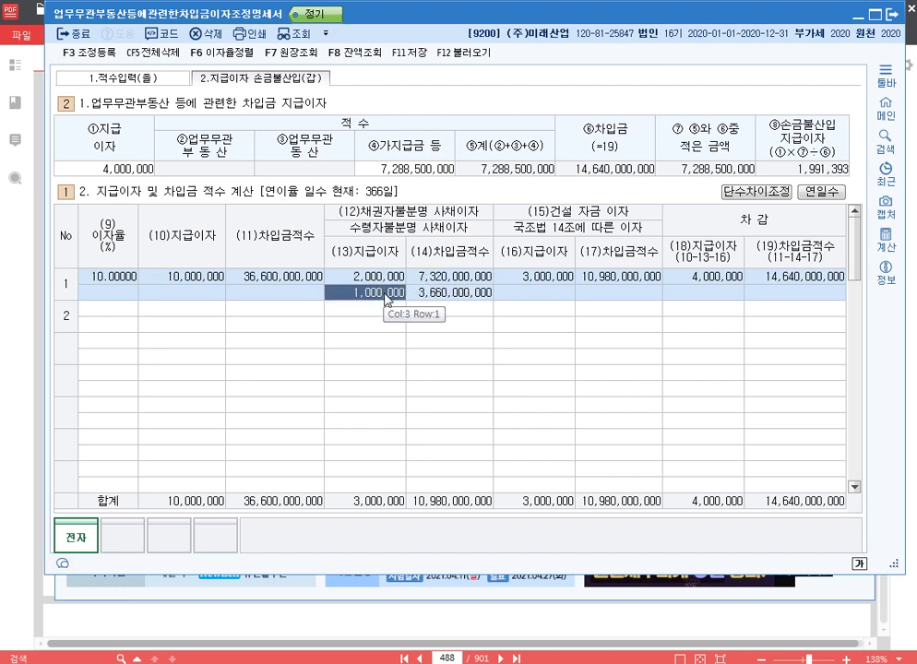
click(561, 281)
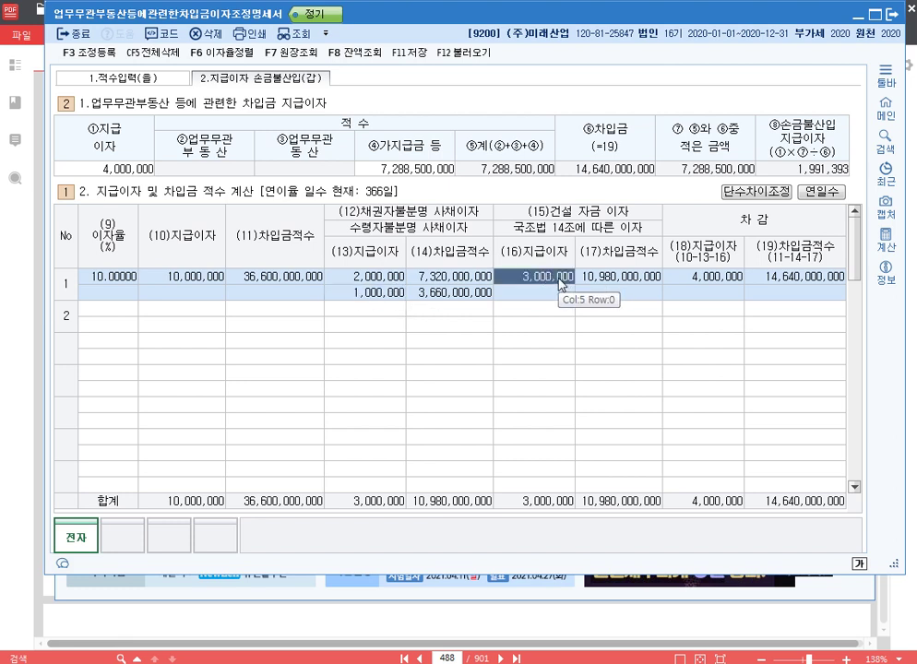
key(ctrl)
key(ctrl)
key(ctrl)
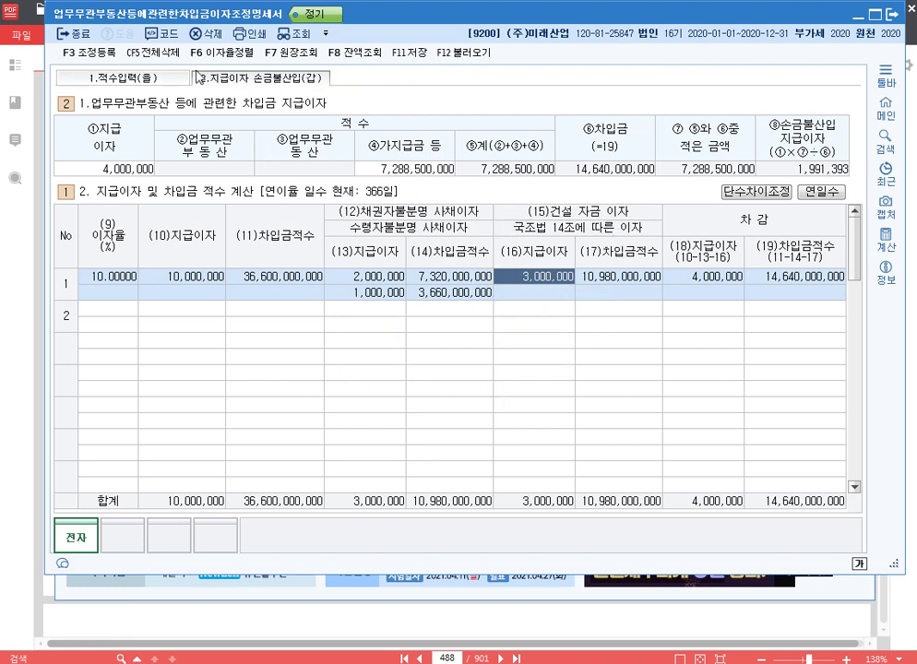
- Delete all entries on the 지급이자 손금불산입(갑) sheet and go back to 적수입력(을)
key(ctrl+F5)
click(581, 373)
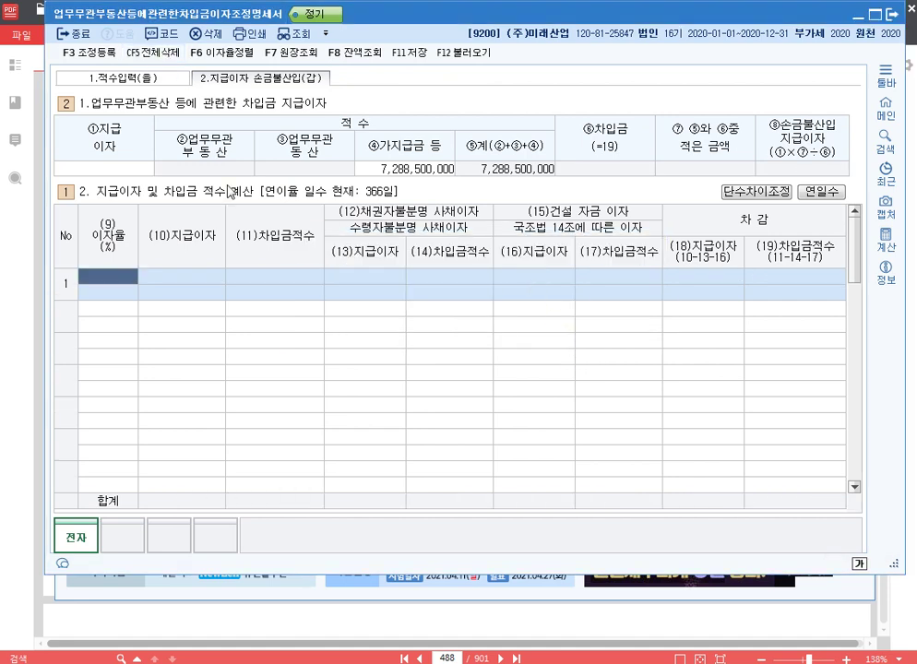
click(92, 78)
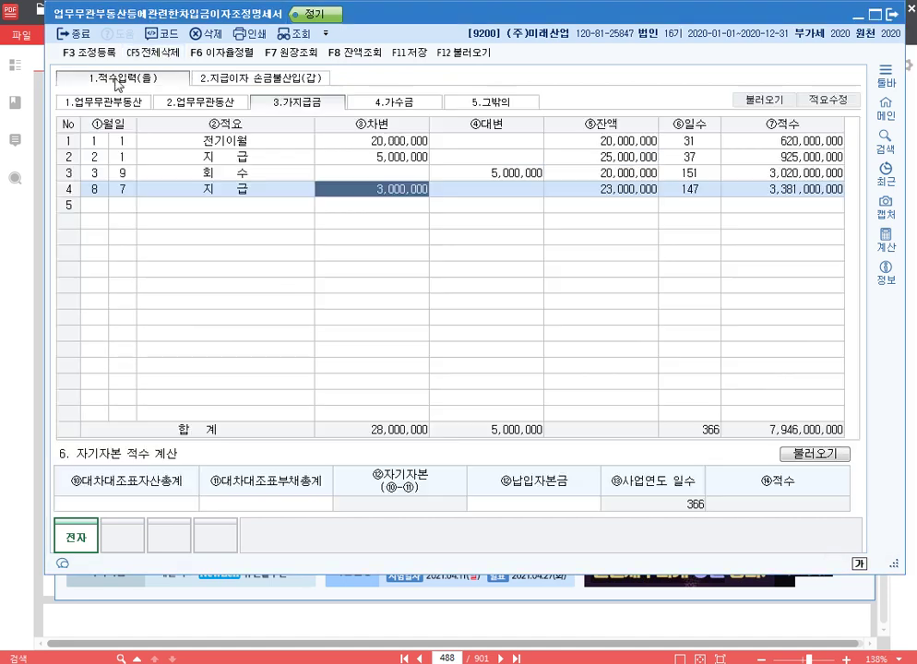
- Switch to the 알PDF textbook and highlight the ₩35,000,000 취득가액 in the page 489 example
click(667, 617)
scroll(502, 332, down, 5)
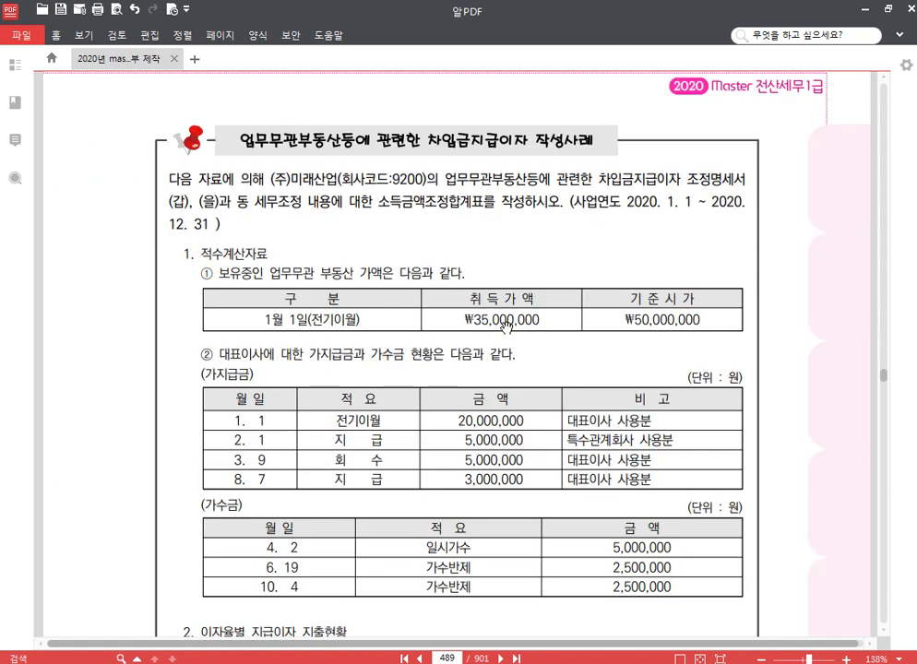
scroll(506, 324, down, 2)
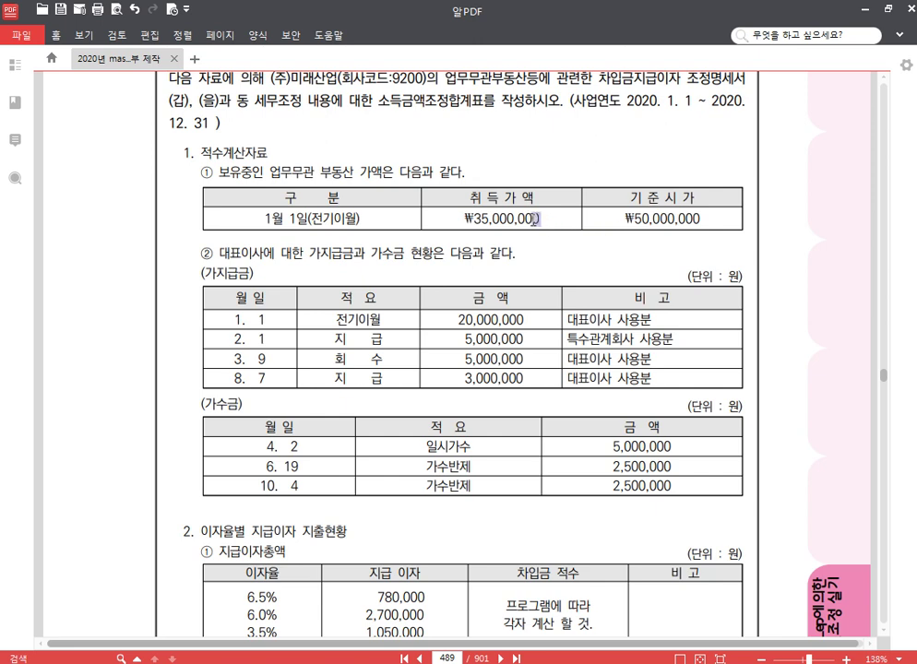
drag(540, 219, 464, 218)
click(467, 199)
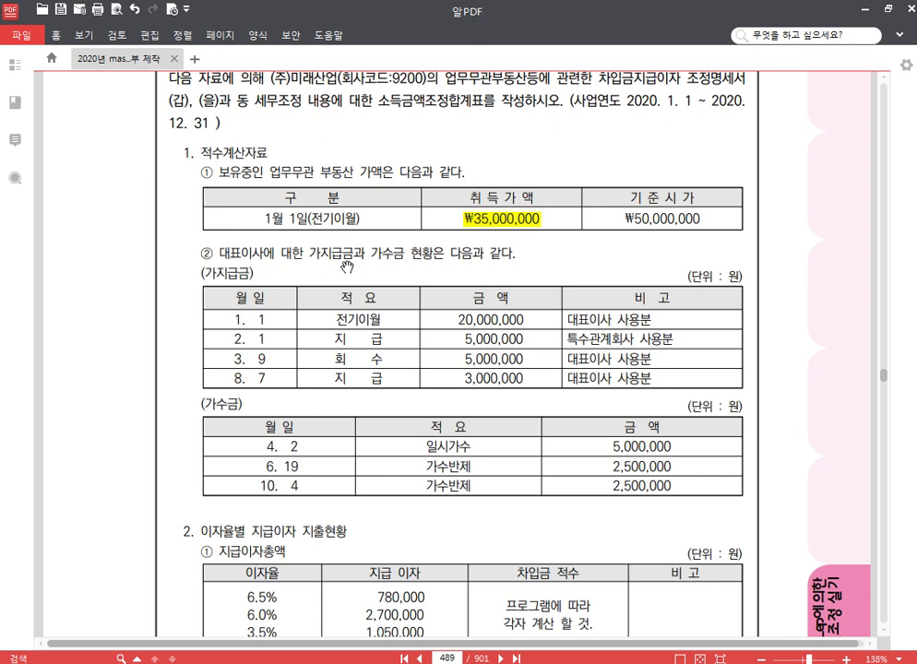
- Underline 건설중 and 건설자금이자 ₩352,876 in the 3.5% interest note below the 지급이자총액 table
scroll(533, 260, down, 2)
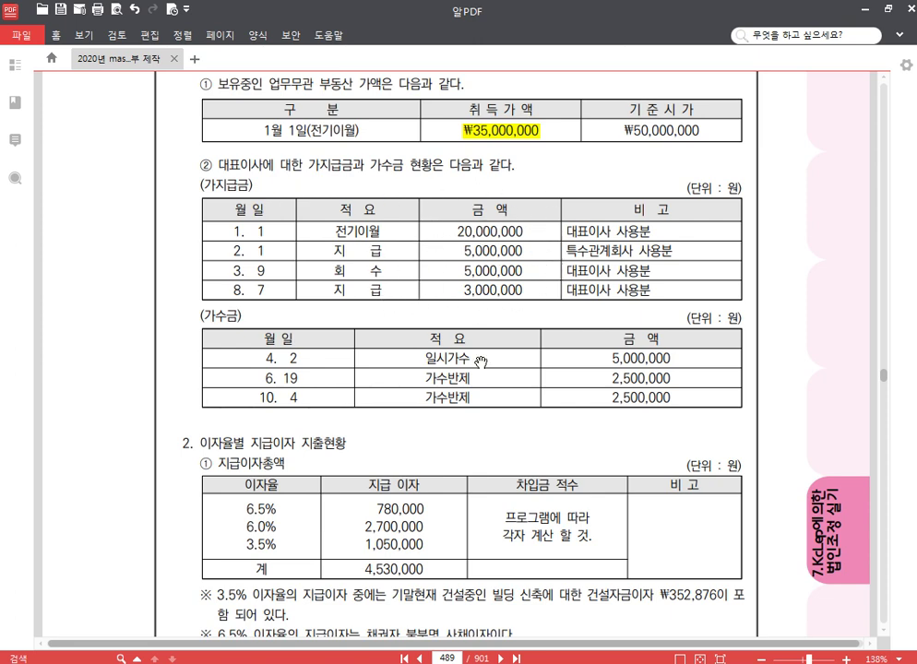
drag(457, 418, 436, 247)
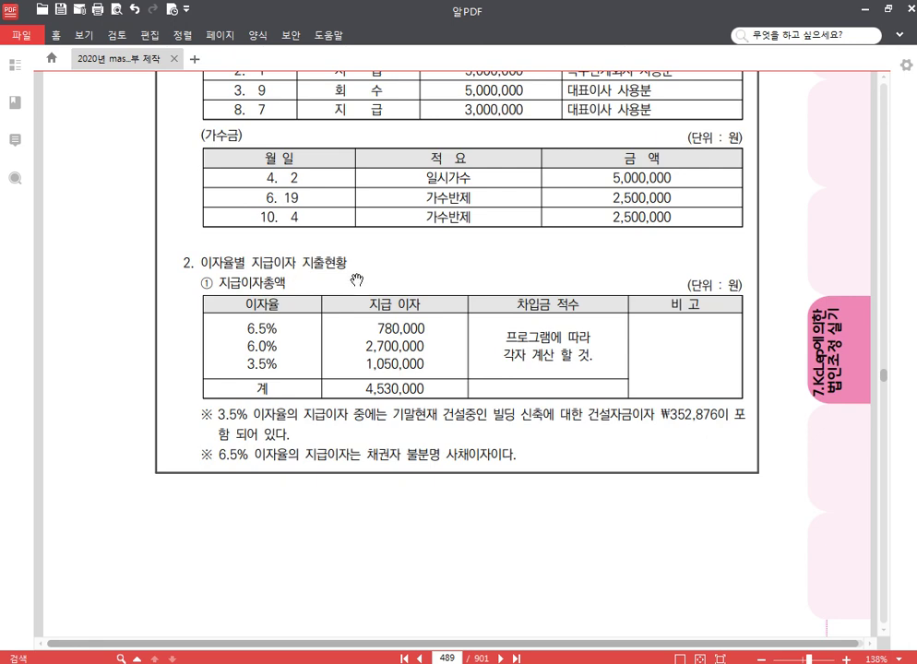
scroll(442, 401, down, 1)
scroll(442, 401, down, 1)
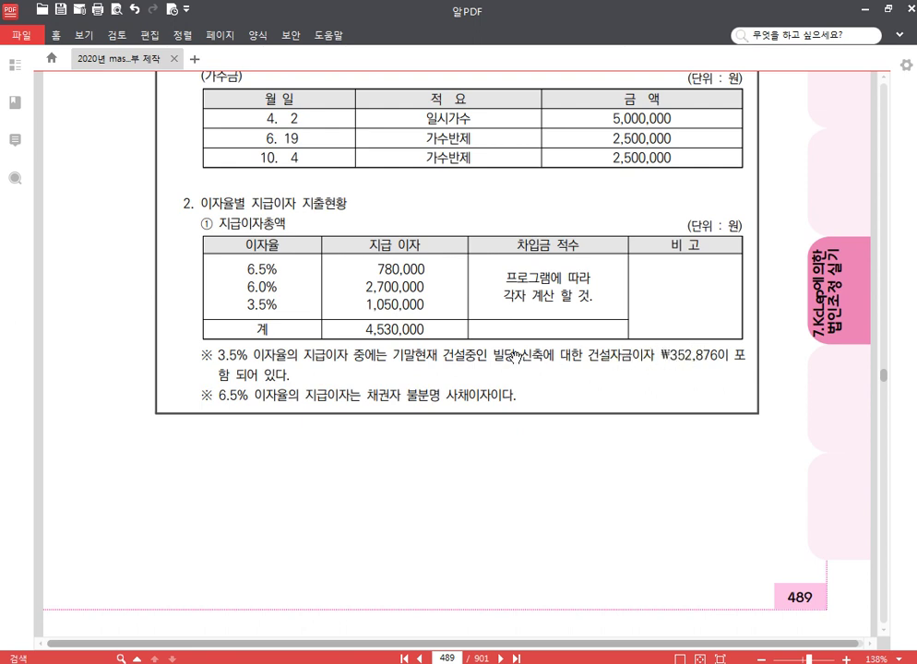
drag(444, 356, 476, 356)
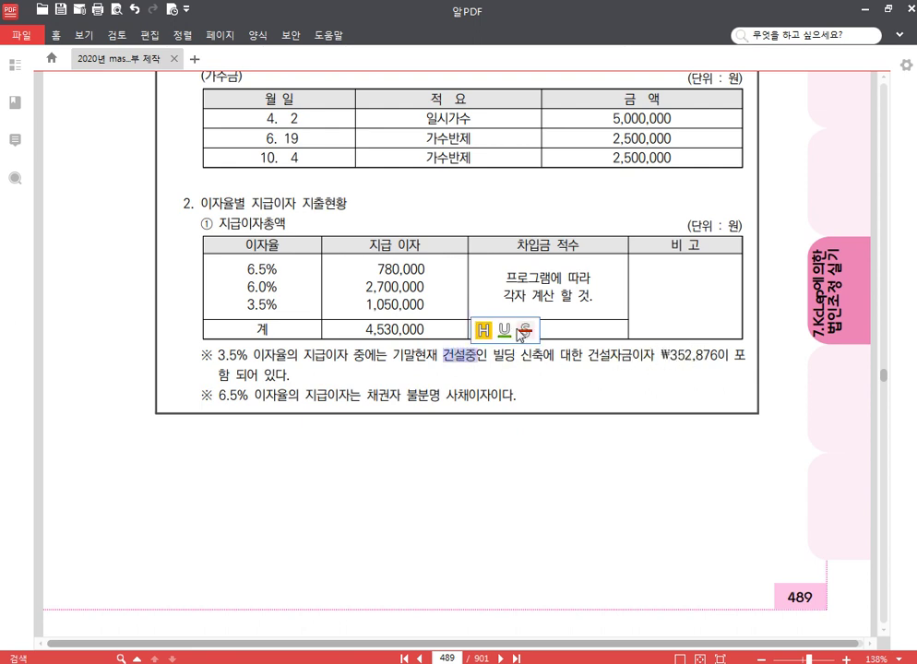
click(504, 330)
drag(591, 357, 719, 357)
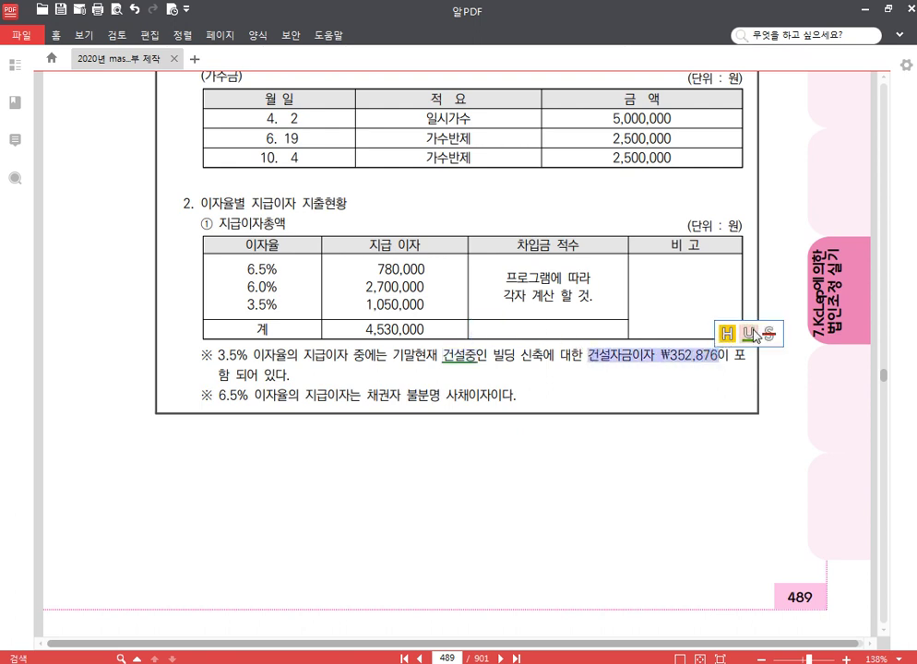
click(755, 334)
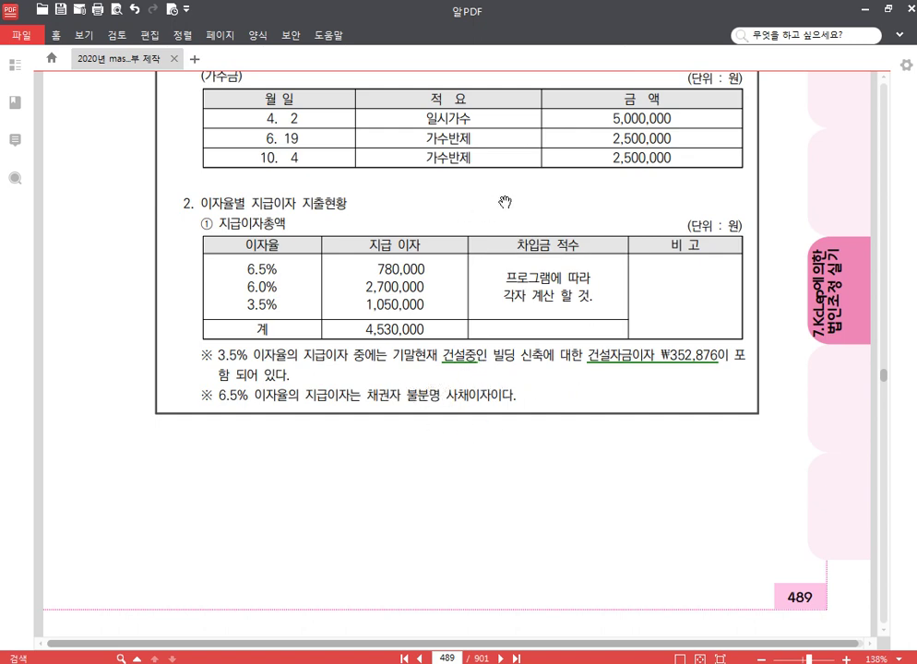
- Switch back to the tax adjustment program and delete all data in the 업무무관부동산 table of 적수입력(을)
drag(504, 200, 502, 497)
drag(425, 249, 425, 267)
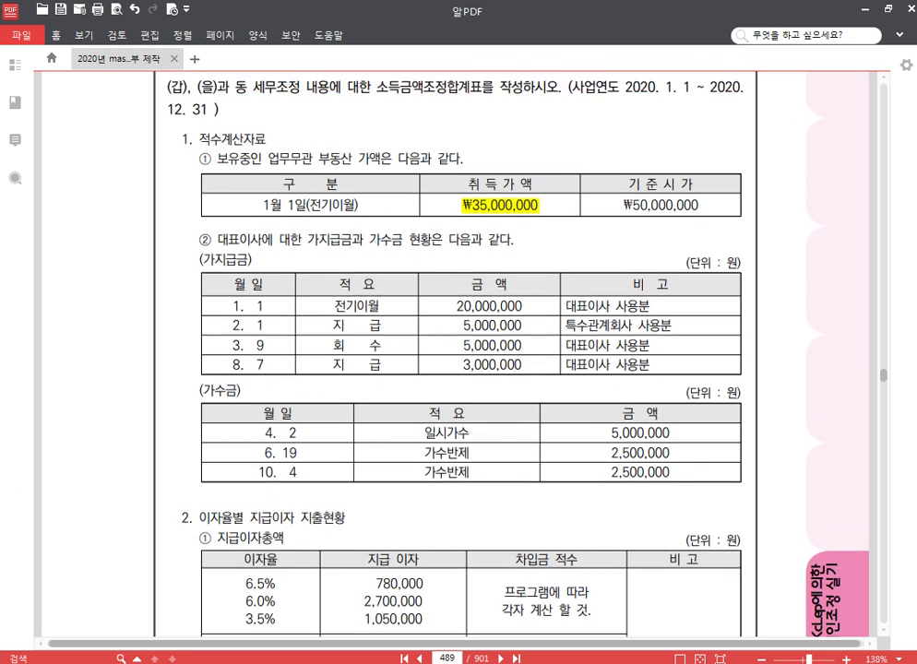
key(alt+Tab)
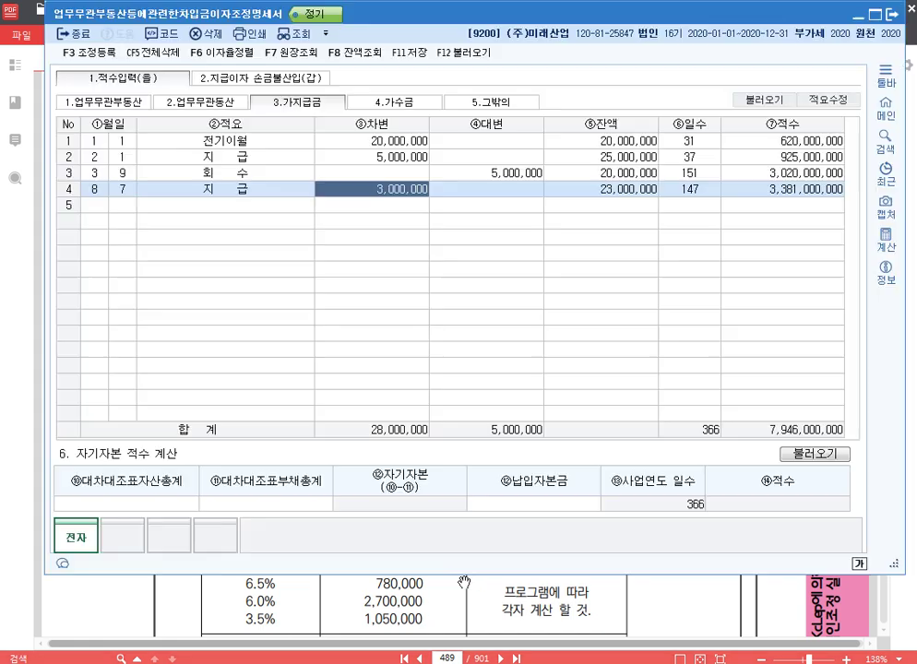
click(147, 103)
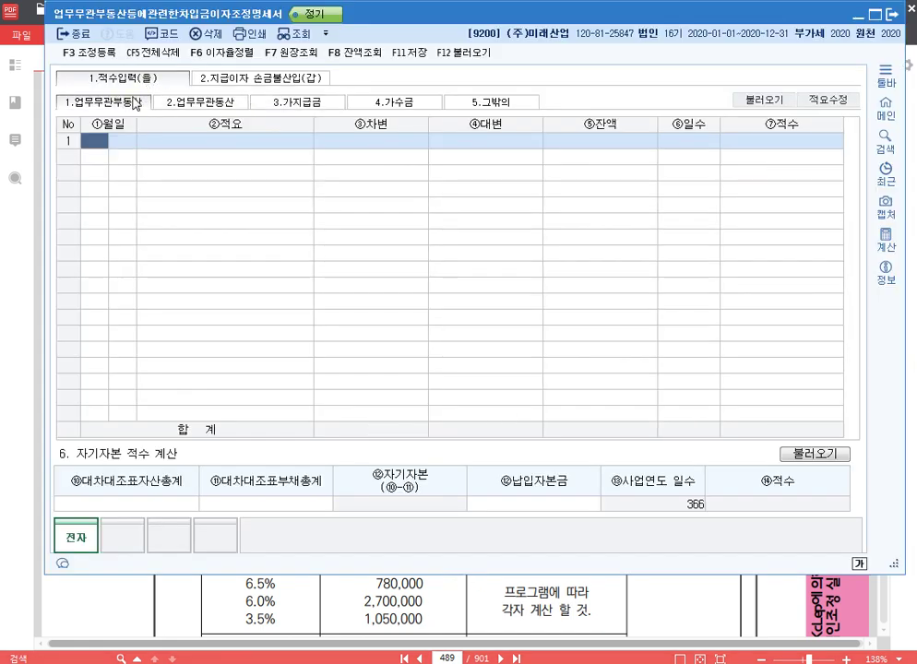
click(153, 52)
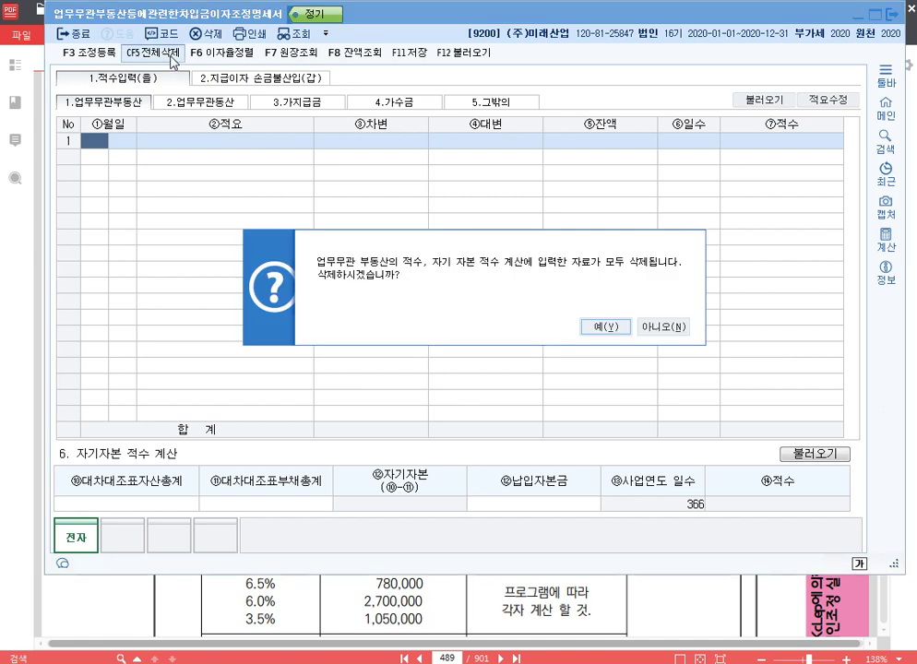
click(611, 330)
- Delete all entries from the 가지급금 table and the 가수금 table
click(297, 102)
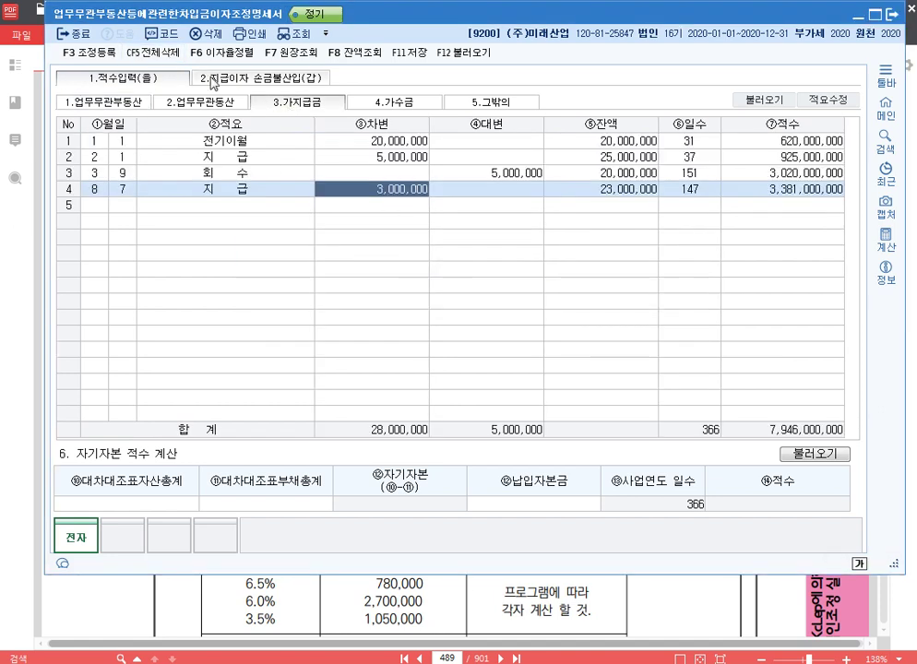
click(162, 56)
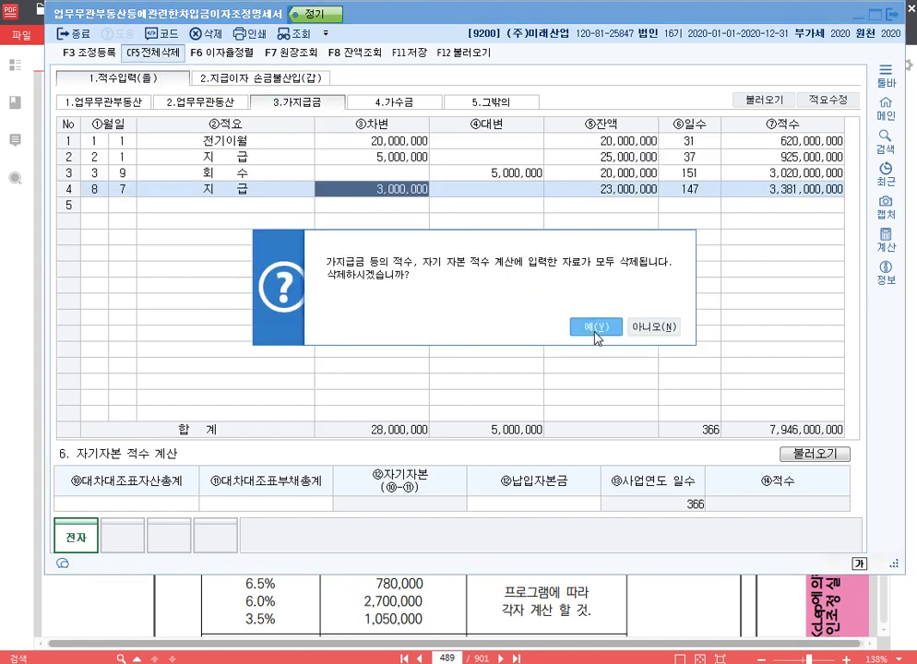
click(590, 386)
click(379, 104)
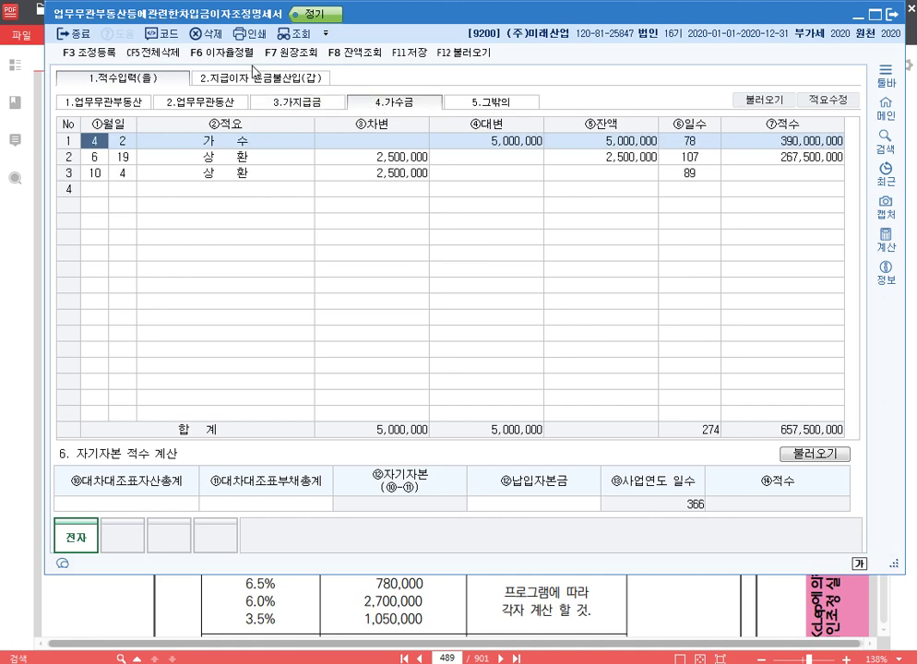
click(155, 52)
click(585, 327)
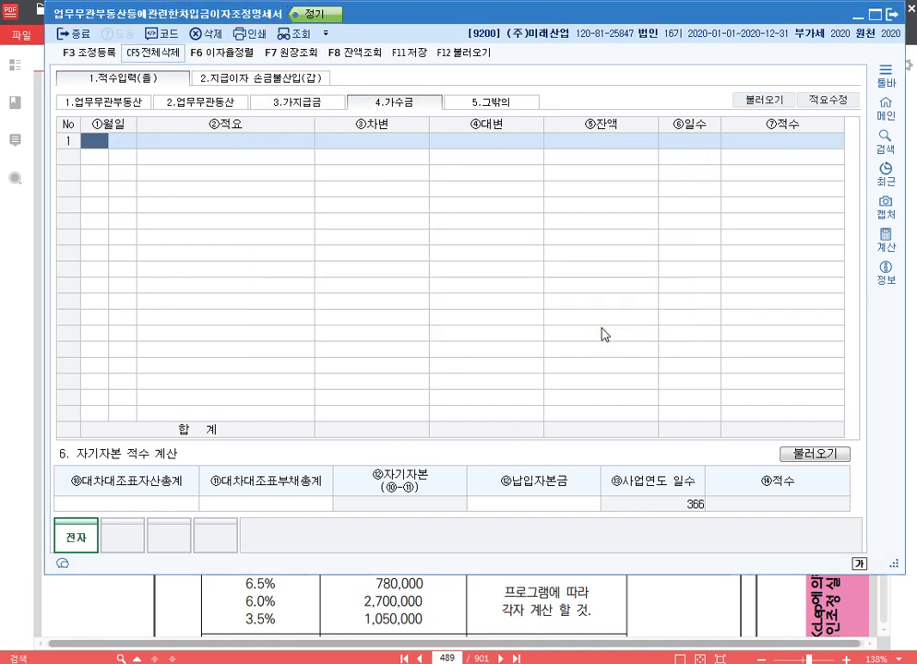
- Add a 전기이월 row dated 1월 1일 with a 차변 amount of 35,000,000 to the 업무무관부동산 table
click(294, 104)
click(196, 101)
click(101, 102)
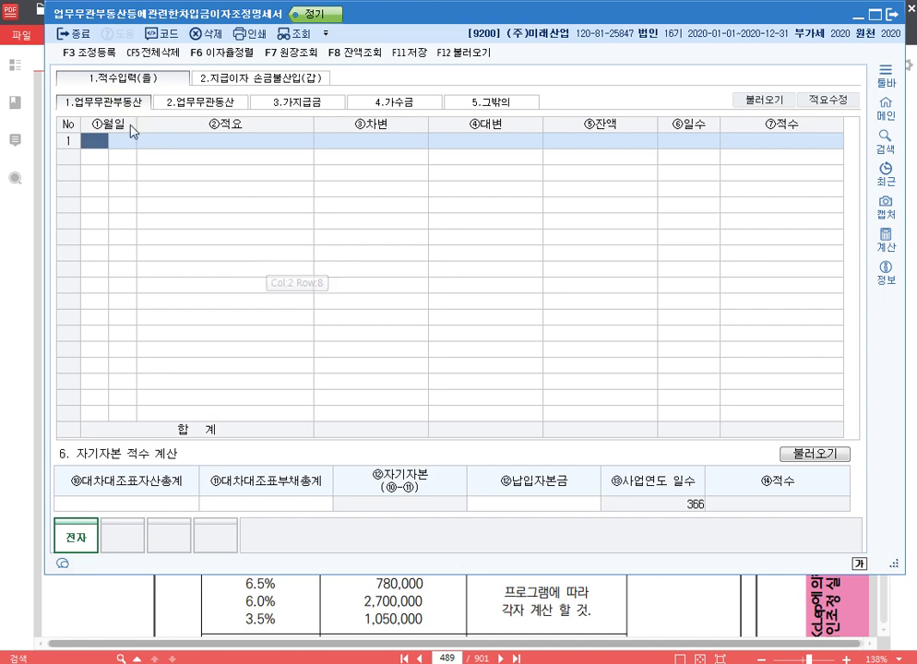
text(1)
key(Return)
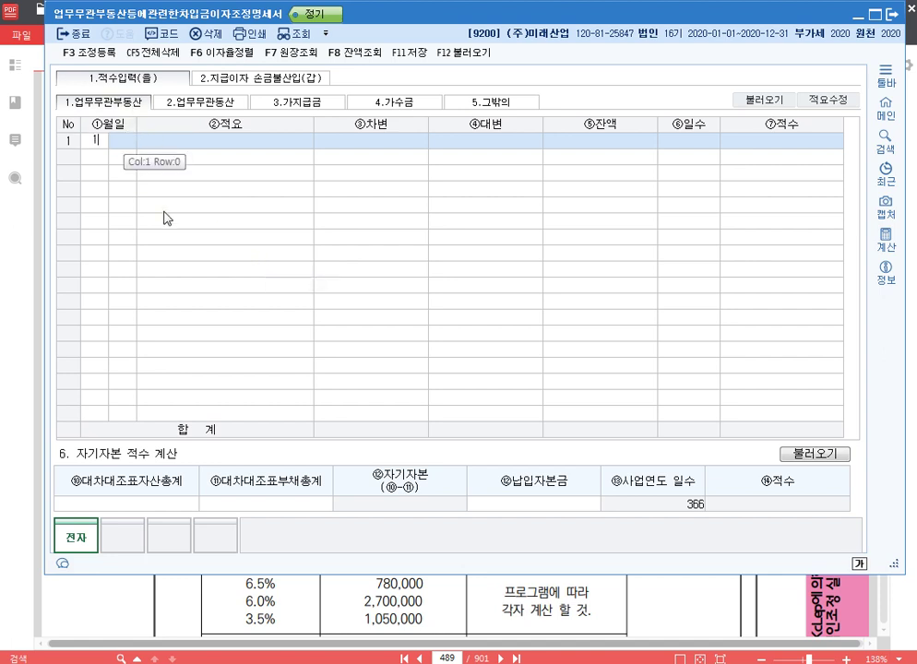
text(1)
key(Return)
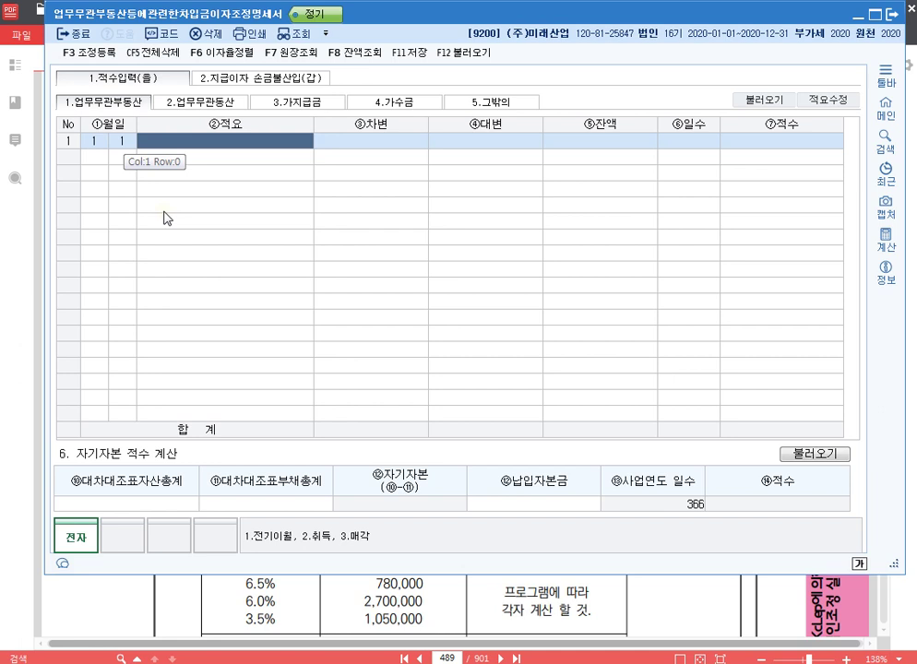
text(1)
key(Return)
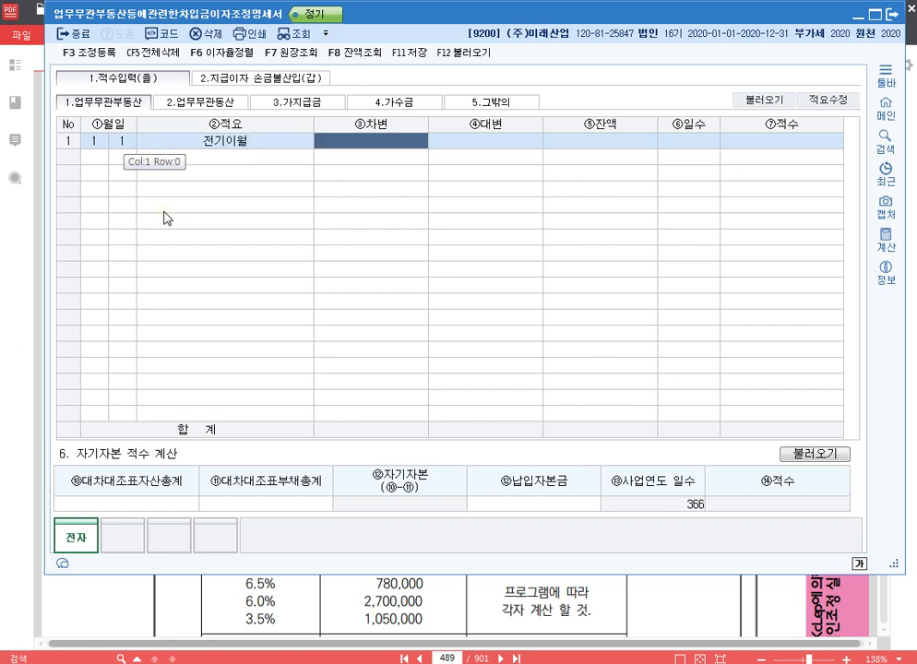
text(35000000)
key(Return)
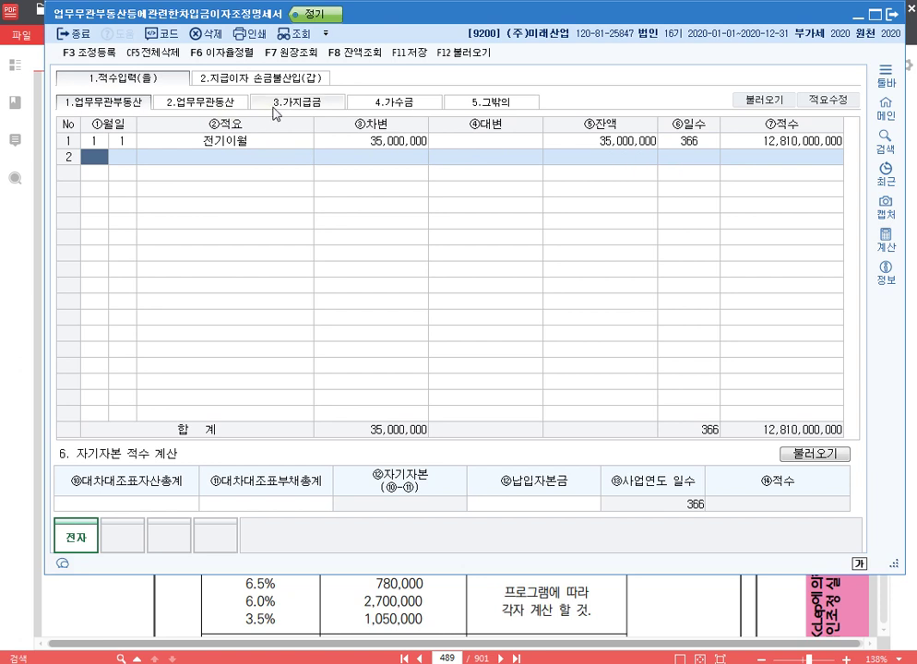
- Add a 전기이월 row dated 1월 1일 with a 차변 amount of 20,000,000 to the 가지급금 table
click(311, 103)
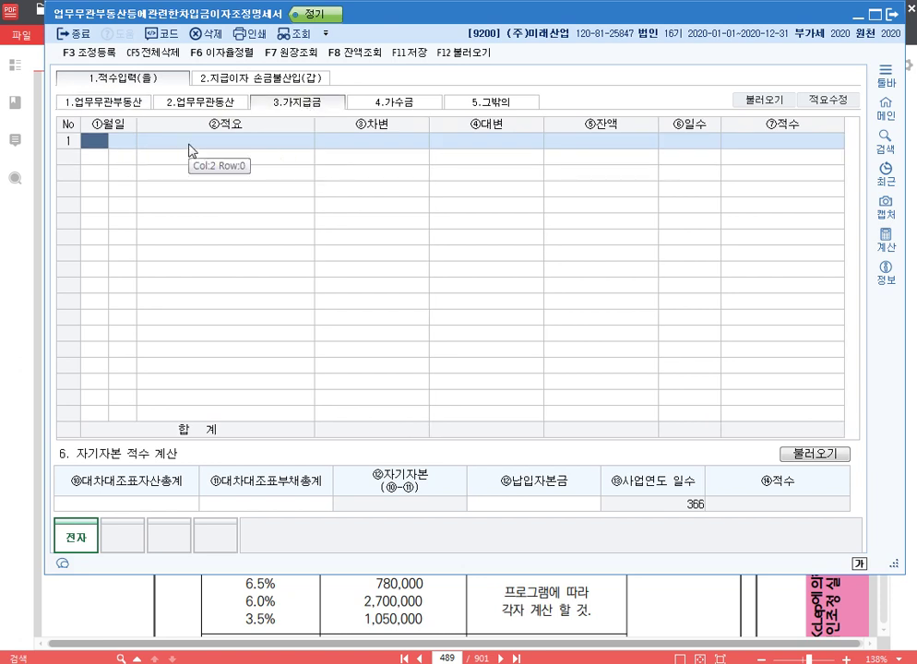
text(1)
key(Return)
text(1)
key(Return)
text(1)
key(Return)
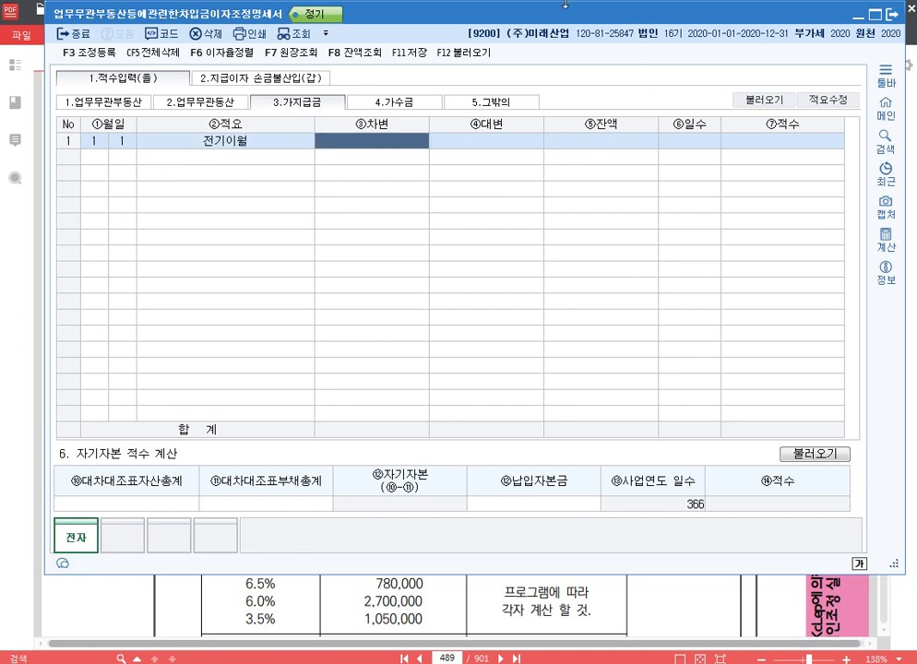
text(20000000)
key(Return)
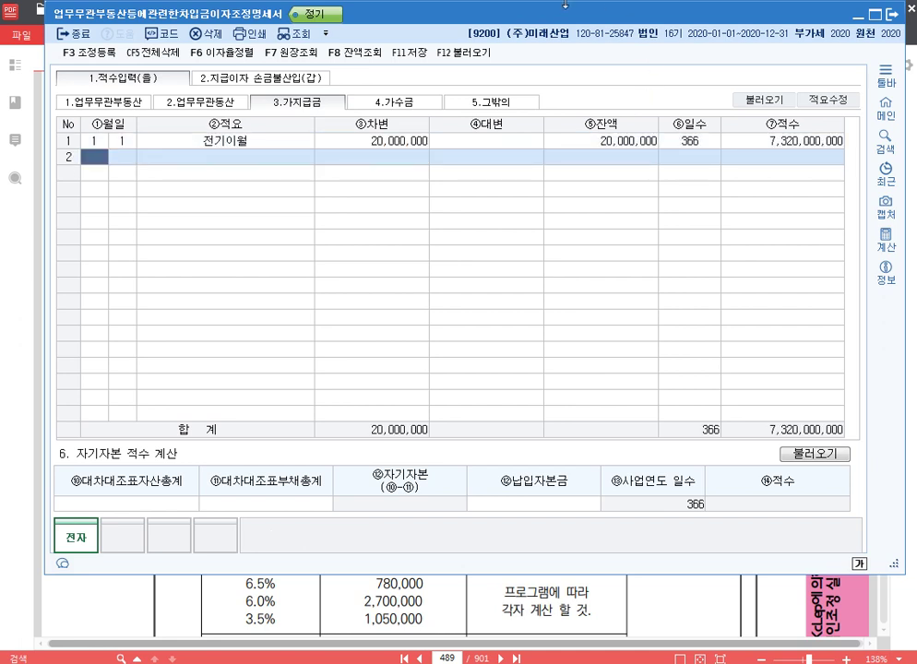
- Add a 지급 row dated 2월 1일 with a 차변 amount of 5,000,000 to the 가지급금 table
text(2)
key(Return)
text(1)
key(Return)
text(2)
key(Return)
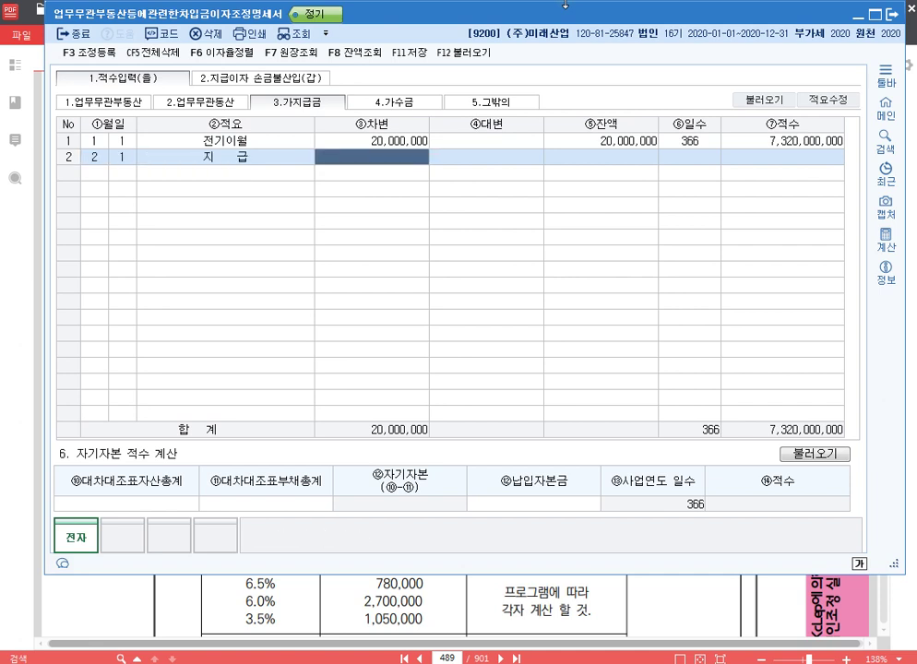
text(5000000)
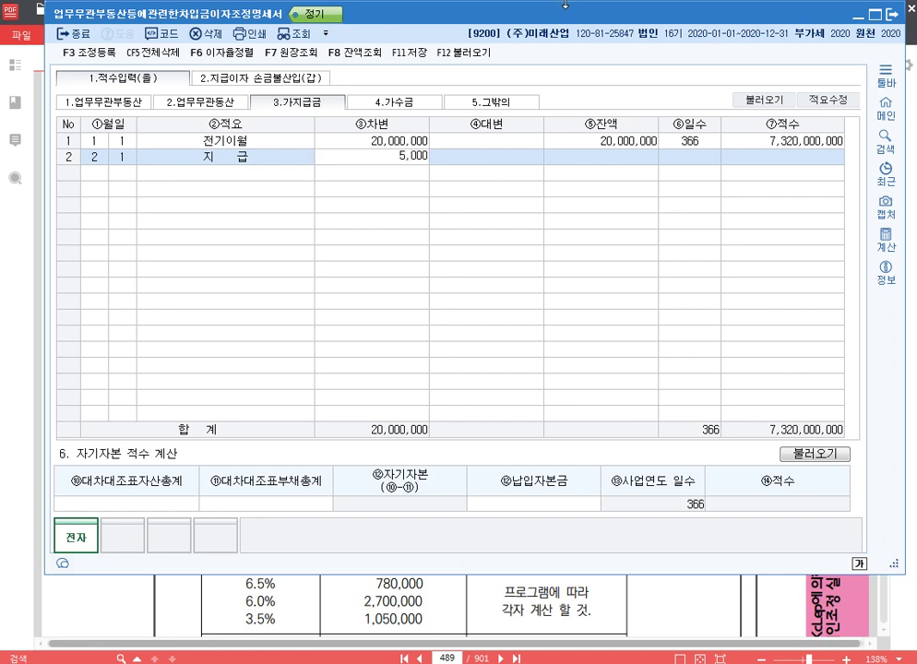
key(Return)
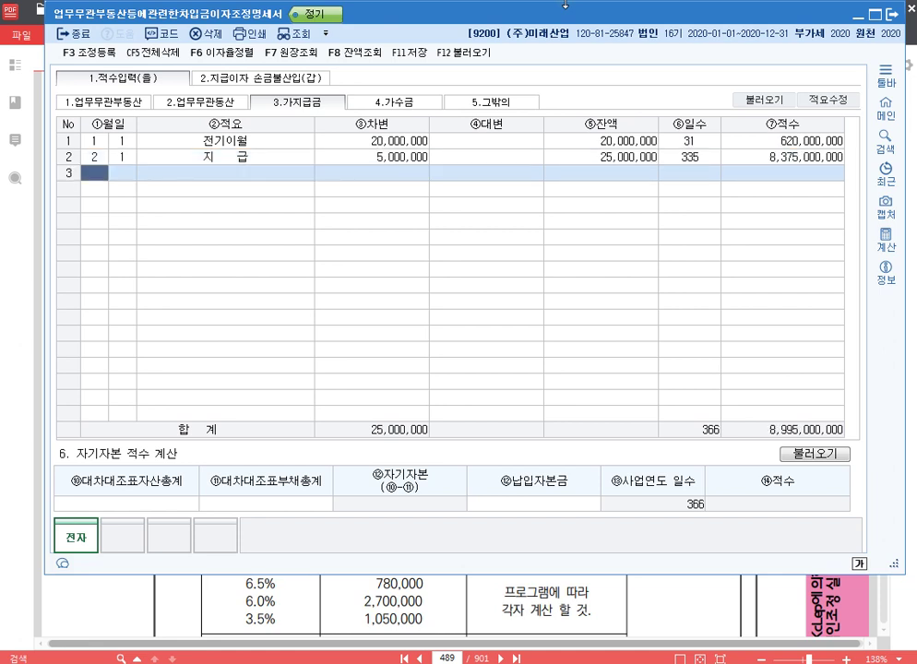
- Add a 회수 row dated 3월 9일 with a 대변 amount of 5,000,000 to the 가지급금 table
text(3)
key(Return)
text(9)
key(Return)
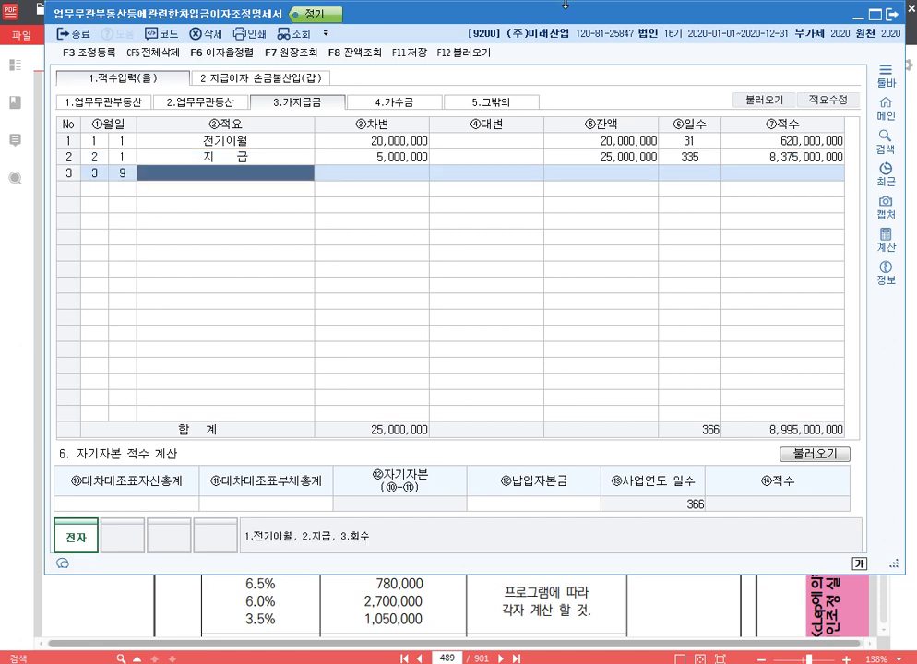
text(3)
key(Return)
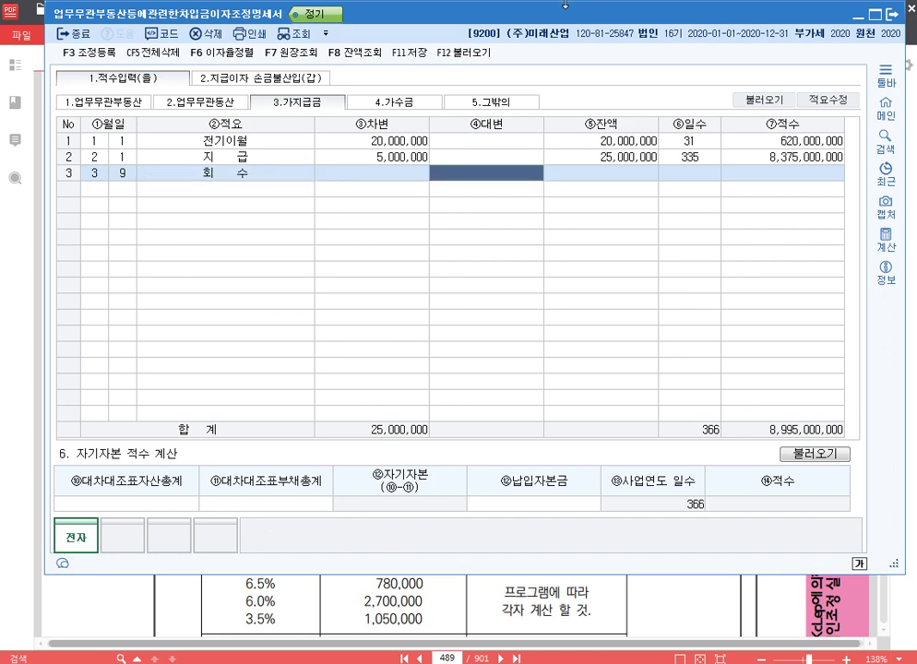
text(5000000)
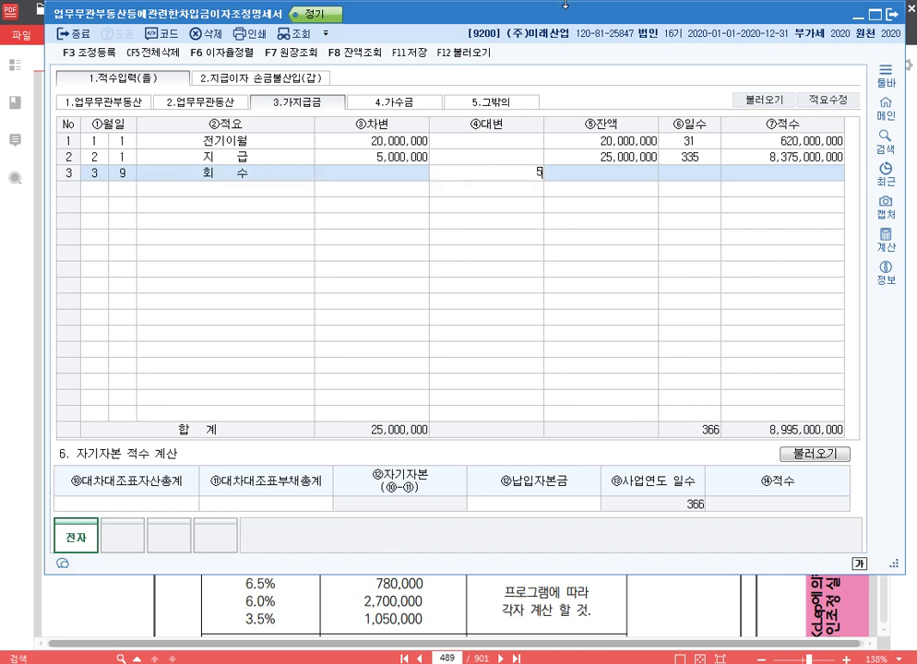
key(Return)
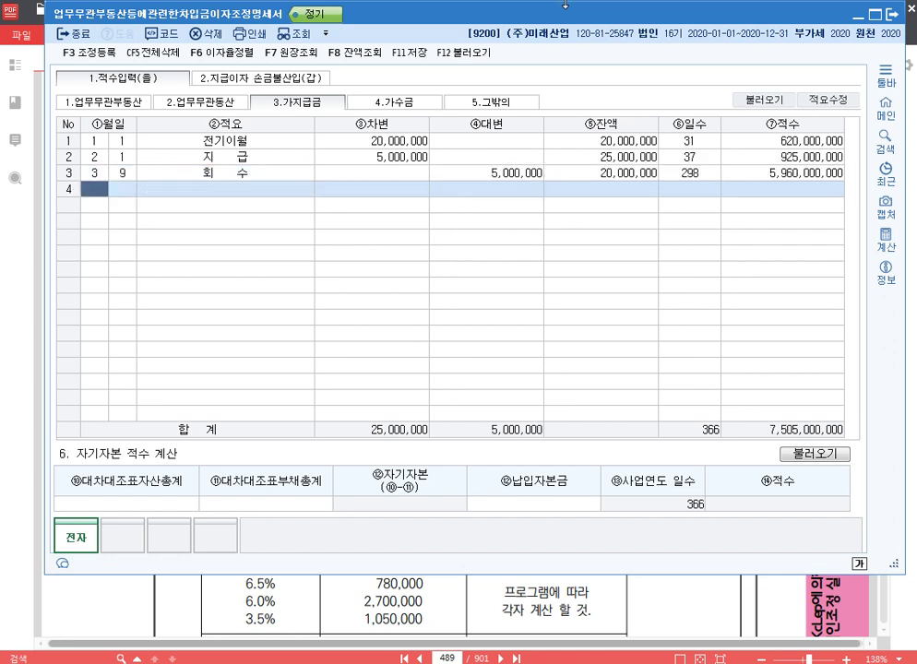
- Add a 지급 row dated 8월 7일 with a 차변 amount of 3,000,000 to the 가지급금 table
text(8)
key(Return)
text(7)
key(Return)
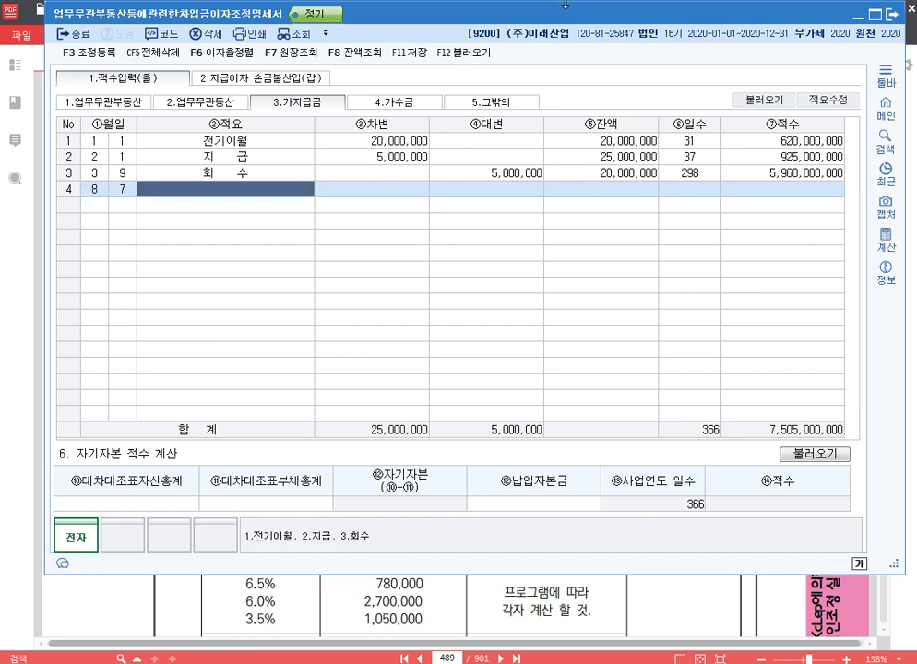
text(2)
key(Return)
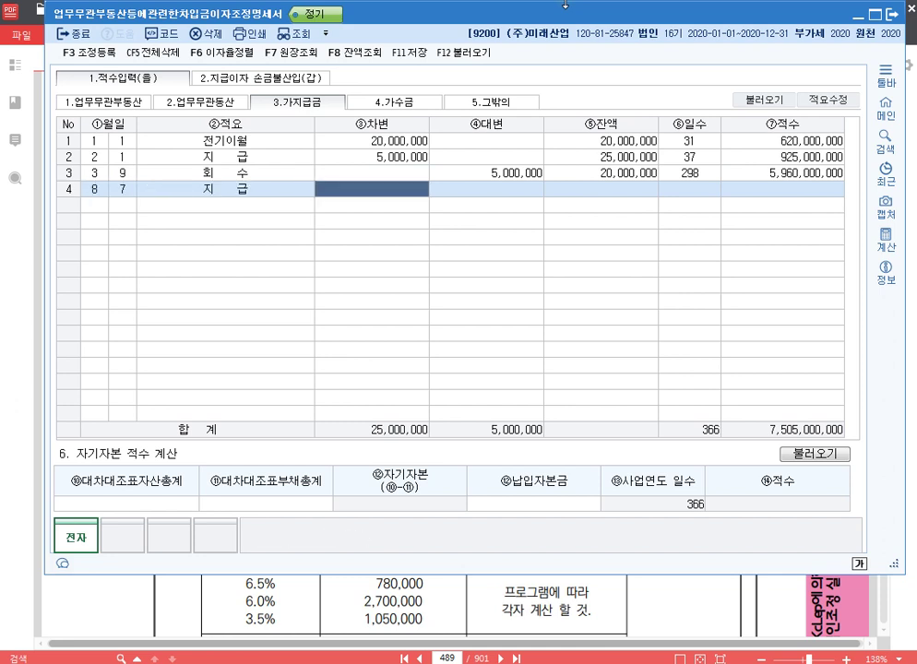
text(3000000)
key(Return)
key(Return)
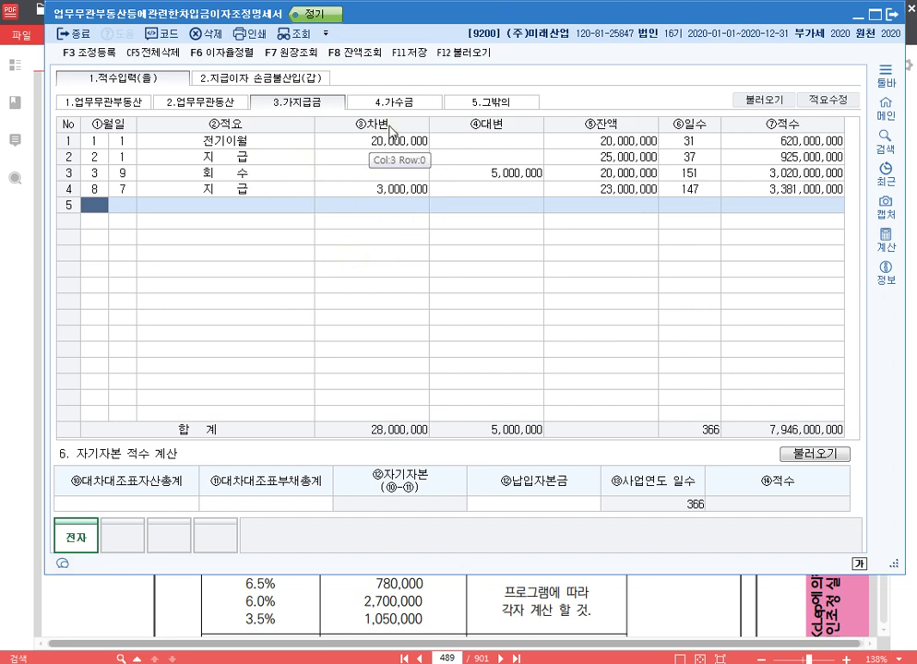
- Add a 가수 row dated 4월 2일 with a 대변 amount of 5,000,000 to the 가수금 table
click(409, 104)
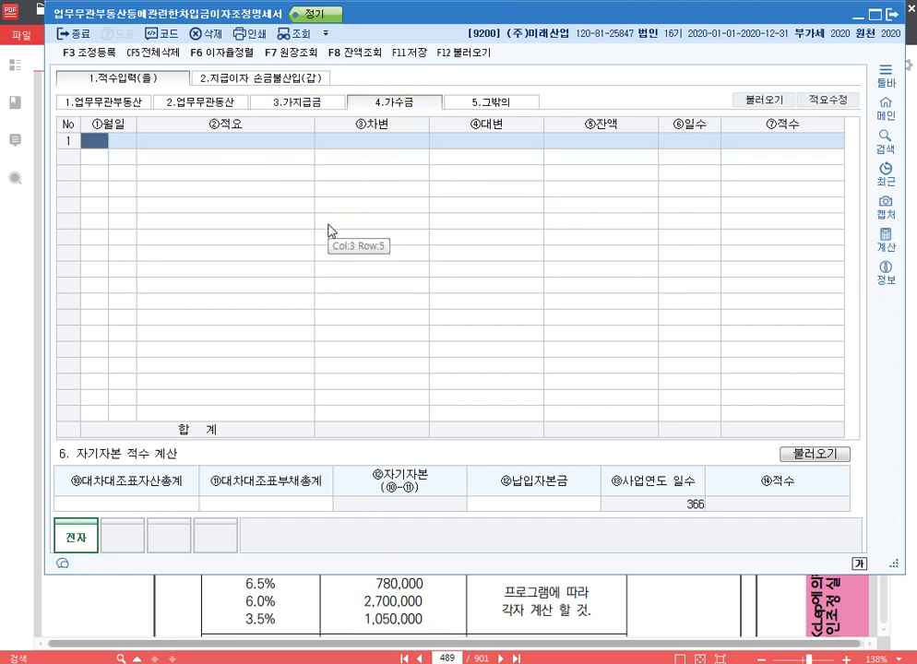
text(4)
key(Return)
text(2)
key(Return)
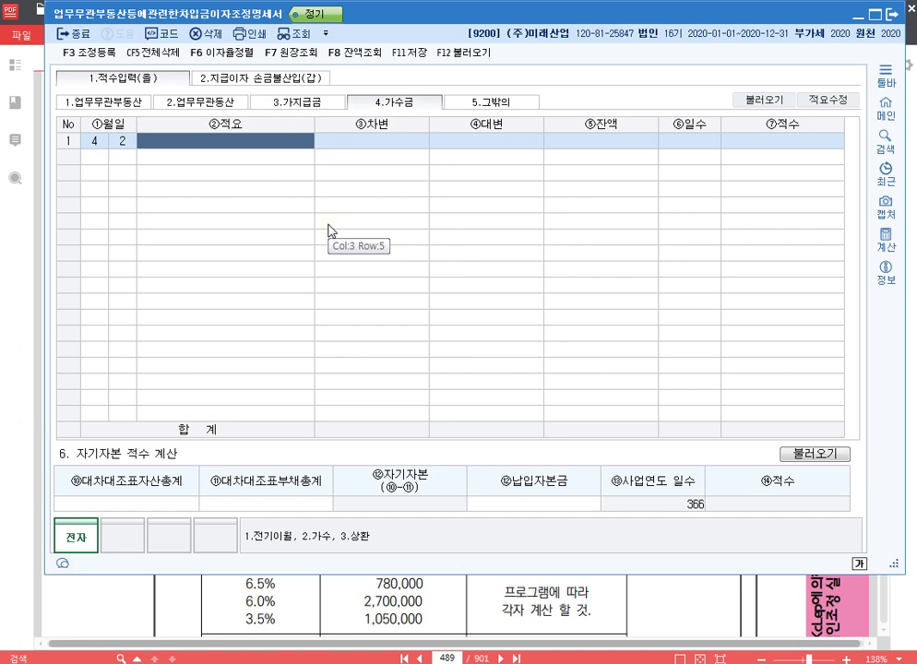
text(2)
key(Return)
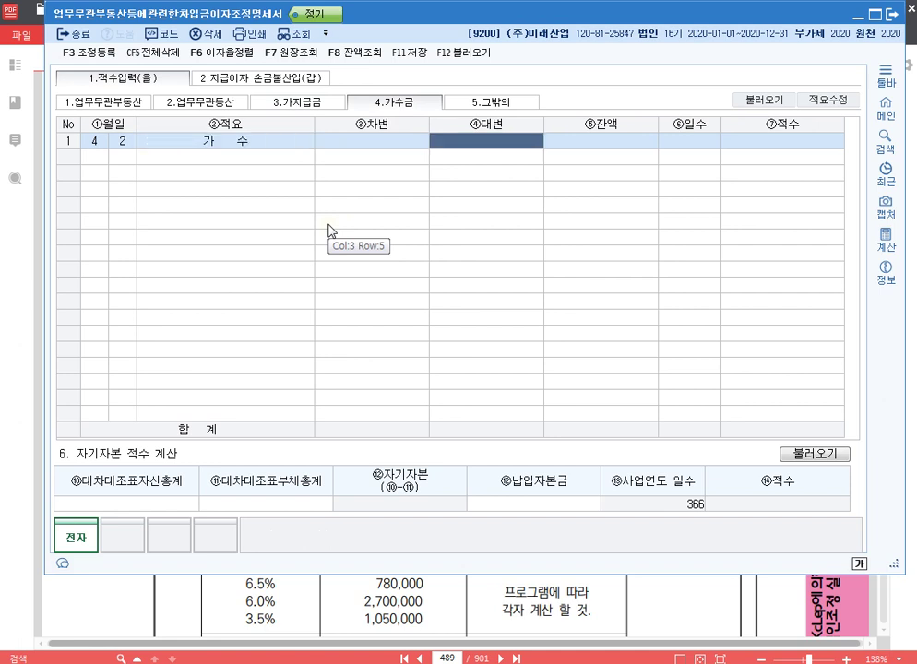
text(5000000)
key(Return)
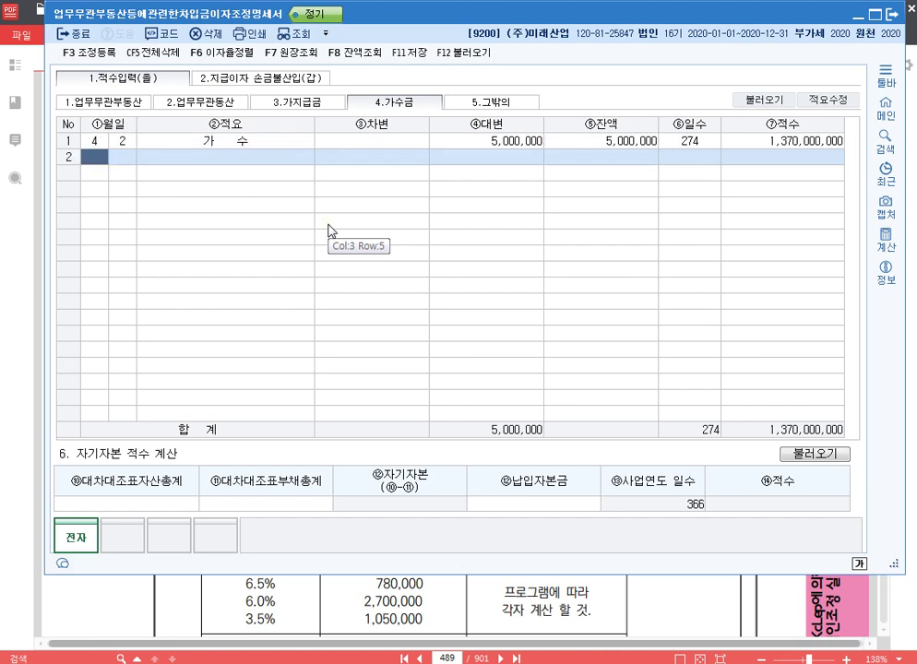
- Add a 상환 row dated 6월 19일 with a 차변 amount of 2,500,000 to the 가수금 table
text(6)
key(Return)
text(19)
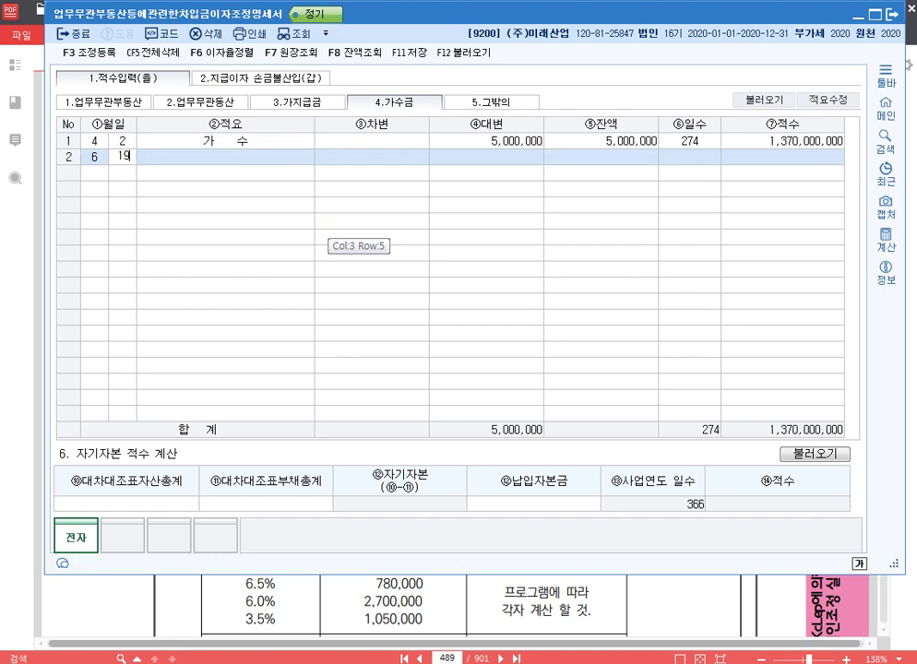
key(Return)
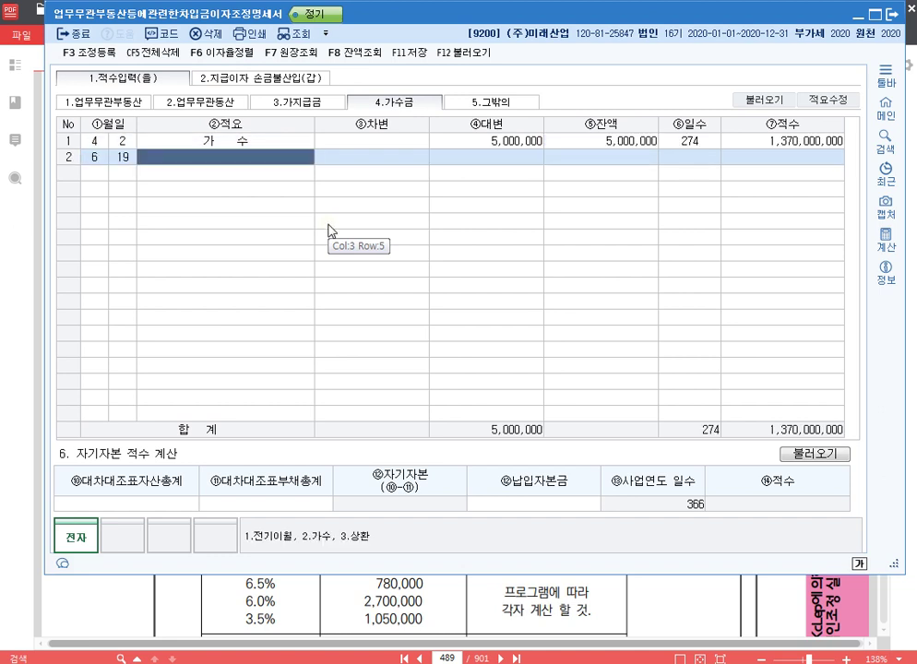
text(3)
key(Return)
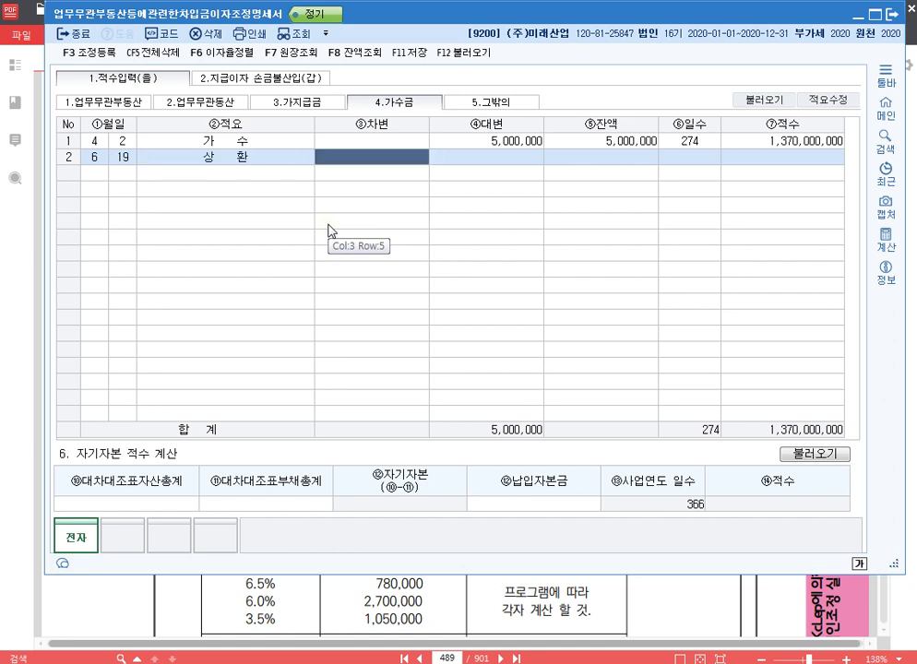
text(2500000)
key(Return)
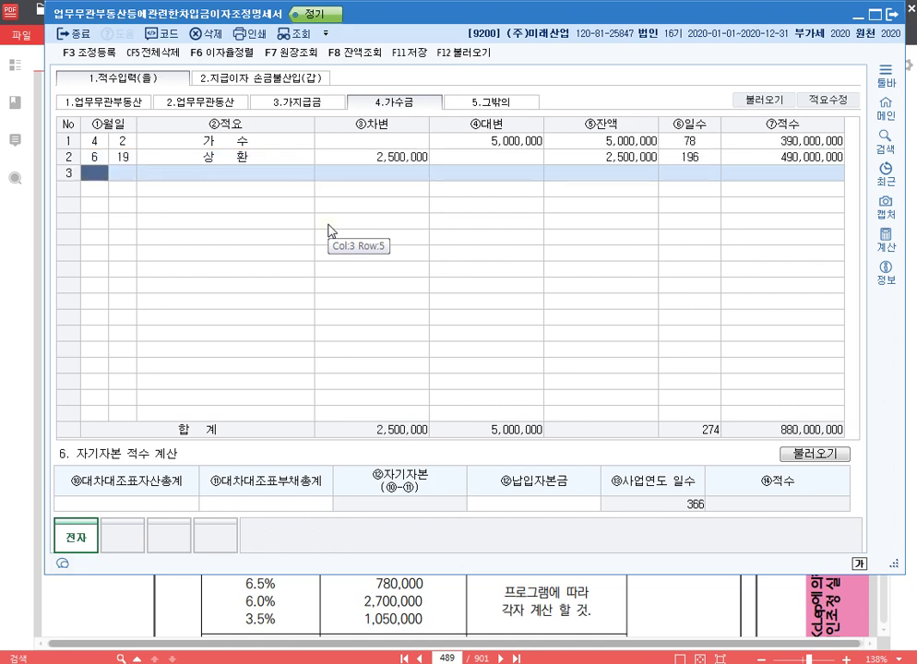
- Add a 상환 row dated 10월 4일 with a 차변 amount of 2,500,000 to the 가수금 table
text(10)
key(Return)
text(4)
key(Return)
text(3)
key(Return)
text(2500000)
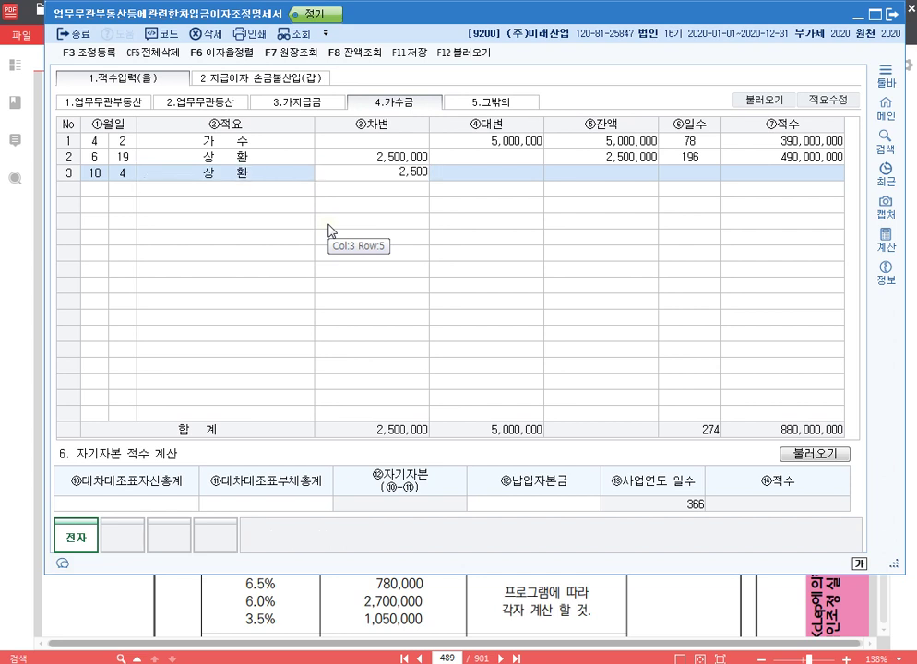
key(Return)
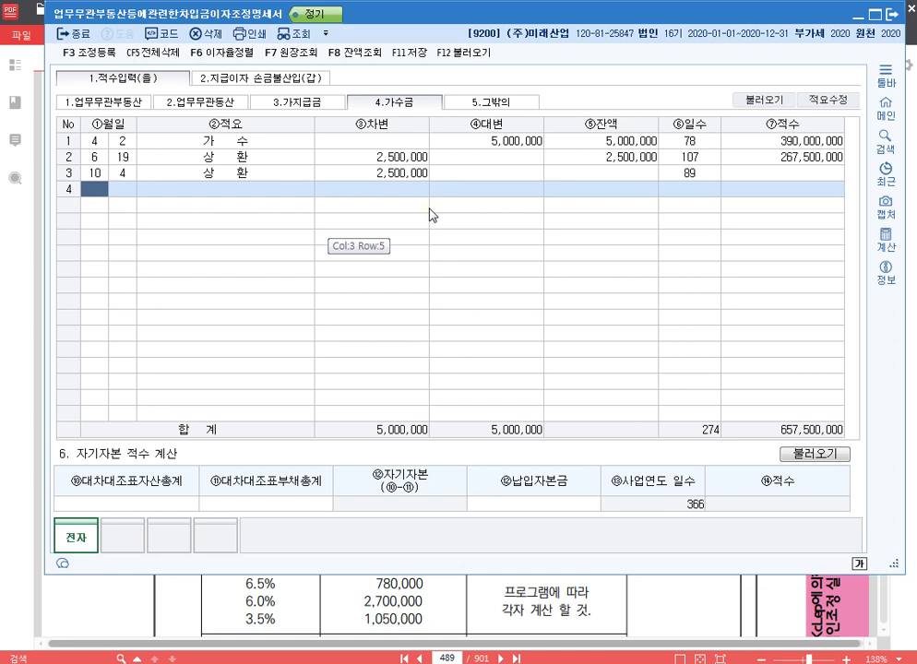
click(113, 101)
click(195, 103)
click(282, 103)
click(386, 102)
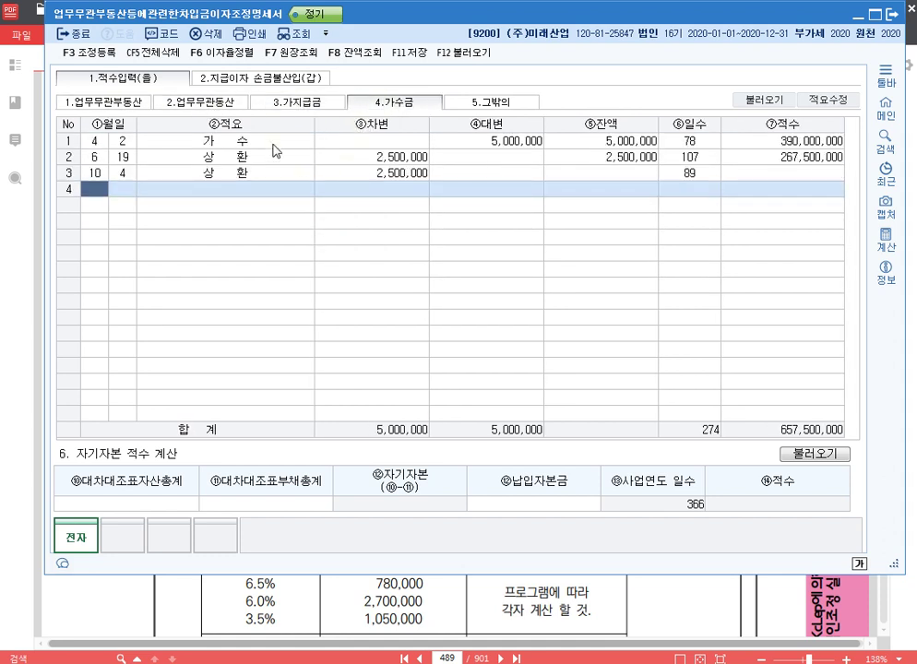
- In 지급이자 손금불산입(갑), enter a first interest row with 이자율 6.5% and 지급이자 780,000
click(233, 78)
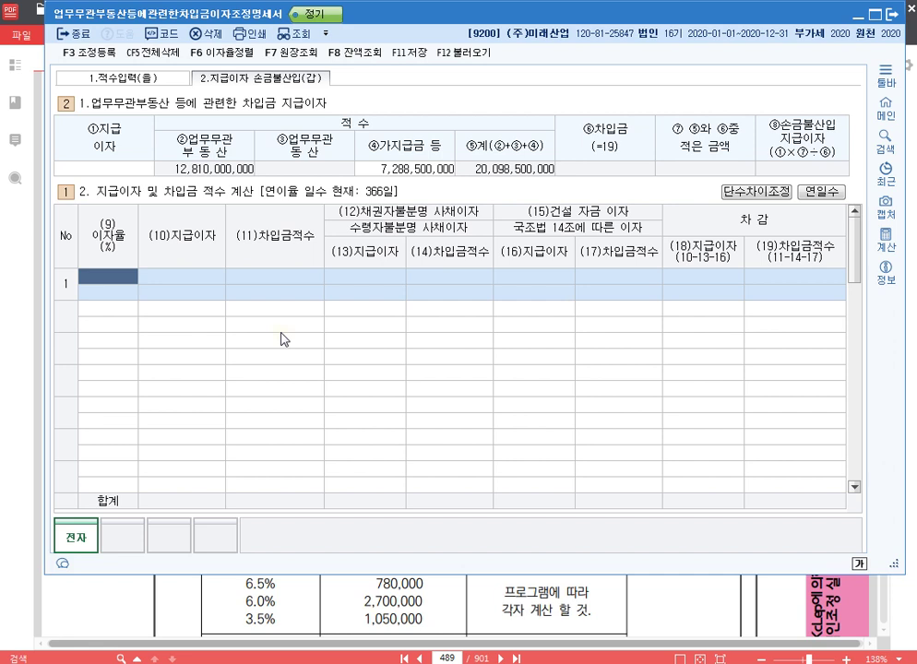
text(6.5)
key(Return)
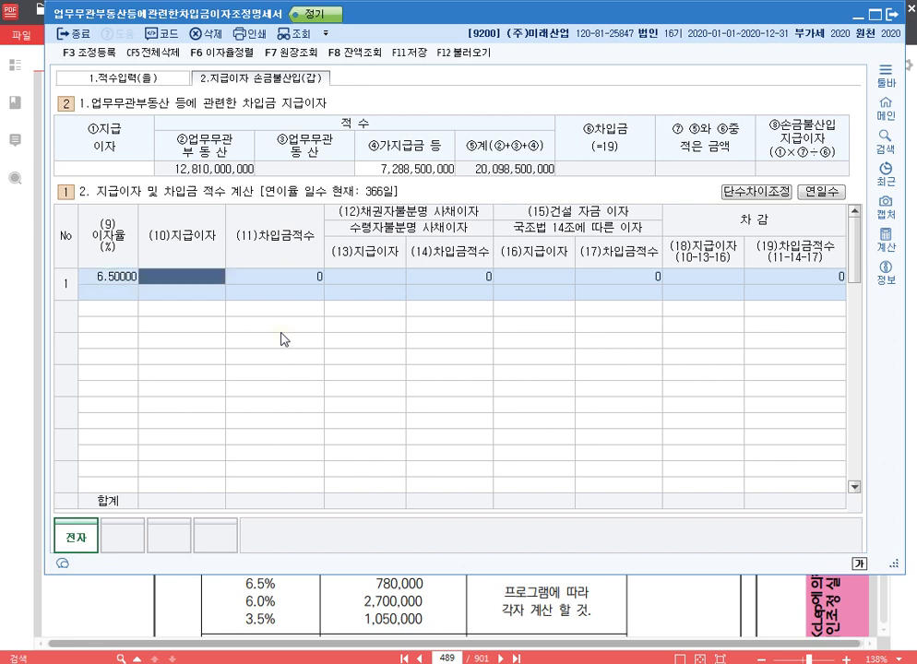
text(7800000)
key(Return)
key(Return)
key(Return)
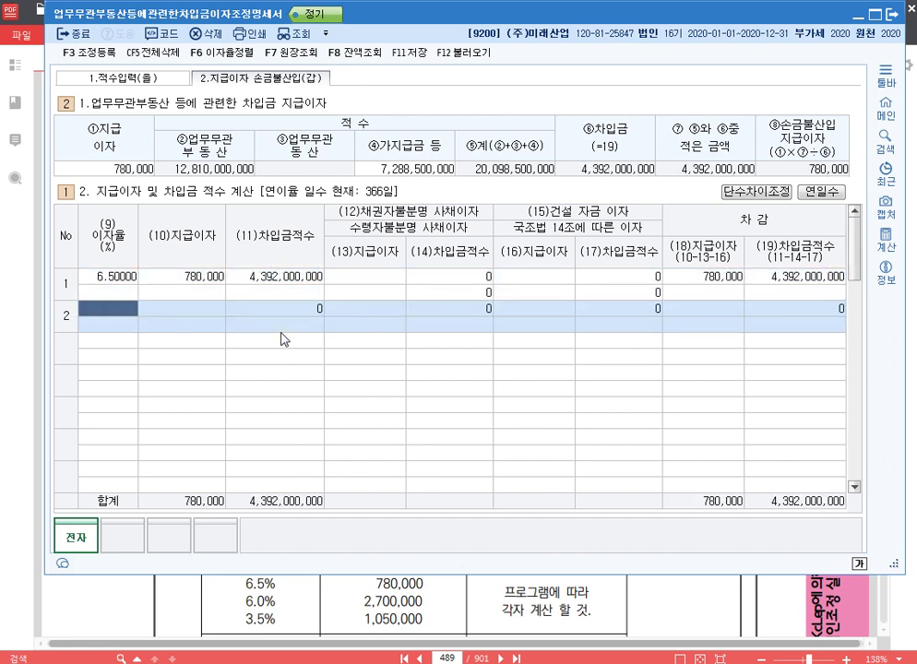
- Enter a second interest row with 이자율 6% and 지급이자 2,700,000
text(6)
key(Return)
text(2700000)
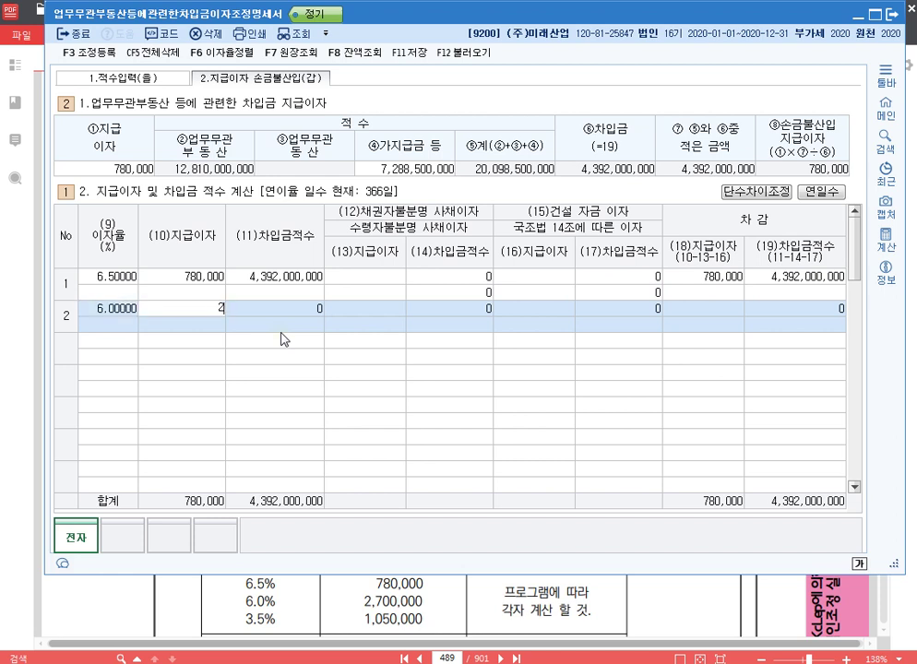
key(Return)
key(Return)
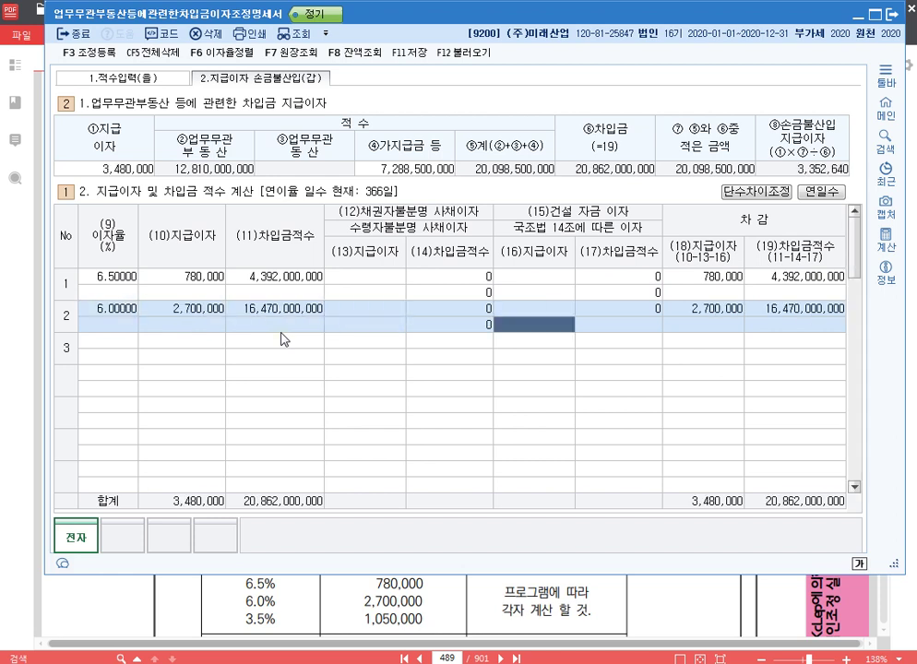
key(Return)
- Enter a third interest row with 이자율 3.5% and 지급이자 1,050,000
text(3.5)
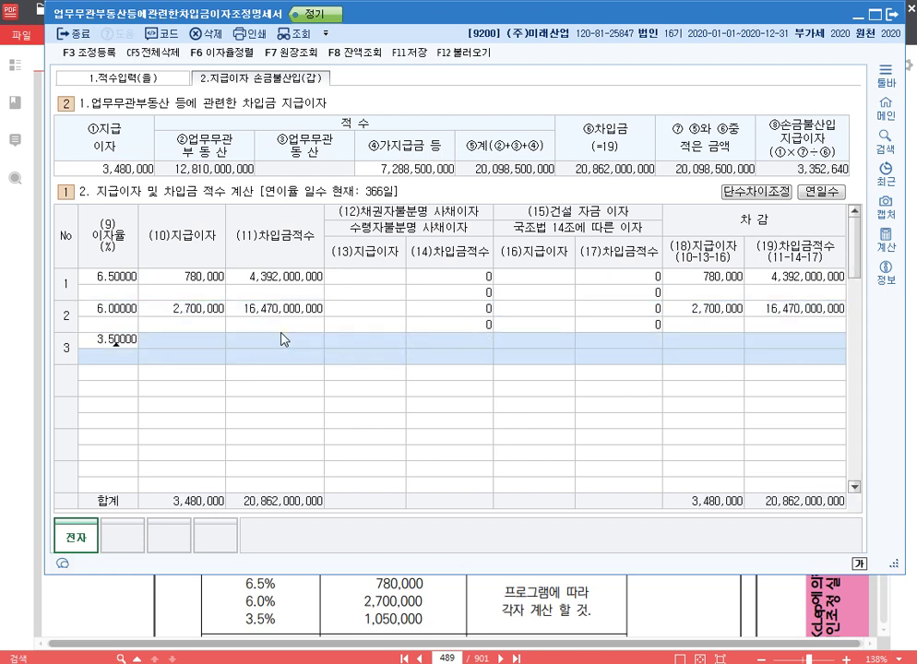
key(Return)
text(1050000)
key(Return)
key(Return)
key(Return)
key(Return)
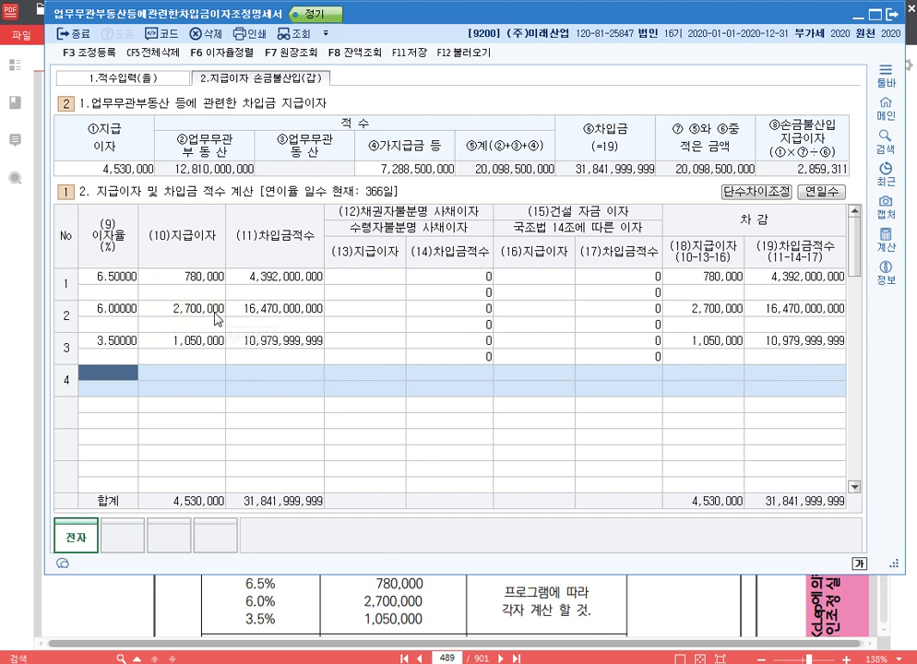
- Set the 건설 자금 이자 (16)지급이자 of the 3.5% row to 352,876
click(125, 341)
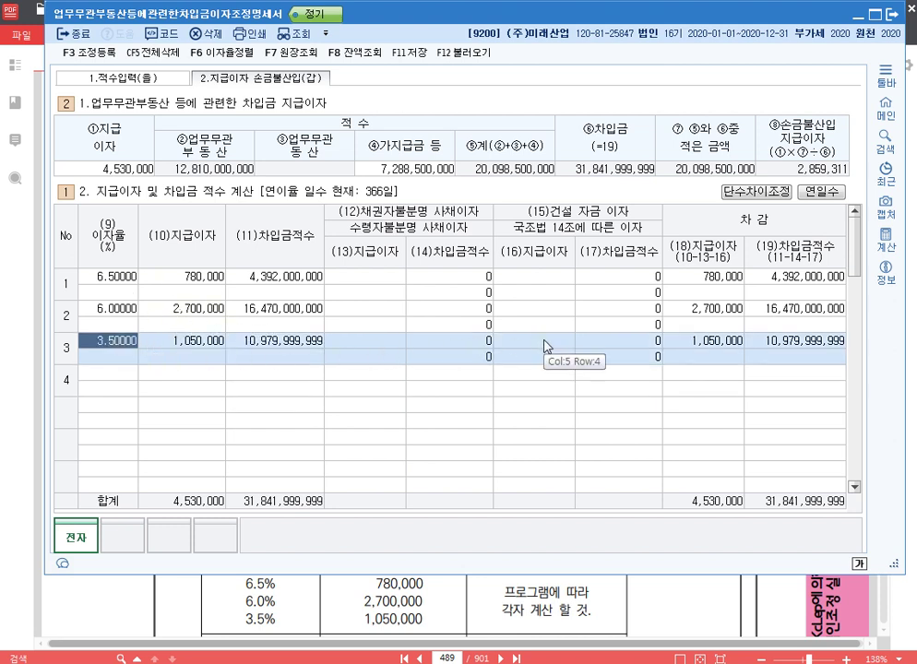
click(550, 344)
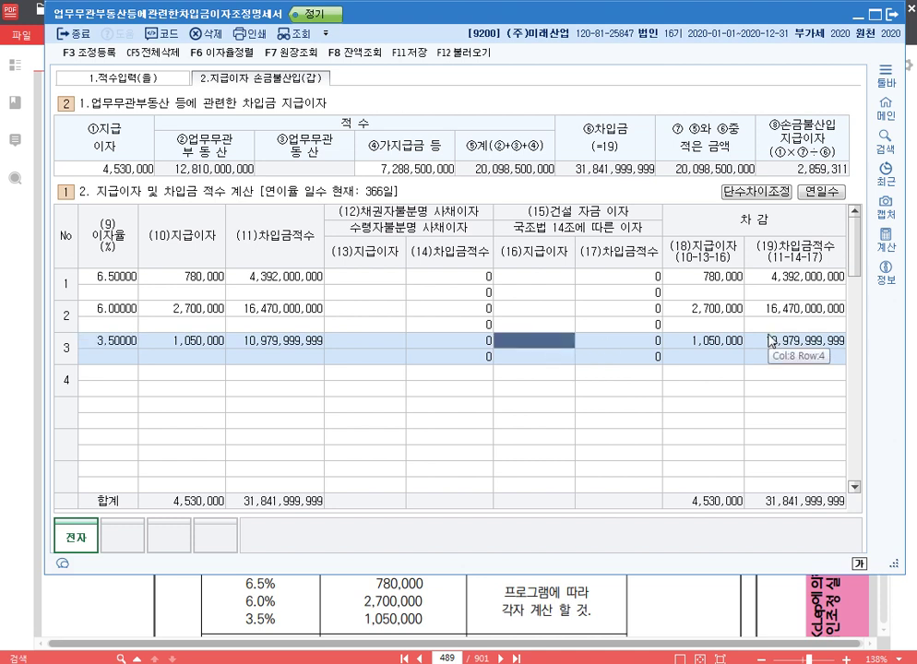
text(352,876)
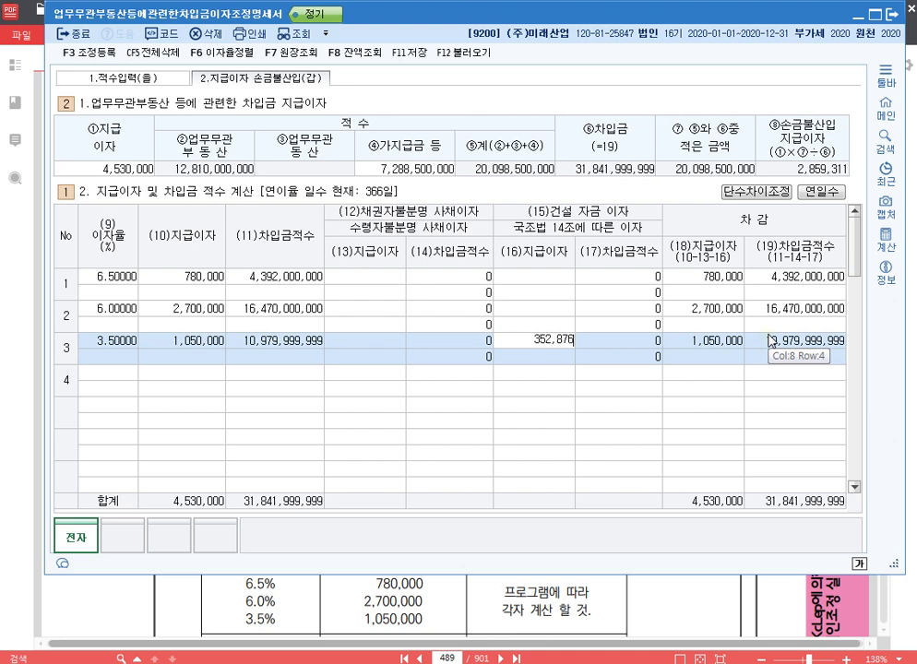
key(Return)
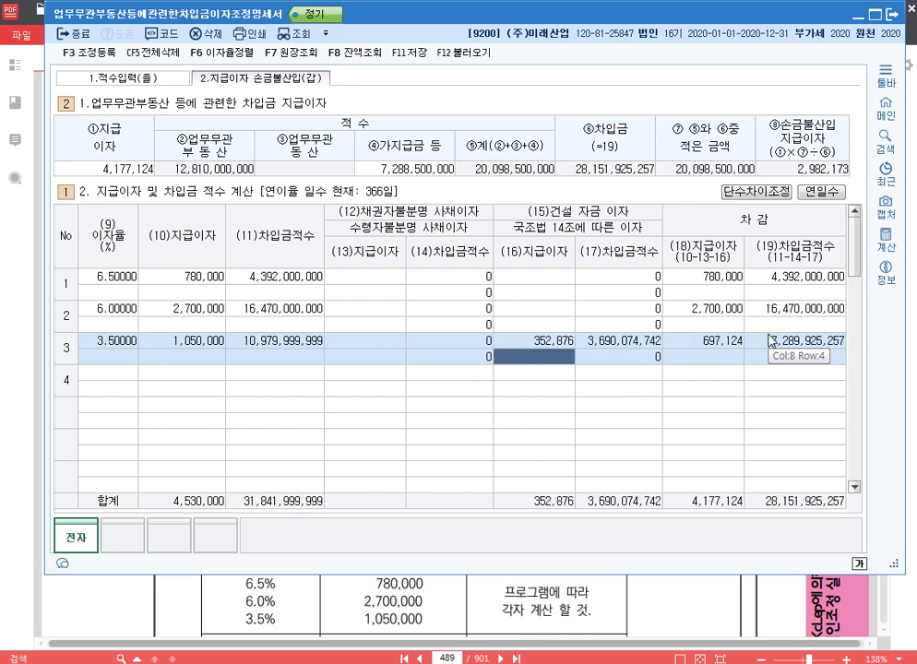
- Set the 채권자불분명 사채이자 (13)지급이자 of the 6.5% row to 780,000
key(Up)
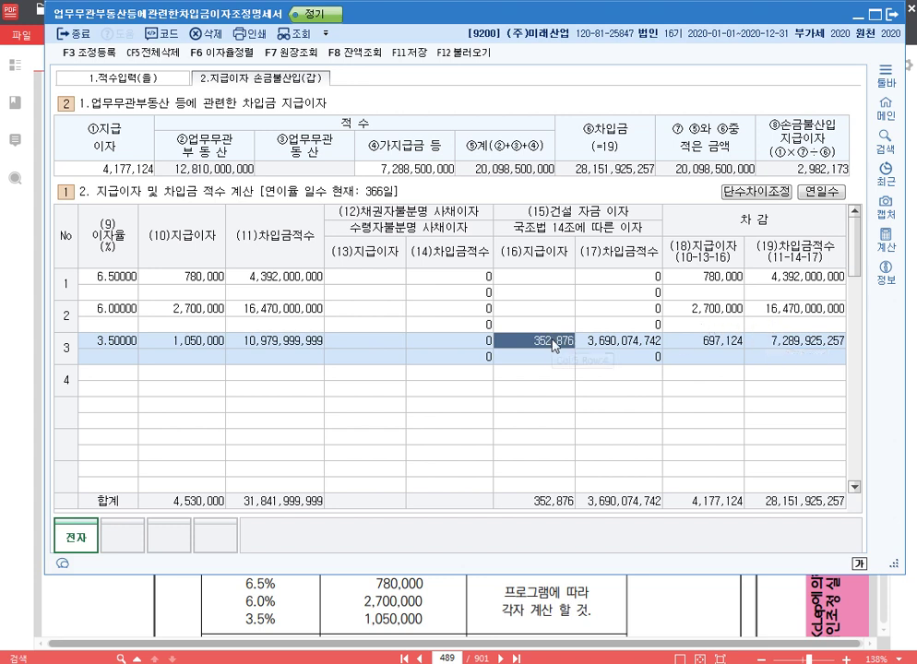
click(365, 277)
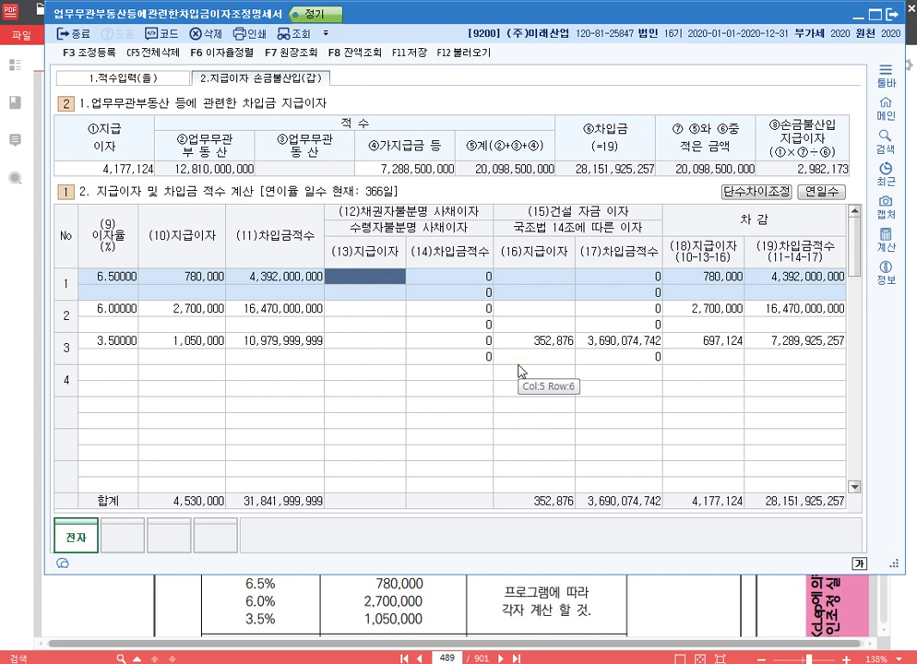
text(780,000)
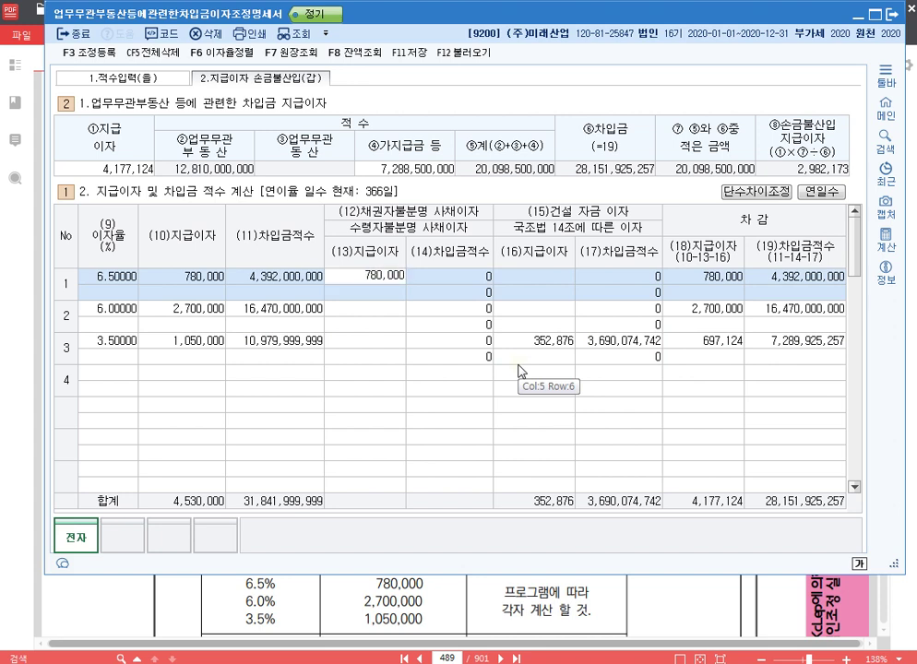
key(Return)
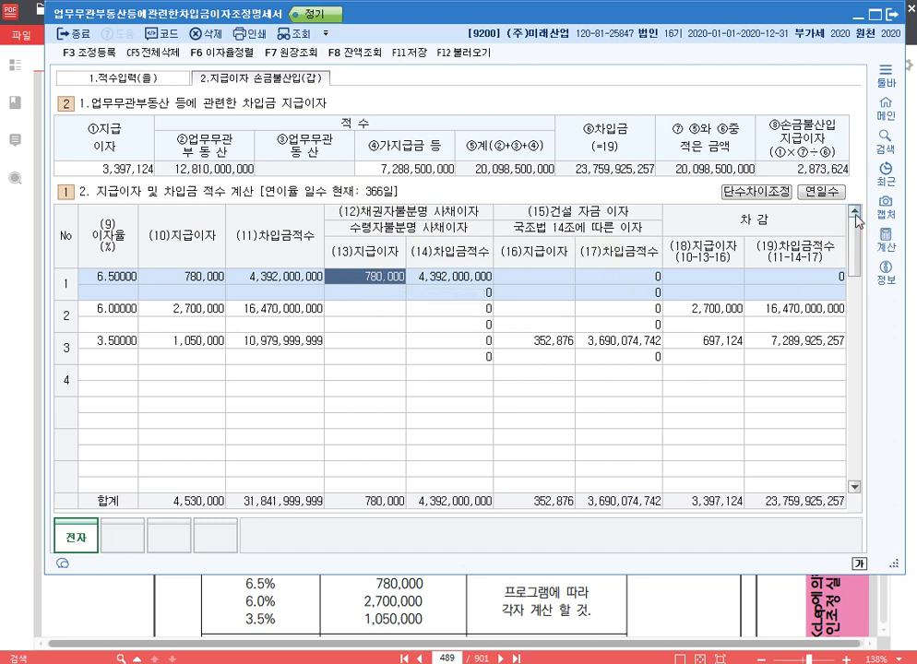
- Try the 365일 setting for the 연일수 and restore it to 366일
key(ctrl)
key(ctrl)
key(ctrl)
click(828, 193)
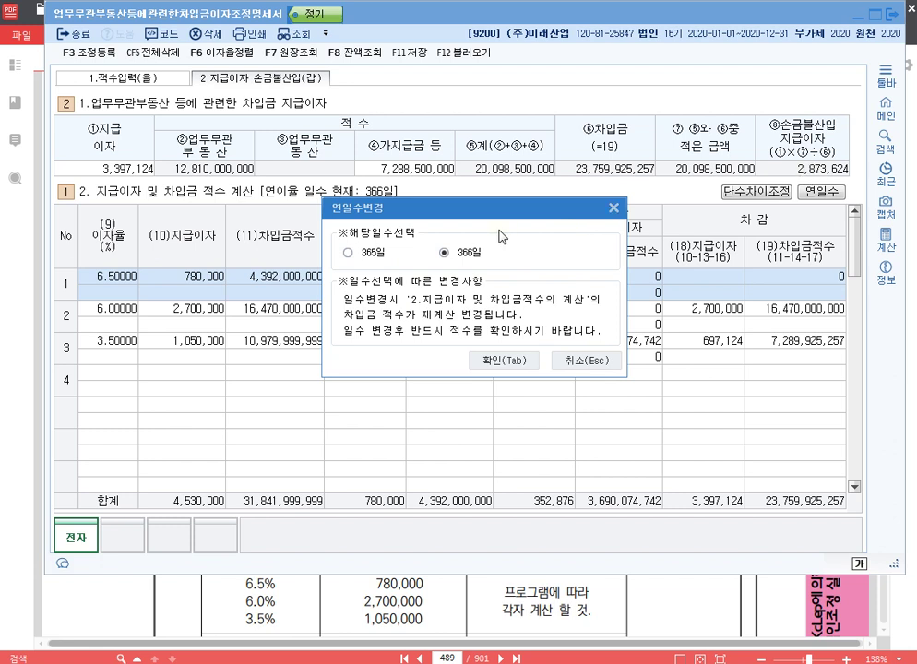
click(499, 362)
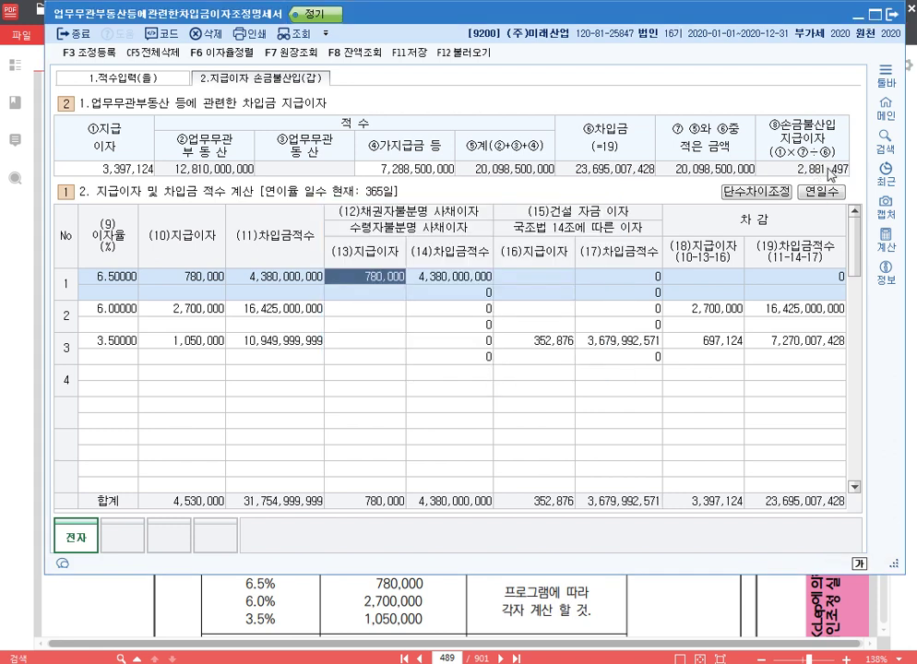
click(819, 192)
click(444, 252)
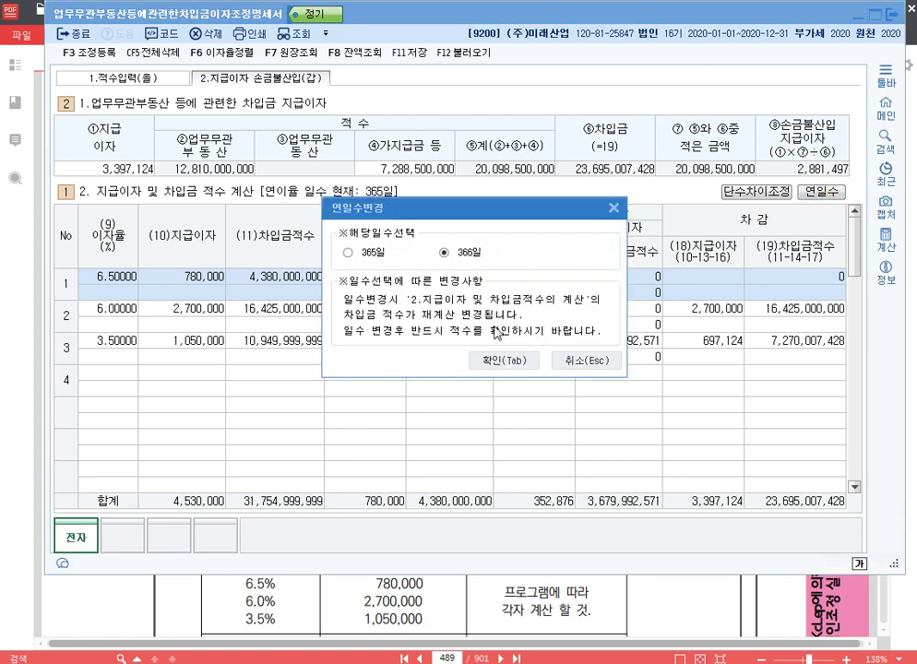
click(515, 360)
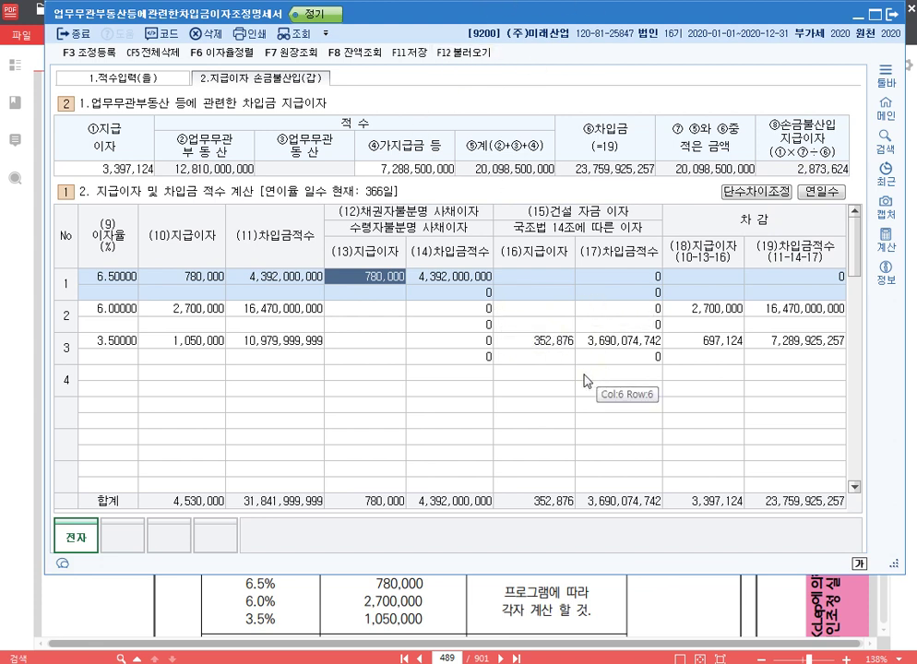
- Examine the existing adjustments and this form's amounts in 조정 등록, and compare them with the interest form
key(F3)
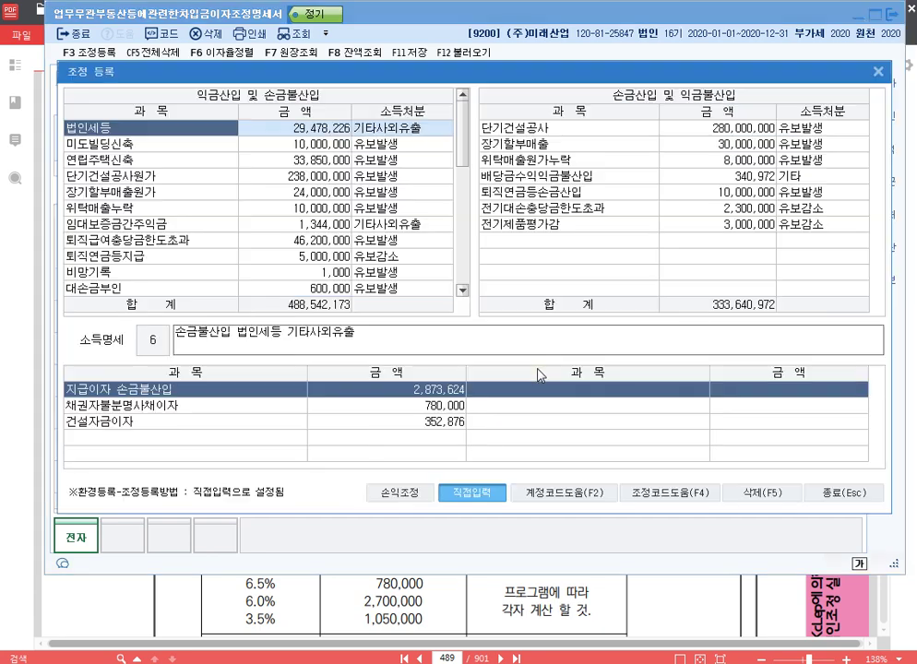
drag(292, 74, 291, 61)
scroll(296, 279, down, 4)
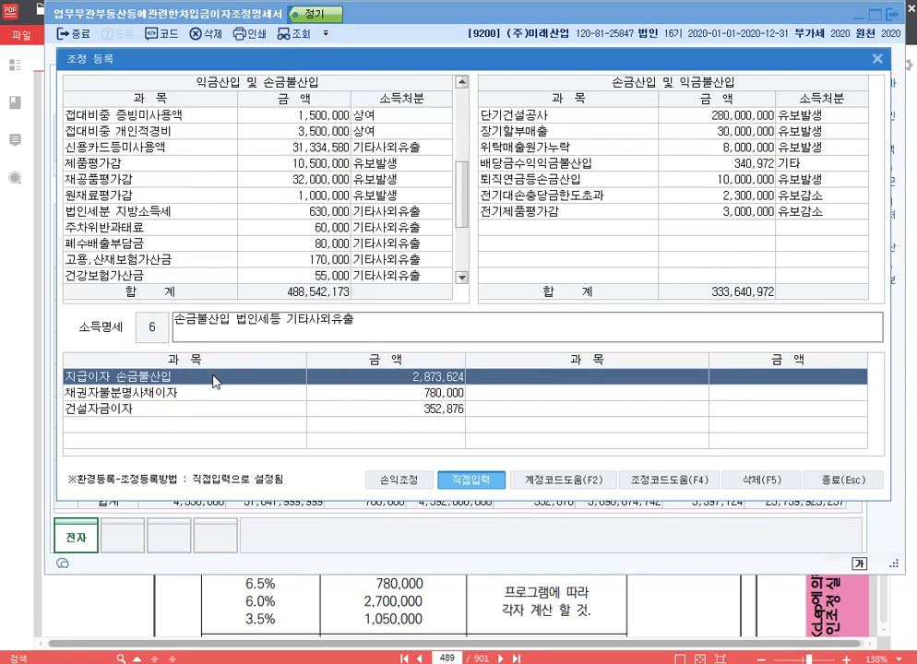
drag(427, 58, 441, 186)
click(892, 187)
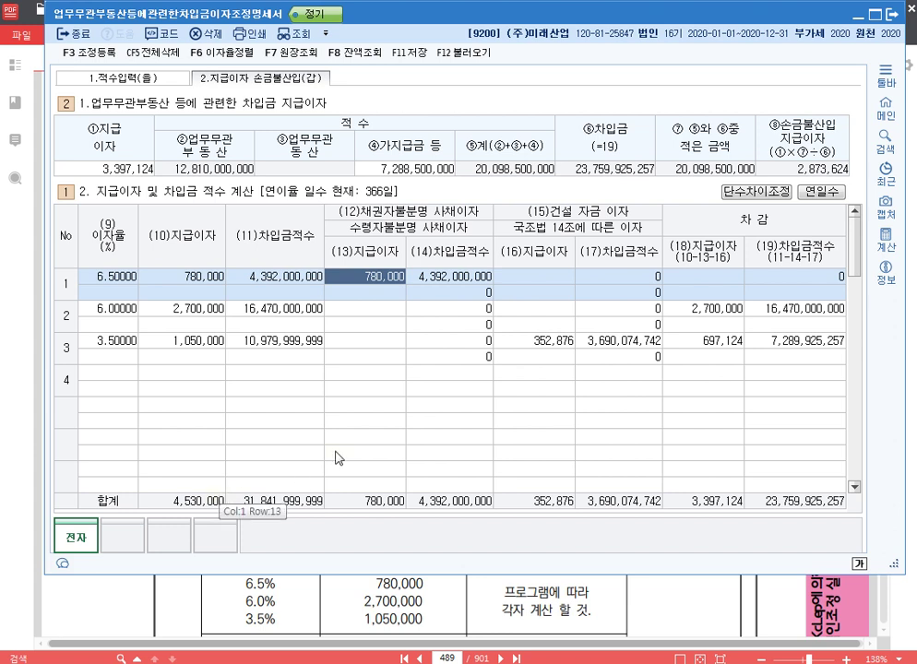
click(546, 344)
click(135, 172)
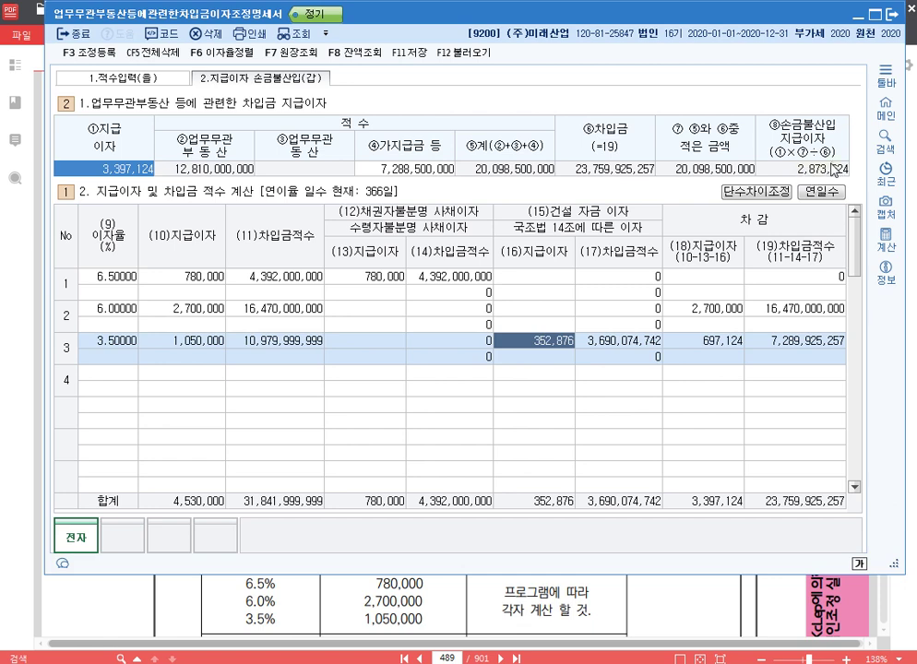
- Open 조정 등록 and select the empty row at the end of the 익금산입 및 손금불산입 list
key(F3)
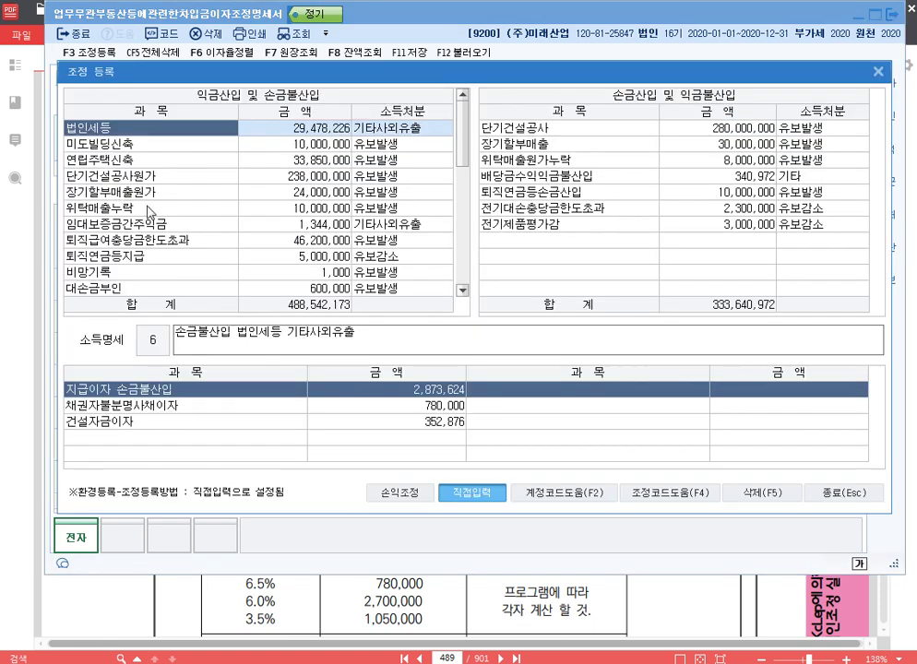
click(214, 405)
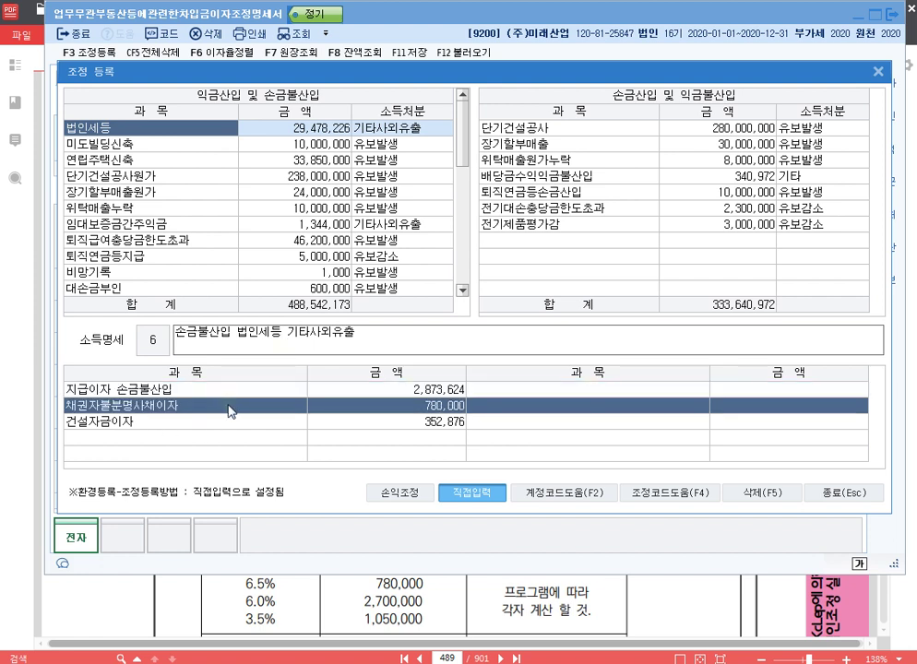
click(226, 426)
click(238, 408)
click(245, 419)
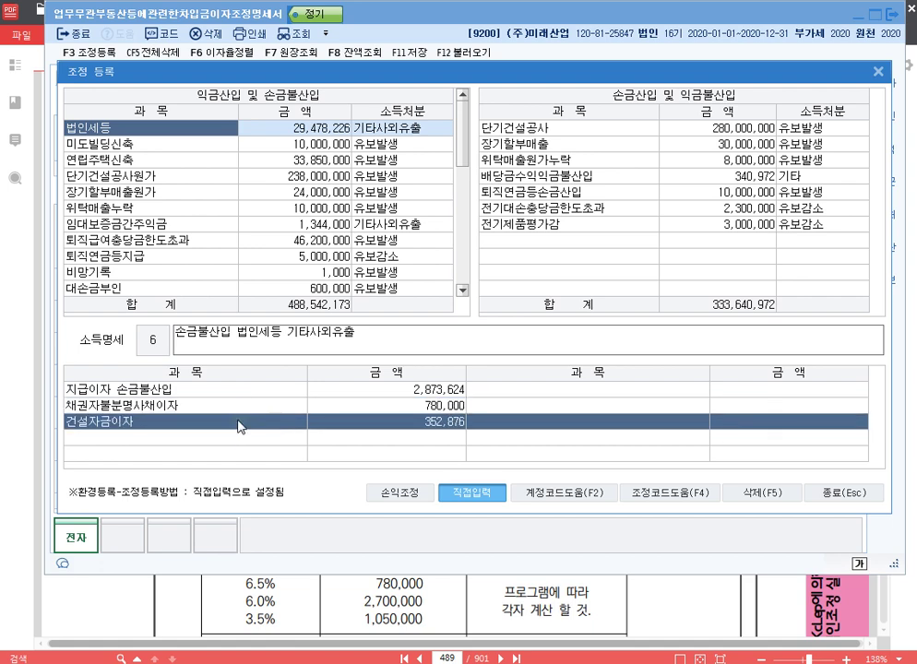
click(227, 272)
scroll(217, 277, down, 5)
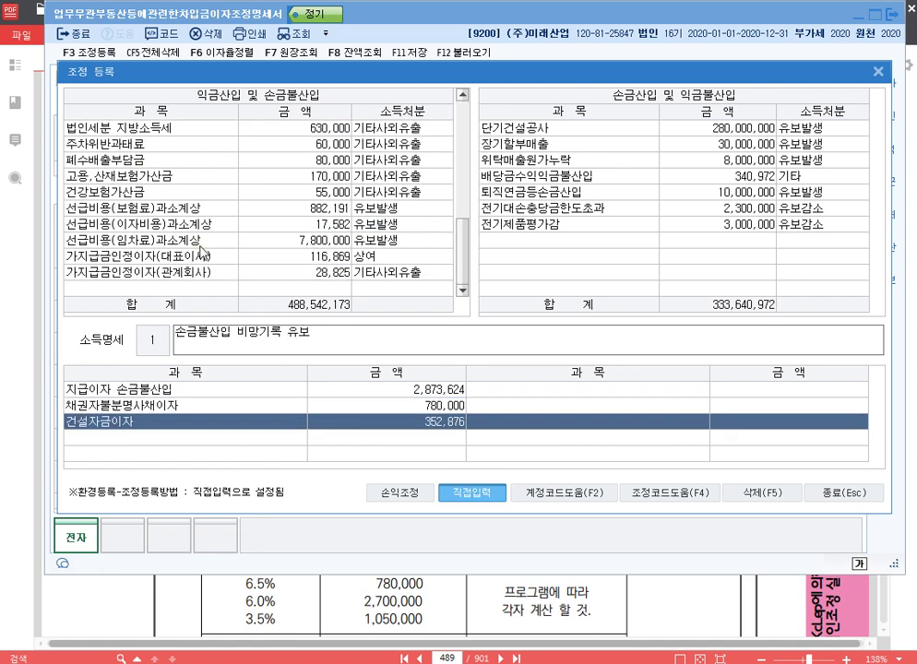
click(209, 289)
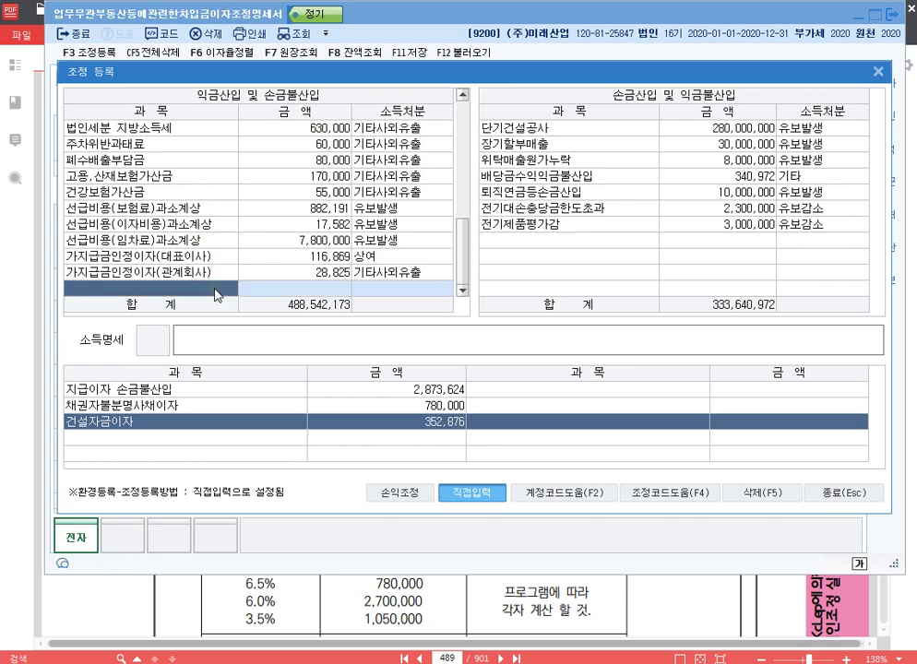
- Open the 조정과목 code list for the empty row and widen its 조정과목 column to read the full subject names
key(F4)
drag(374, 132, 373, 67)
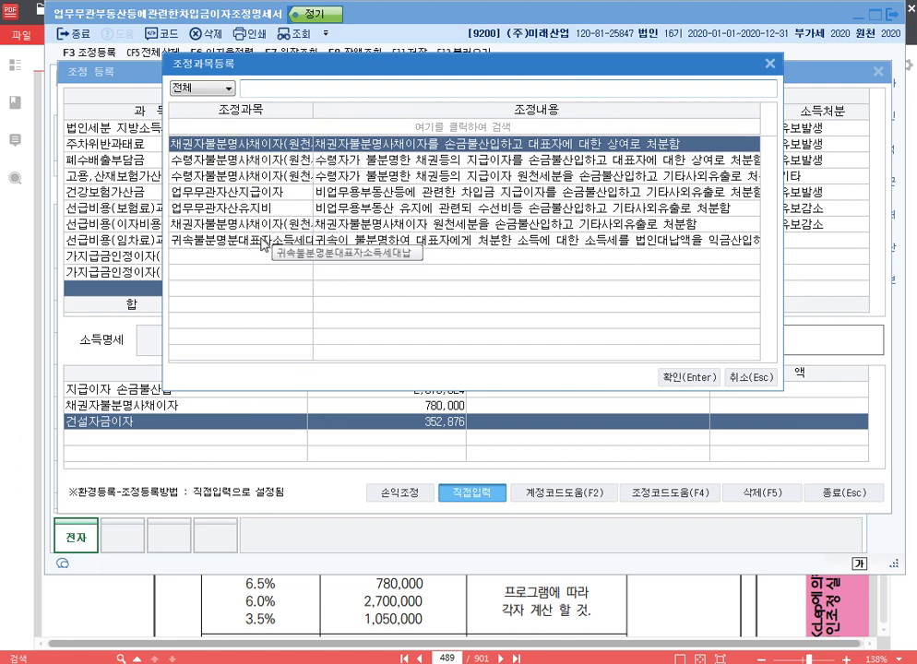
click(277, 192)
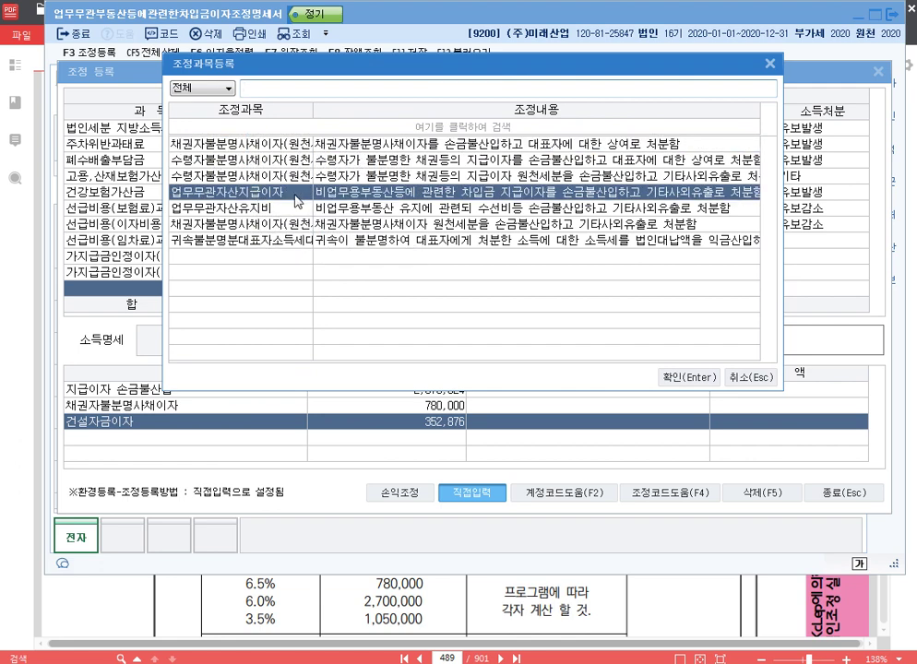
click(275, 145)
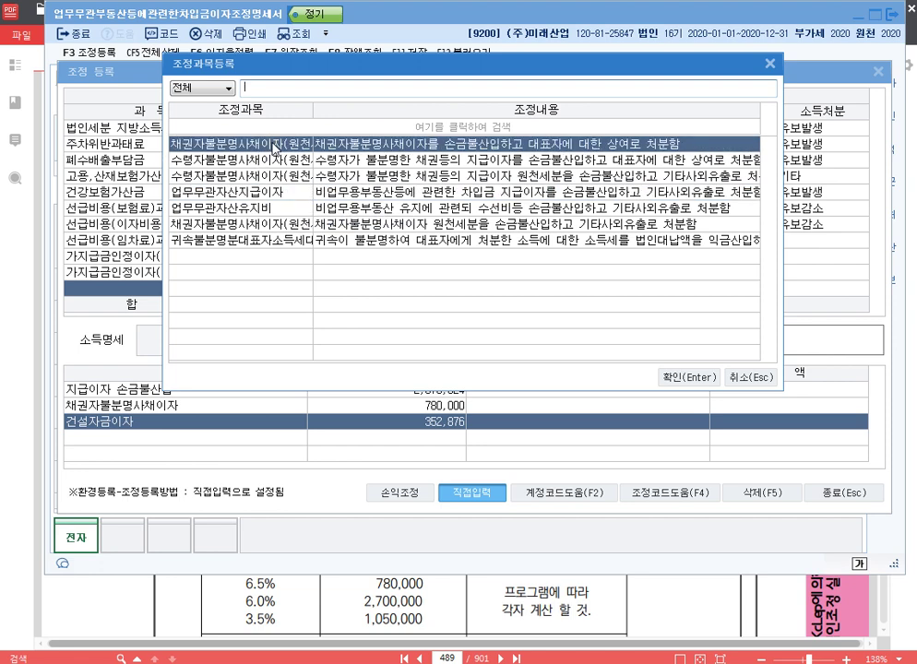
click(267, 223)
click(267, 161)
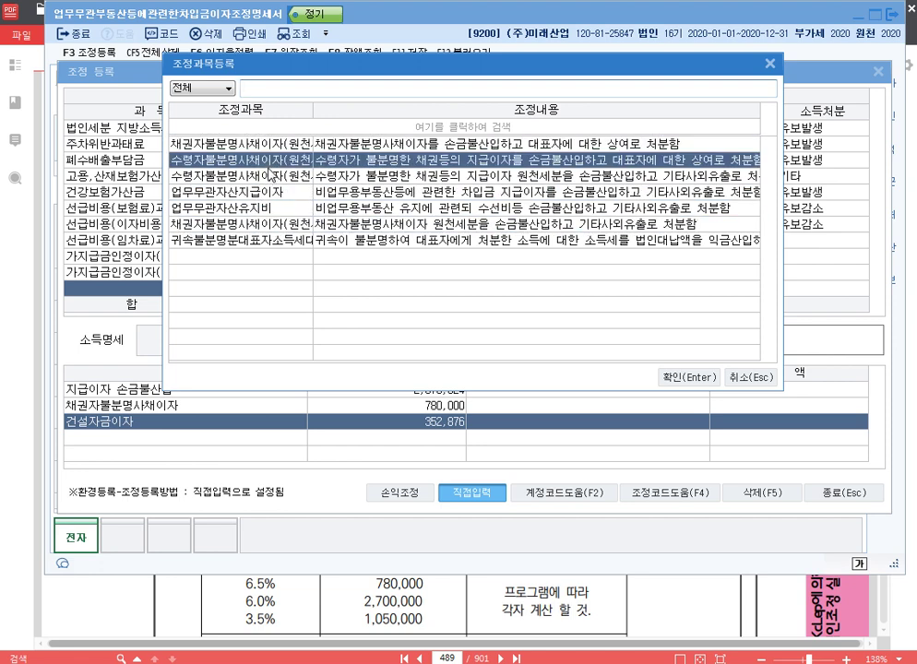
click(271, 177)
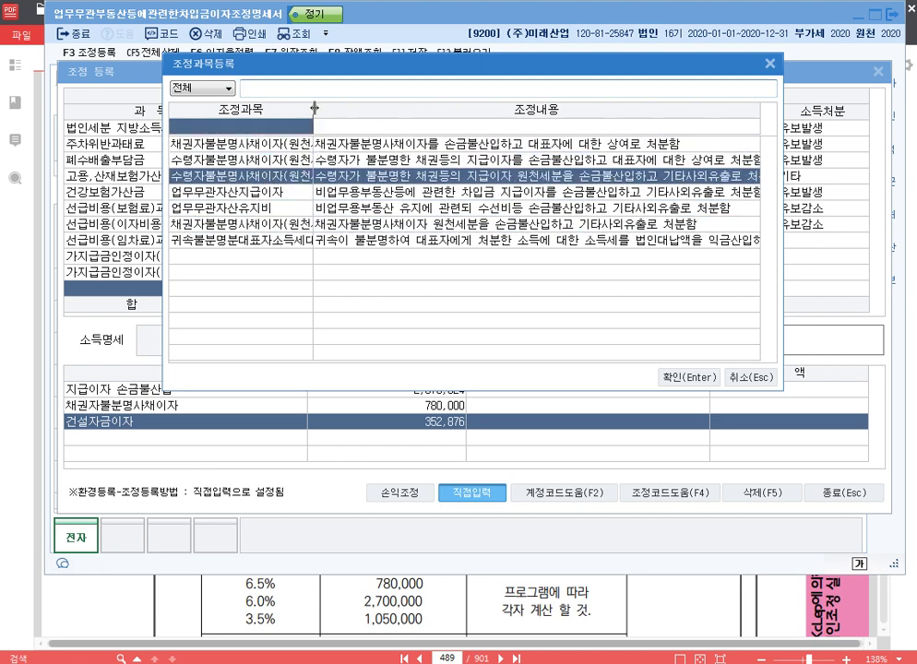
drag(313, 109, 350, 108)
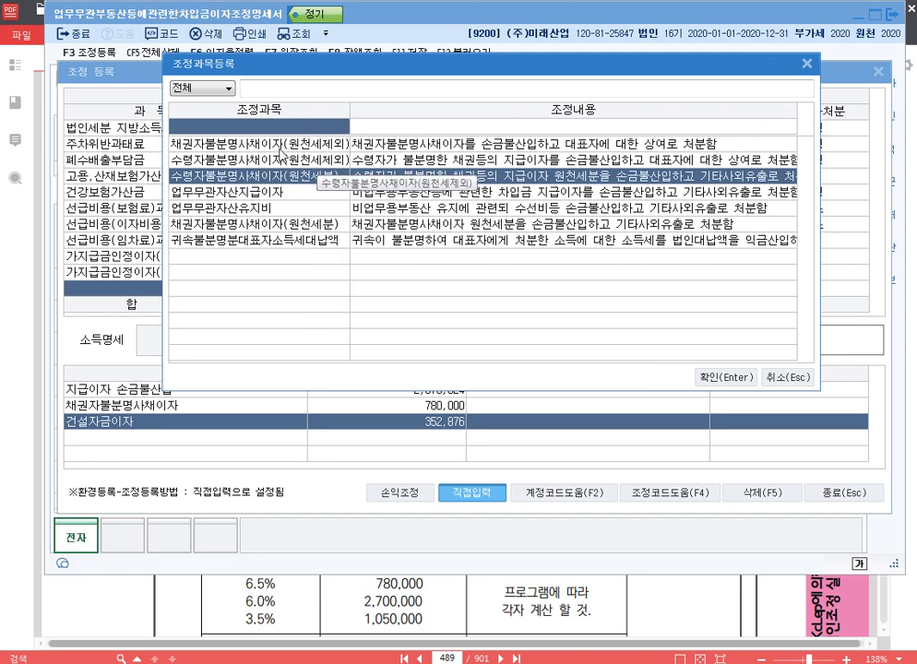
- Register 채권자불분명사채이자(원천세제외) as a 손금불산입 adjustment of 780,000 with 상여 disposition
click(275, 148)
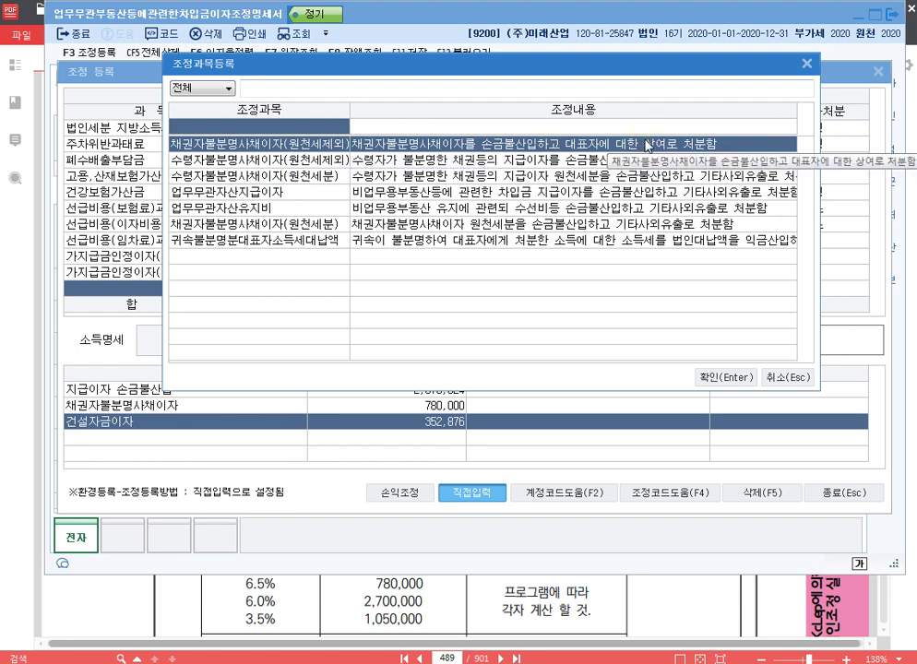
click(268, 227)
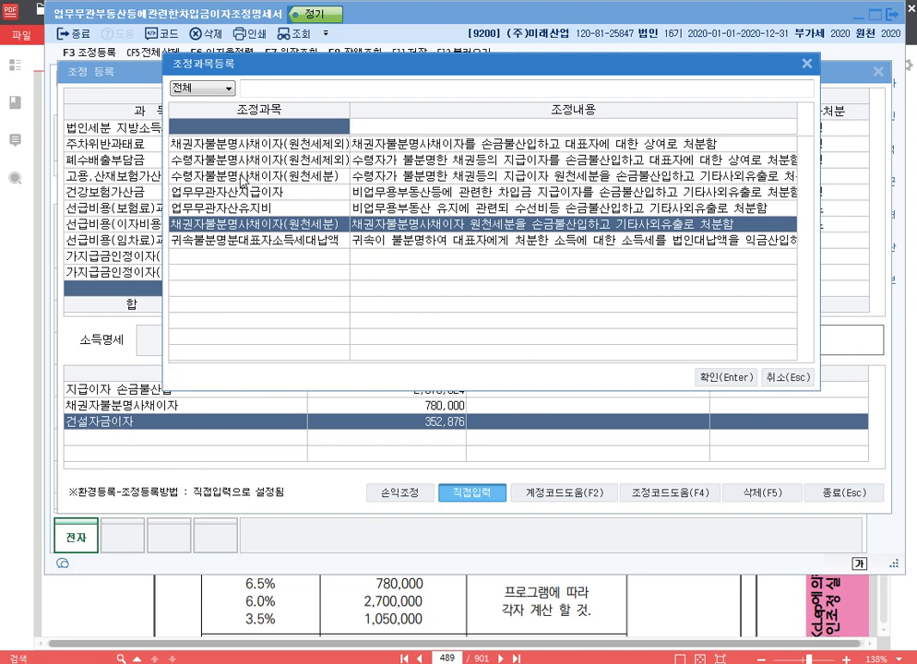
click(266, 147)
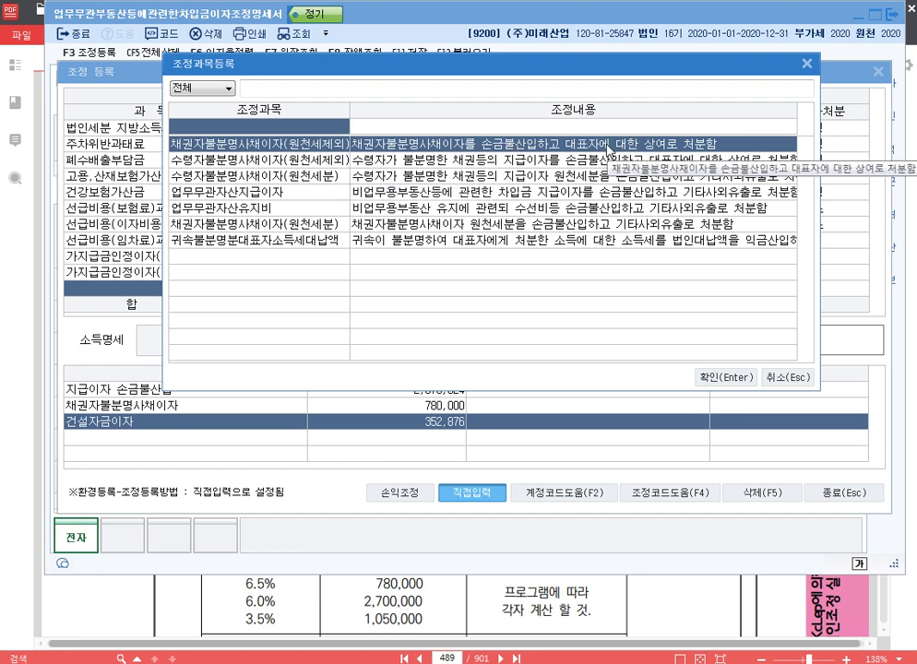
key(Return)
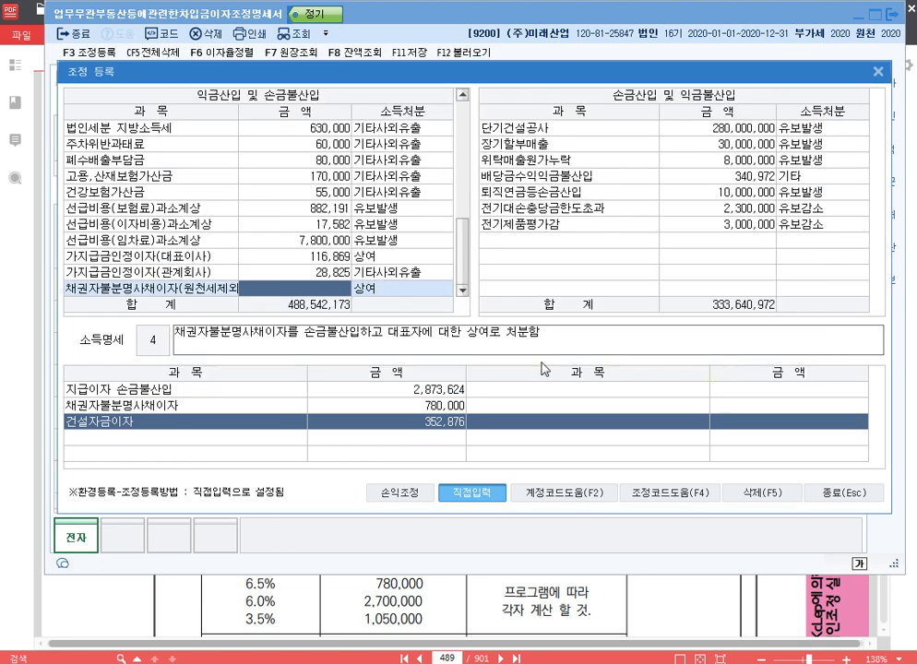
text(7800000)
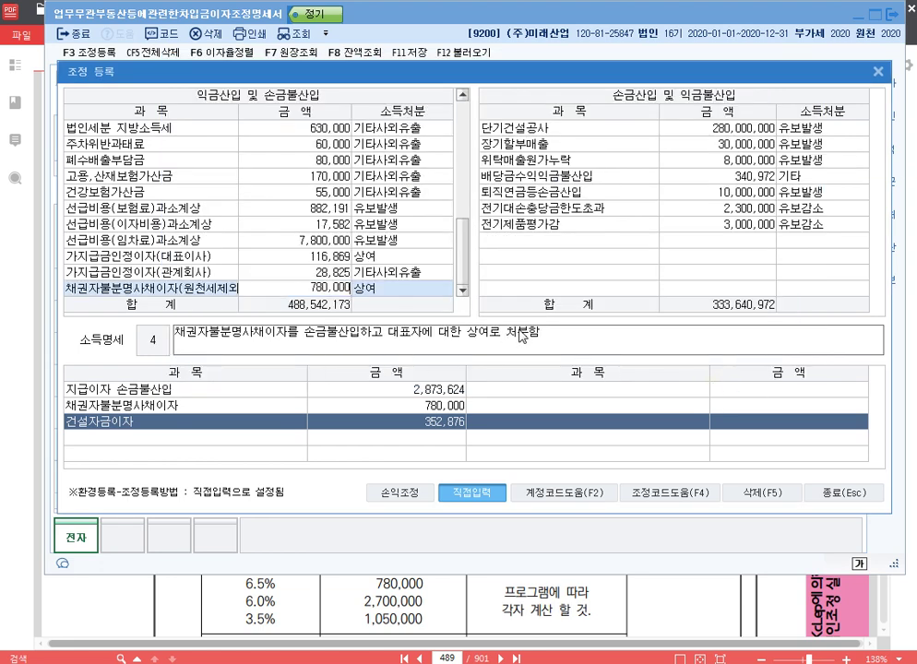
key(Return)
key(Return)
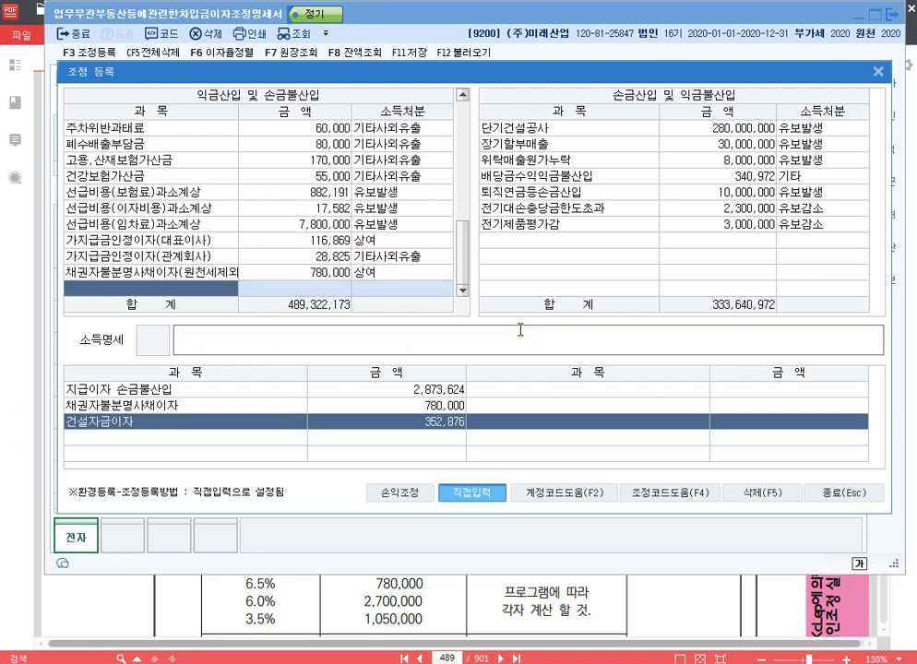
- Add a 건설자금이자 adjustment of 352,876 with 유보발생 disposition under 익금산입 및 손금불산입
key(Down)
text(건설)
text(금이자)
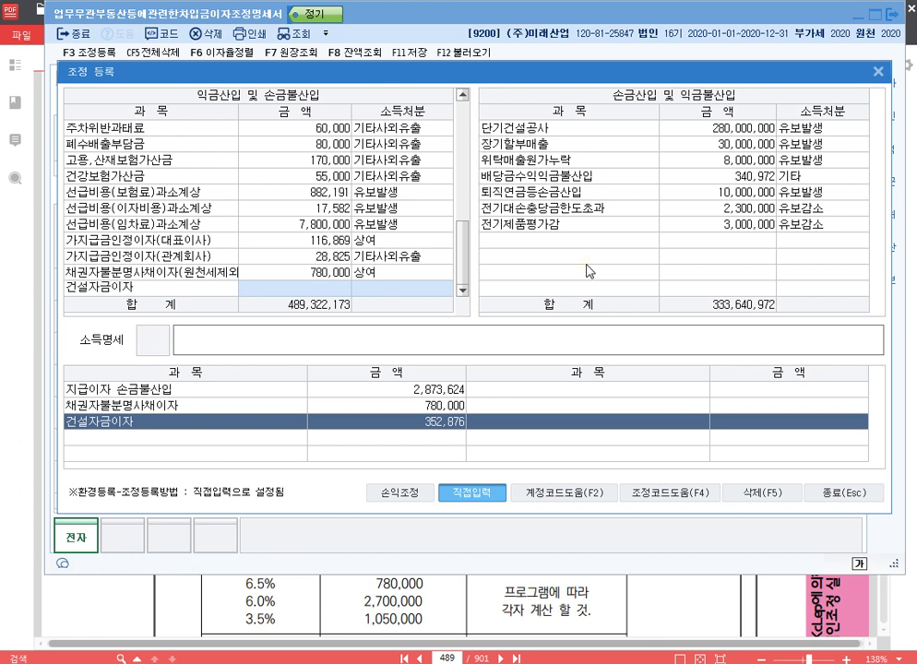
key(Return)
text(352876)
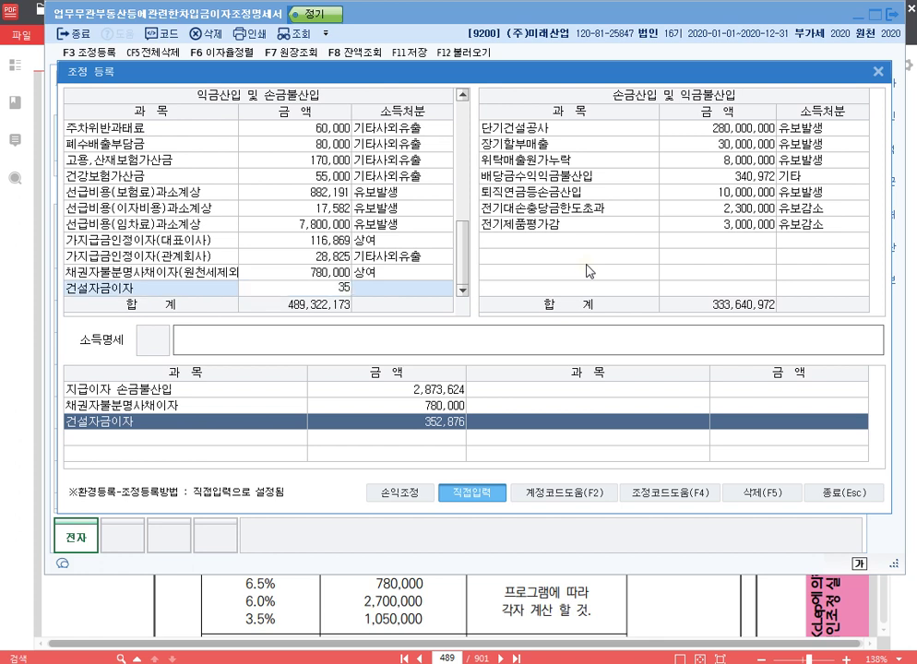
key(Return)
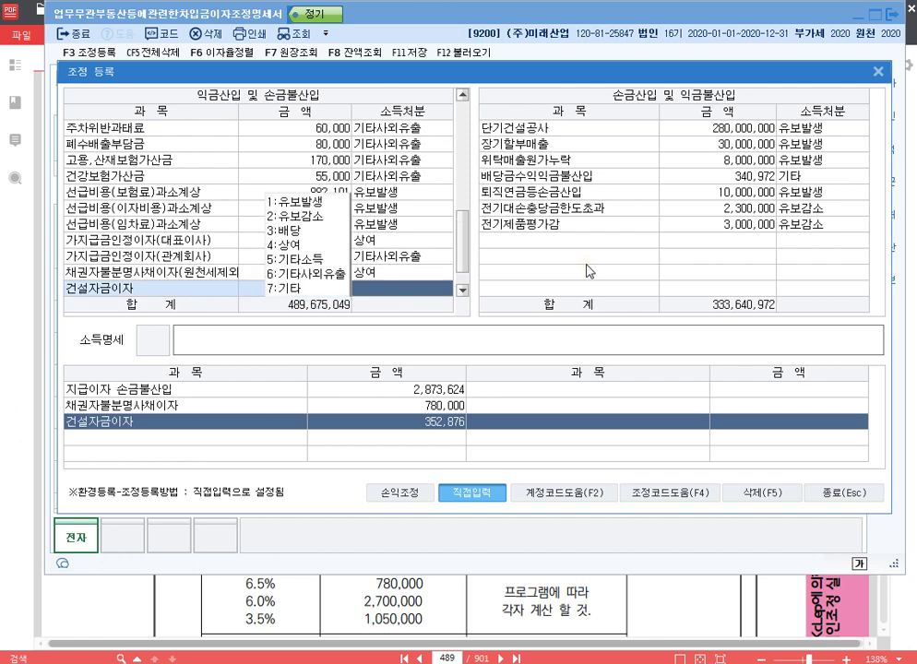
text(1)
key(Return)
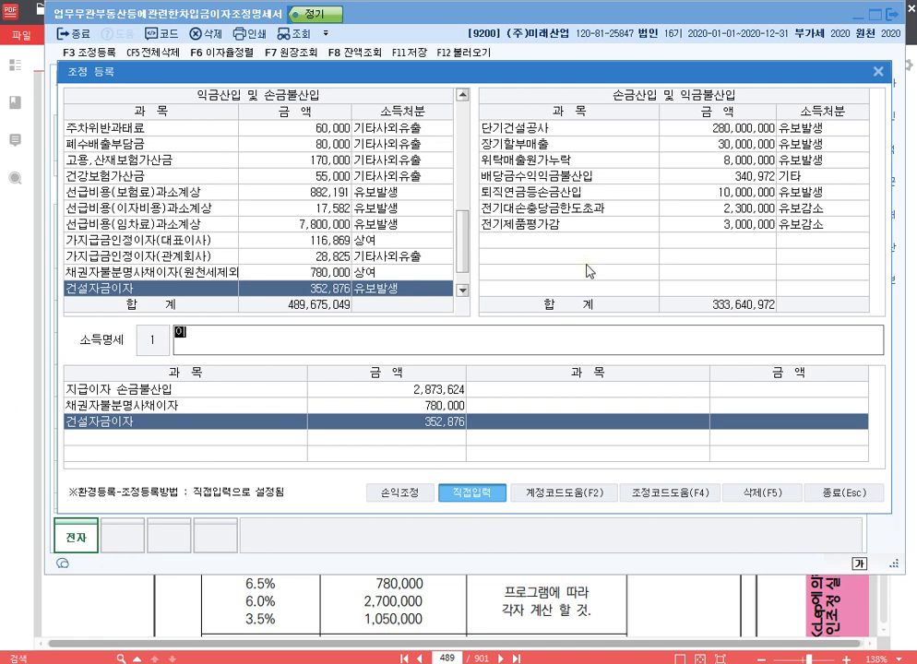
- Enter "손금불산입 건설자금이자 유보" as the 소득명세 of the 건설자금이자 adjustment
key(BackSpace)
key(BackSpace)
text(소ㄴ금불산)
text(입 건설자금이)
text(자 유보)
key(Return)
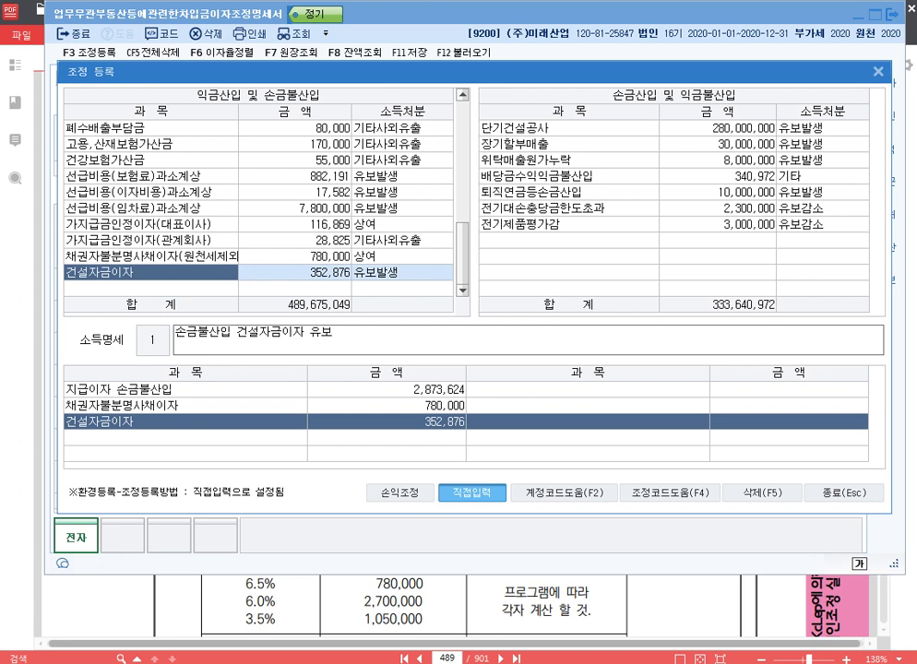
- Register 업무무관자산지급이자 as an adjustment of 2,873,624 with 기타사외유출 disposition under 익금산입 및 손금불산입
click(150, 289)
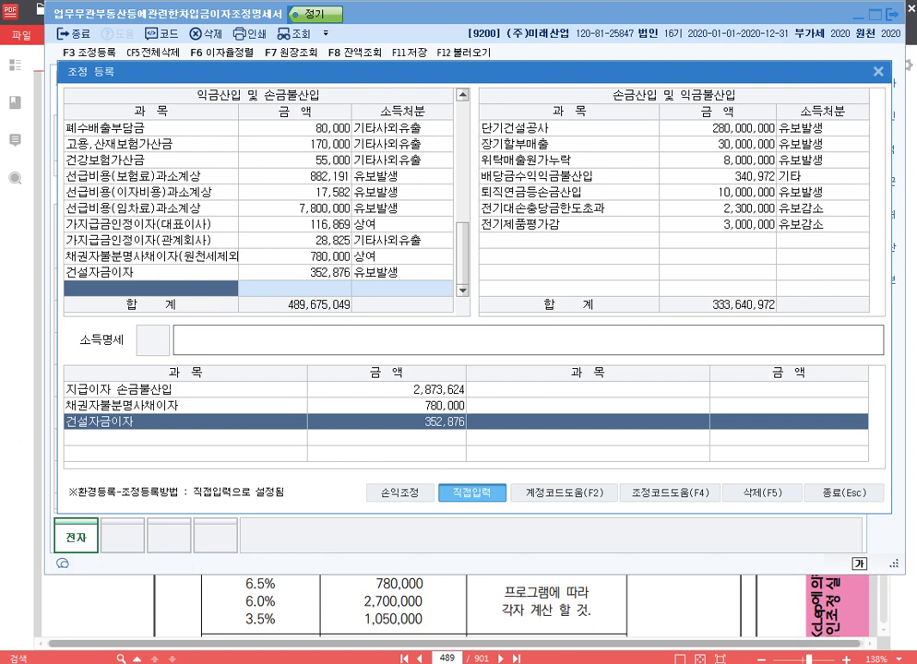
key(F4)
key(Down)
key(Down)
key(Down)
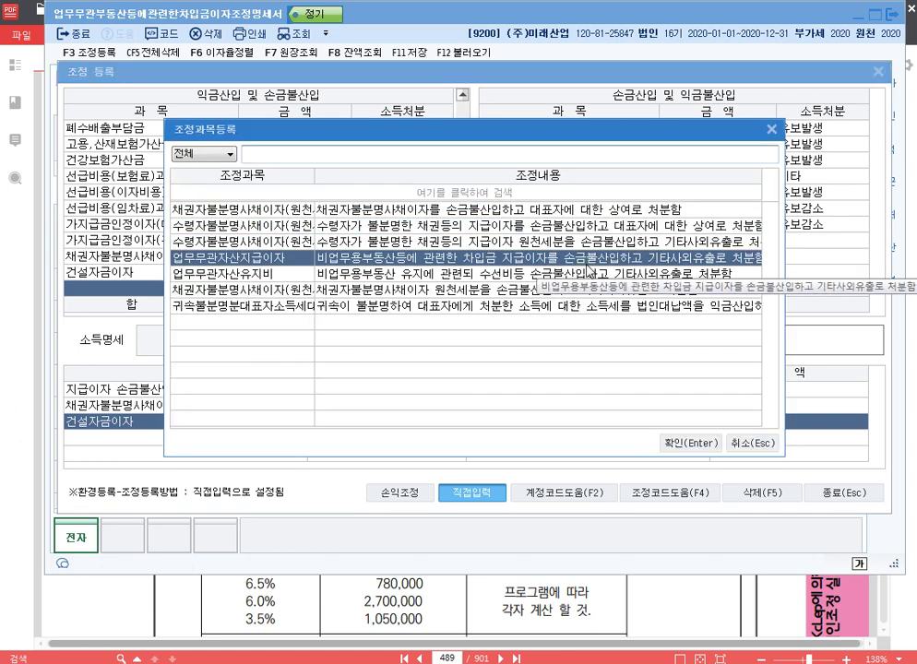
key(Return)
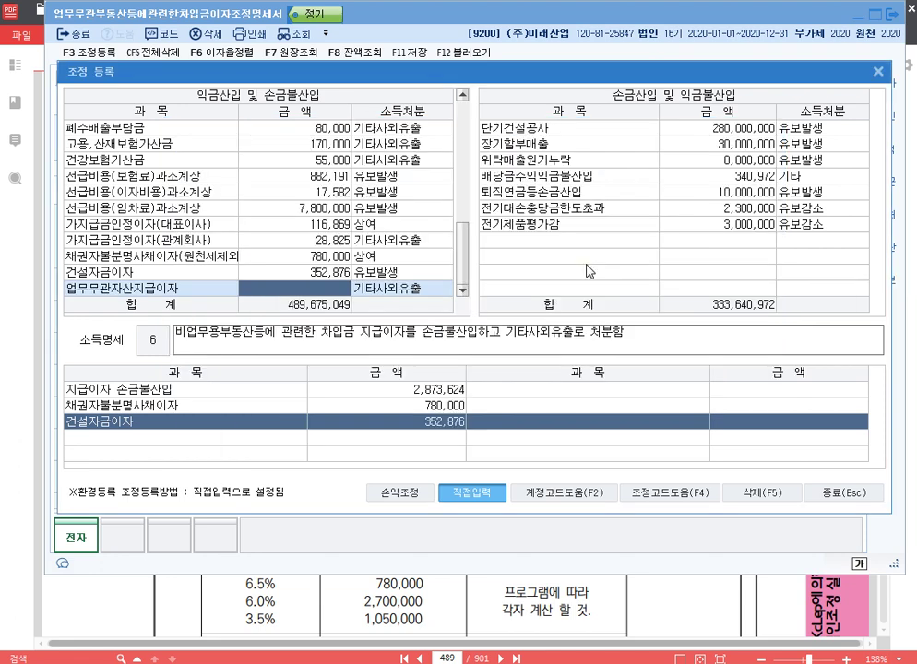
text(2,873,624)
key(Return)
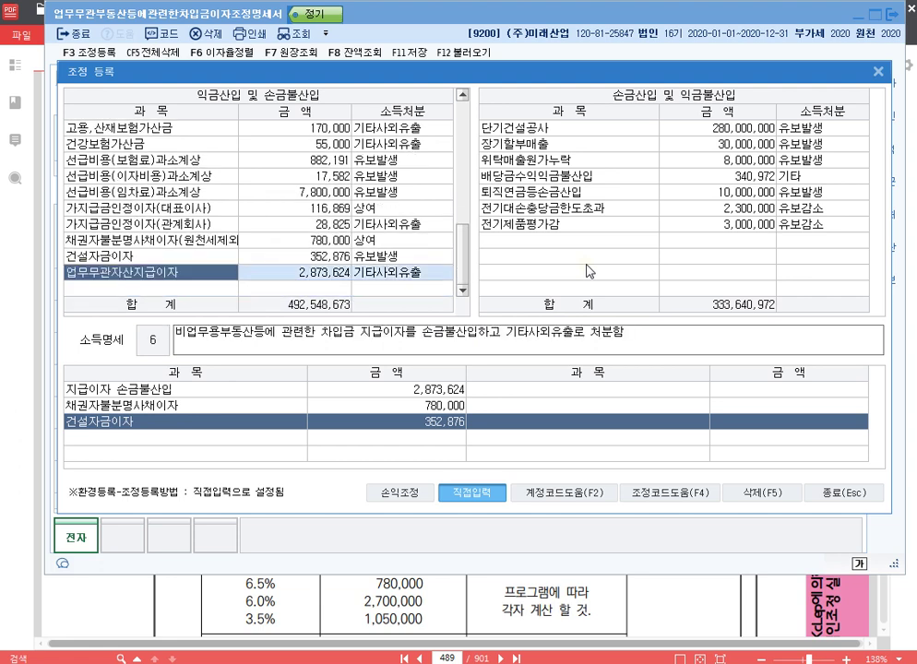
- Check the 채권자불분명사채이자, 건설자금이자 and 업무무관자산지급이자 adjustments, exit 조정 등록 and save the statement
click(157, 241)
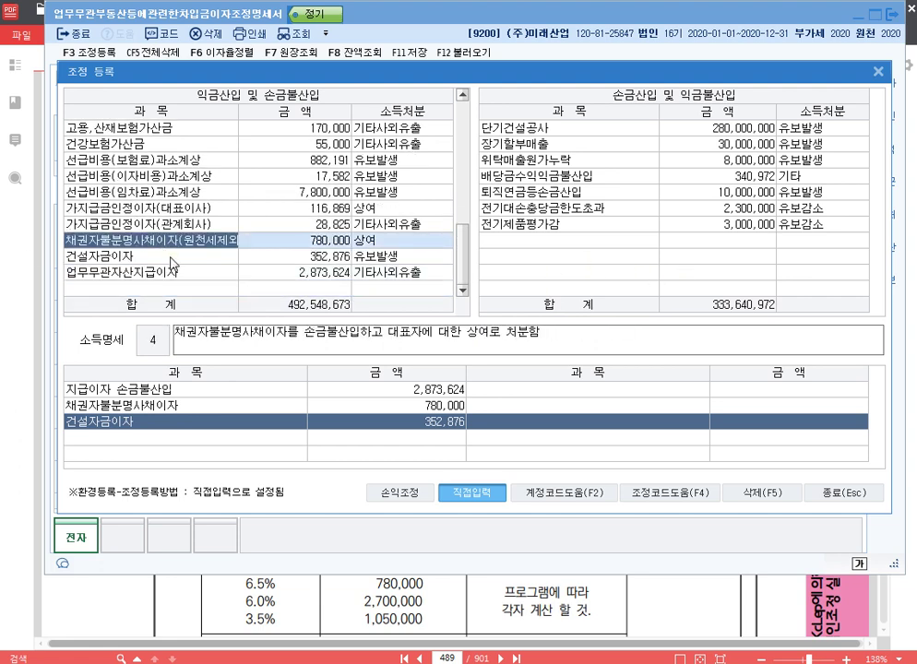
click(170, 257)
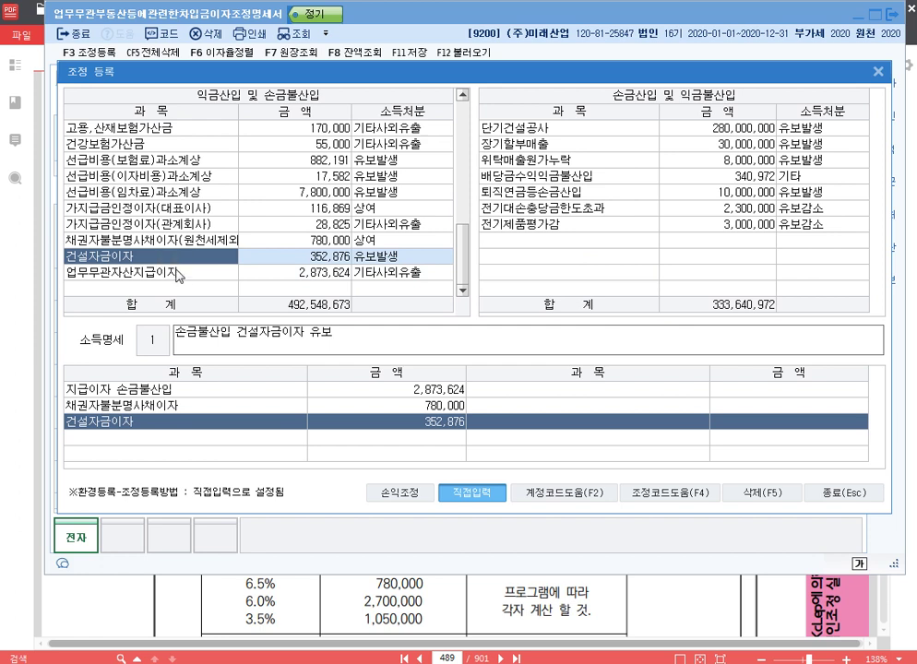
click(211, 241)
click(215, 257)
click(219, 272)
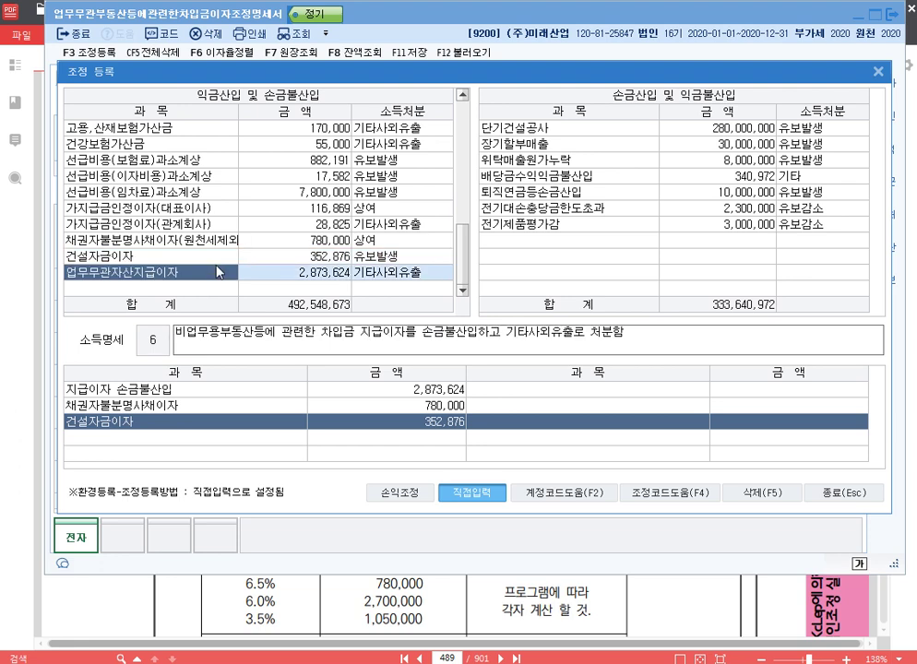
click(839, 495)
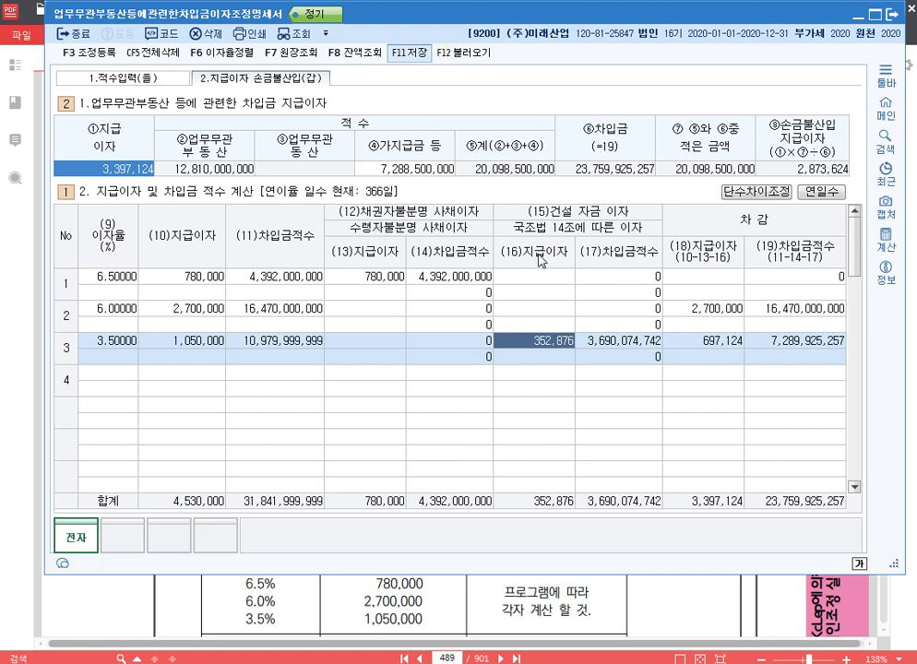
key(F11)
- Switch to the Hangul document 20210316.hwp and add the heading "** 업무무관부동산등에관련한차입금이자조정명세서" below the p.678 entry
key(alt+Tab)
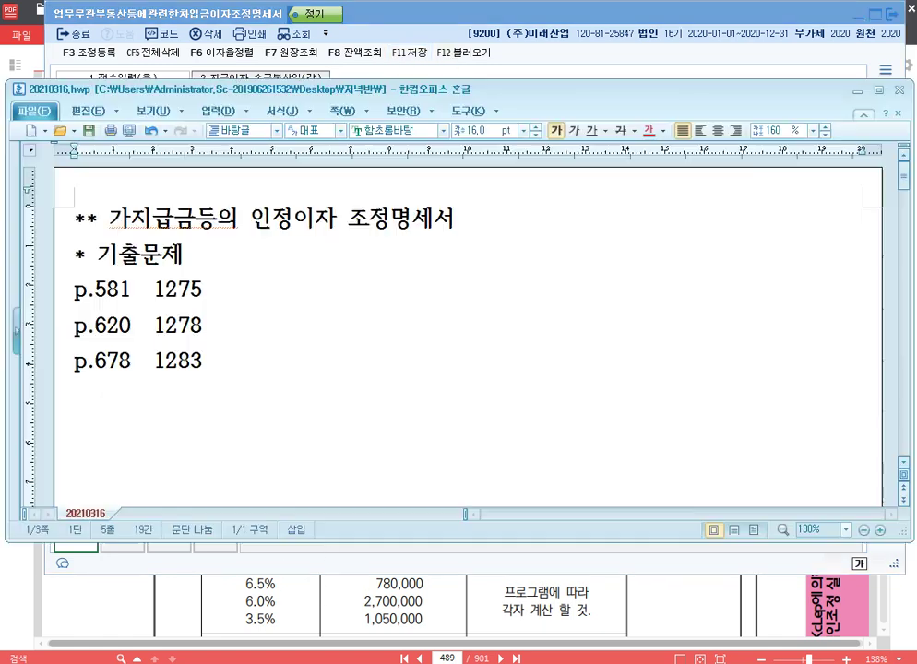
scroll(240, 417, down, 3)
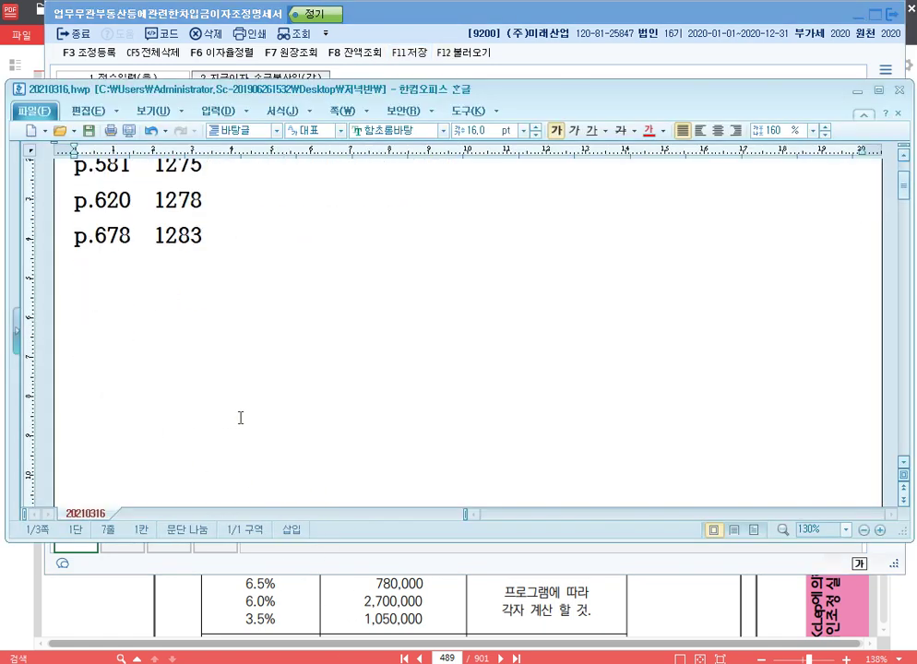
text(** djq)
key(BackSpace)
key(BackSpace)
key(BackSpace)
text(업무무관)
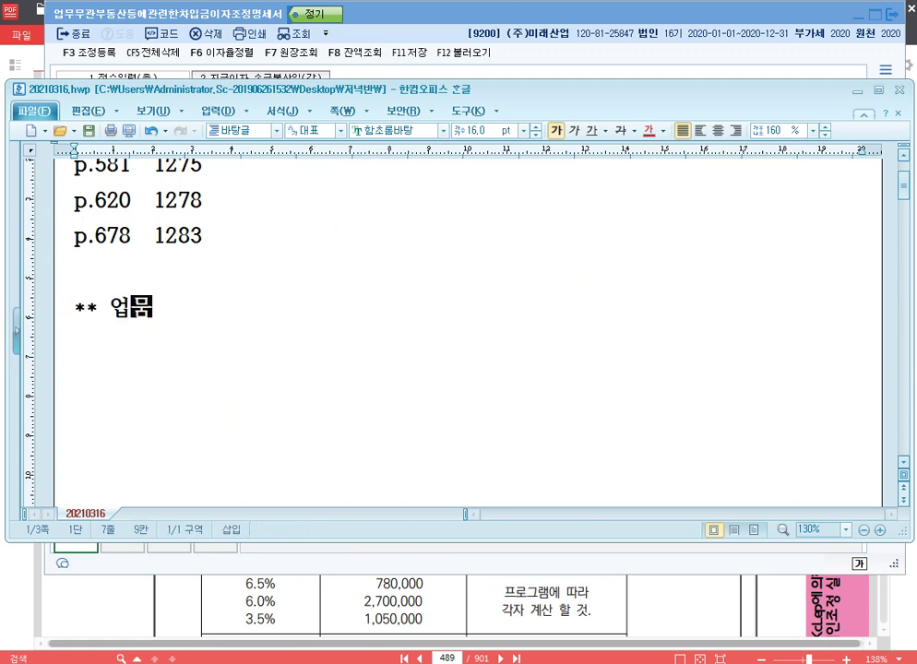
text(부동산등엠)
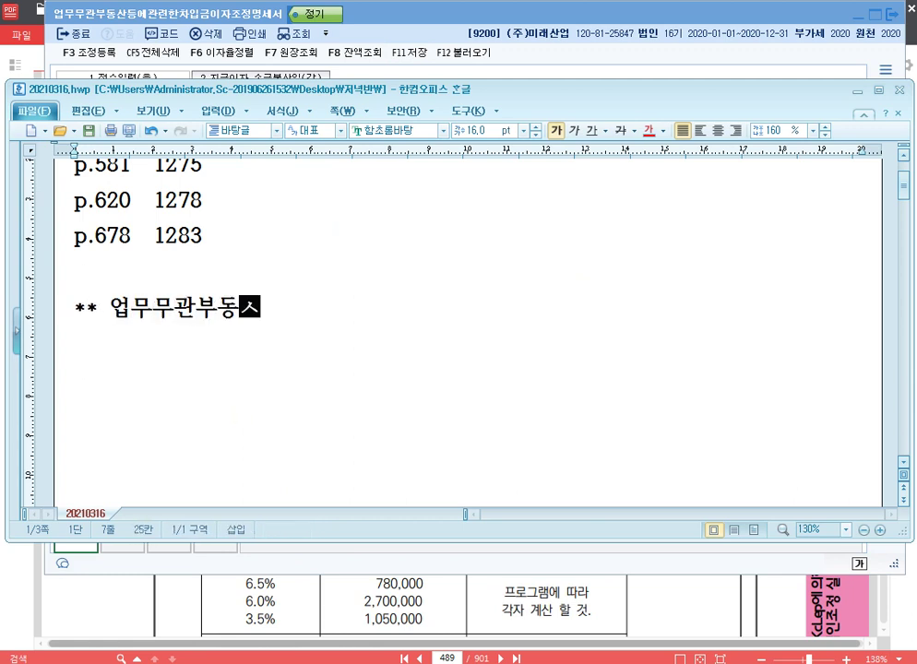
text(관련한)
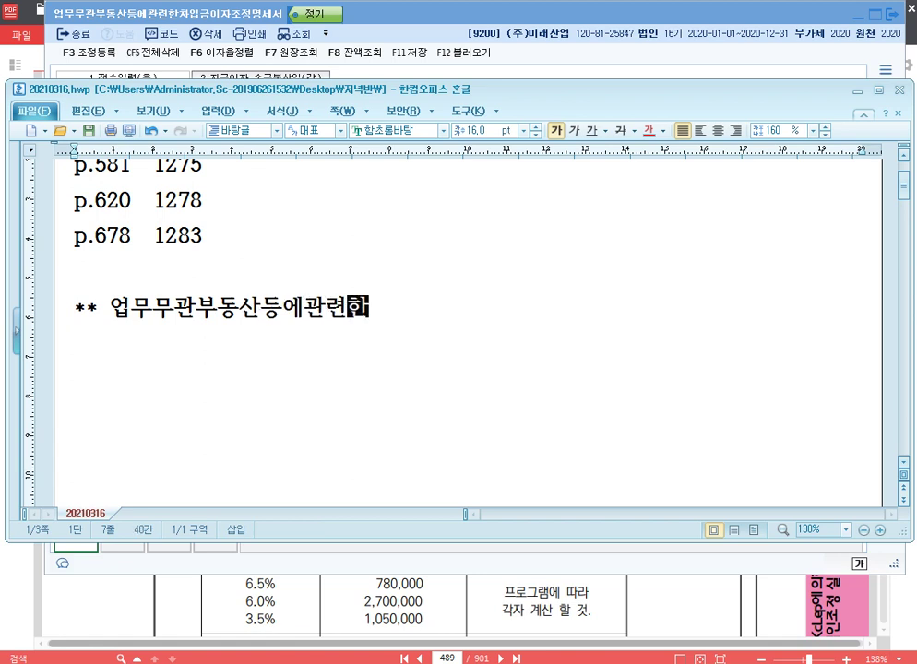
text(차입금이자조정명세)
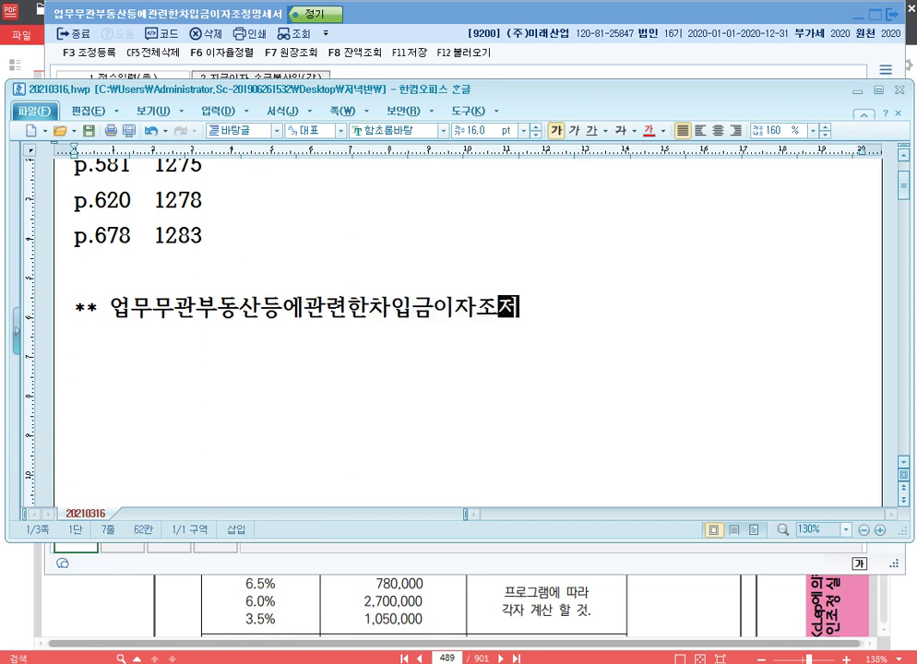
text(서)
key(Return)
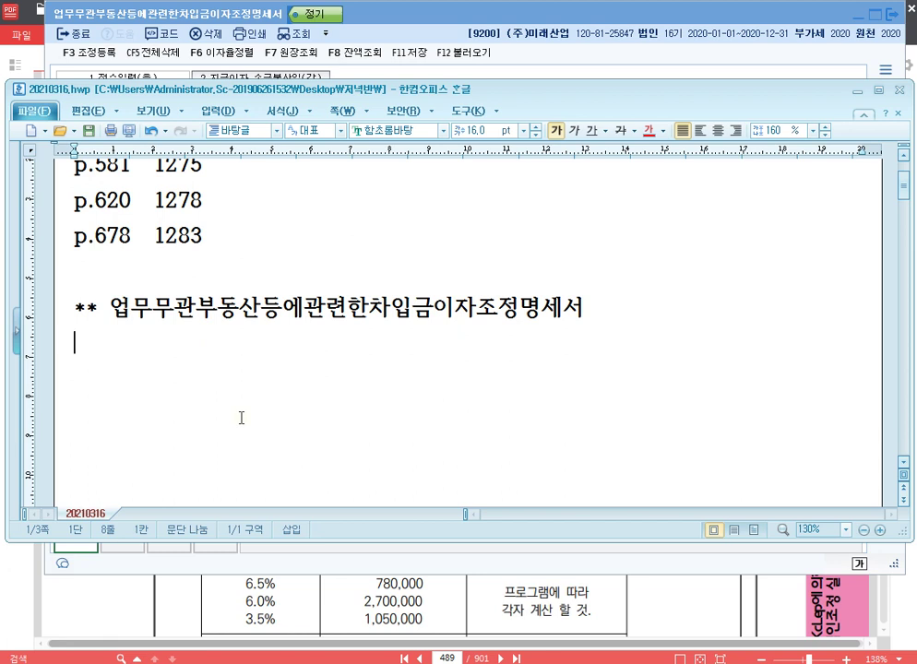
- Add the line "* 기출문제" under the heading, followed by the entry "p.569" with code 1274
text(* 기출문)
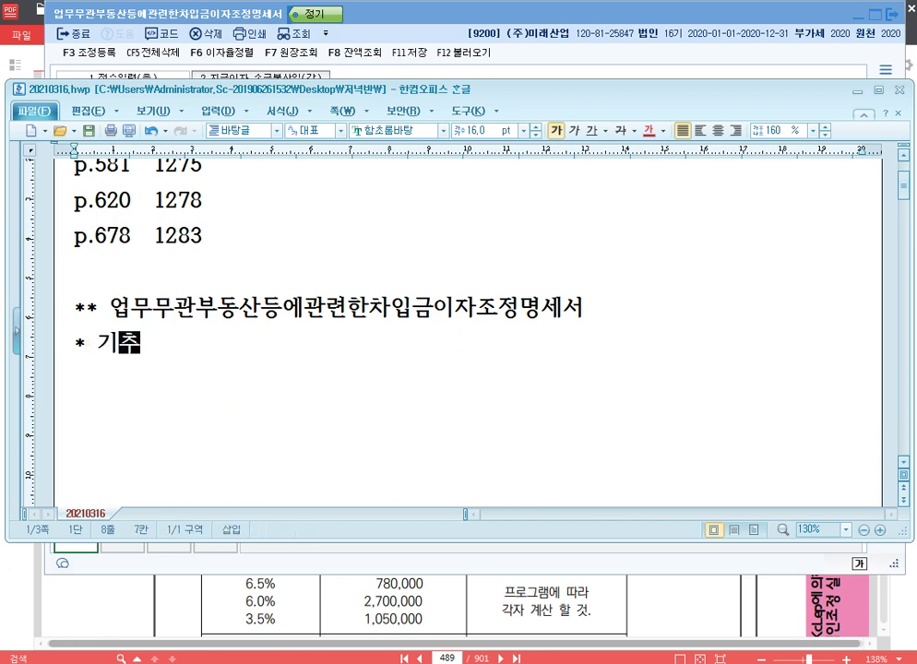
text(제)
key(Return)
text(p)
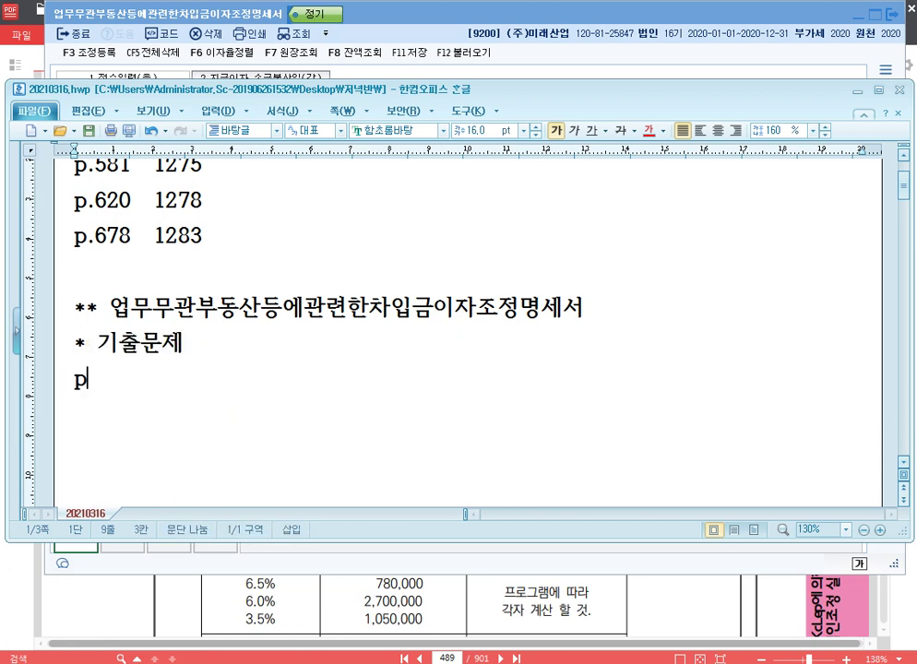
text(.569)
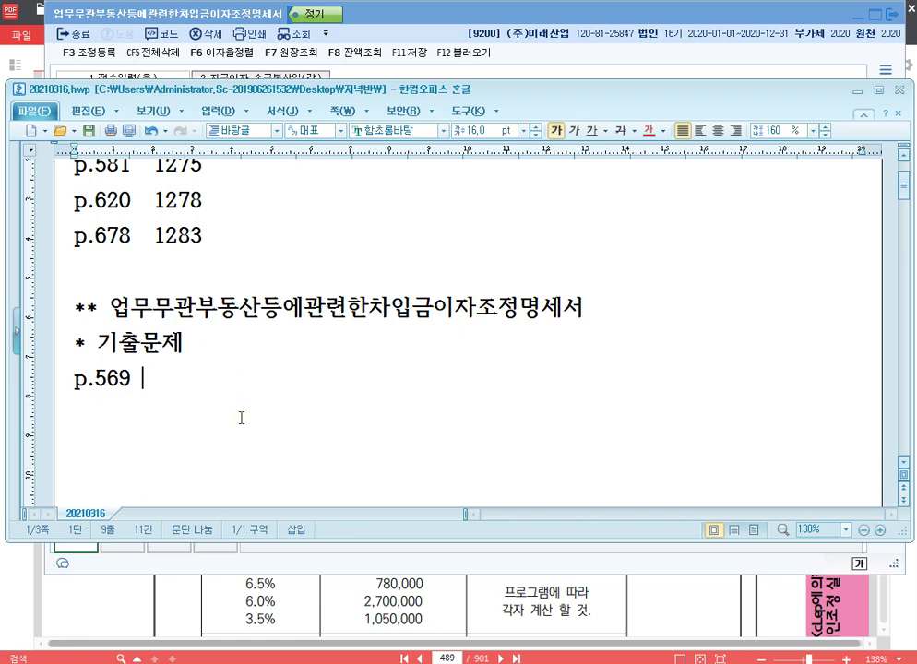
key(Tab)
text(1274)
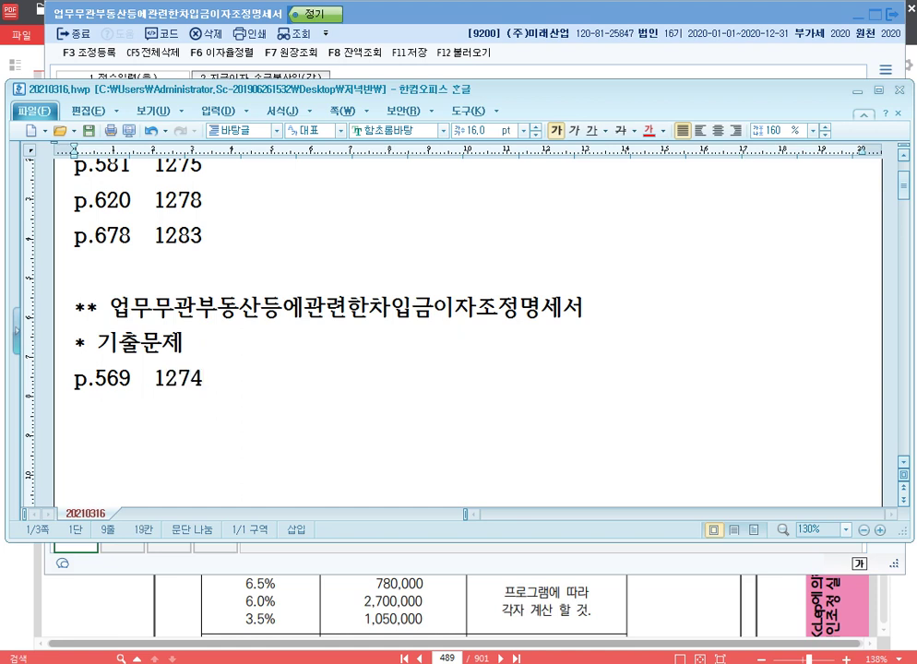
scroll(239, 406, down, 2)
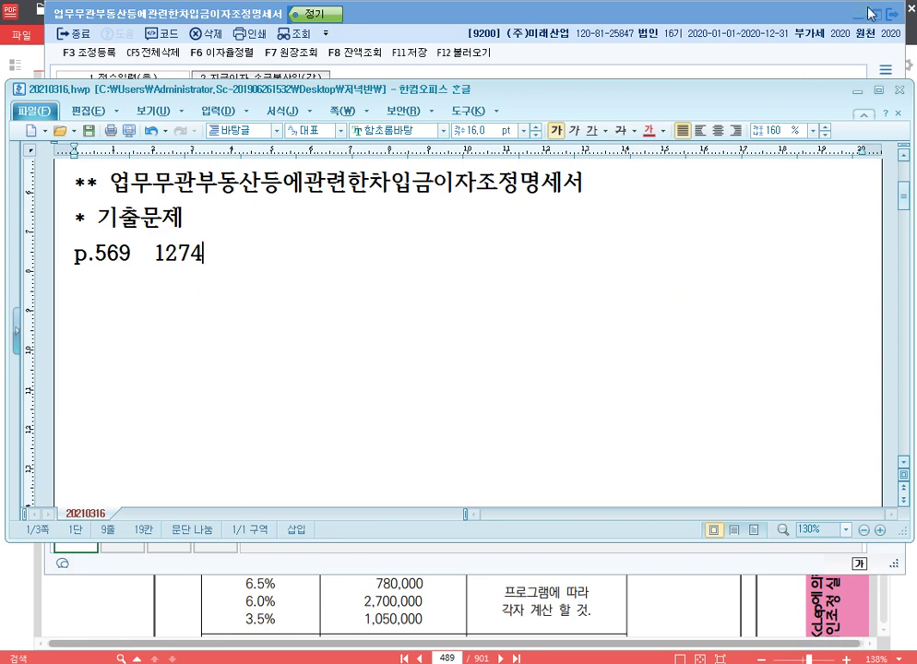
- Close the 차입금이자조정명세서 window and go to page 569 of the textbook in 알PDF
click(898, 12)
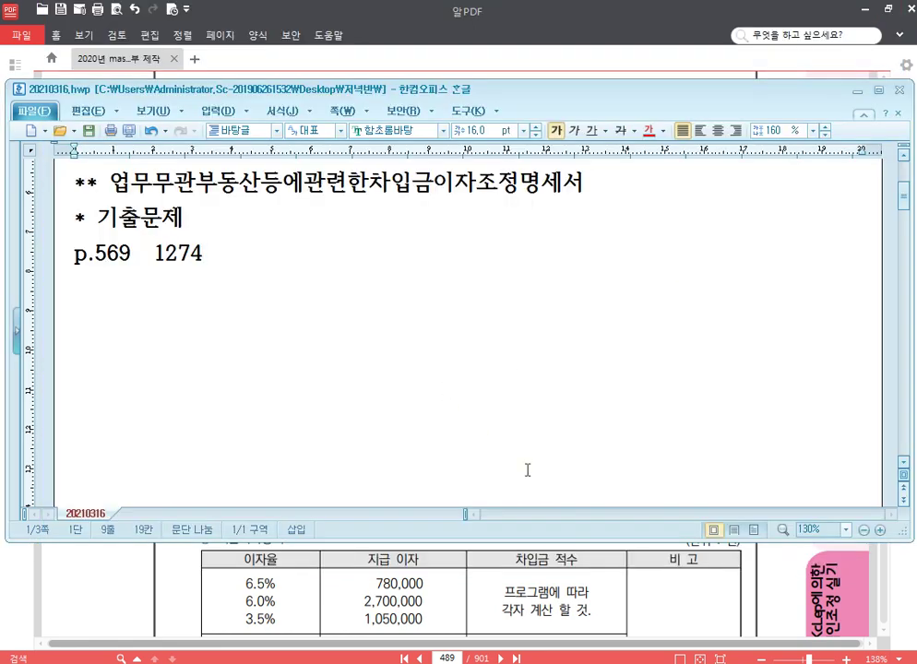
click(373, 661)
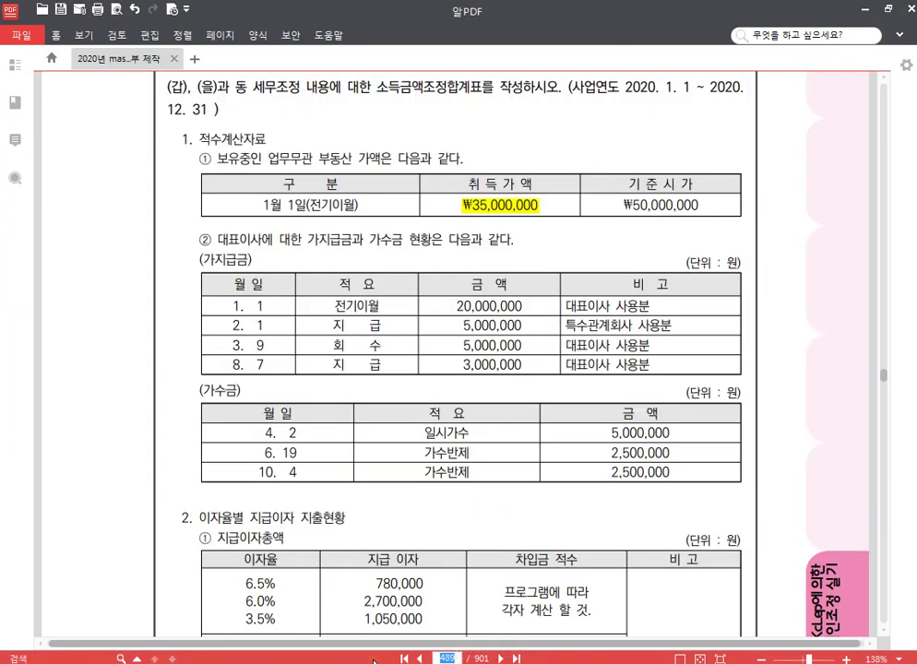
key(Return)
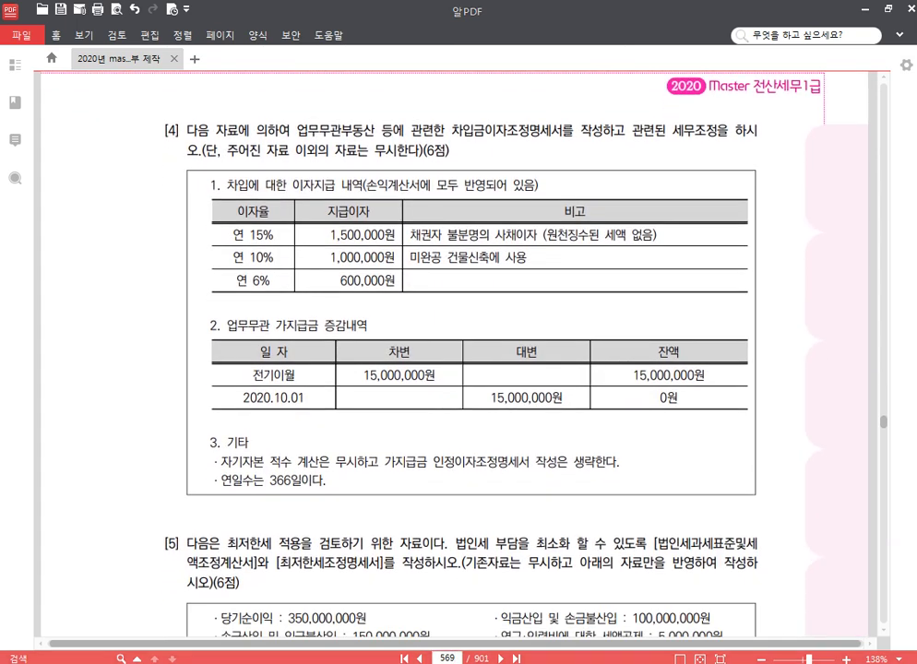
- Switch to KcLep, change the company to 1274 (주)아세아테크 and open its 업무무관부동산등에관련한차입금이자조정명세서
key(alt+Tab)
click(854, 144)
text(1274)
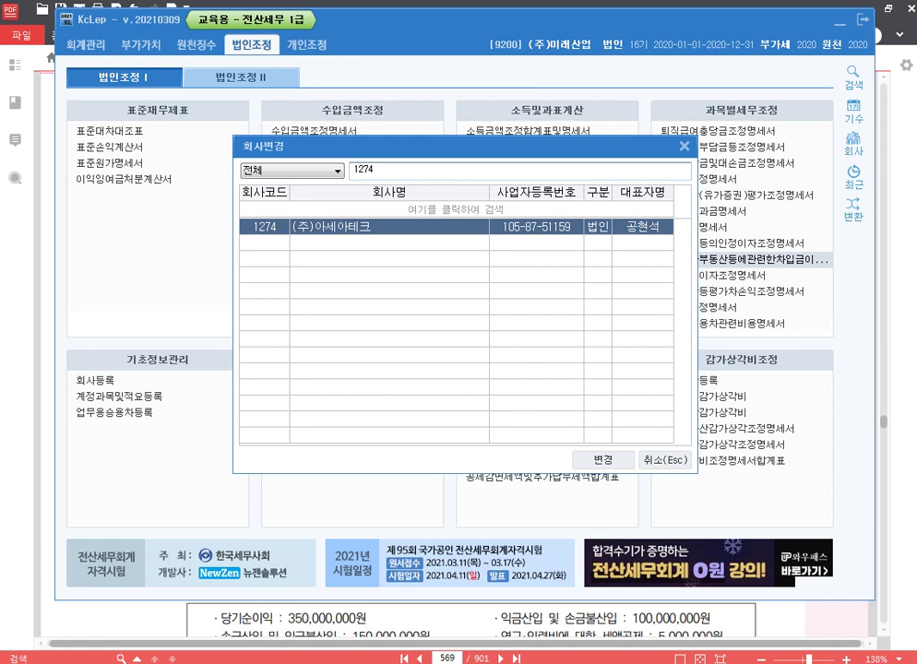
key(Return)
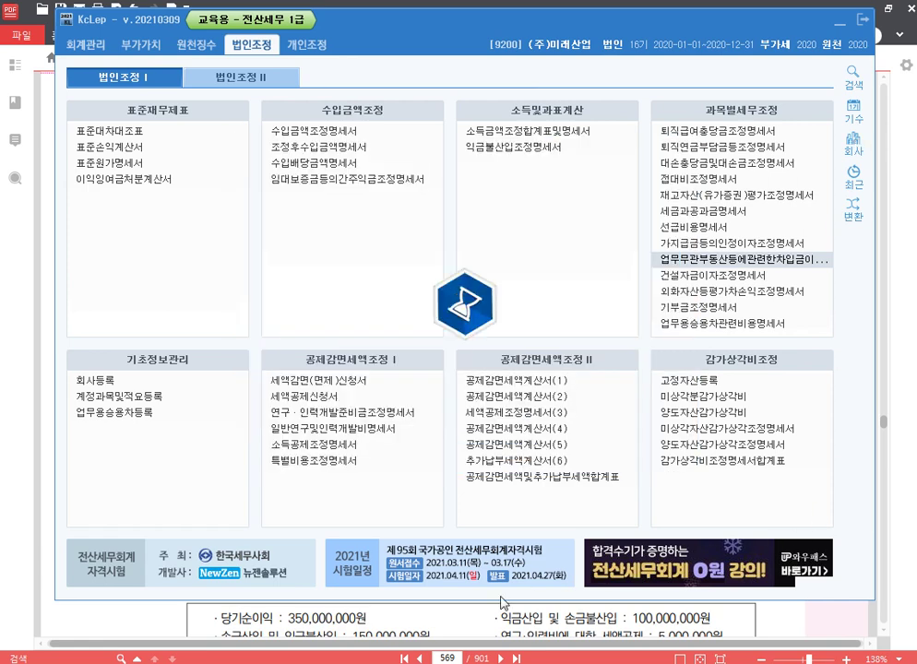
key(alt+Tab)
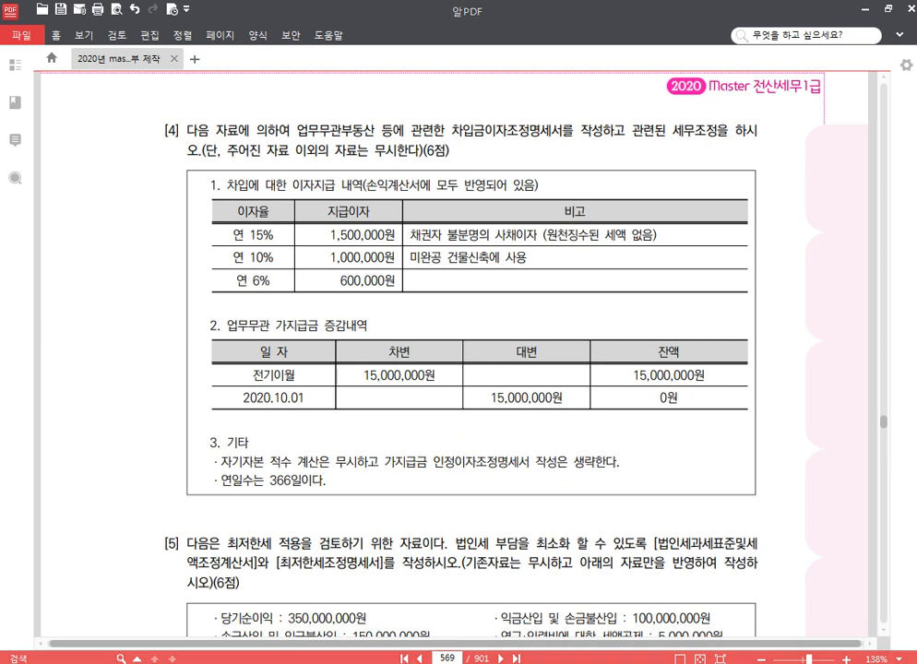
key(alt+Tab)
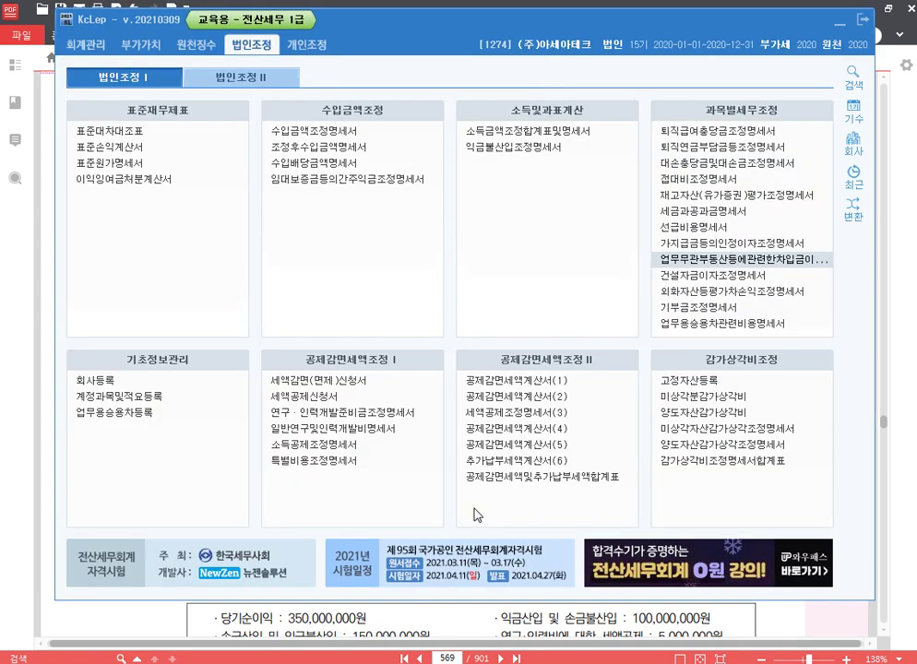
double_click(687, 260)
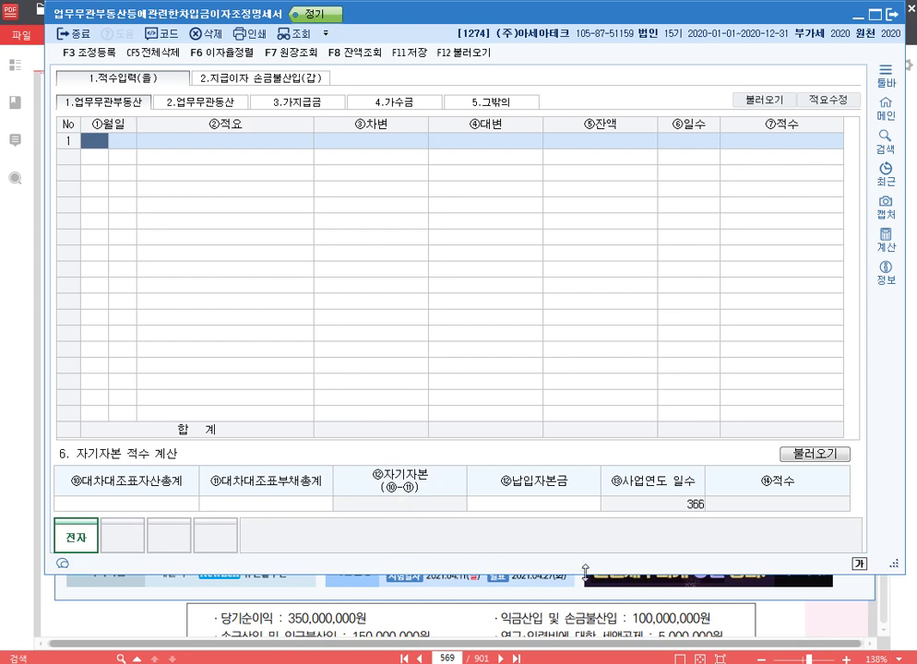
- Consult problem [4] on PDF page 569 and try loading existing data in the 가지급금 section of 적수입력(을)
click(821, 620)
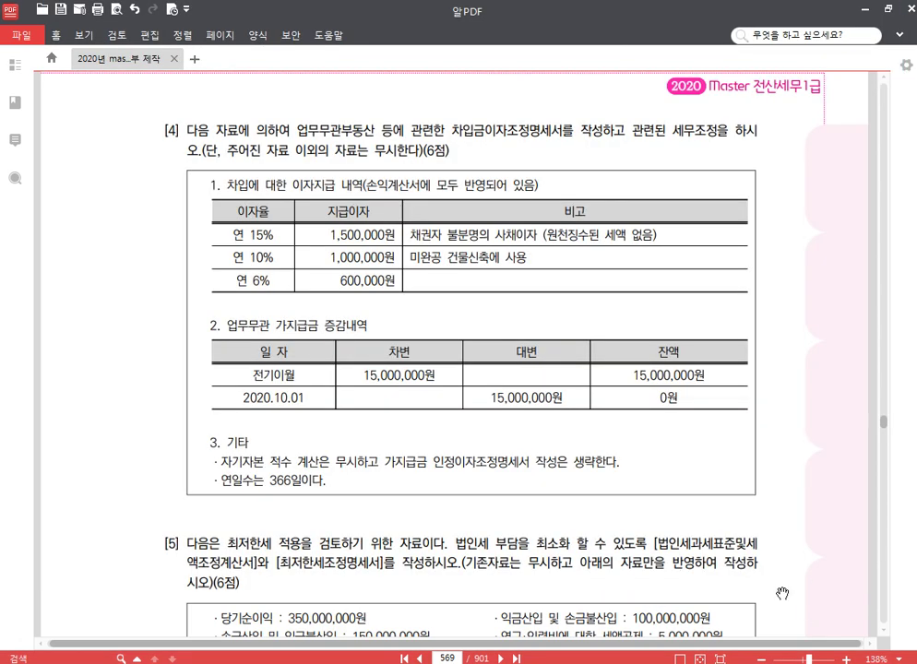
scroll(527, 503, down, 3)
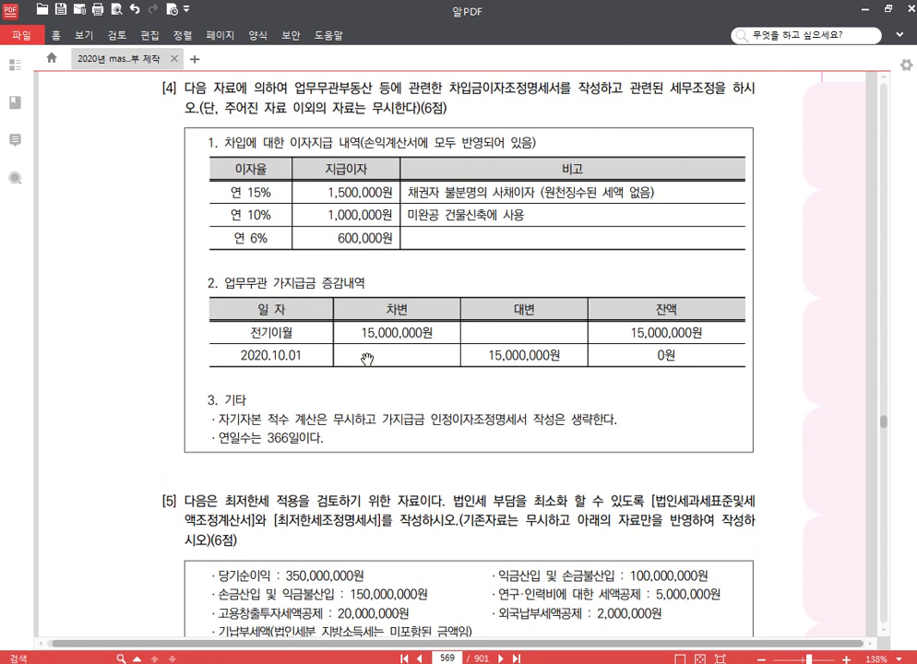
click(452, 662)
click(315, 104)
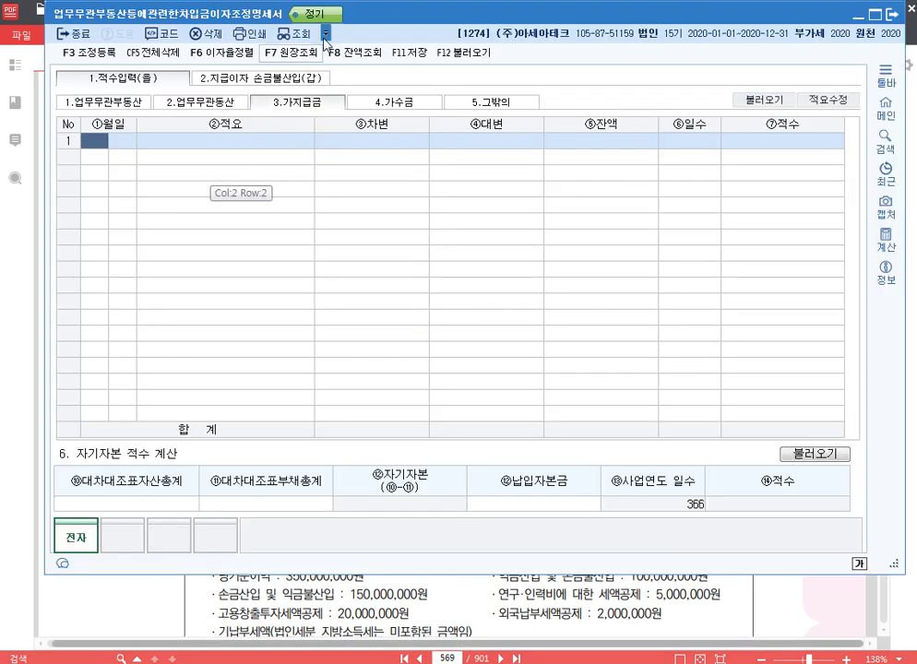
click(463, 52)
click(579, 327)
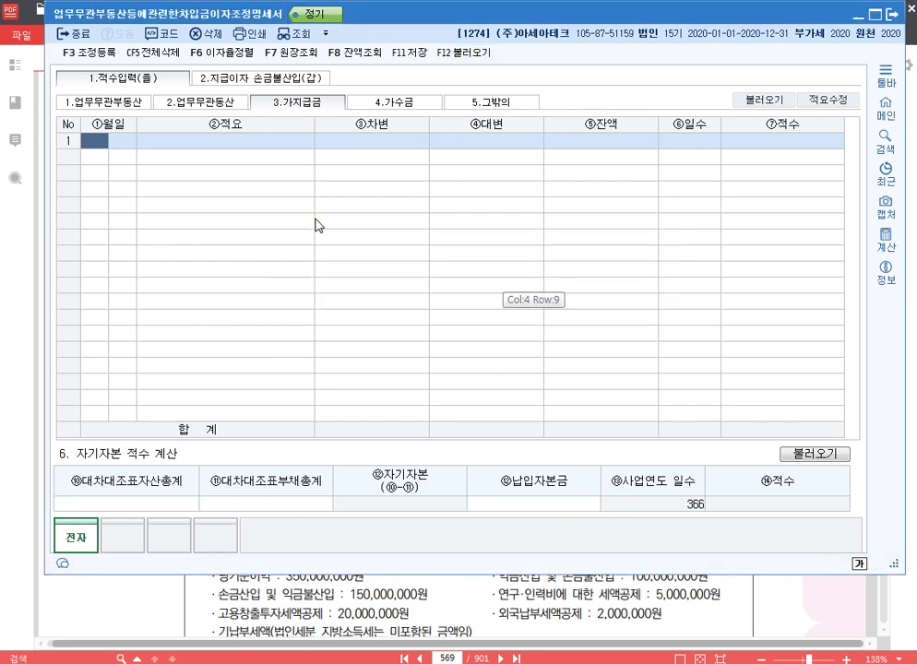
- Enter a 가지급금 row dated 1/1 with 적요 전기이월 and 차변 15,000,000
text(1)
key(Return)
text(1)
key(Return)
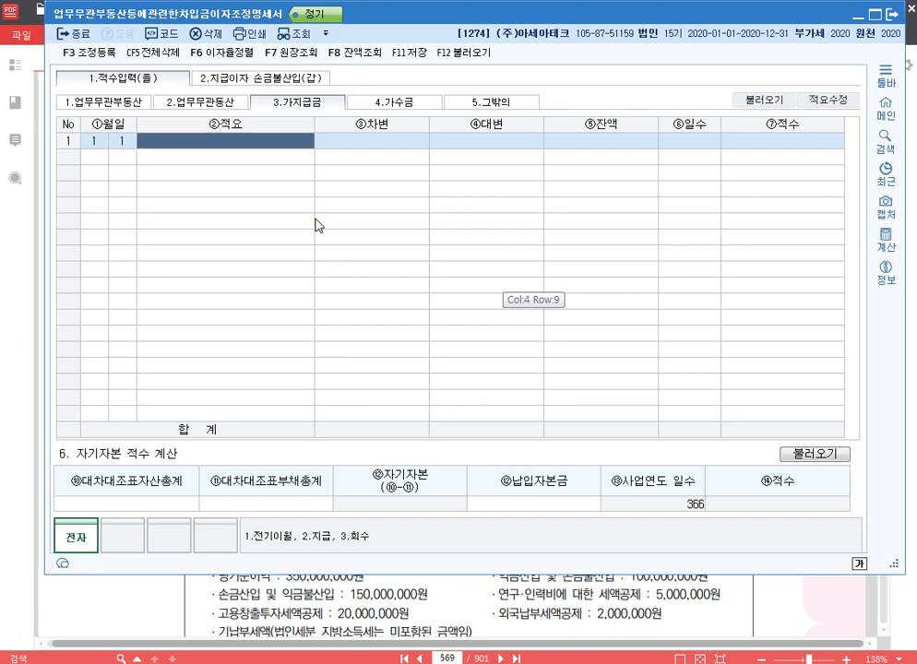
text(1)
key(Return)
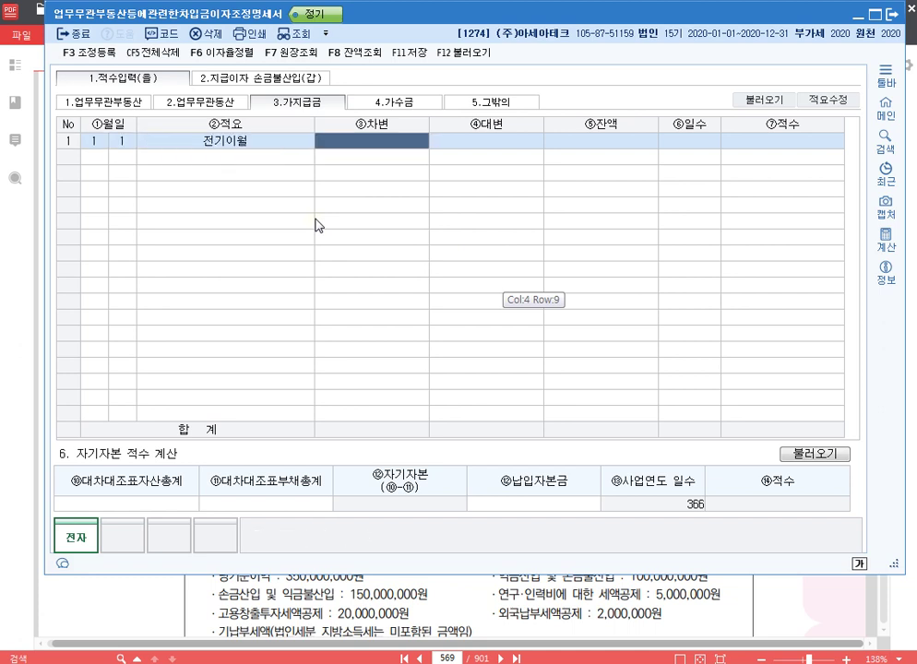
text(15000000)
key(Return)
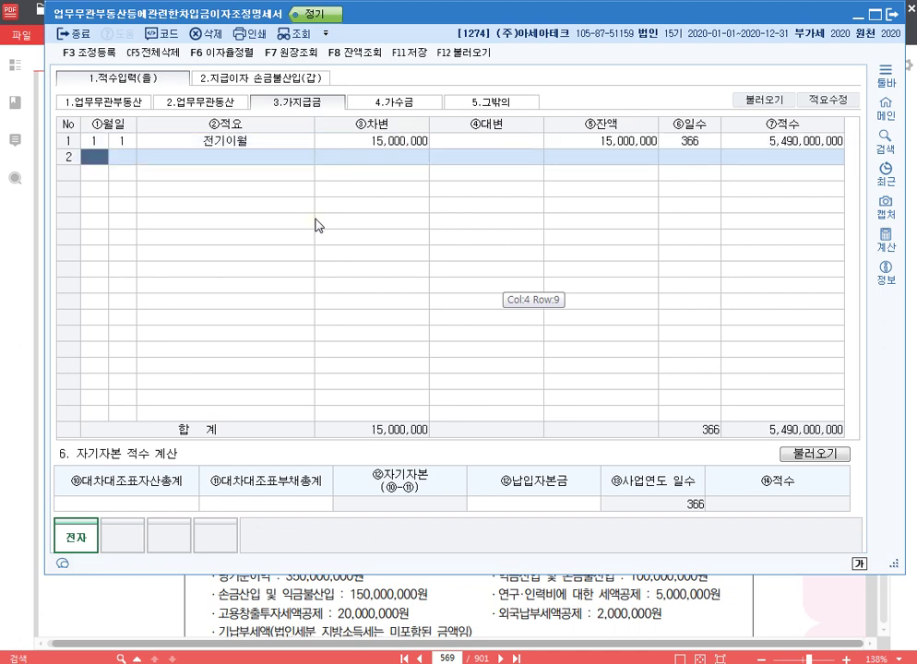
- Add a 가지급금 row dated 10/1 with 적요 회수 and 대변 15,000,000
text(10)
key(Return)
text(1)
key(Return)
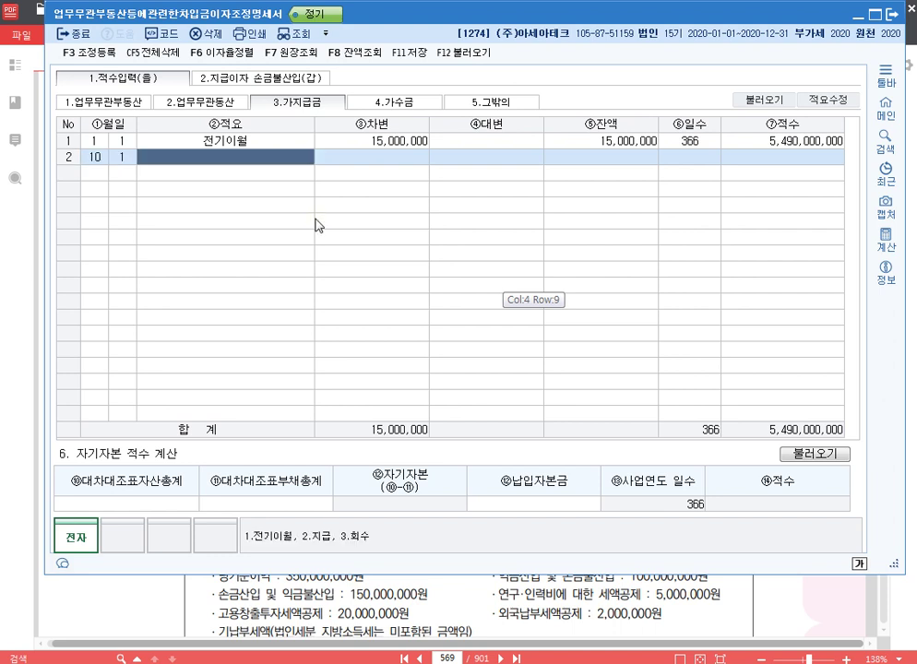
text(3)
key(Return)
text(15000000)
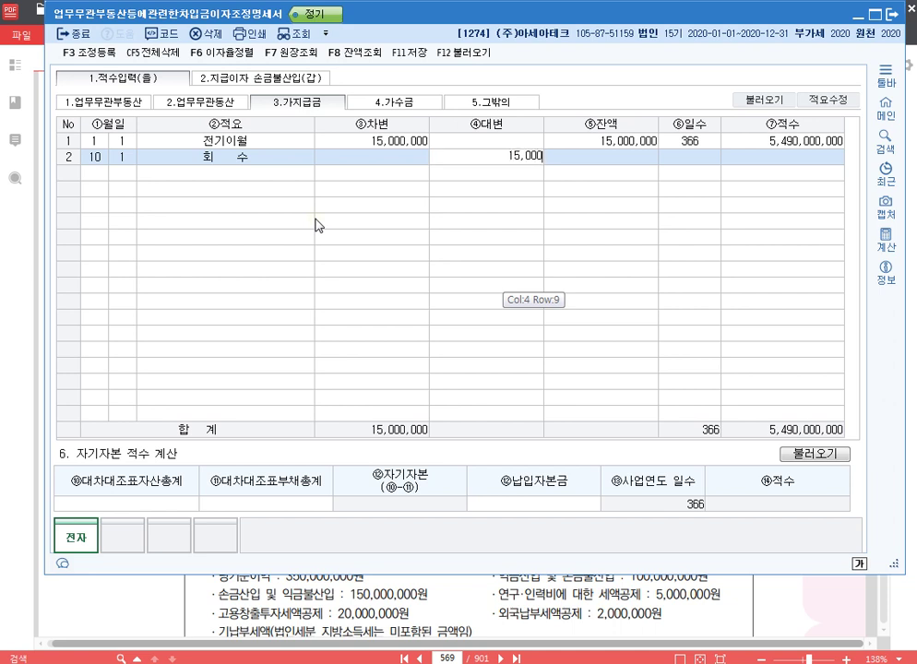
key(Return)
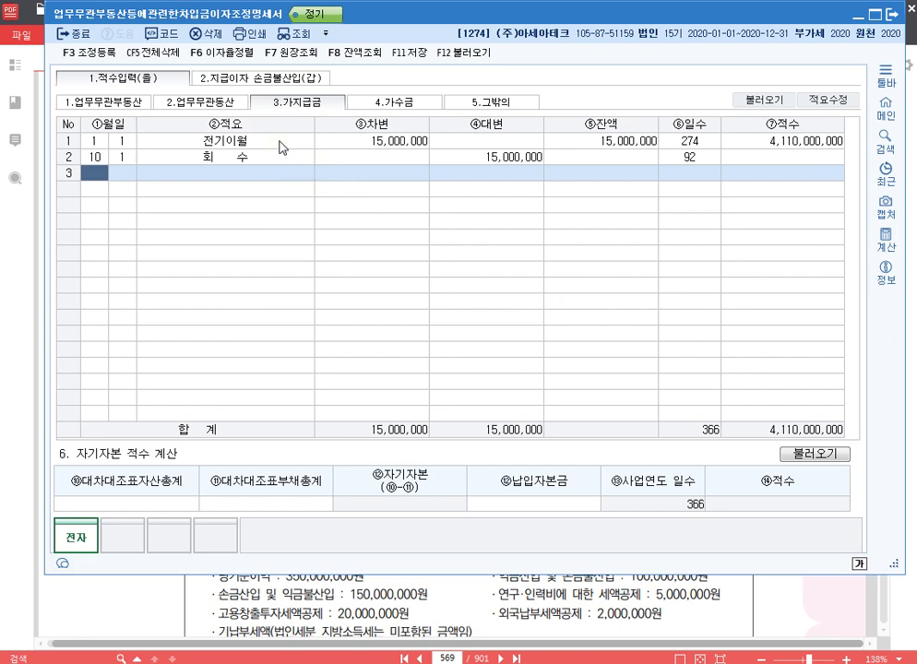
- In 지급이자 손금불산입(갑), enter a 15% row with 지급이자 1,500,000 and 채권자불분명 사채이자 of 1,500,000
click(290, 81)
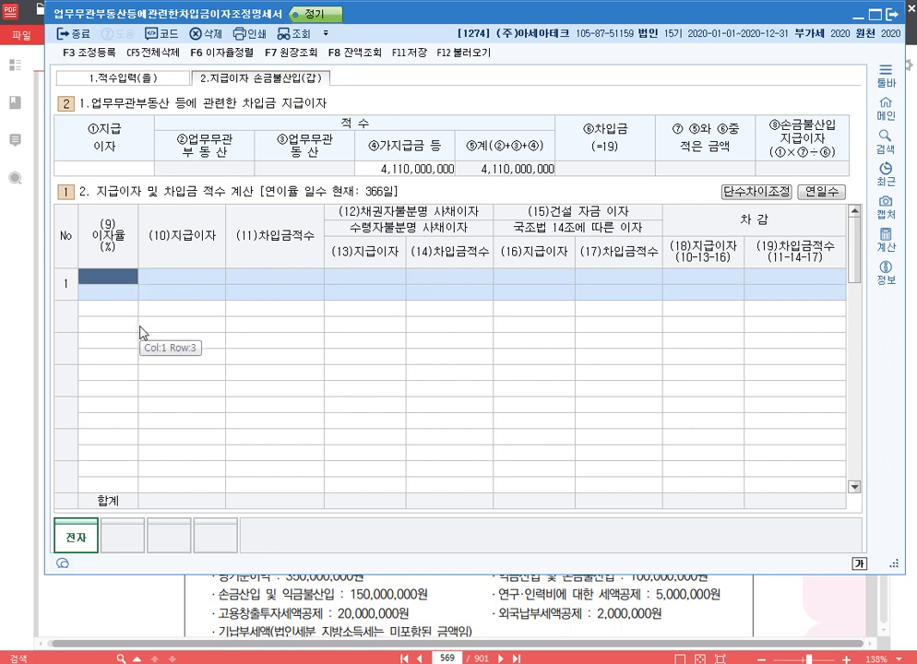
text(15)
key(Return)
text(1500000)
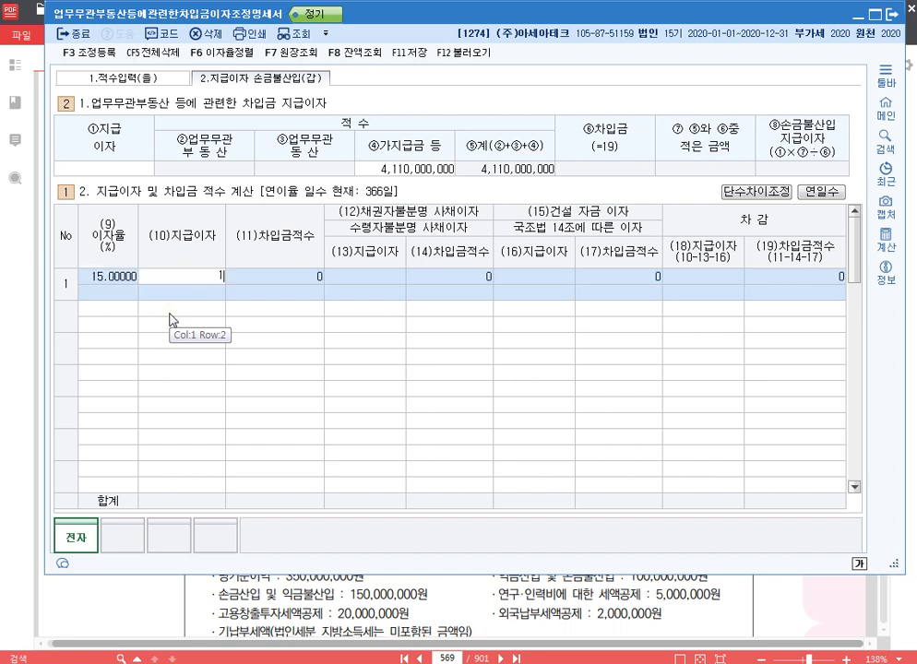
key(Return)
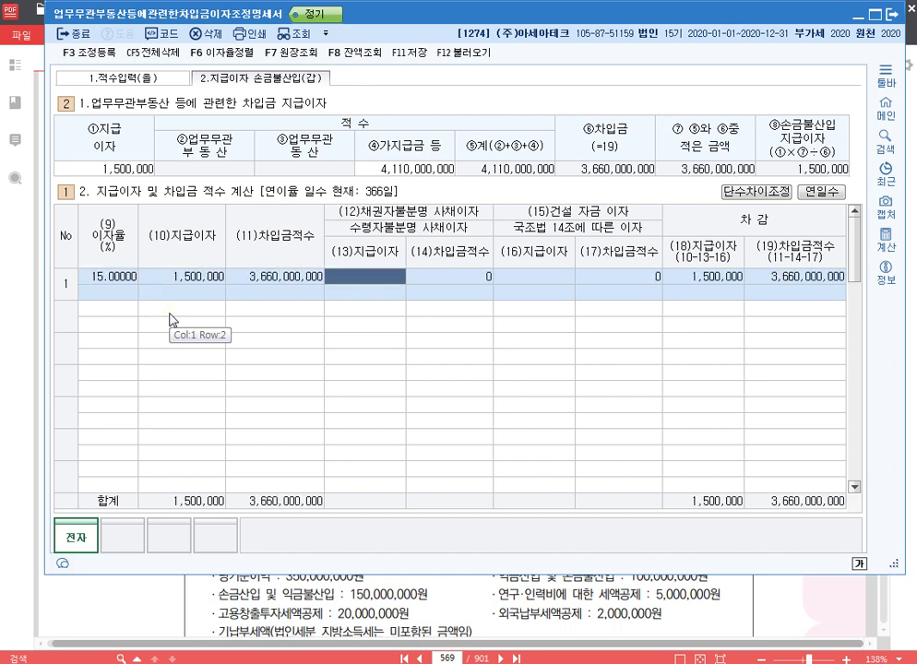
text(1,500,000)
key(Return)
key(Return)
key(Return)
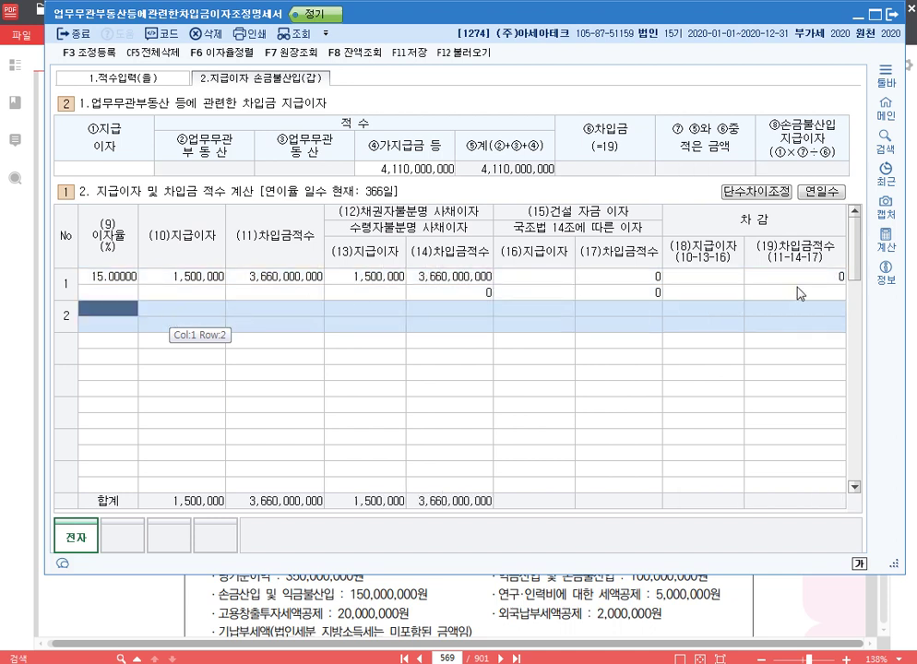
- Enter a 10% row with 지급이자 1,000,000 and 건설자금이자 of 1,000,000
text(10)
key(Return)
text(1000000)
key(Return)
key(Return)
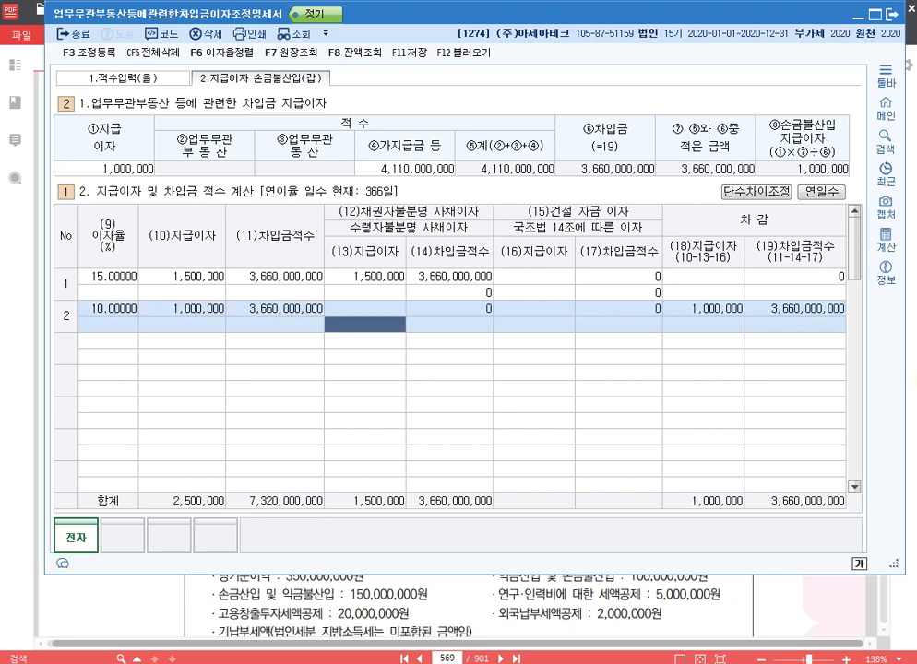
key(Return)
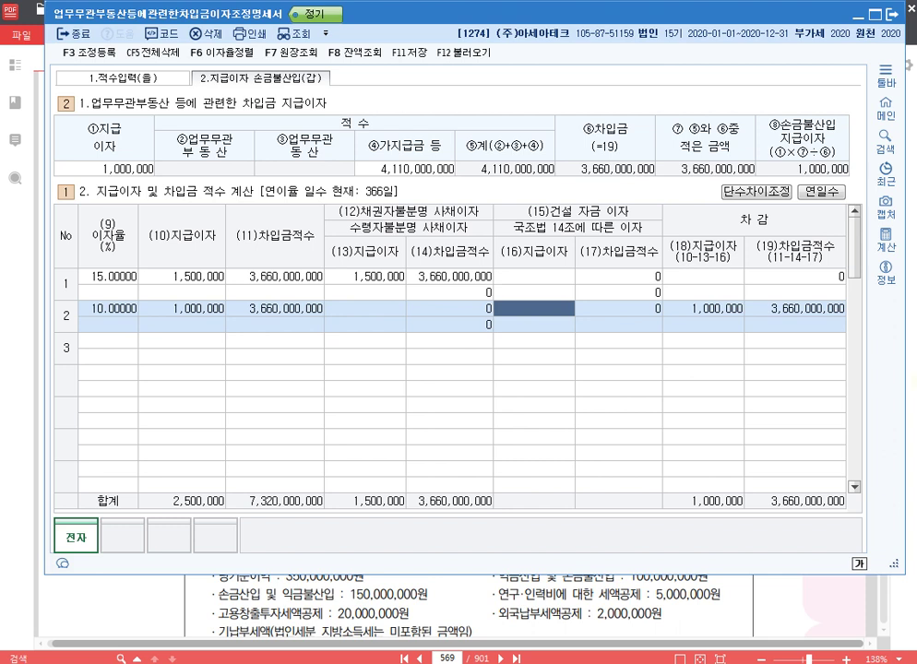
text(1000000)
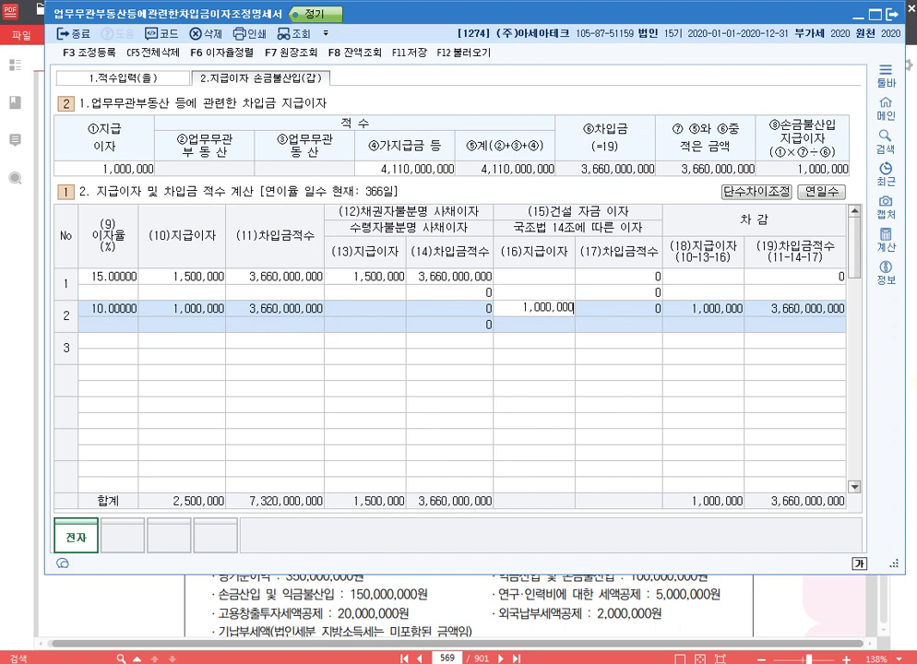
key(Return)
key(Return)
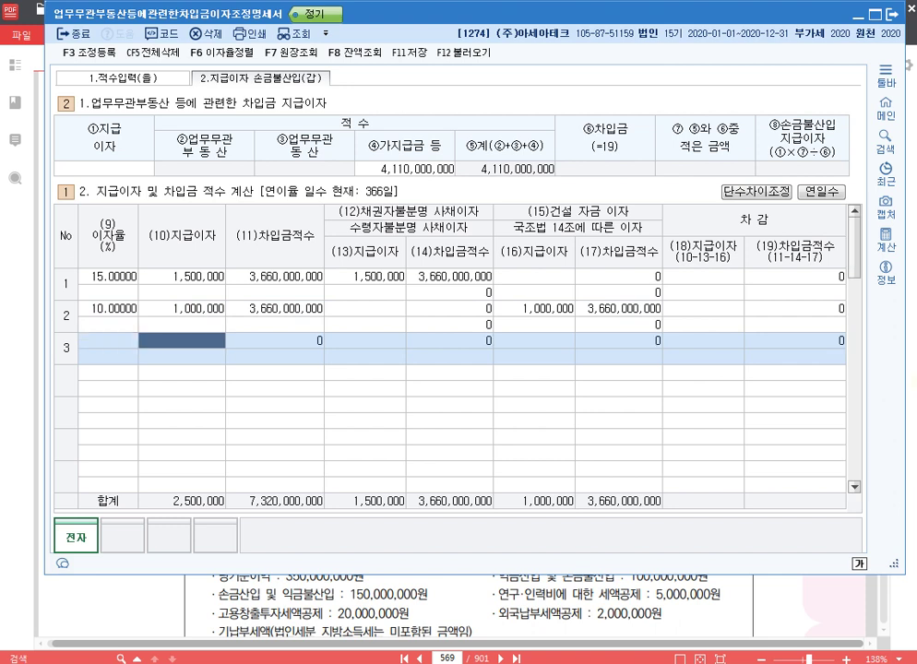
- Enter a 6% row with 지급이자 600,000 and no excluded interest
key(Left)
text(6)
key(Return)
text(600000)
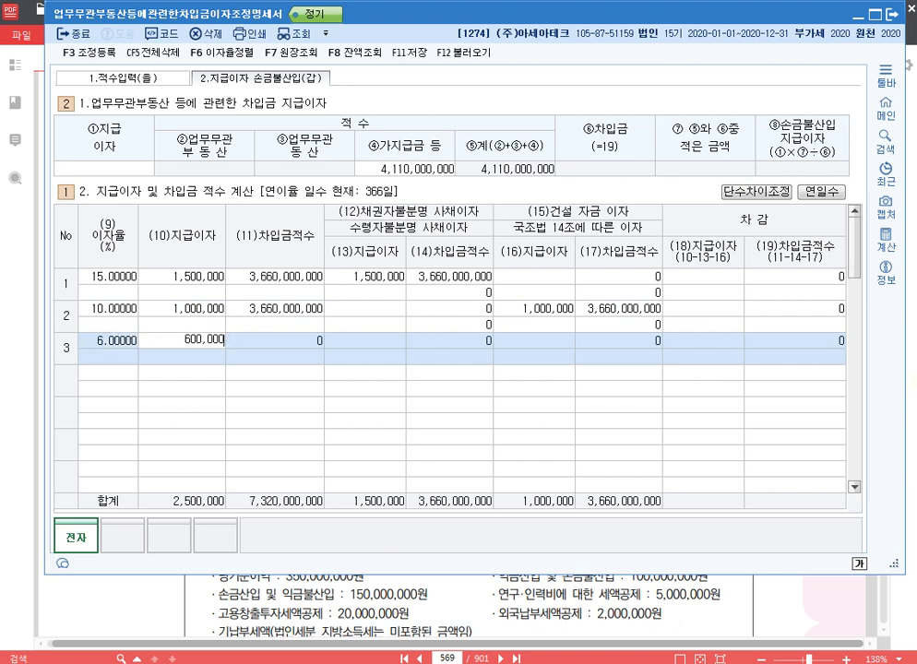
key(Return)
key(Return)
key(Return)
key(Return)
key(Return)
key(Return)
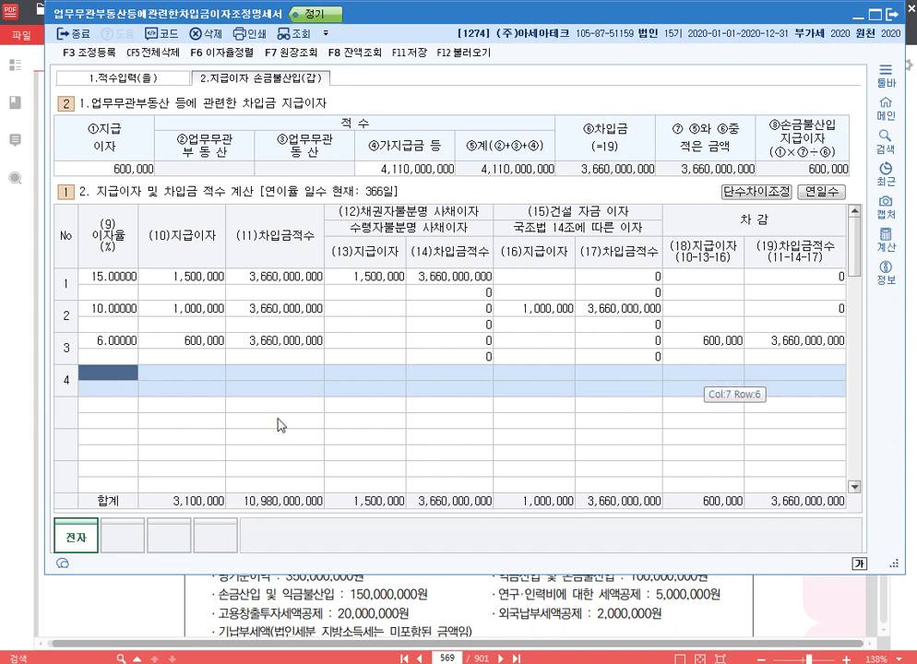
- In 조정 등록, add the predefined 익금산입 및 손금불산입 item 채권자불분명사채이자(원천세제외) for 1,500,000 with 소득처분 상여
click(106, 169)
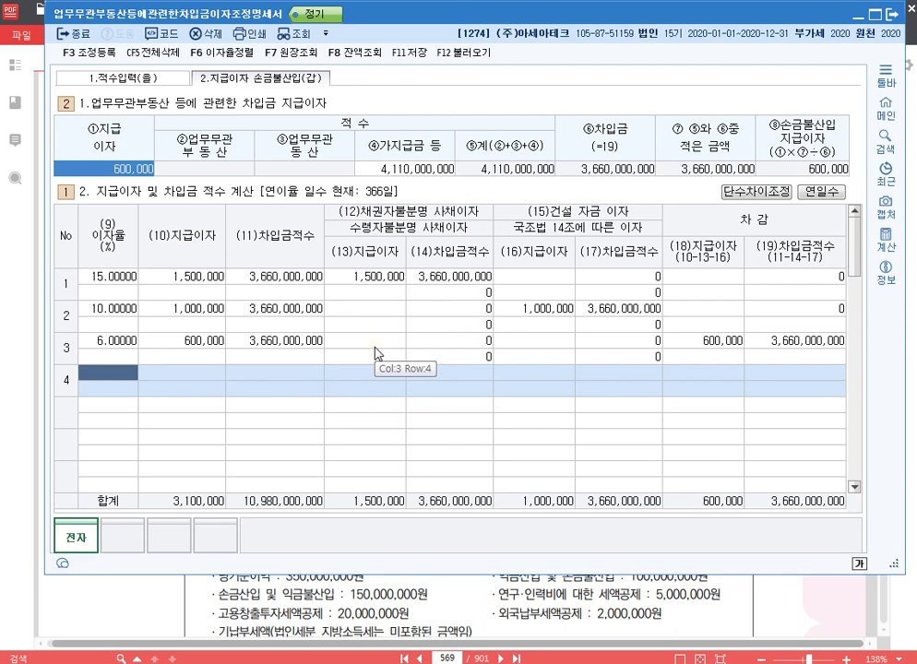
key(F3)
click(177, 182)
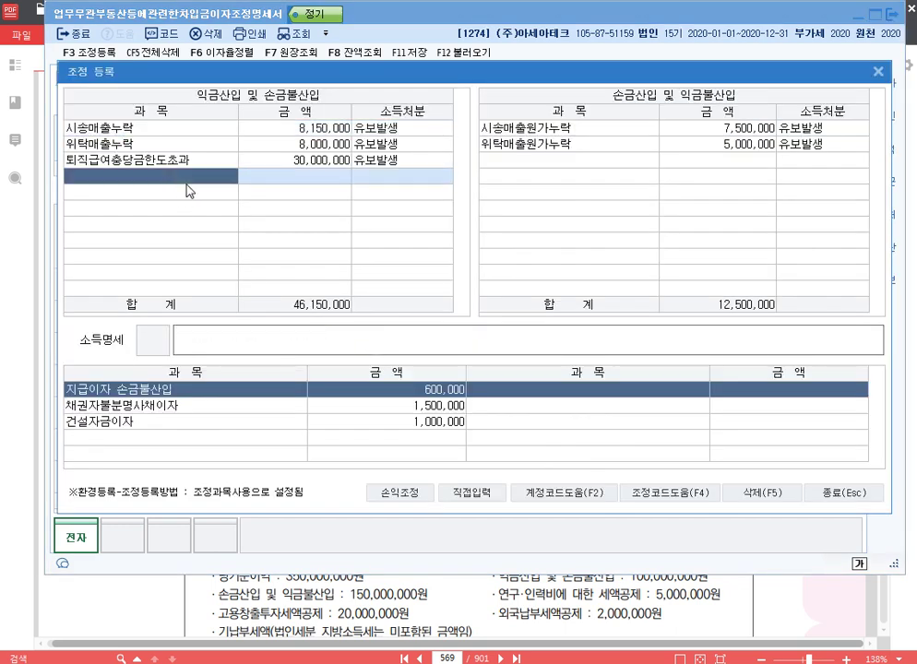
key(F4)
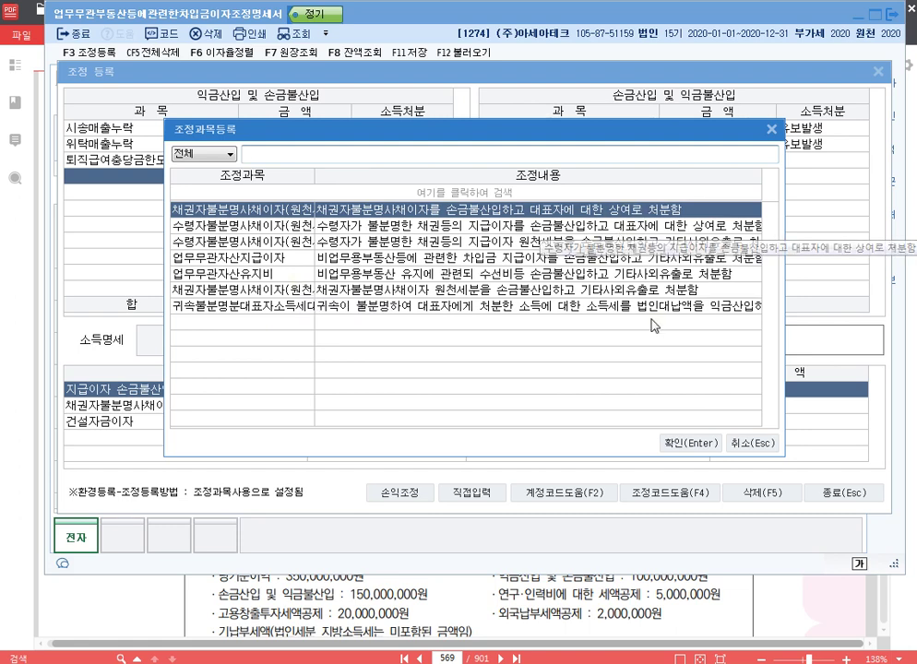
click(692, 443)
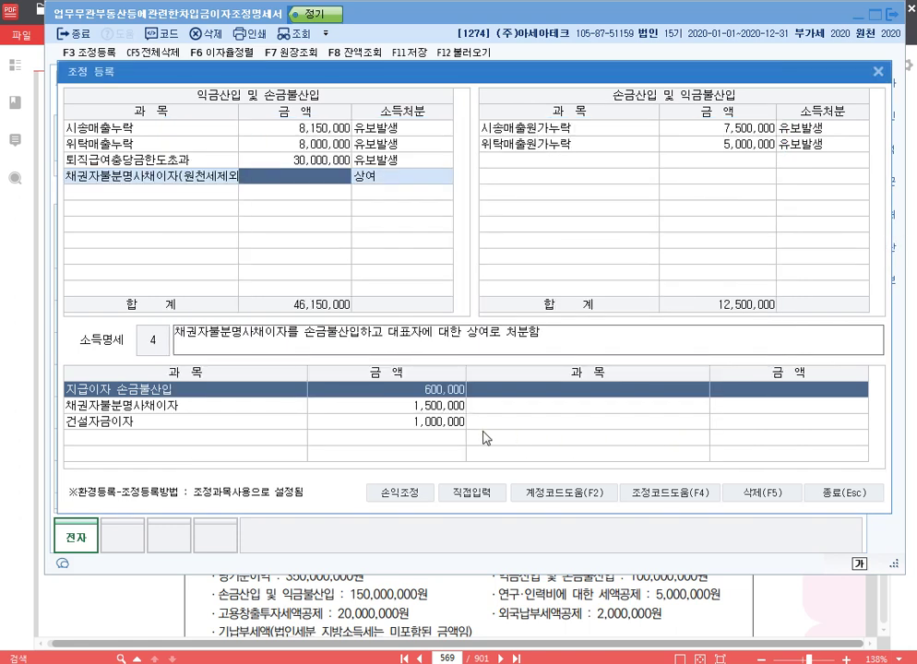
text(1500000)
key(Return)
key(Return)
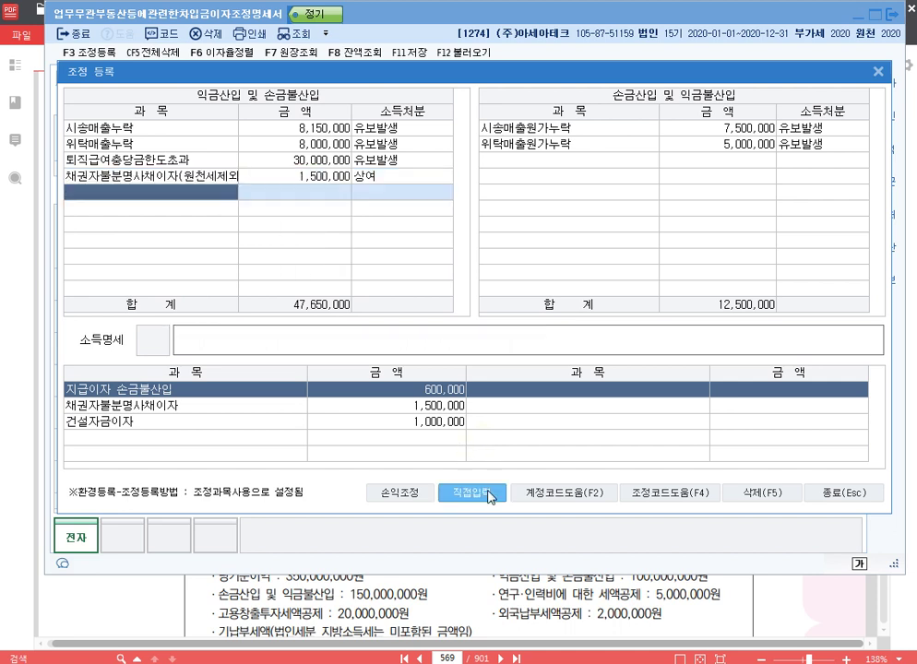
- Add a direct-entry item 건설자금이자 for 1,000,000 with 소득처분 유보발생 and 소득명세 "손금불산입 건설자금이자 유보"
click(484, 495)
text(건설자금이자)
key(Return)
text(1000000)
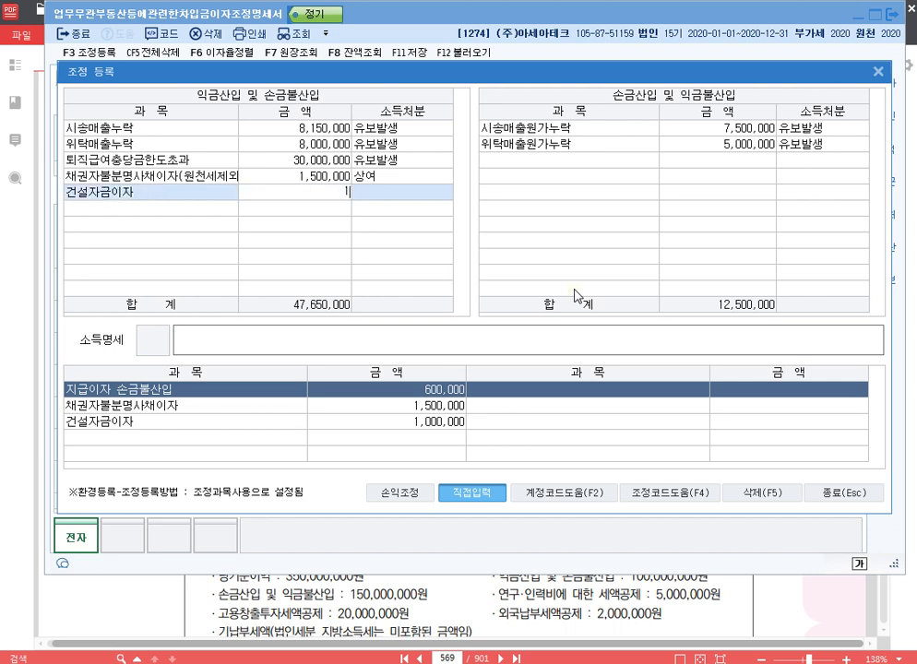
key(Return)
text(1)
key(Return)
text(손금불산입 건설자금이자 유보)
key(Return)
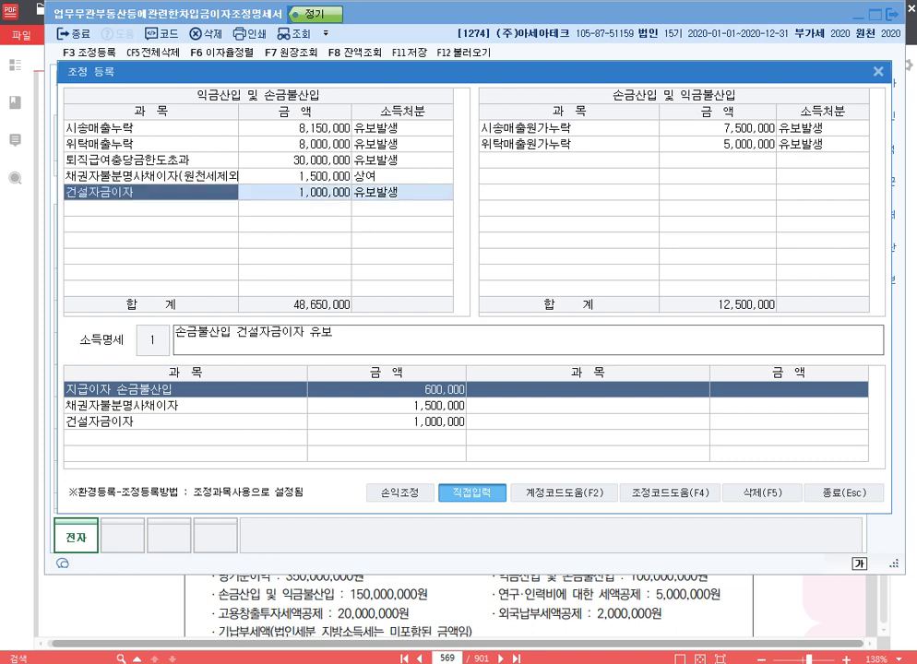
- Add the predefined 손금불산입 item 업무무관자산지급이자 for 600,000 with 소득처분 기타사외유출
key(Down)
key(F4)
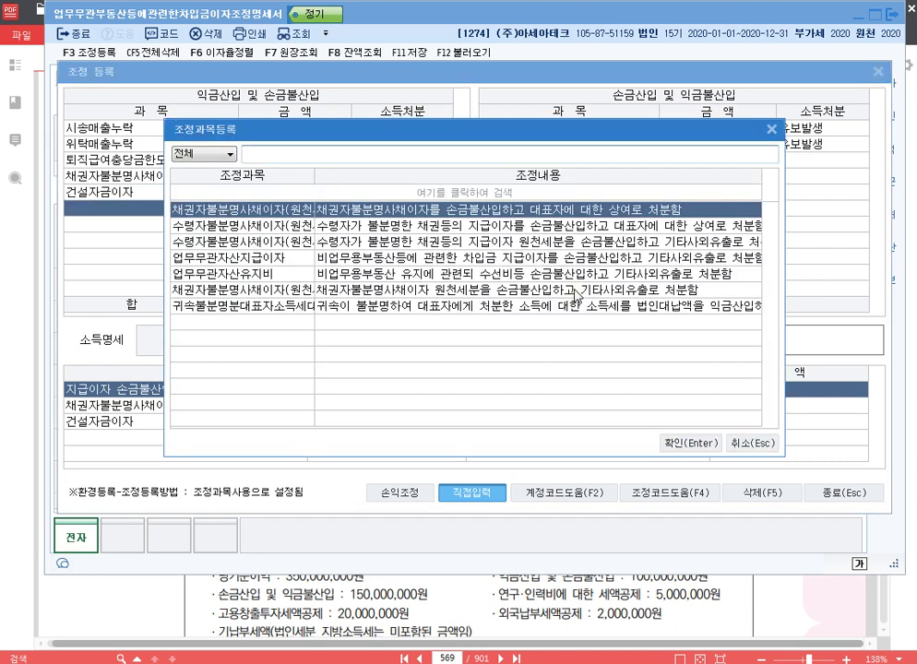
key(Down)
key(Down)
key(Down)
key(Down)
key(Down)
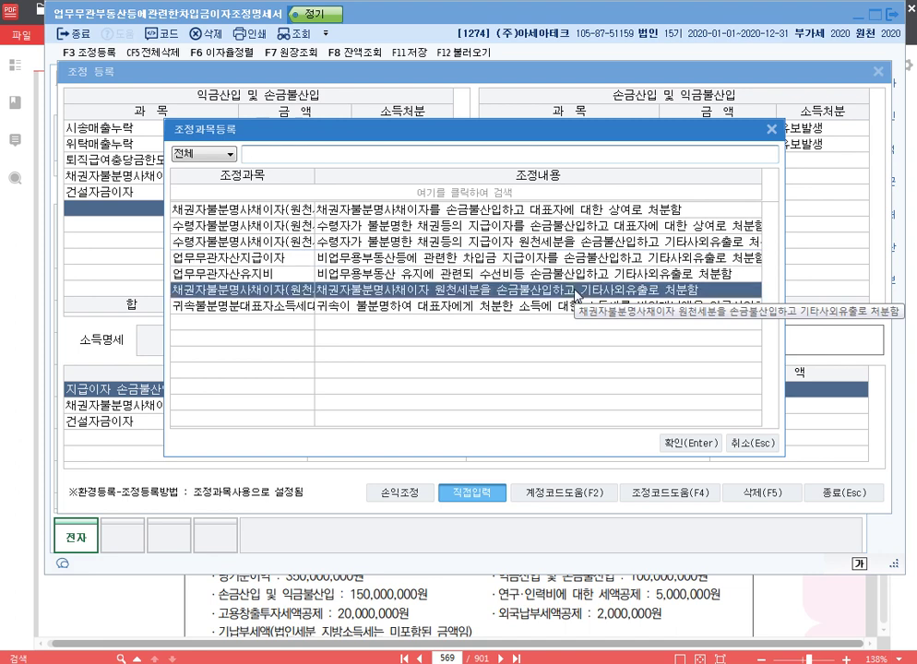
key(Up)
key(Up)
key(Return)
text(600000)
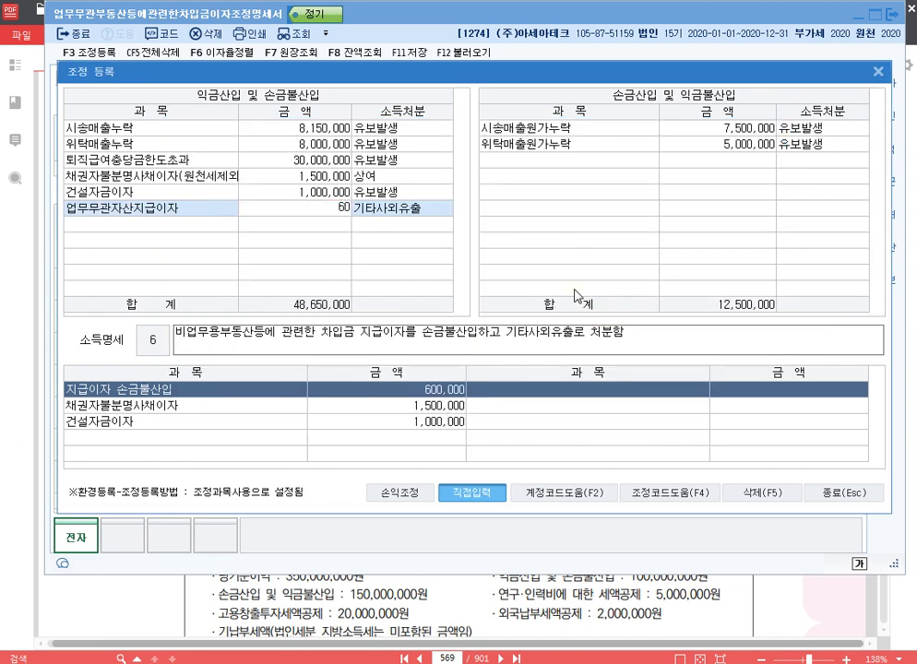
key(Return)
key(Return)
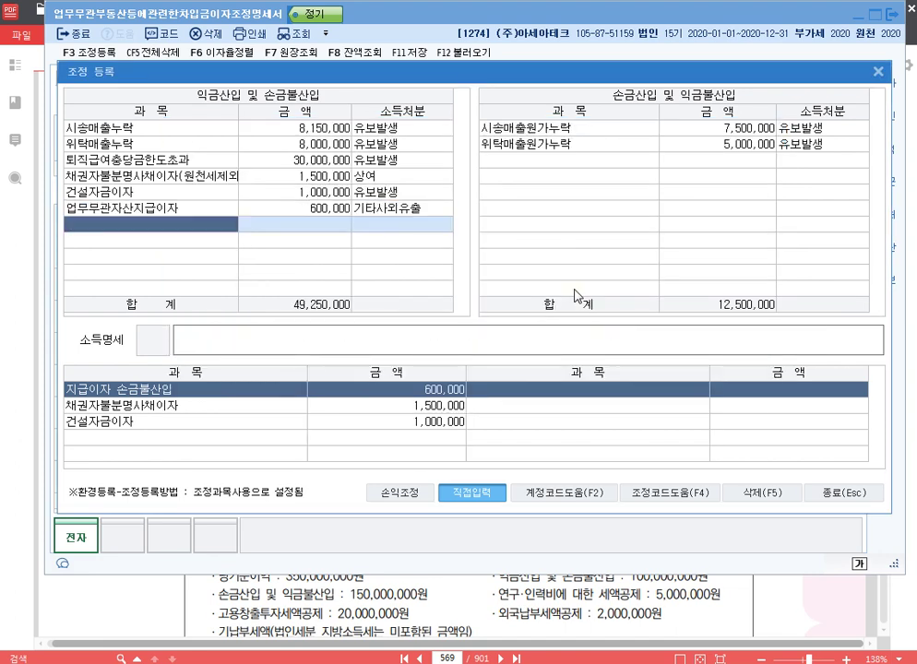
- Close 조정 등록 and leave the 차입금이자조정명세서 form for the textbook PDF
key(Up)
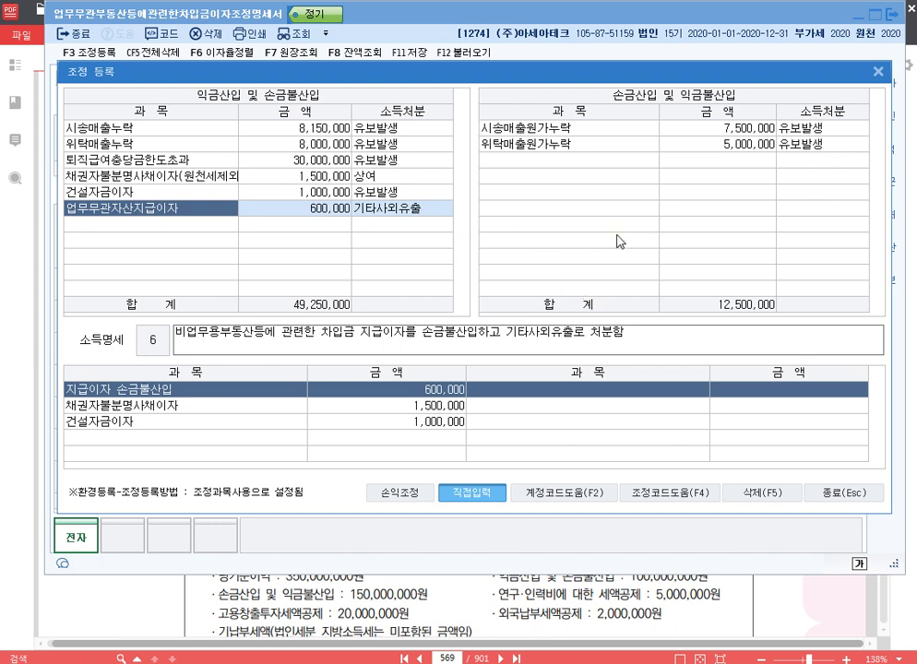
click(878, 72)
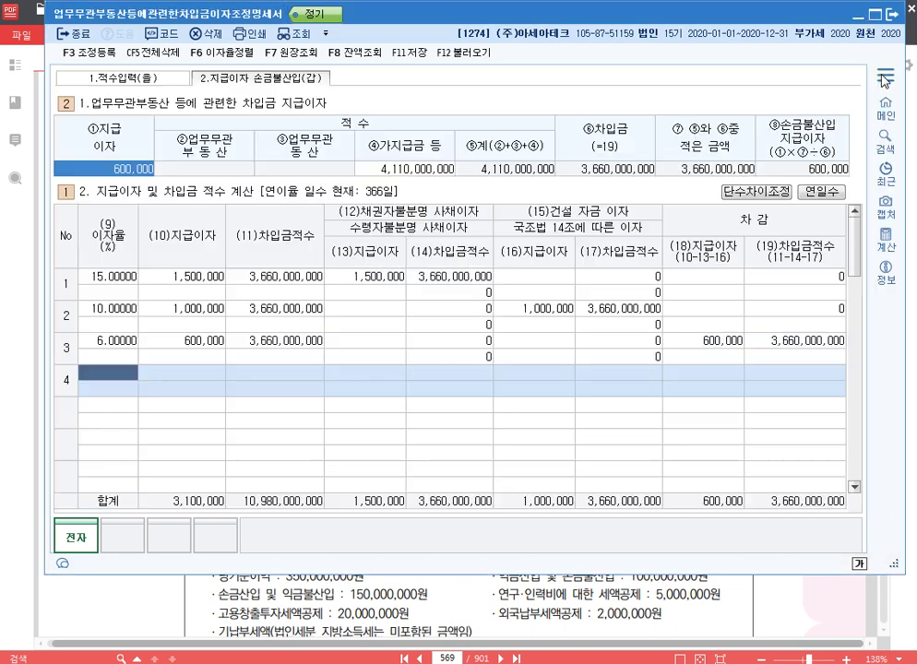
click(907, 15)
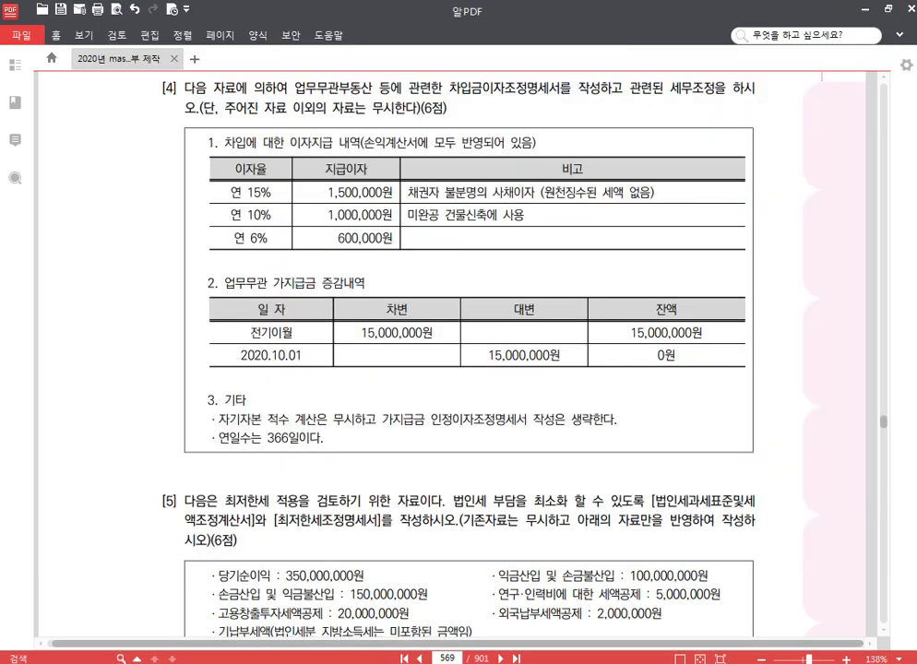
- Switch to the 20210316.hwp notes in 한글 and add the line "p.608 1277" under p.569
click(392, 662)
key(Return)
text(p.)
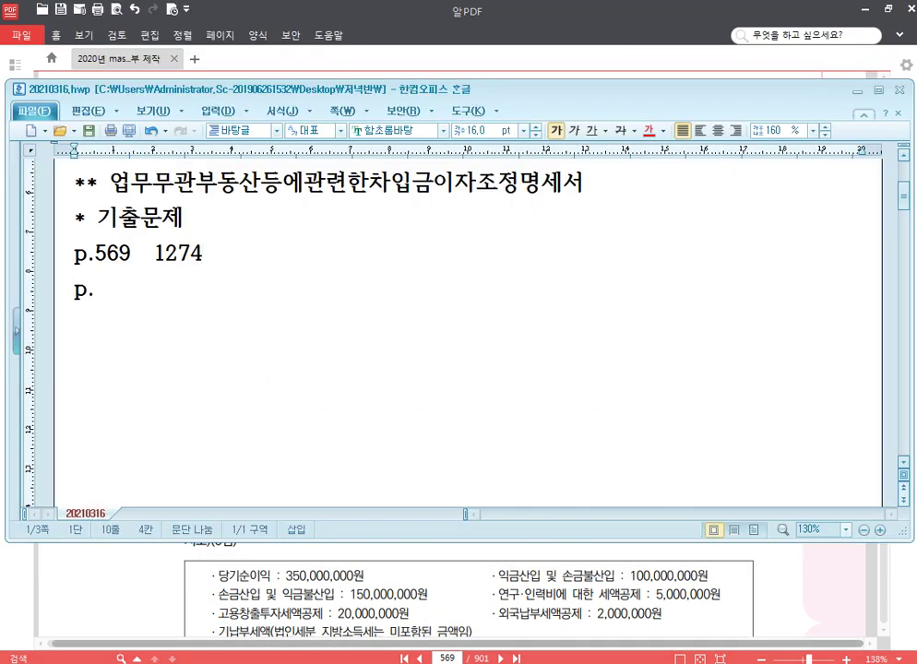
text(608)
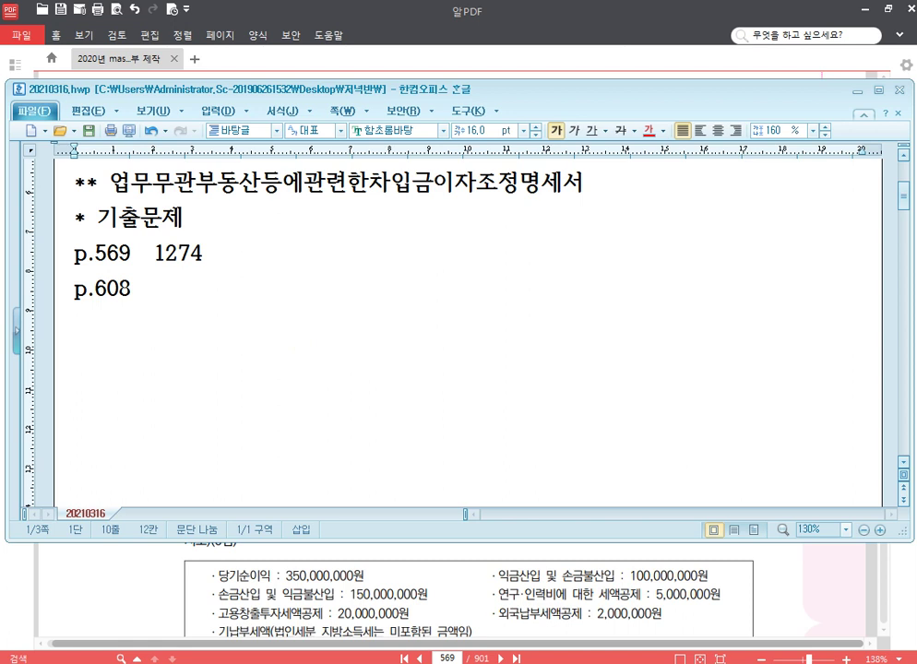
text(1277)
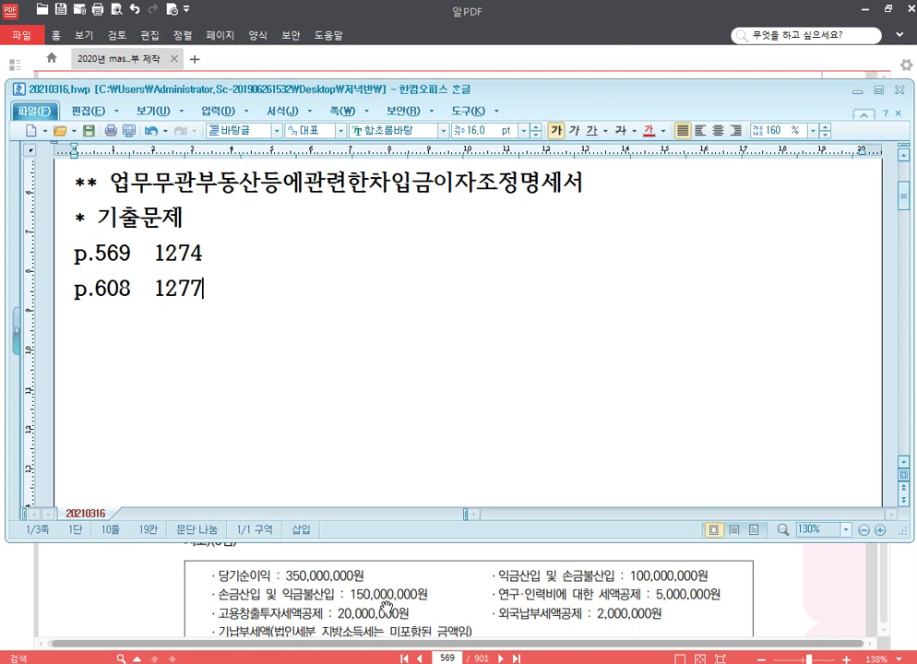
- Return to 알PDF and go to problem [3] on page 608 of the textbook
click(474, 589)
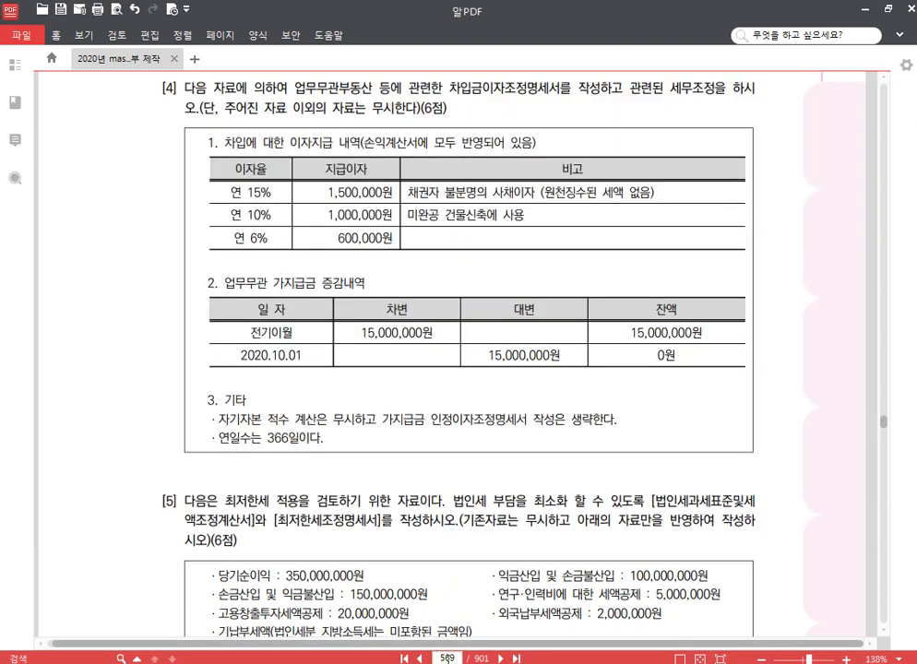
drag(457, 658, 355, 659)
text(608)
key(Return)
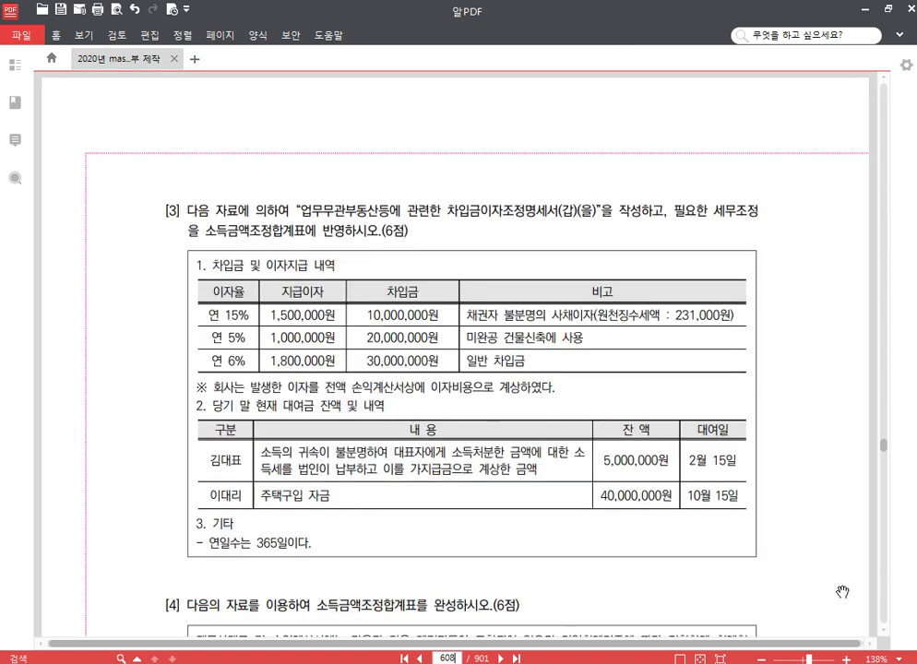
scroll(759, 446, down, 2)
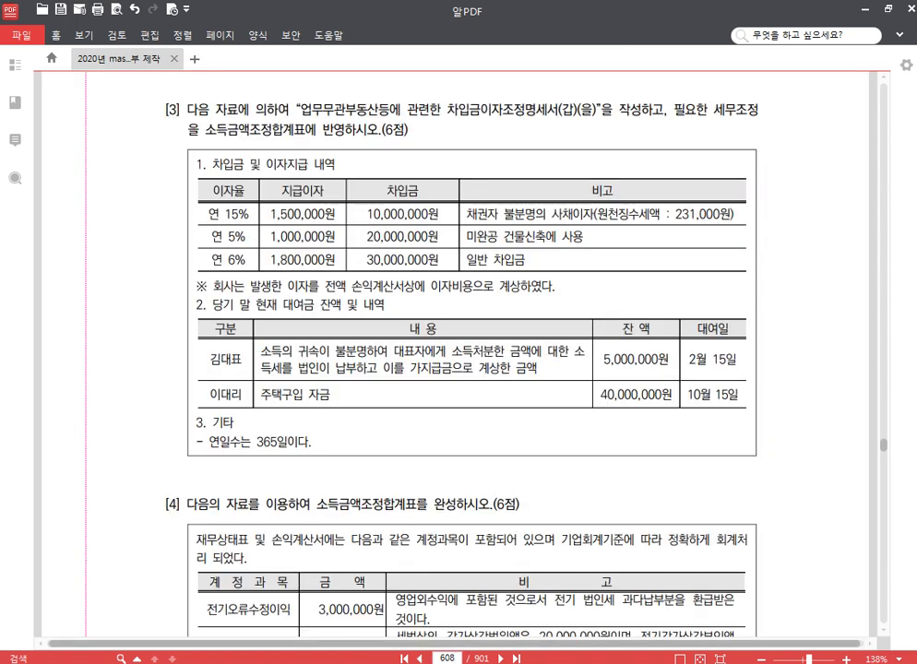
- Switch to KcLep and change the company to 1277, the code noted for page 608
key(alt+Tab)
click(853, 146)
text(1274)
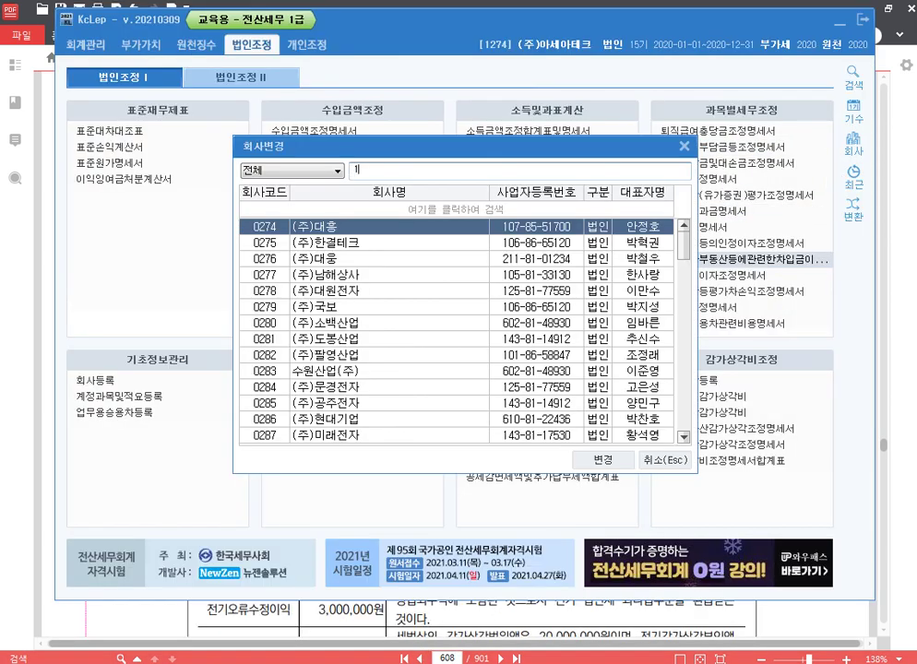
key(Return)
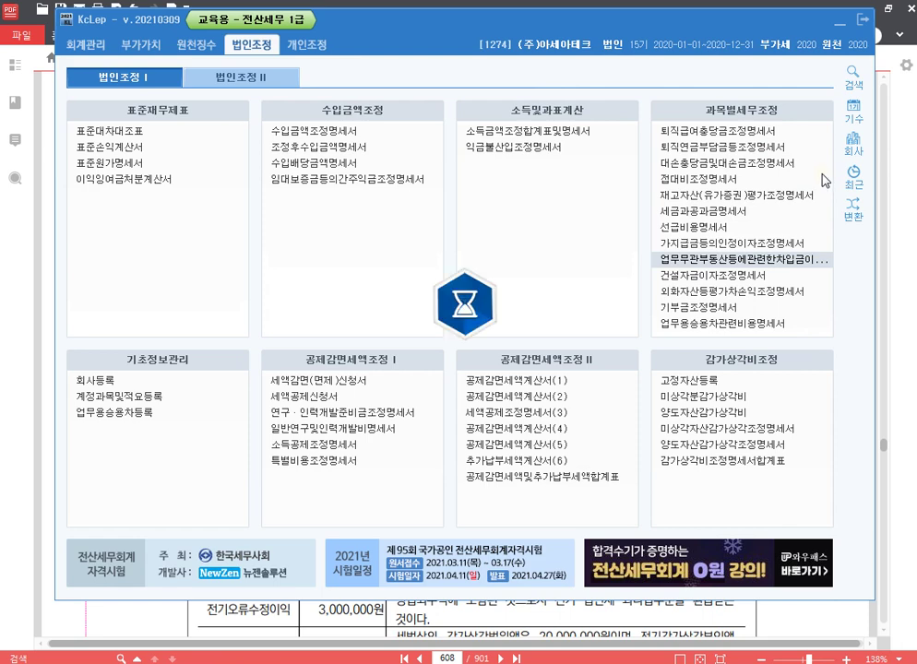
- Review problem [3] on page 608 in 알PDF and check its company code in the notes
key(alt+Tab)
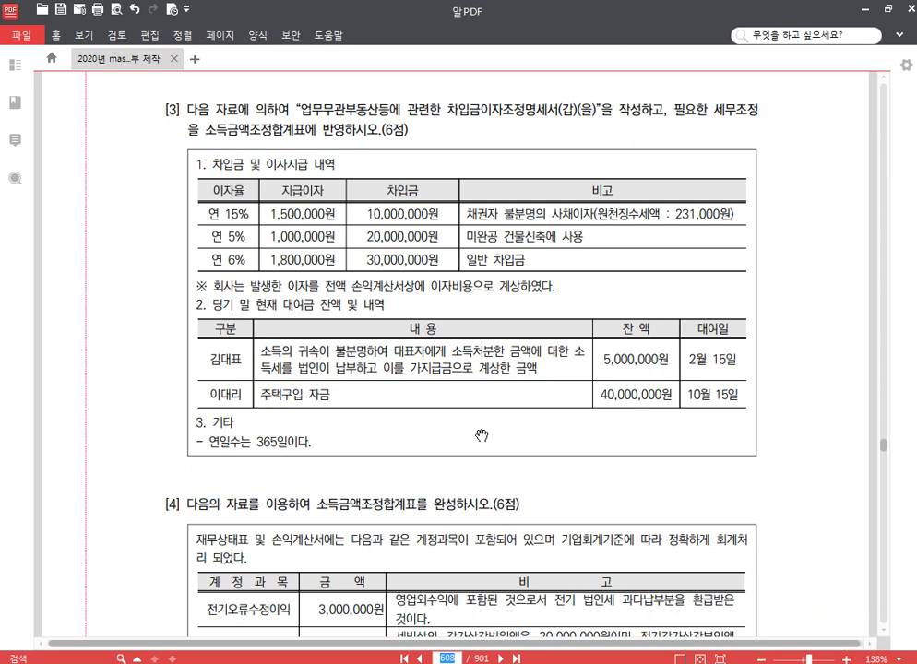
key(alt+Tab)
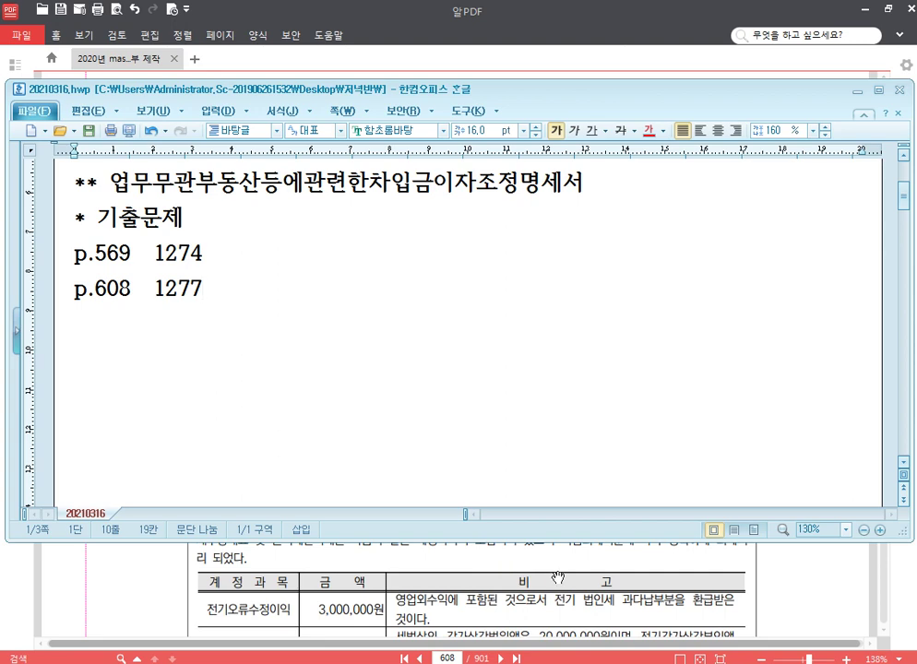
key(alt+Tab)
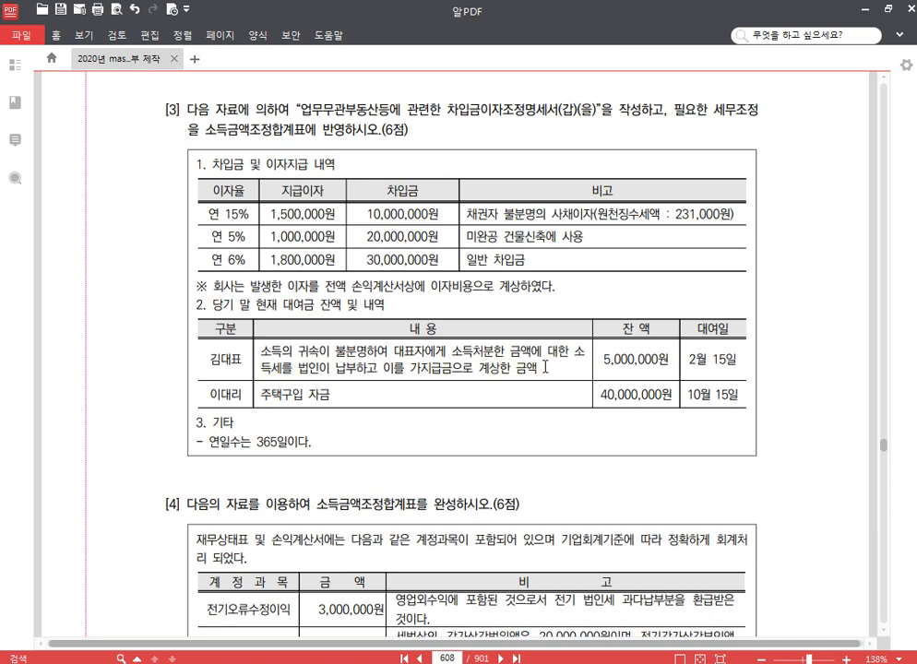
- Mark the 5,000,000원 loan balance in problem [3] with a red underline
double_click(669, 358)
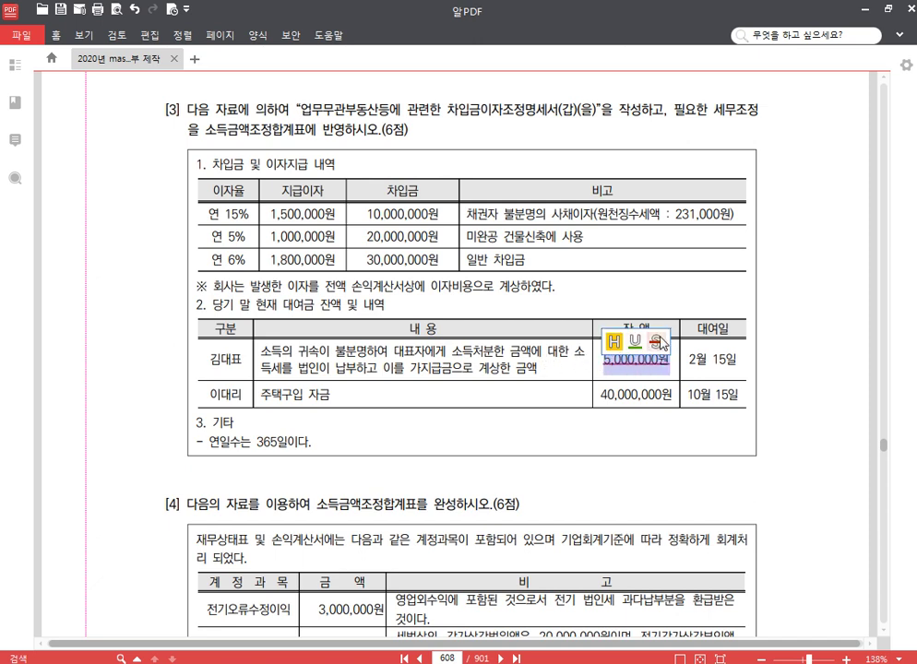
click(714, 363)
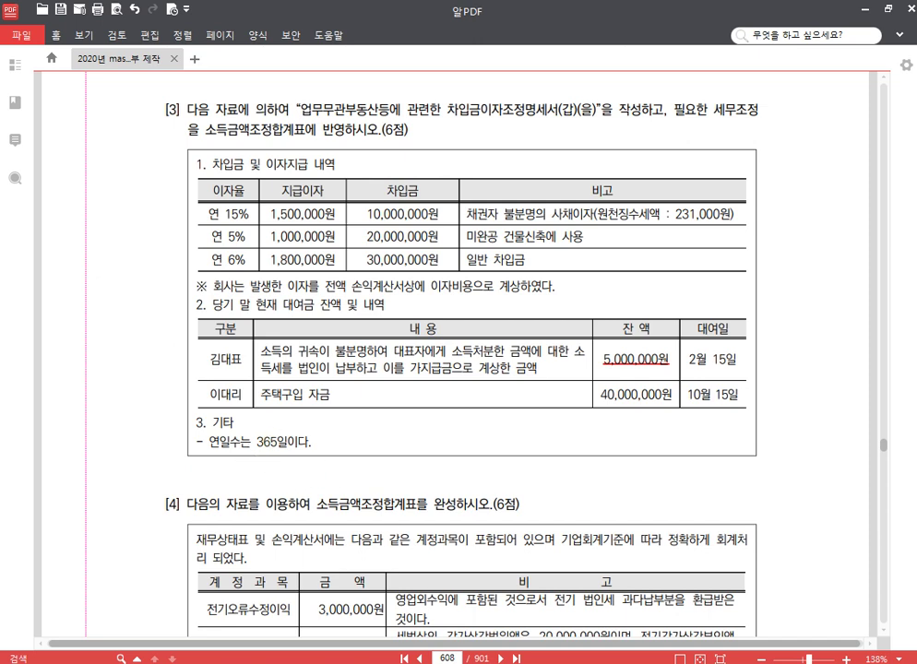
- Switch to KcLep and open the 가지급금 entry table of the 업무무관부동산등에관련한차입금이자조정명세서
click(531, 650)
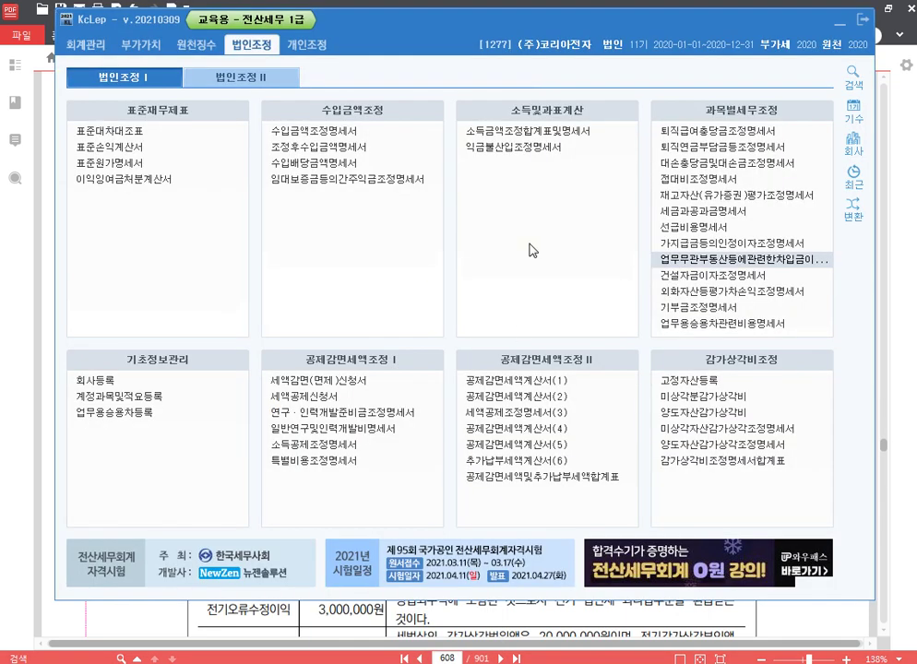
click(691, 262)
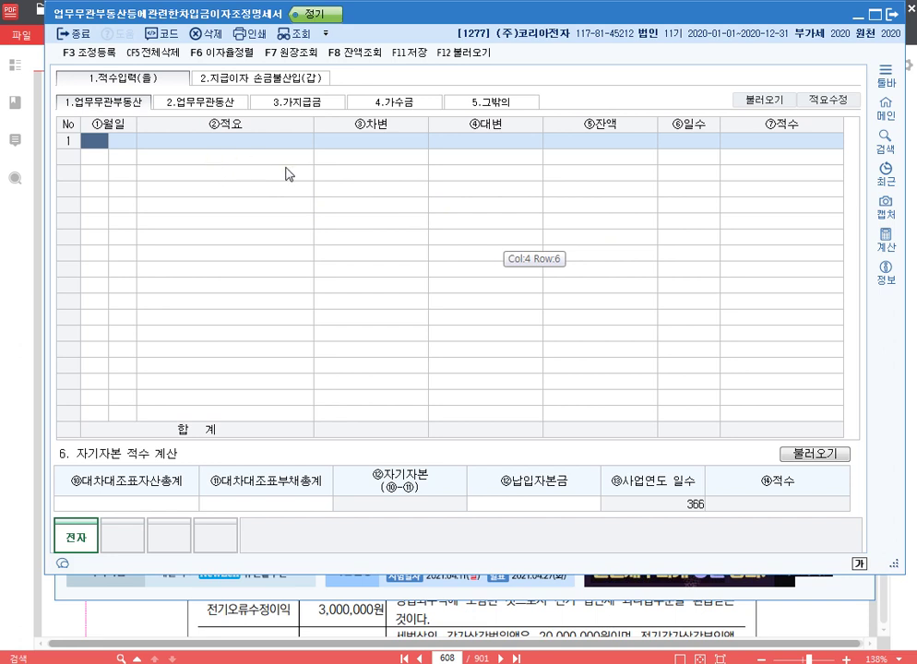
click(307, 105)
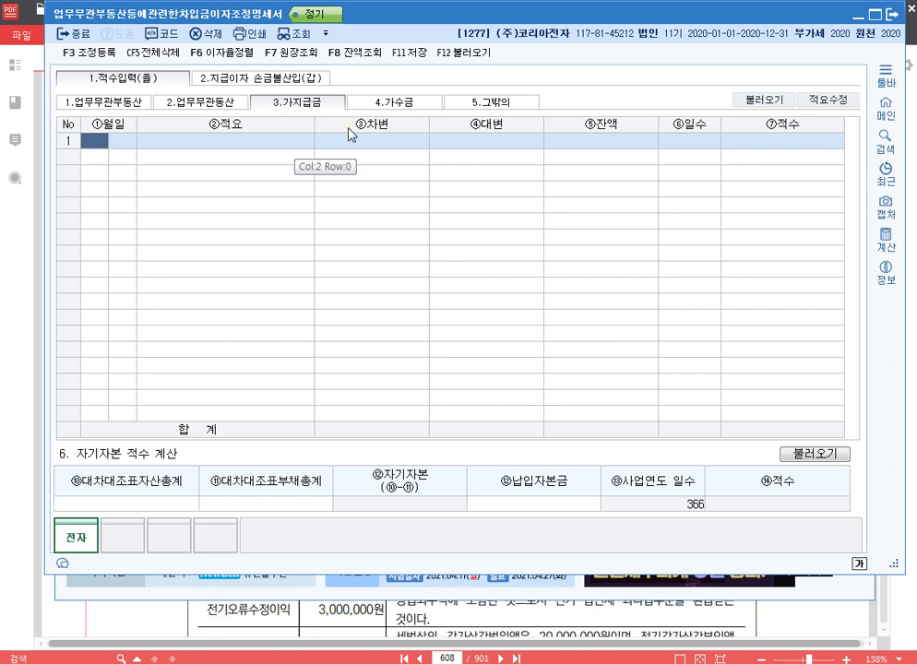
- Enter a 가지급금 line dated 10/15 with description 지급 and a debit of 40,000,000
text(10)
key(Return)
text(15)
key(Return)
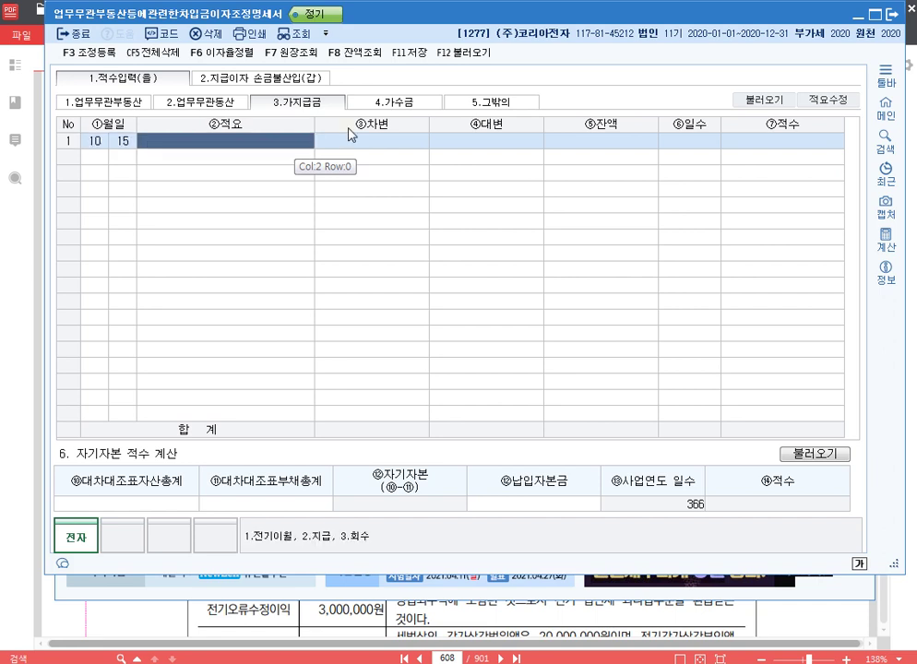
text(2)
key(Return)
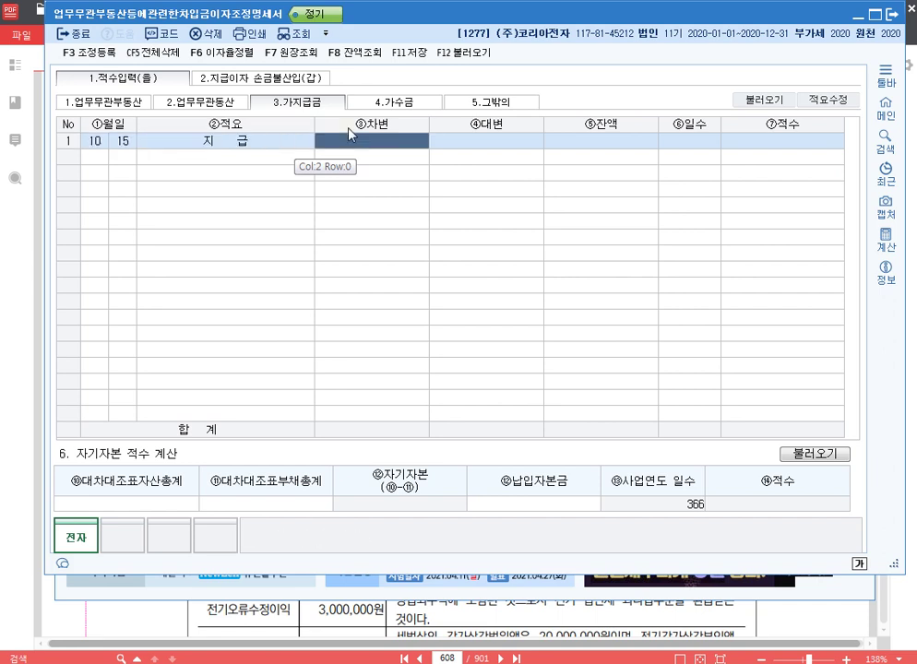
text(40000000)
key(Return)
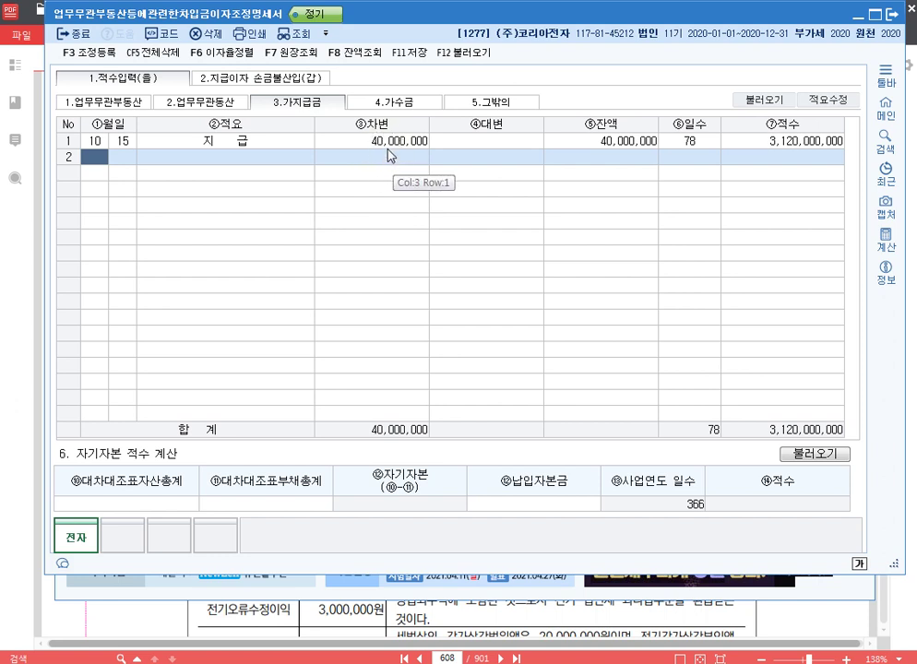
- In the 지급이자 손금불산입(갑) form, add a 15% interest-rate row with 지급이자 of 1,500,000
click(272, 80)
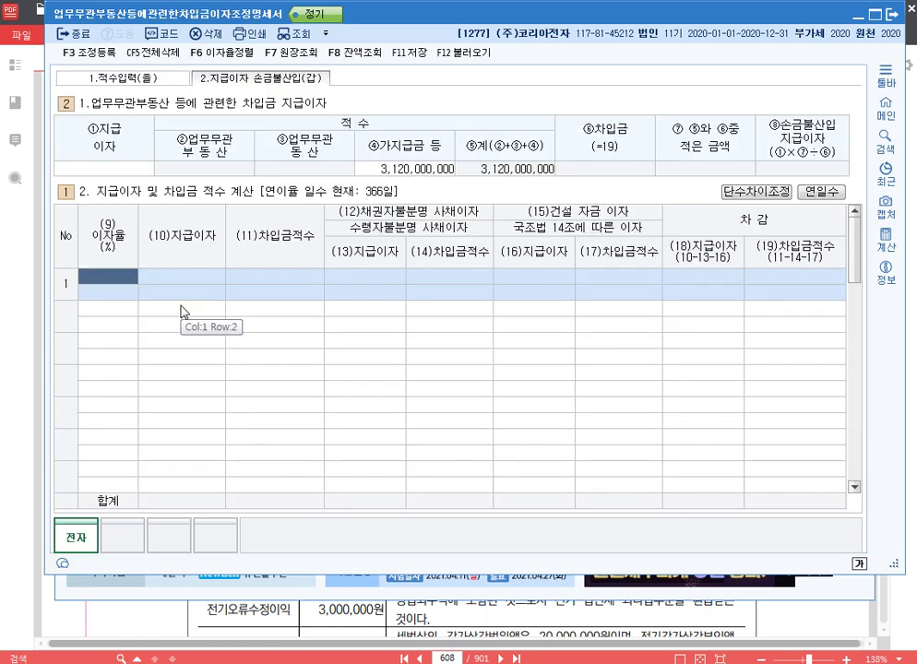
text(15)
key(Return)
text(1500000)
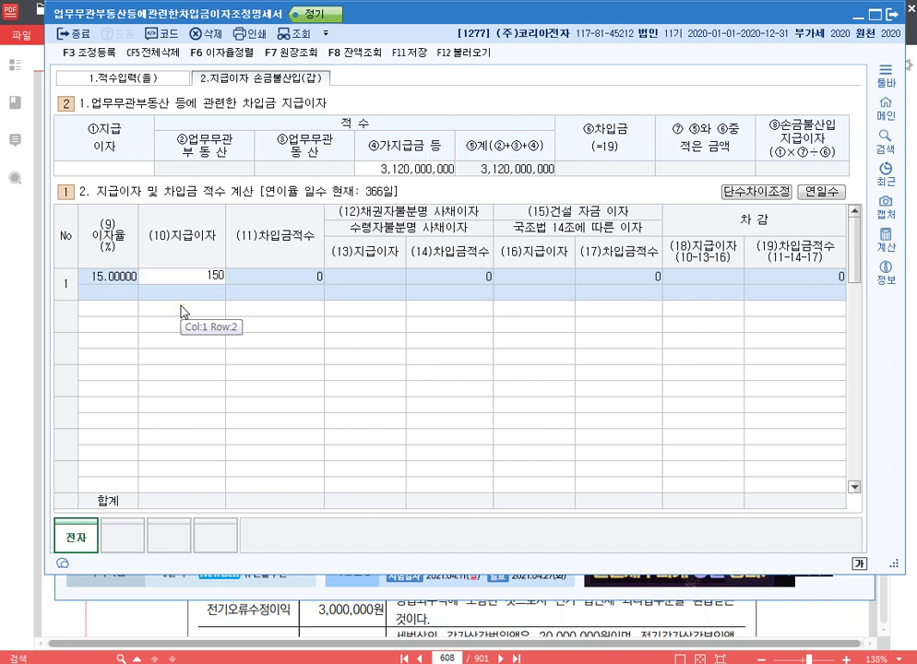
key(Return)
key(Return)
key(Return)
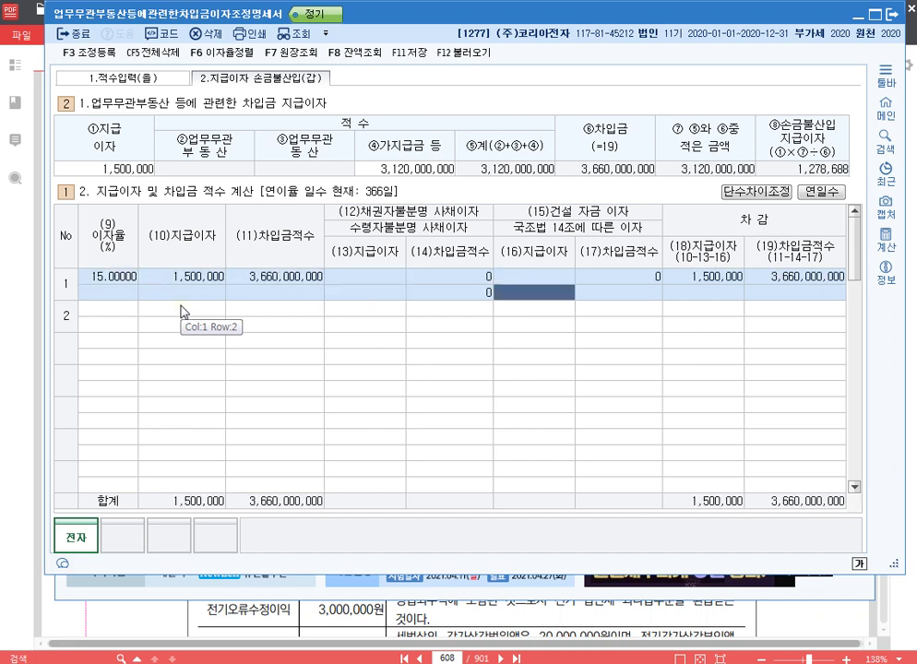
- Set the 채권자불분명 사채이자 interest of the 15% row to 1,500,000
key(Up)
key(Left)
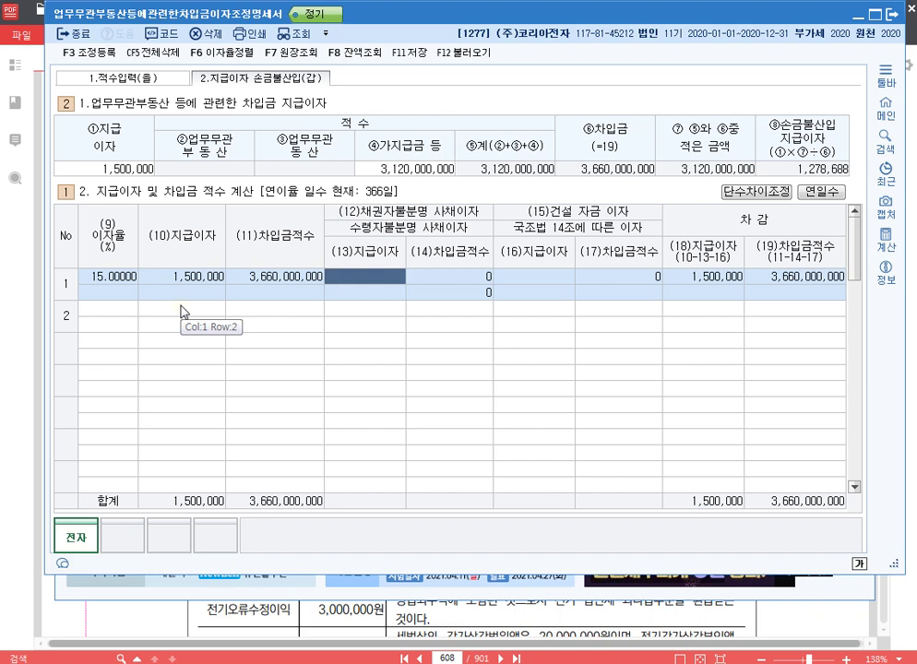
text(1500000)
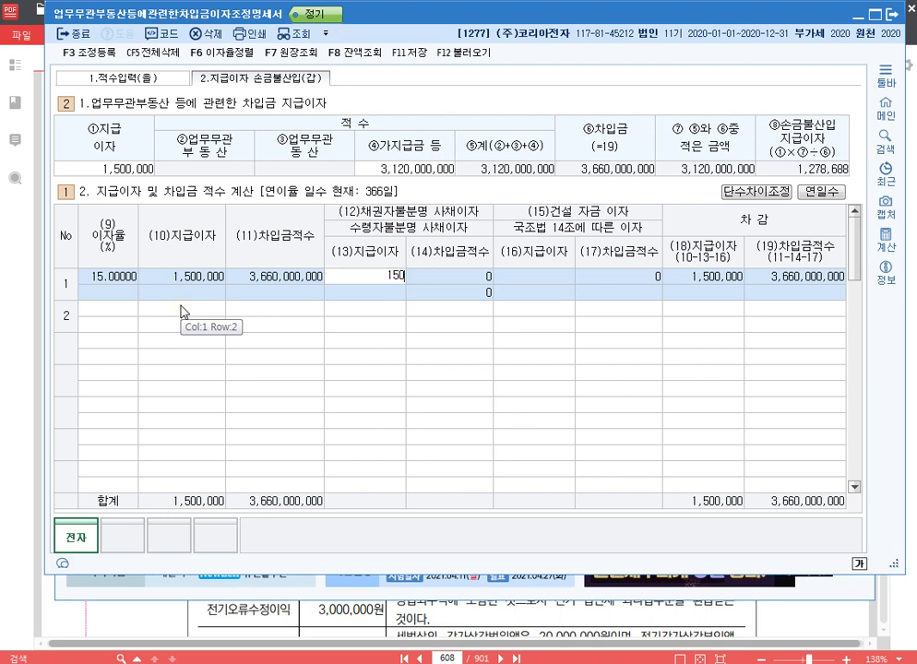
key(Return)
key(Return)
key(Return)
key(Return)
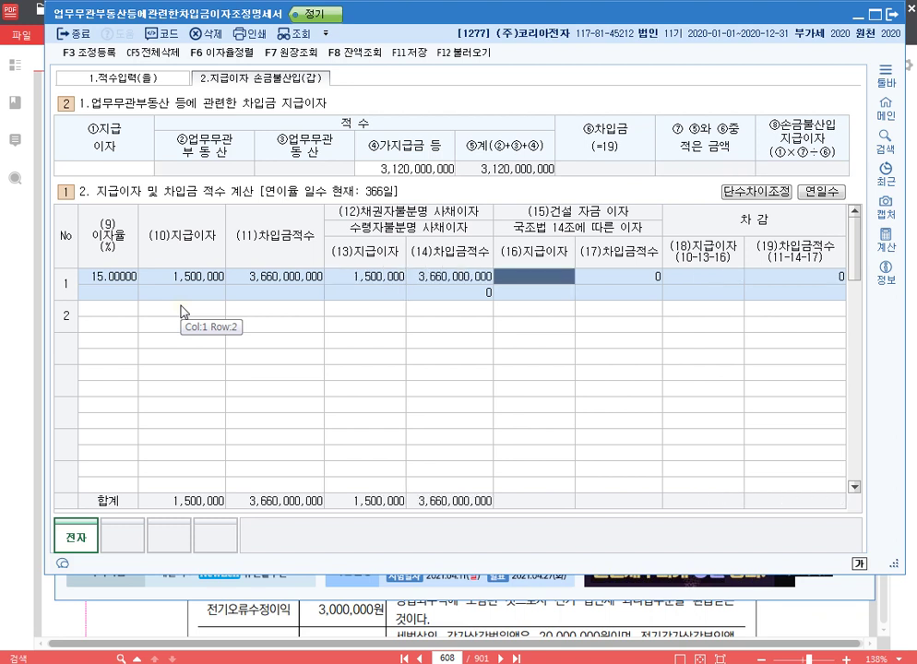
- Add a second borrowing row at a 5% interest rate with 지급이자 of 1,000,000
text(5)
key(Return)
text(1000000)
key(Return)
key(Return)
key(Return)
key(Return)
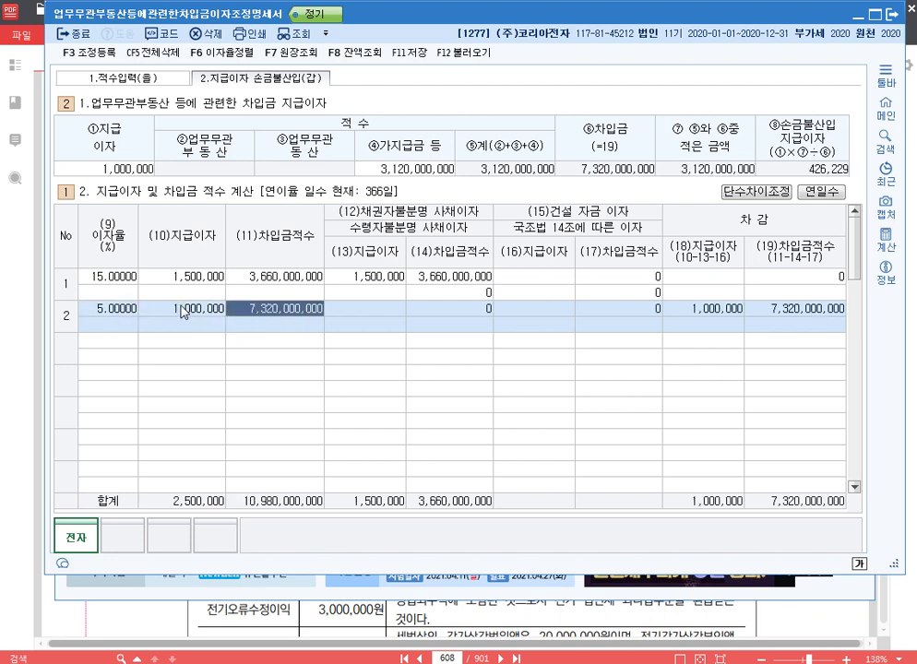
- Set the 건설 자금 이자 interest of the 5% row to 1,000,000
key(Up)
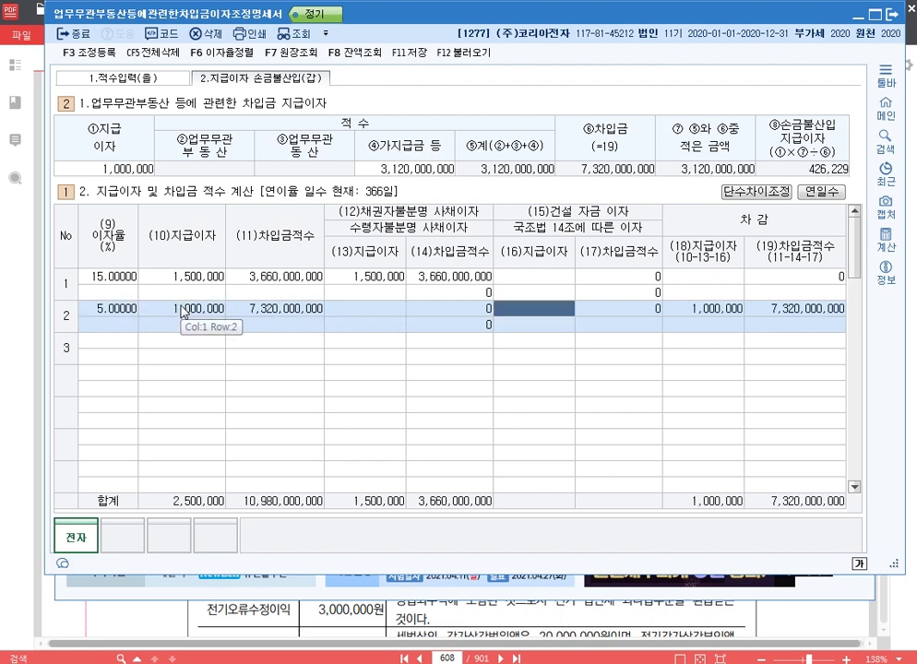
text(1000000)
key(Return)
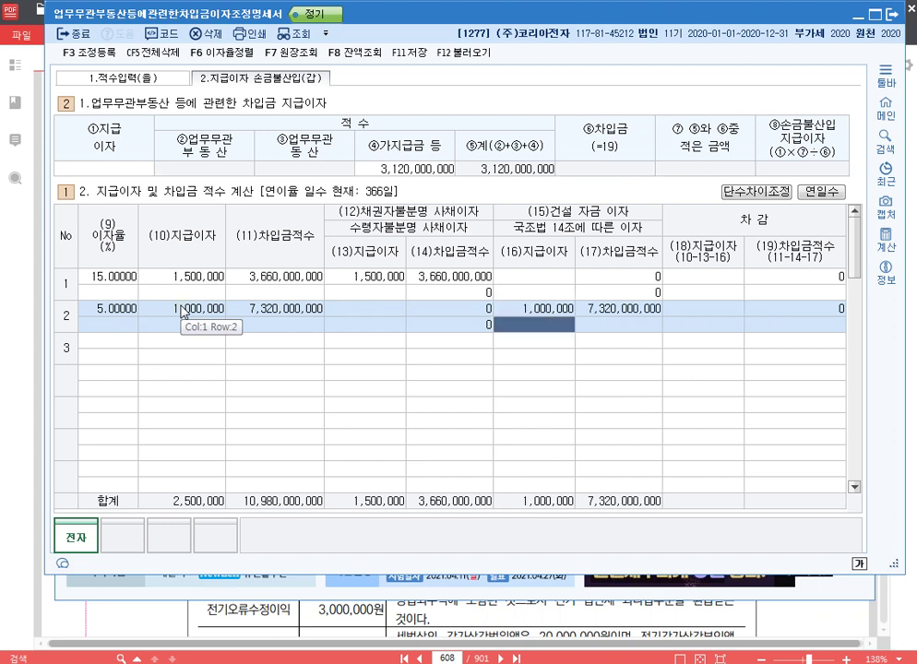
key(Return)
- Add a third borrowing row at a 6% interest rate with 지급이자 of 1,800,000 and no exclusions
text(6)
key(Return)
text(1800000)
key(Return)
key(Return)
key(Return)
key(Return)
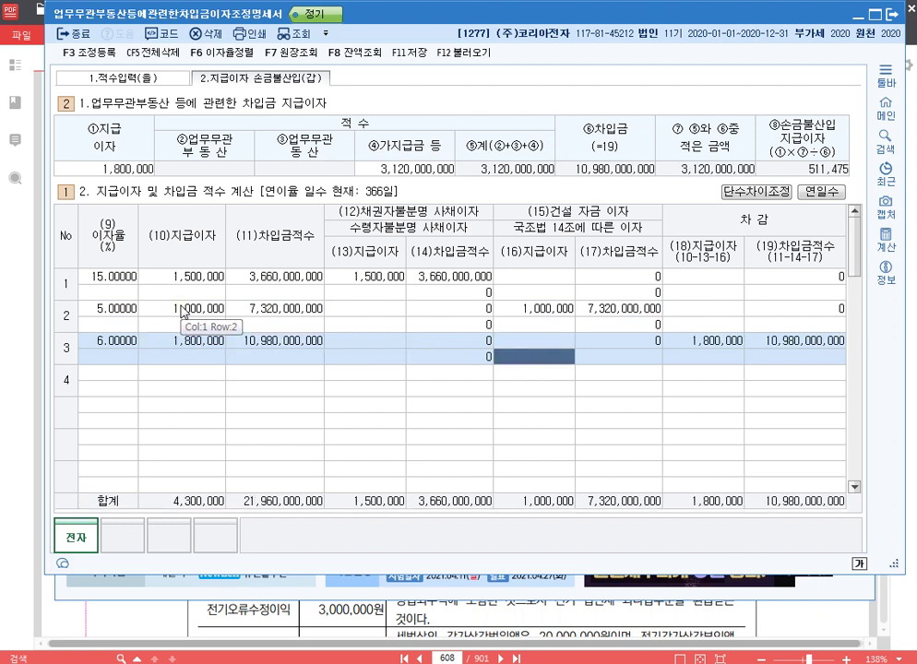
key(Return)
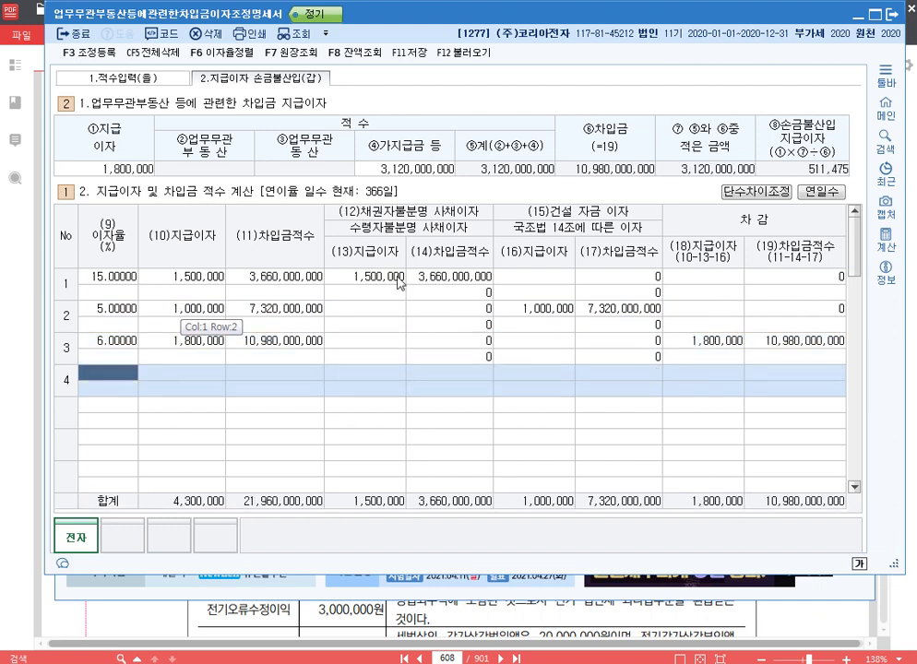
- Calculate 1,500,000 minus the 231,000 withholding tax with the built-in calculator, then close it
click(889, 245)
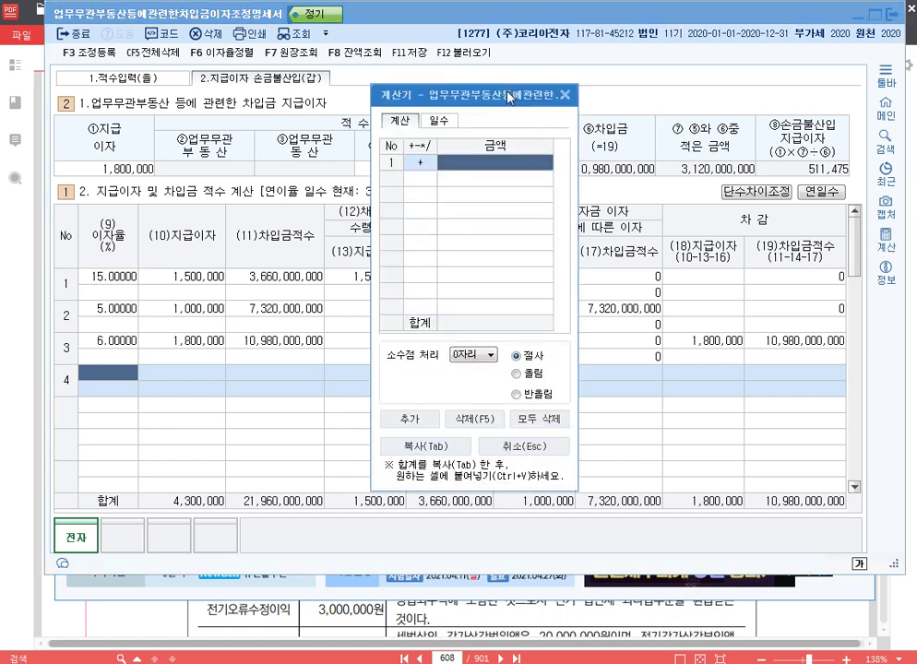
drag(420, 95, 600, 75)
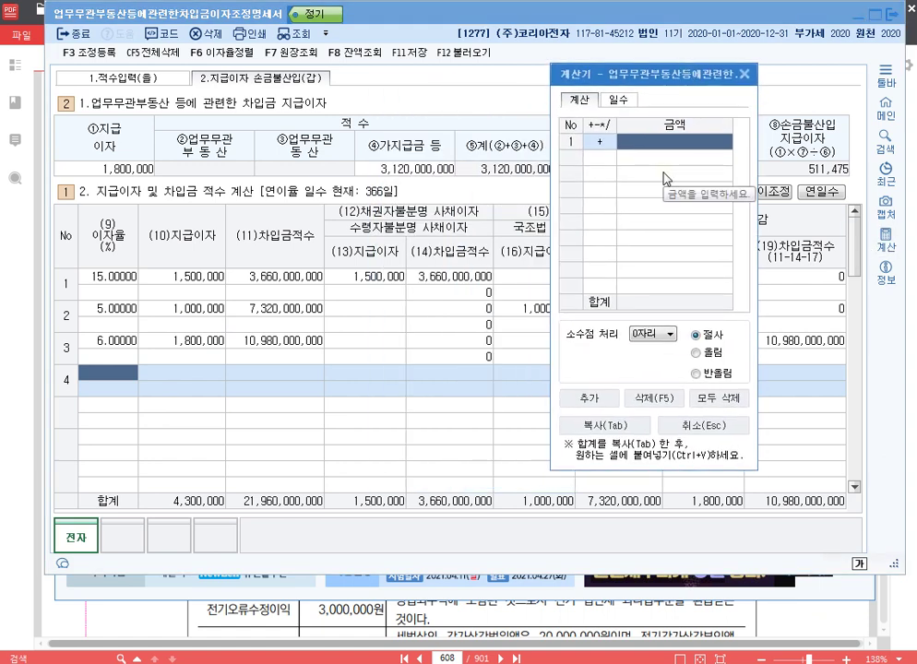
text(1500000)
key(Return)
key(minus)
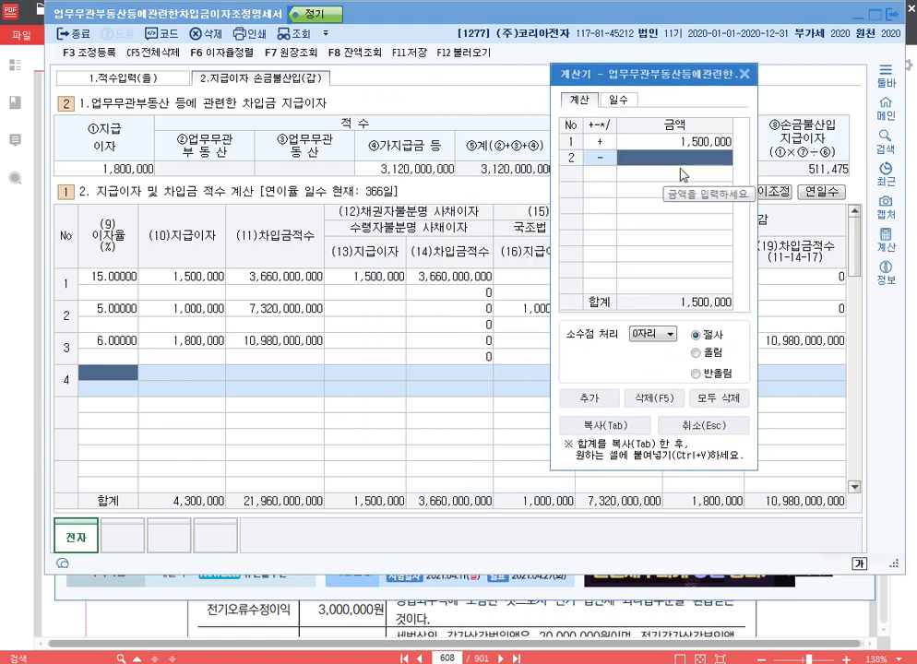
text(2310000)
key(Return)
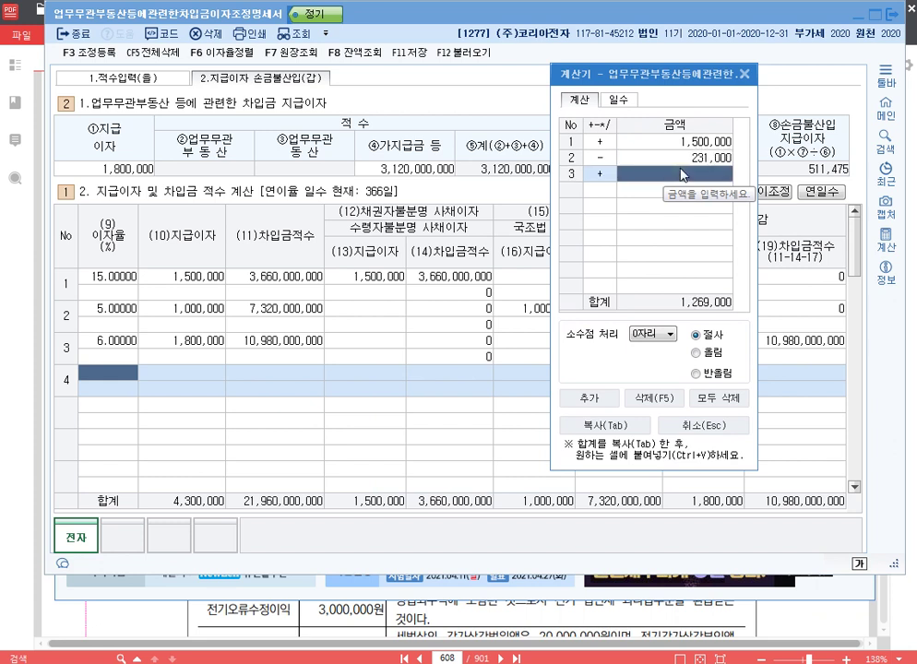
click(686, 163)
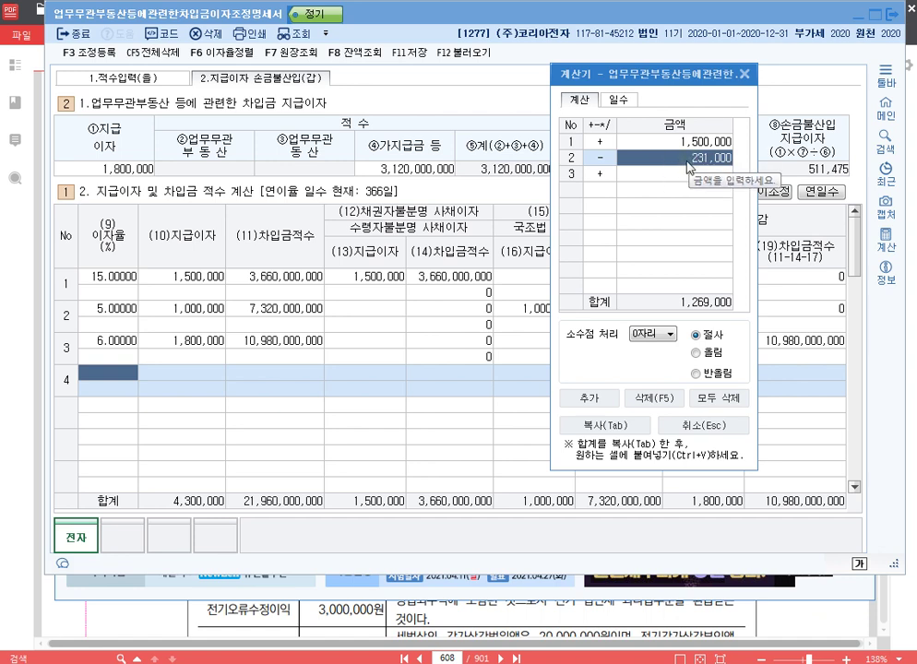
click(721, 428)
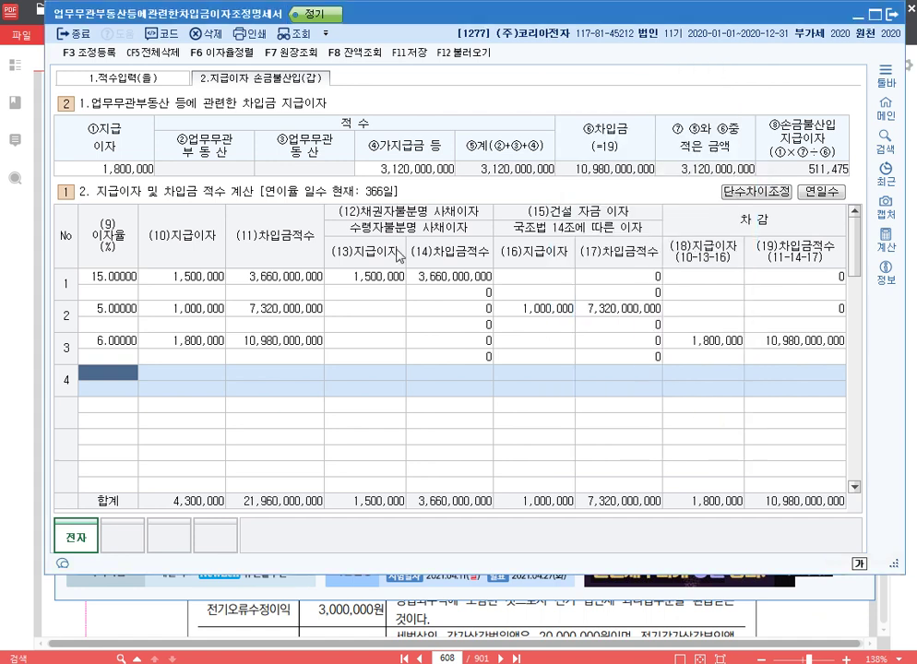
- Register the 손금불산입 adjustment 채권자불분명사채이자(원천세제외) for 1,269,000 with disposition 상여
key(F3)
click(196, 193)
key(F4)
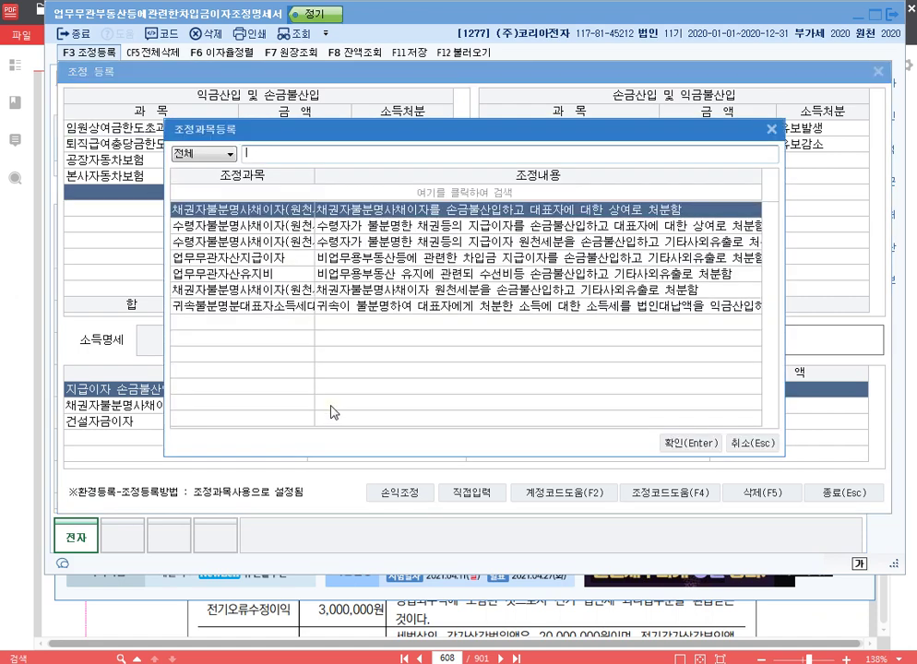
key(Return)
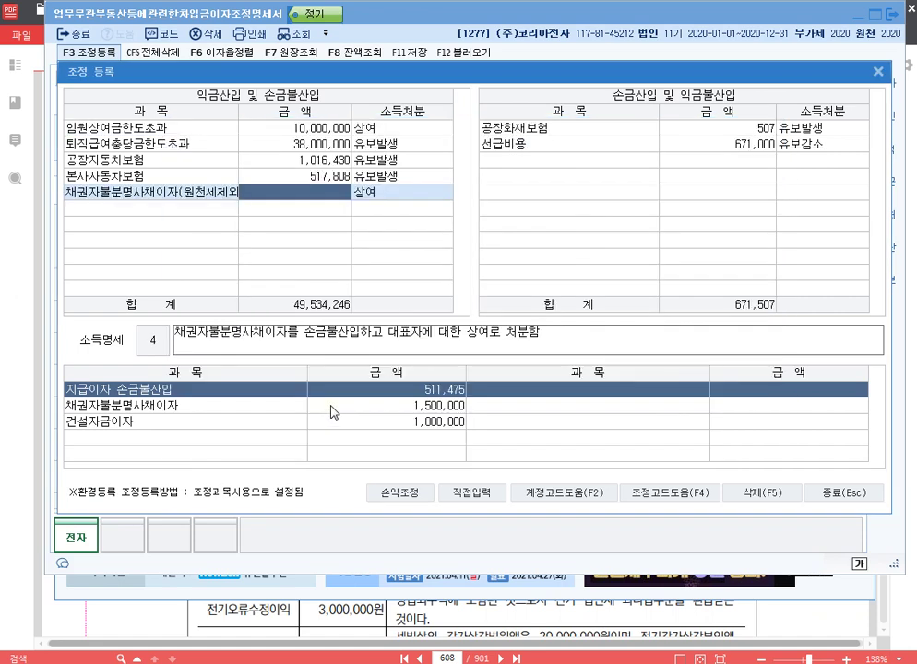
text(1269000)
key(Return)
key(Return)
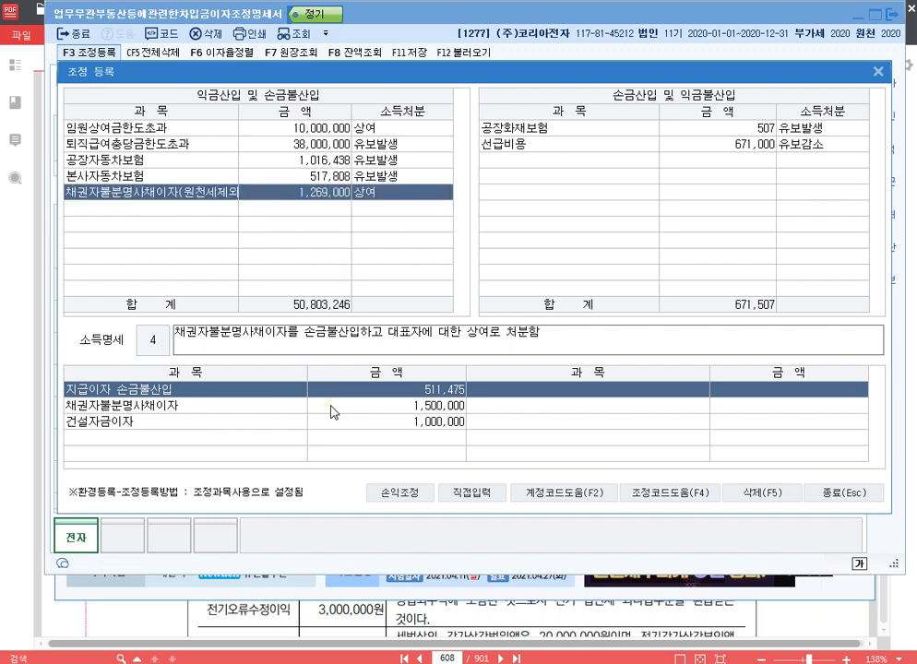
key(Return)
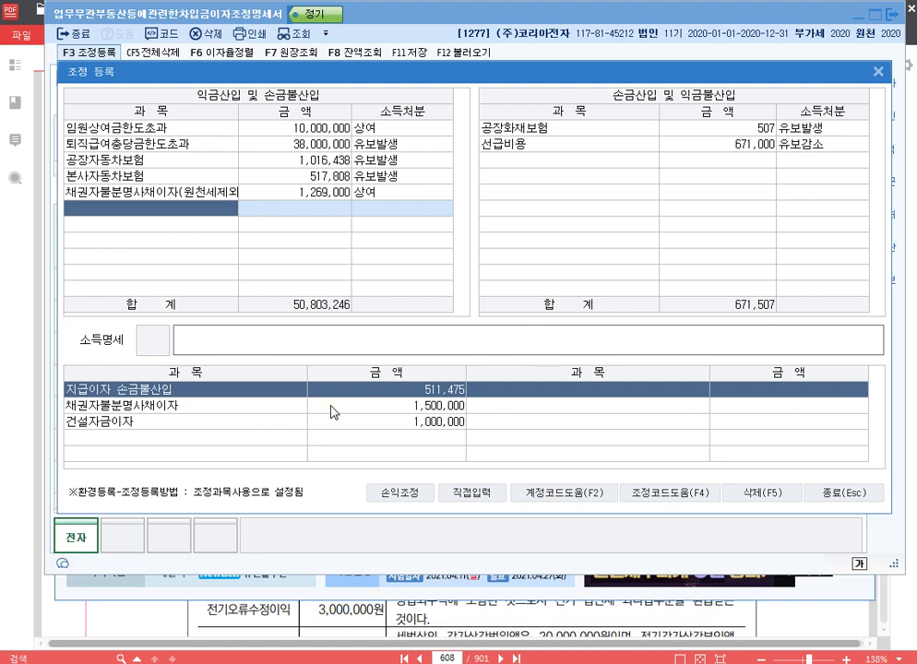
- Register the 손금불산입 adjustment 채권자불분명사채이자(원천세분) for 231,000 with disposition 기타사외유출
key(Up)
key(Down)
key(F4)
key(Down)
key(Down)
key(Down)
key(Down)
key(Down)
key(Return)
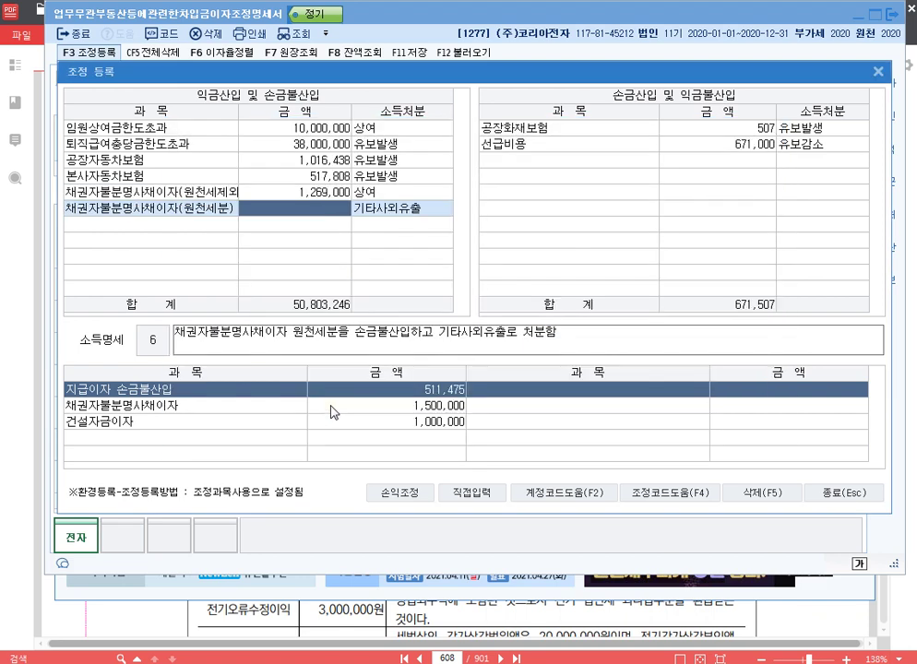
text(2310000)
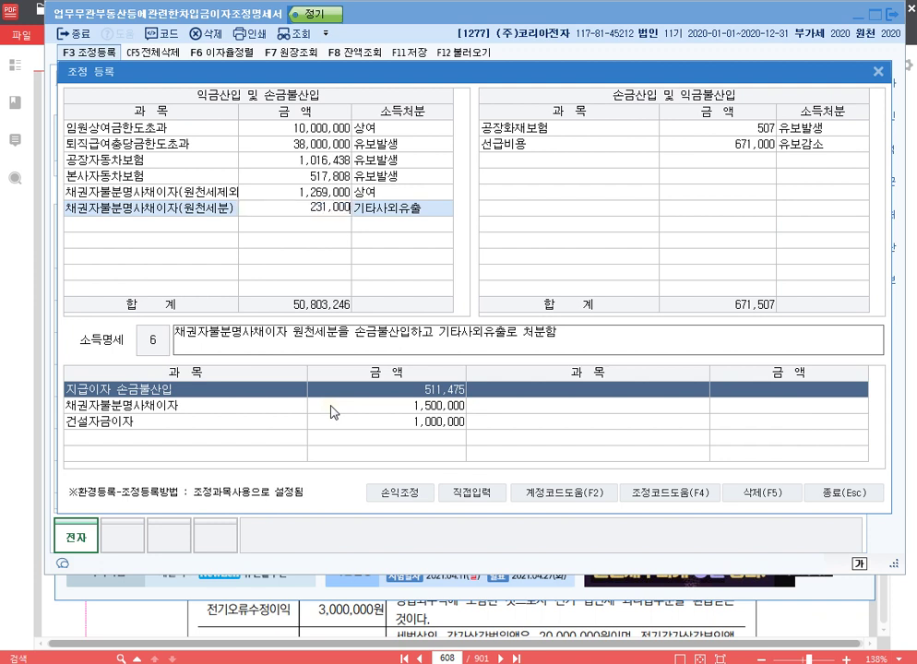
key(Return)
key(Return)
key(Return)
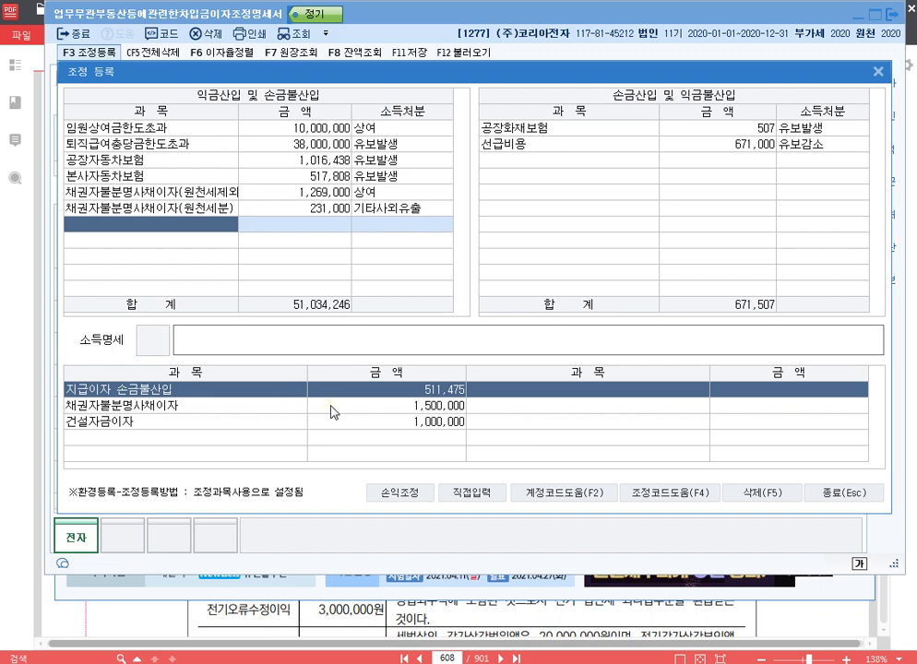
- Add the directly entered 손금불산입 adjustment 건설자금이자 for 1,000,000 with disposition 유보발생
click(474, 492)
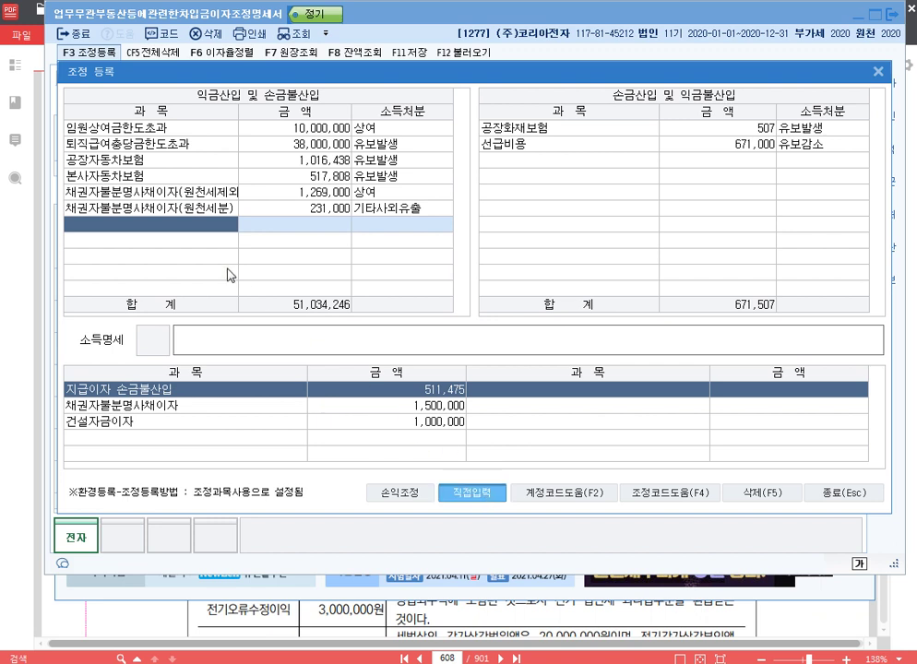
text(건설자)
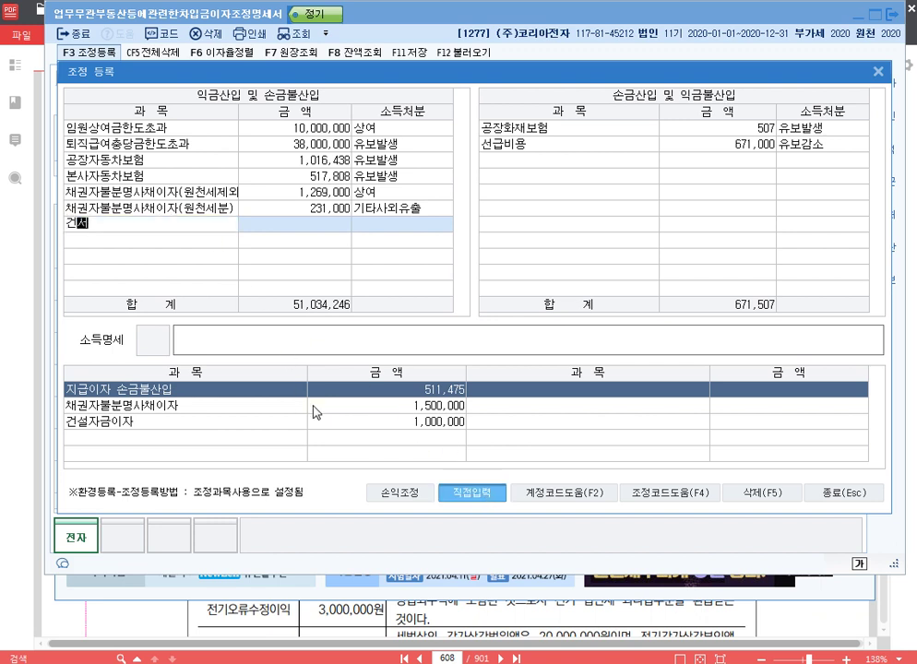
text(금이자)
key(Return)
text(1000000)
key(Return)
text(1)
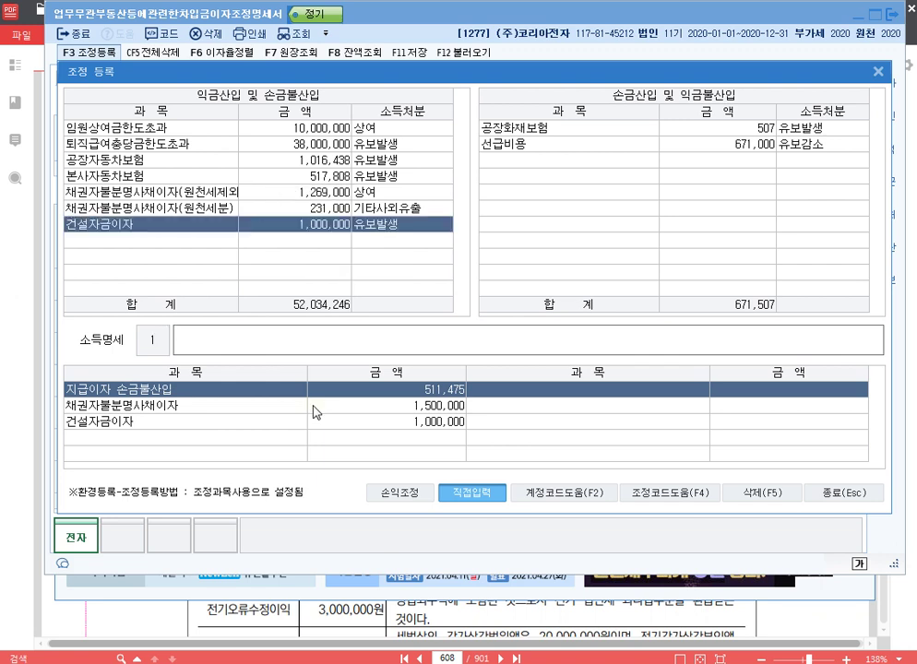
- Enter "손금불산입 건설자금이자 조정" as the 소득명세 description of the 건설자금이자 adjustment
text(손금불산입 건설자금이자 )
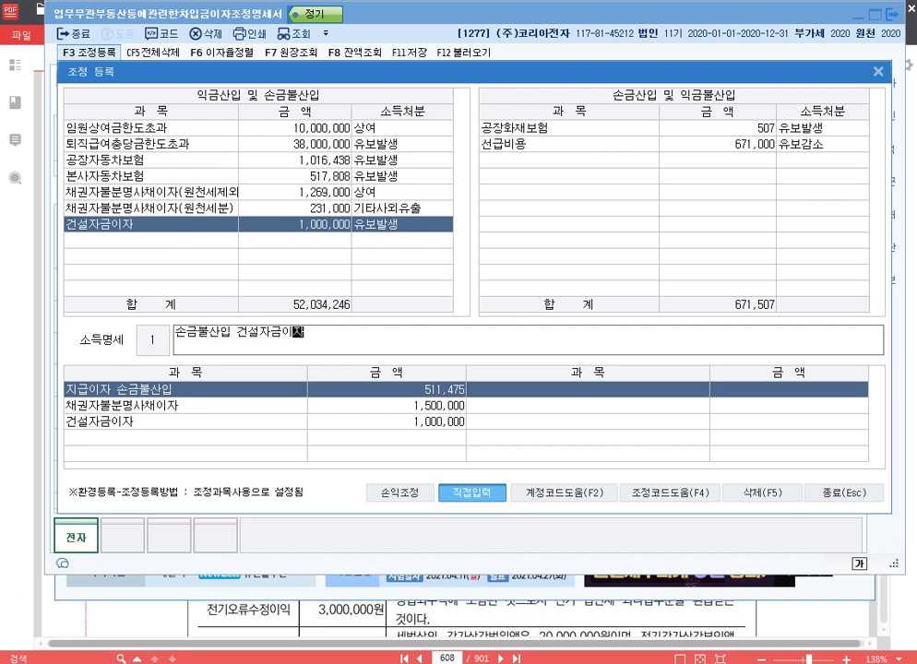
text(조정)
key(Return)
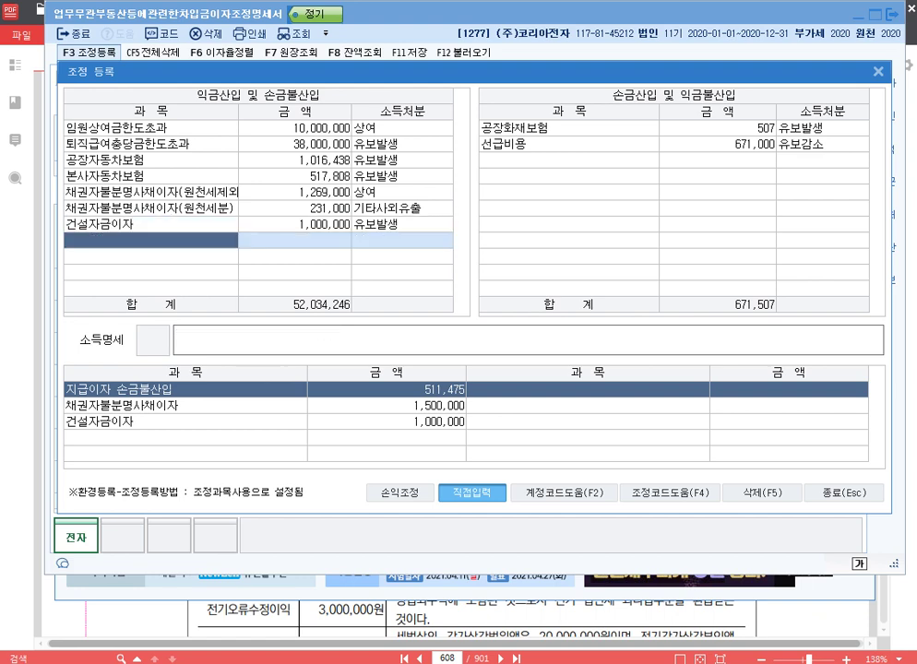
- Register the 손금불산입 adjustment 업무무관자산지급이자 for 511,475 with disposition 기타사외유출, and close the adjustment registration
key(F4)
key(Down)
key(Down)
key(Down)
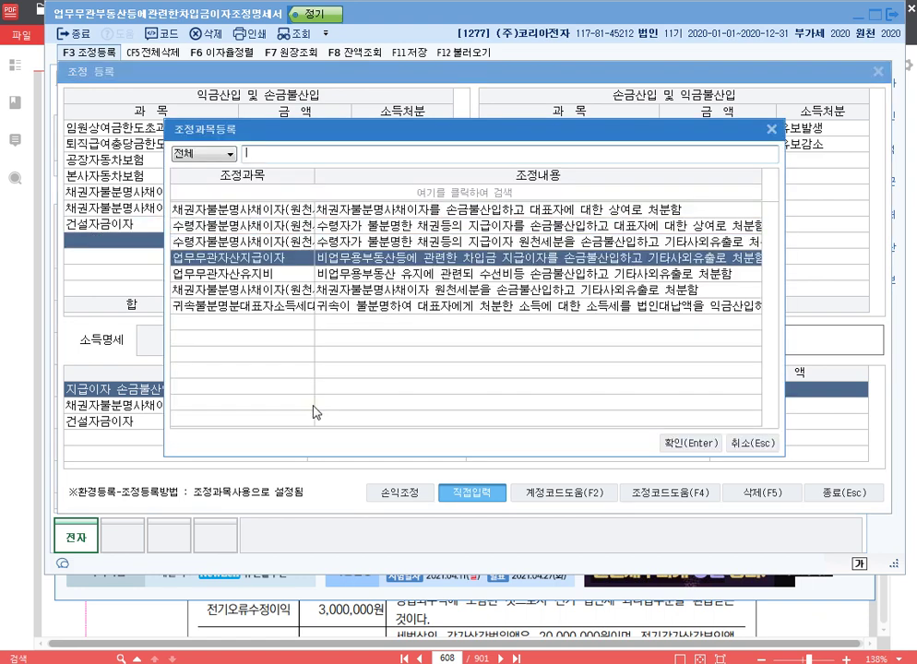
key(Return)
text(5)
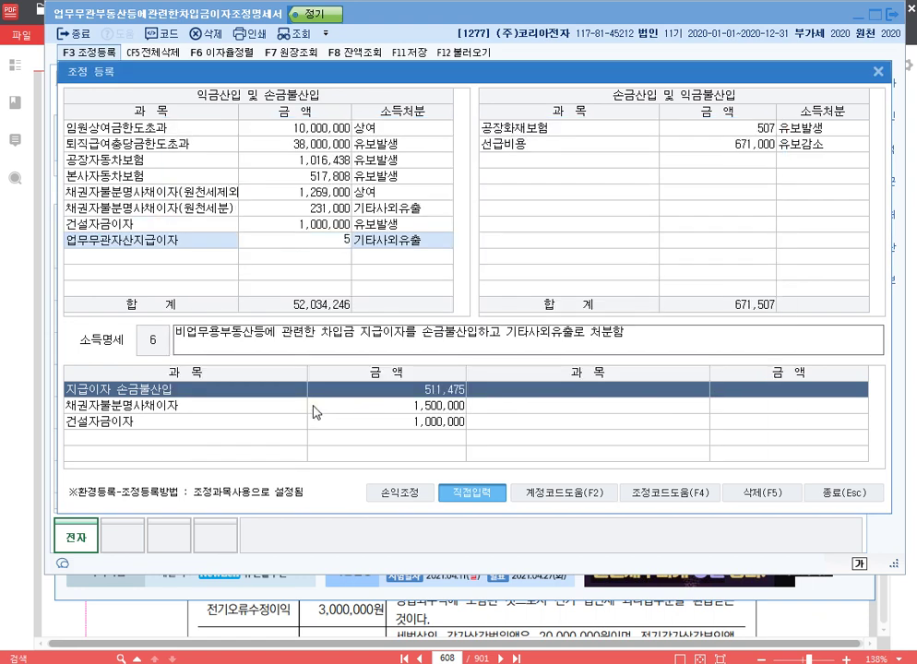
text(11,475)
key(Down)
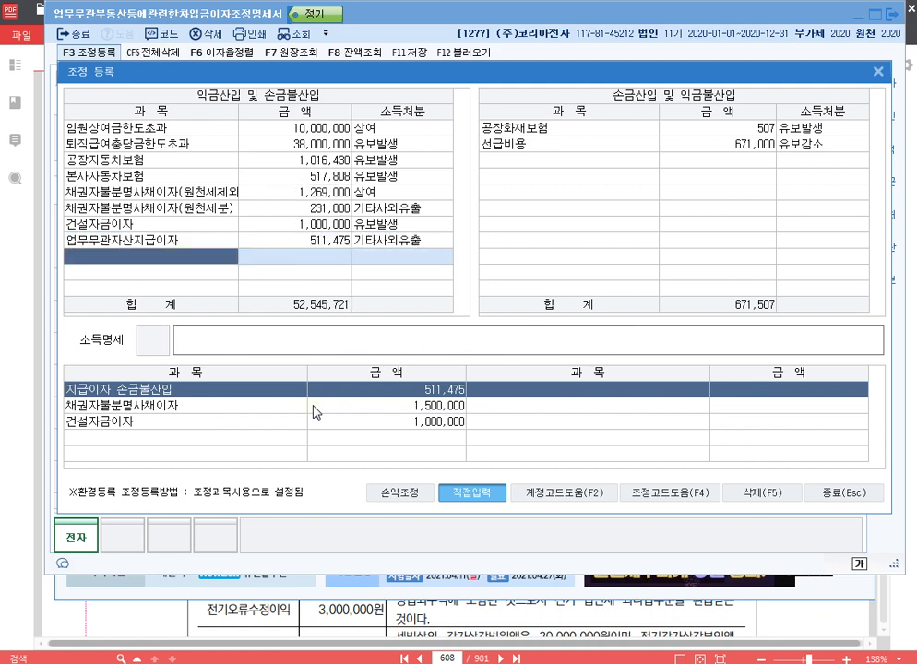
click(878, 72)
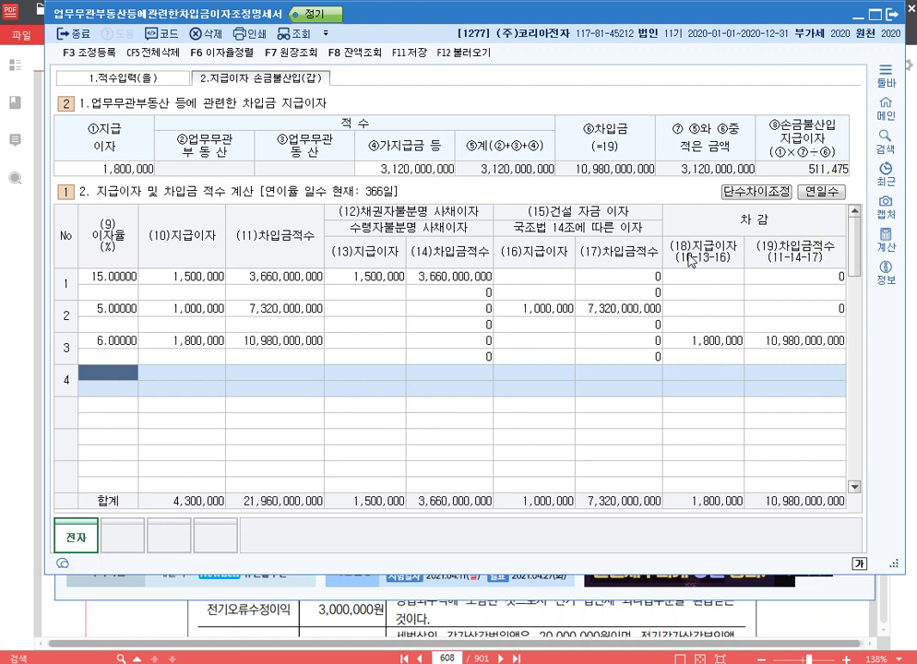
- Change the 연일수 used for the 차입금적수 calculation to 365일
click(820, 192)
click(373, 254)
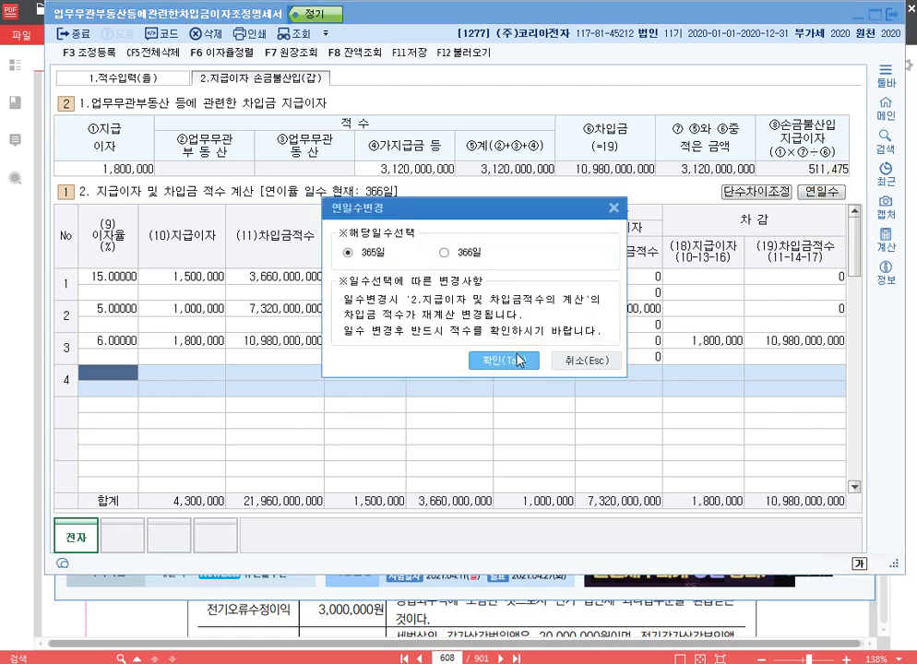
click(506, 364)
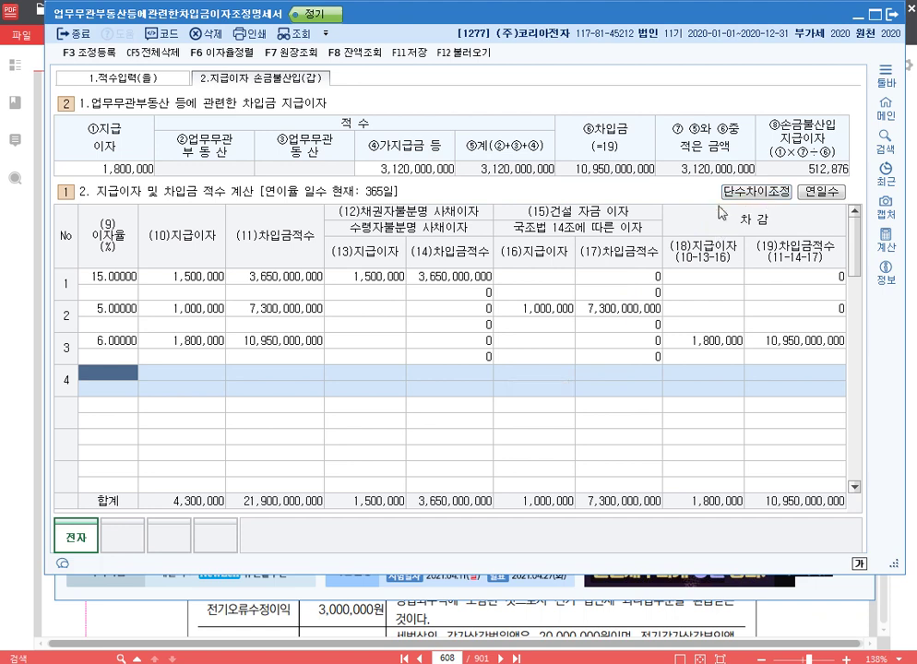
click(821, 196)
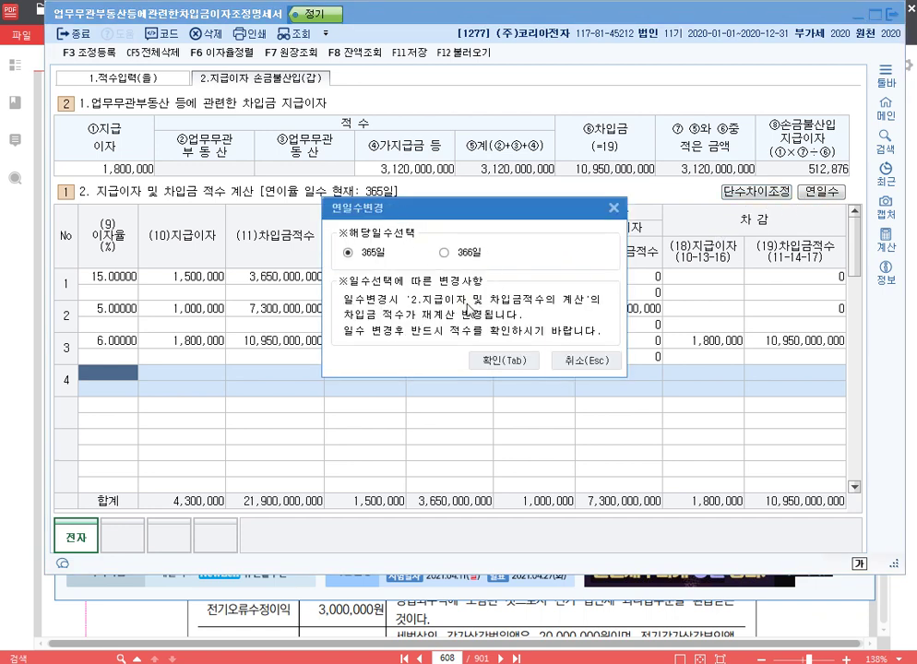
click(503, 363)
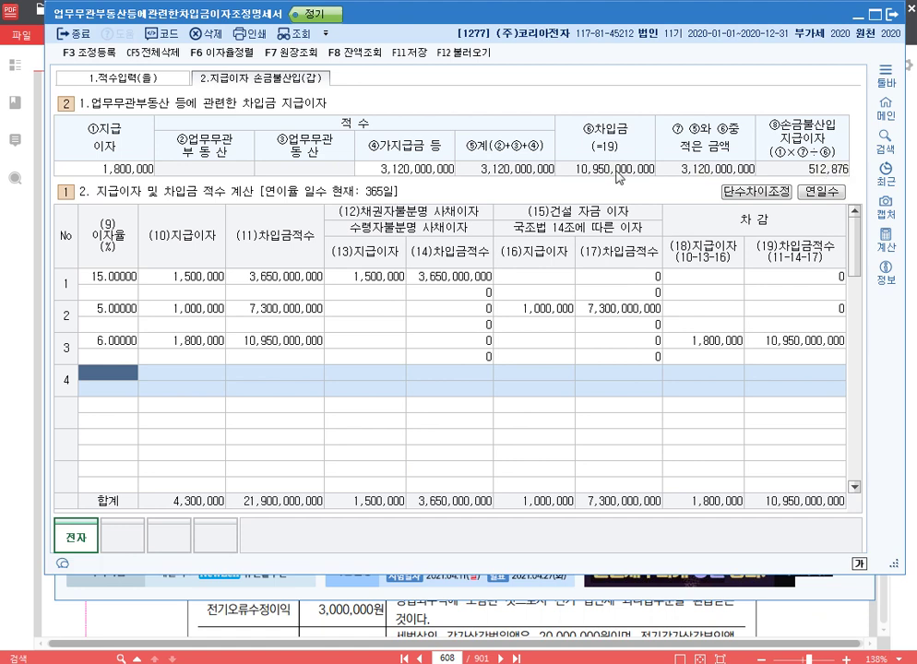
- Reopen the adjustment registration and set the 업무무관자산지급이자 amount to 512,876
click(85, 52)
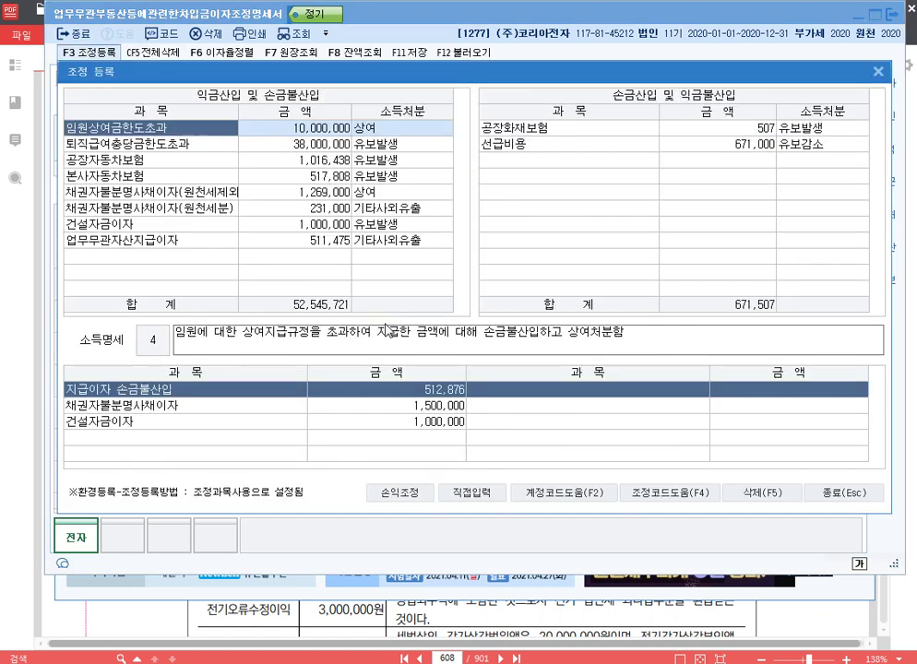
click(320, 242)
text(512876)
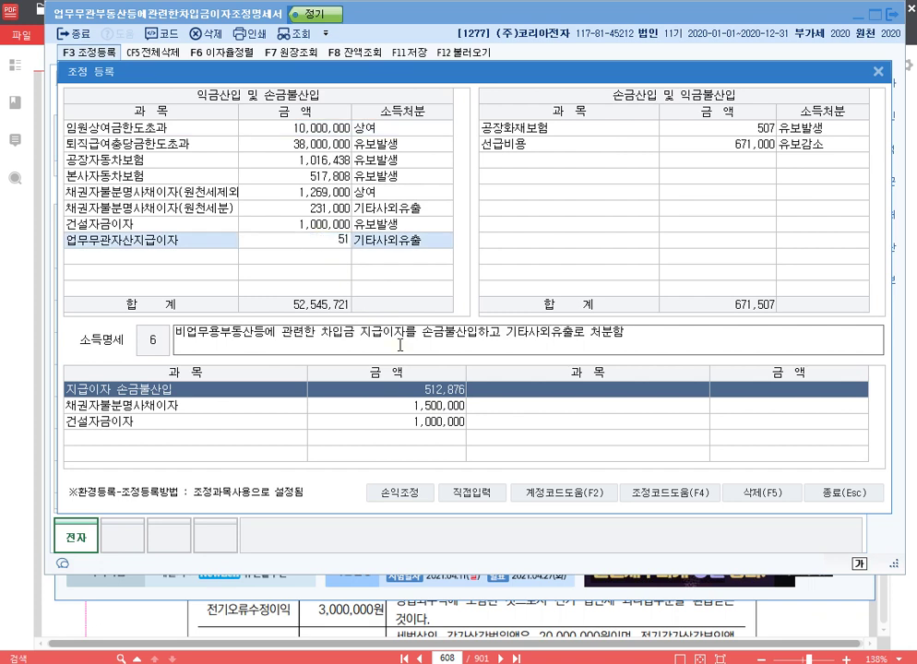
key(Return)
key(Return)
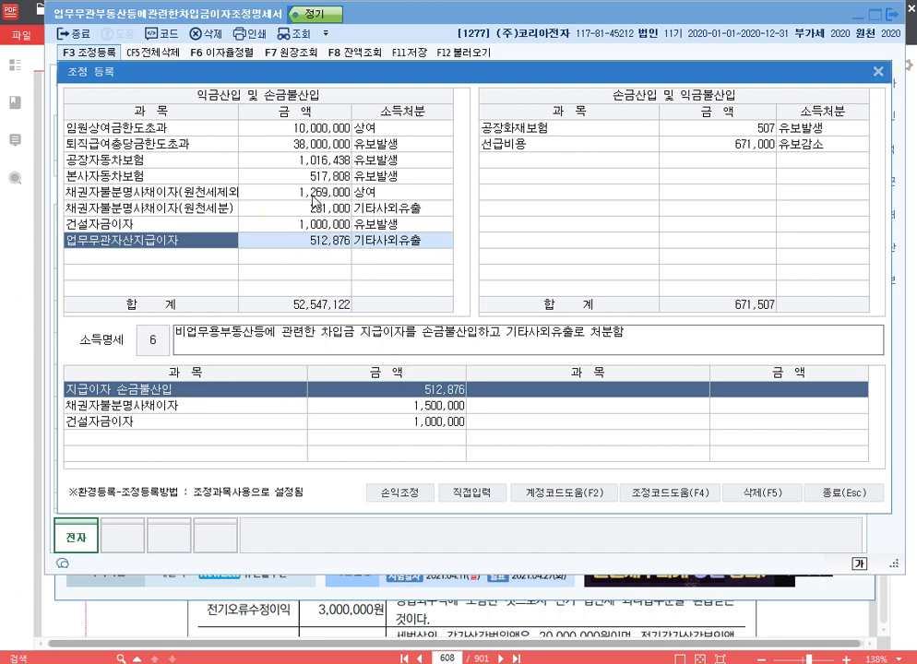
- Check the four interest-related 손금불산입 adjustments, then close the adjustment registration and the statement
click(316, 196)
click(316, 208)
click(318, 224)
click(321, 240)
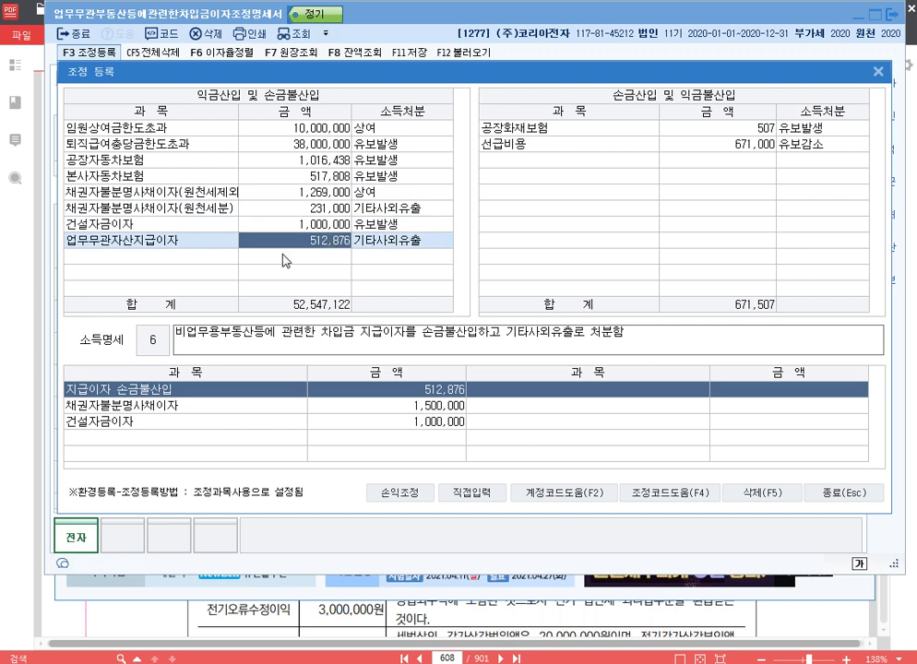
click(322, 210)
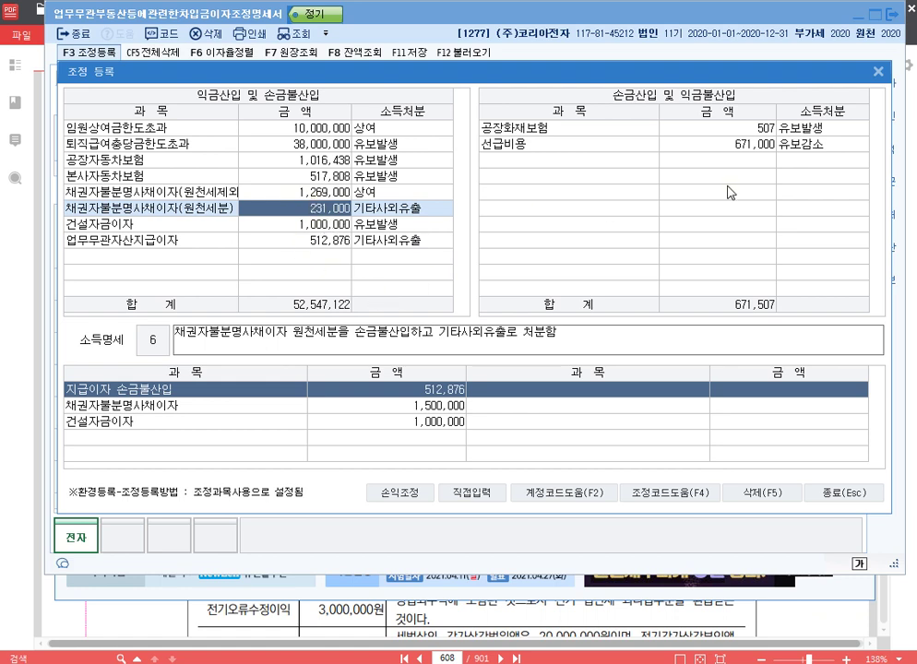
click(878, 71)
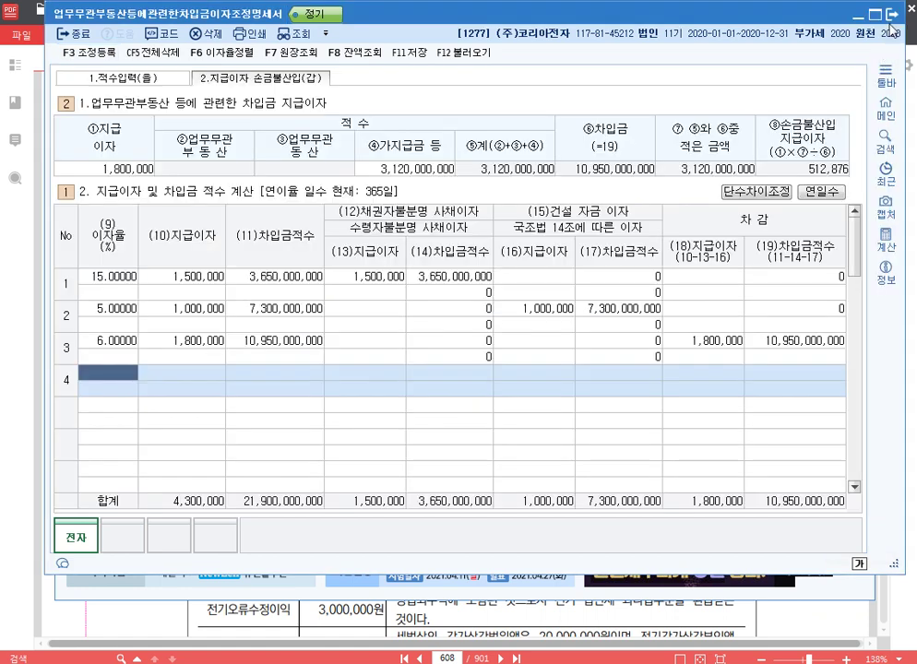
click(891, 15)
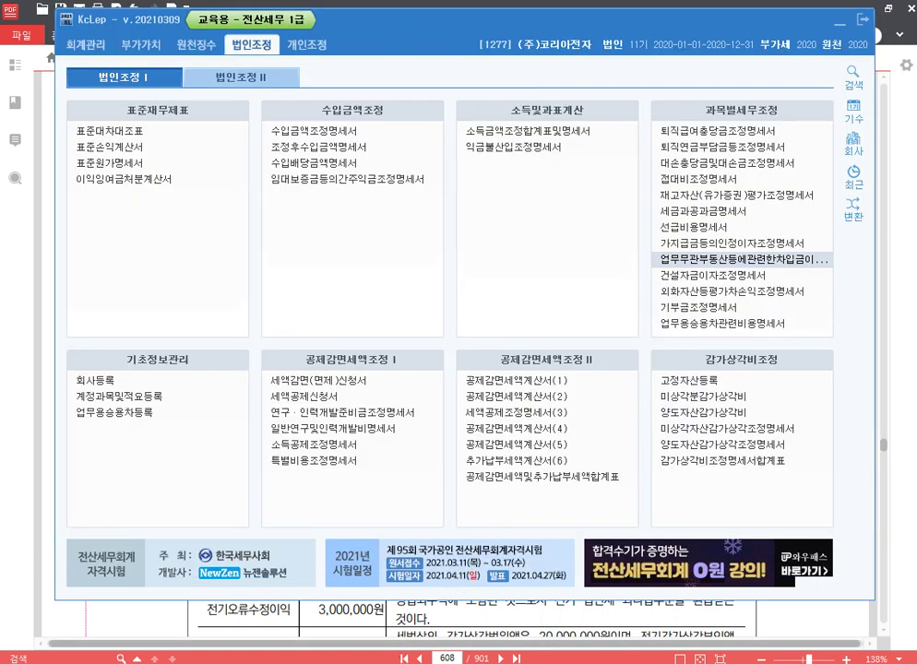
- Switch to the 20210316.hwp notes and add a line with p.655 and company code 1281
key(alt+Tab)
key(Return)
text(p.)
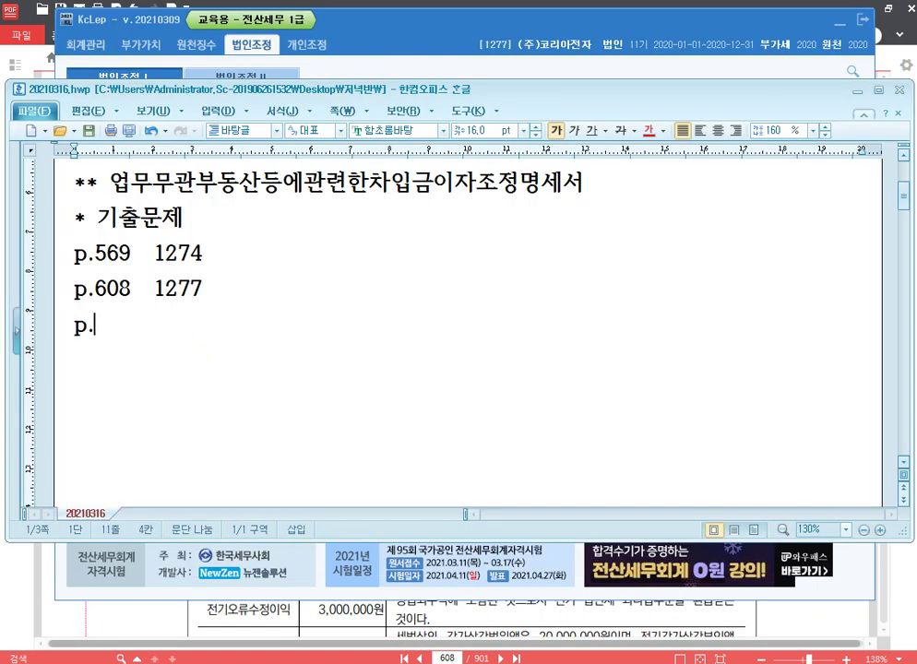
text(655)
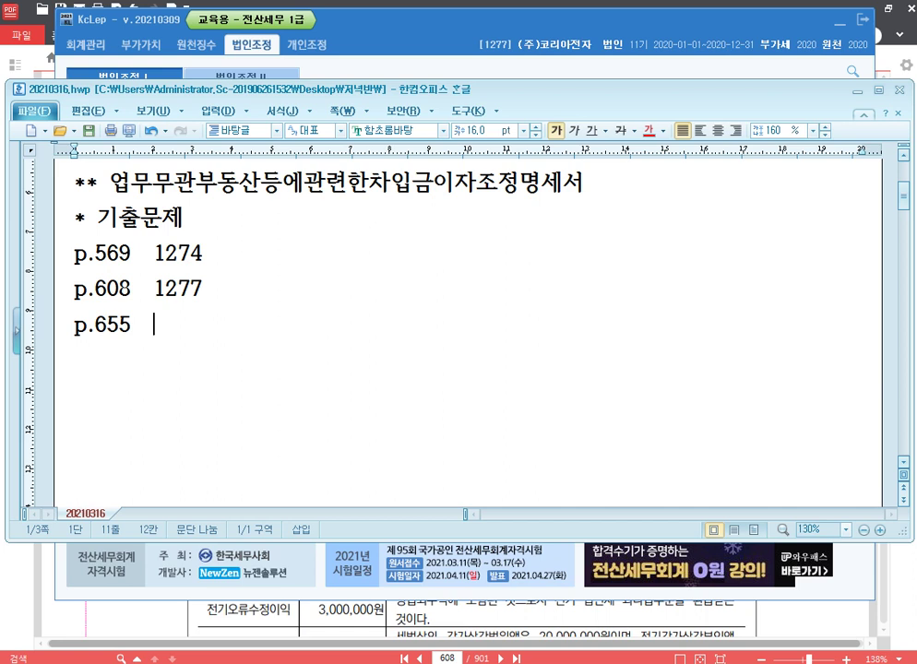
text(1281)
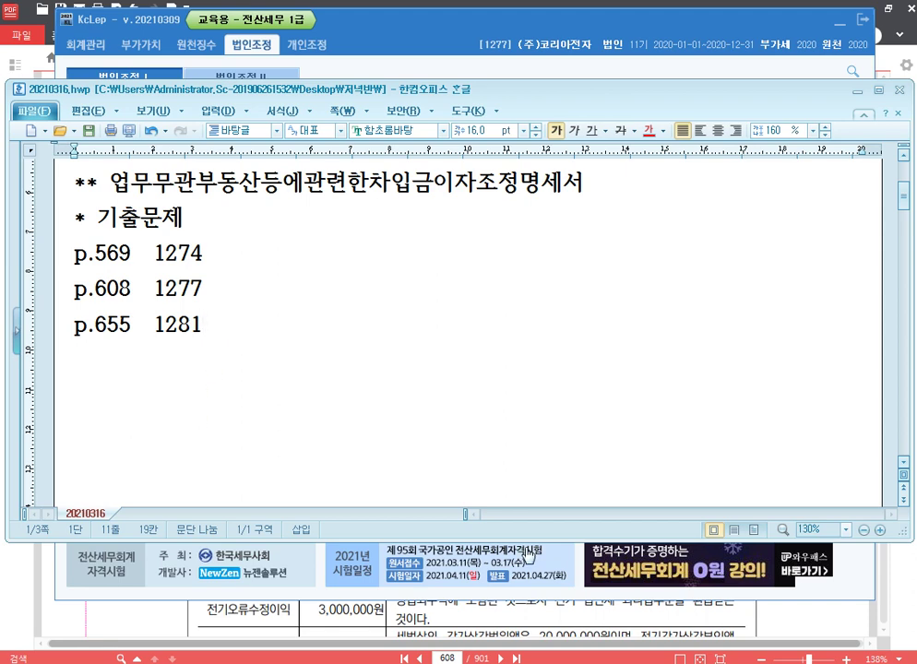
- Go to page 655 of the textbook in 알PDF and bring all of problem [3] into view
drag(460, 656, 377, 658)
text(655)
key(Return)
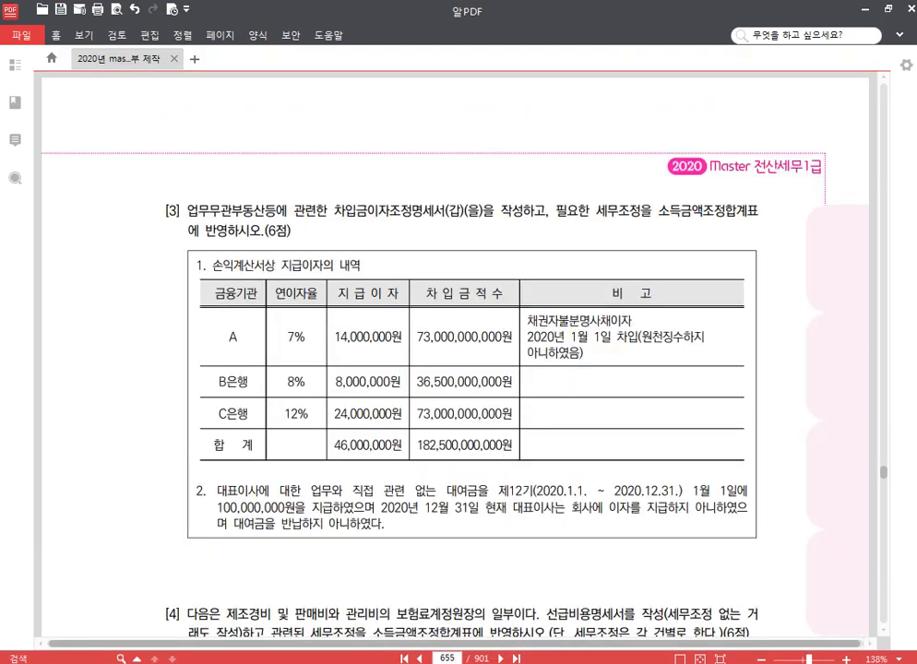
drag(403, 554, 403, 445)
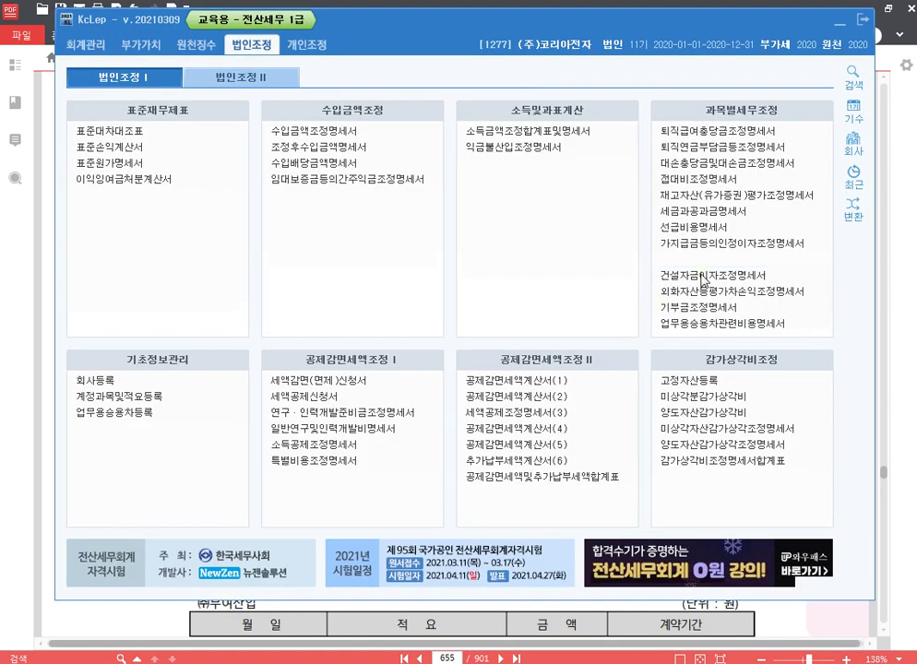
- Switch to KcLep and change the working company to code 1281
key(alt+Tab)
click(865, 146)
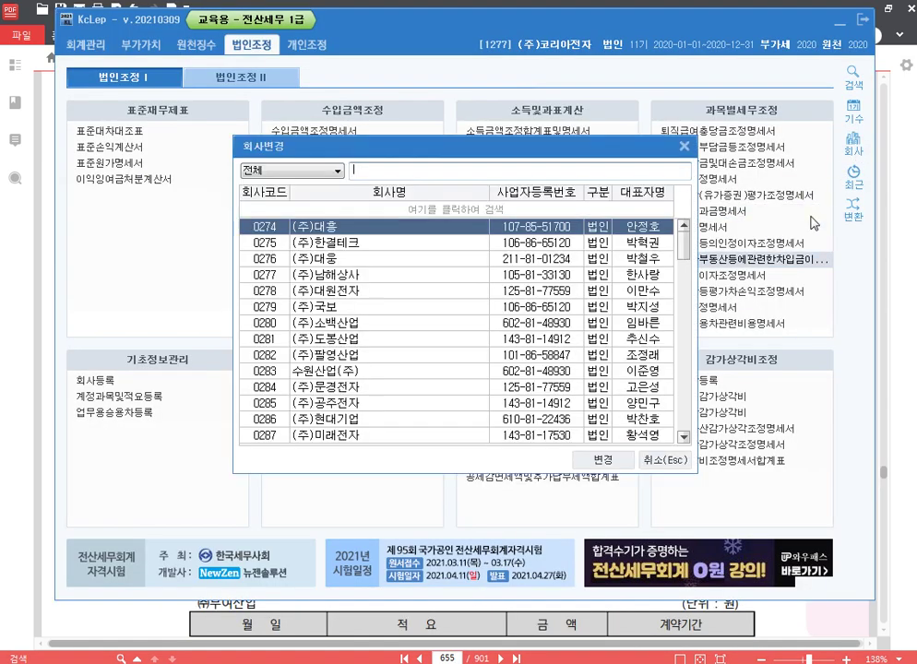
text(1281)
key(Return)
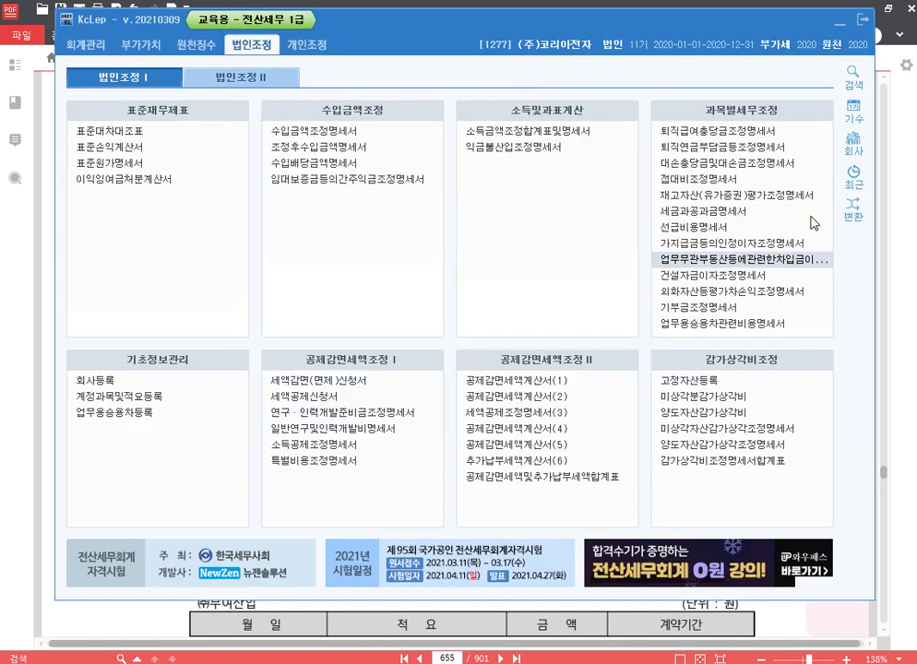
- Read problem [3] in the PDF, then open the 업무무관부동산등에관련한차입금이자조정명세서 in KcLep
key(alt+Tab)
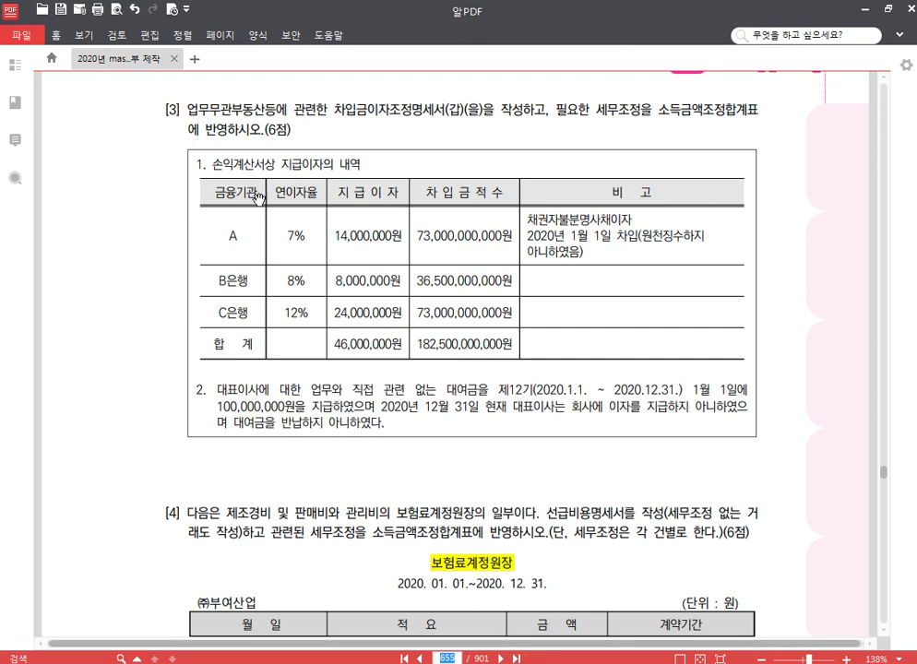
key(alt+Tab)
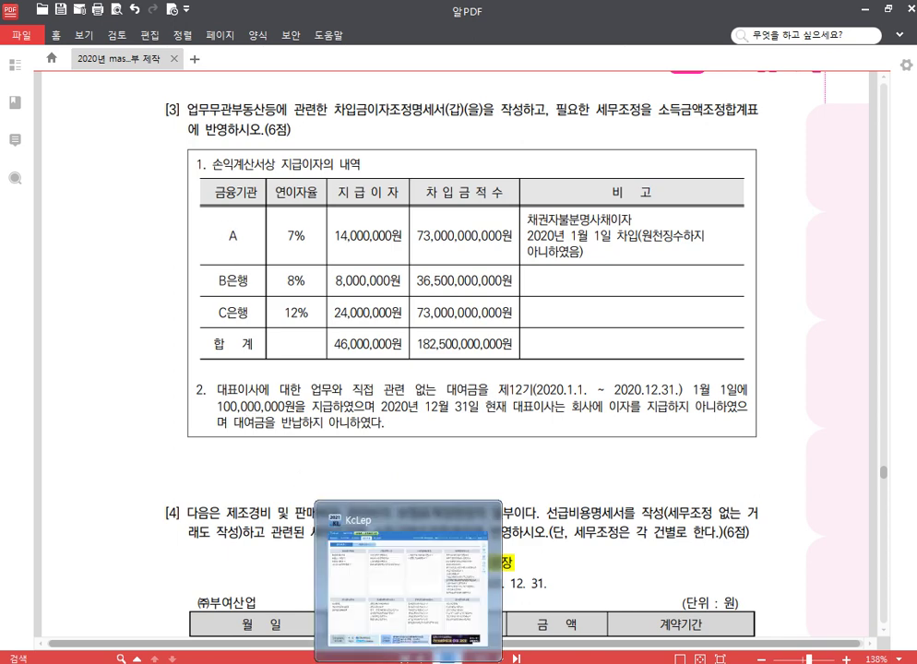
click(739, 262)
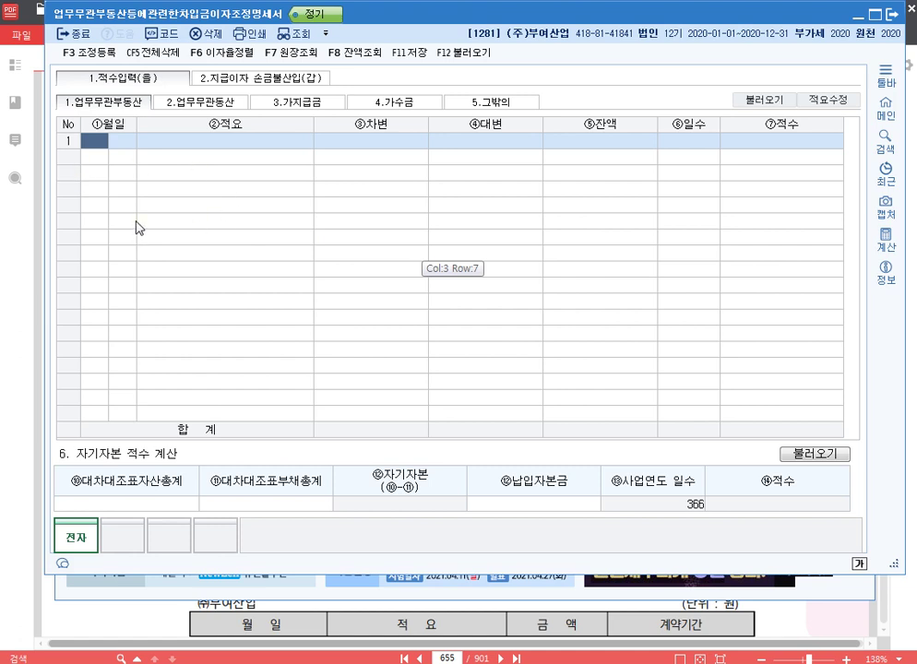
- Enter a 가지급금 row dated 1월 1일 with 적요 지급 and 차변 100,000,000 in 적수입력(을)
click(283, 104)
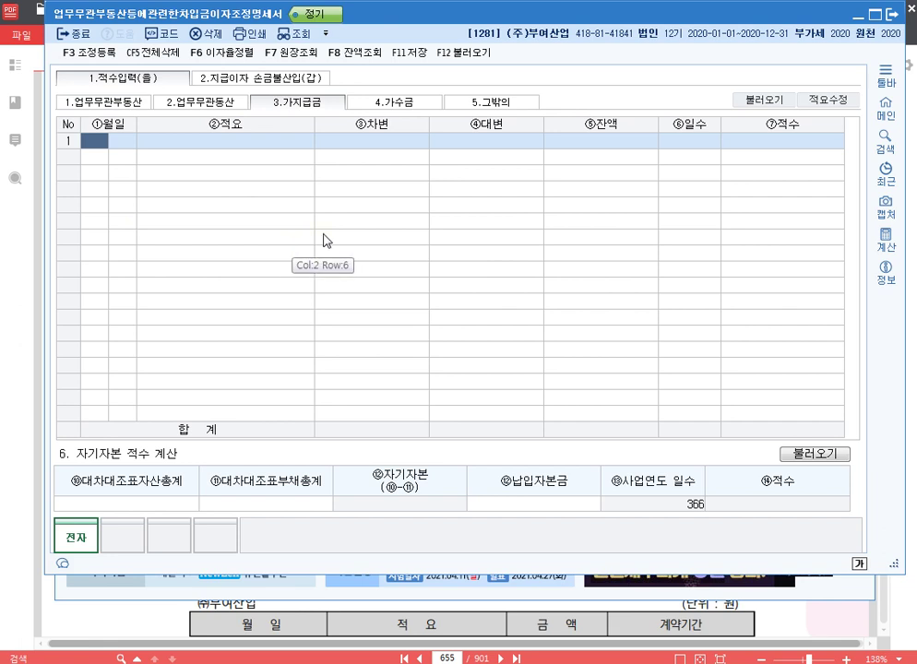
text(1)
key(Return)
text(1)
key(Return)
text(2)
key(Return)
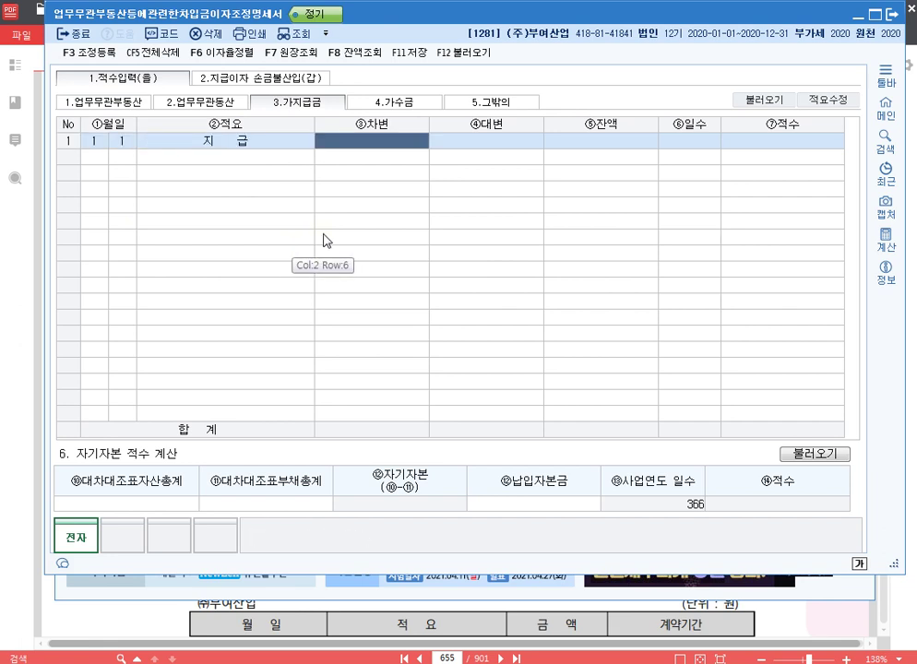
text(100000000)
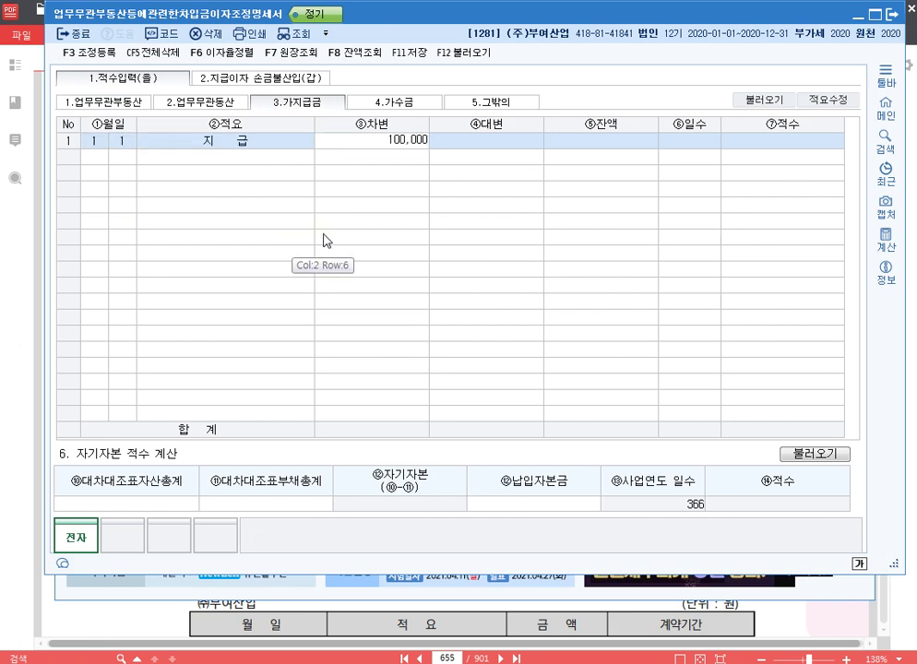
key(Return)
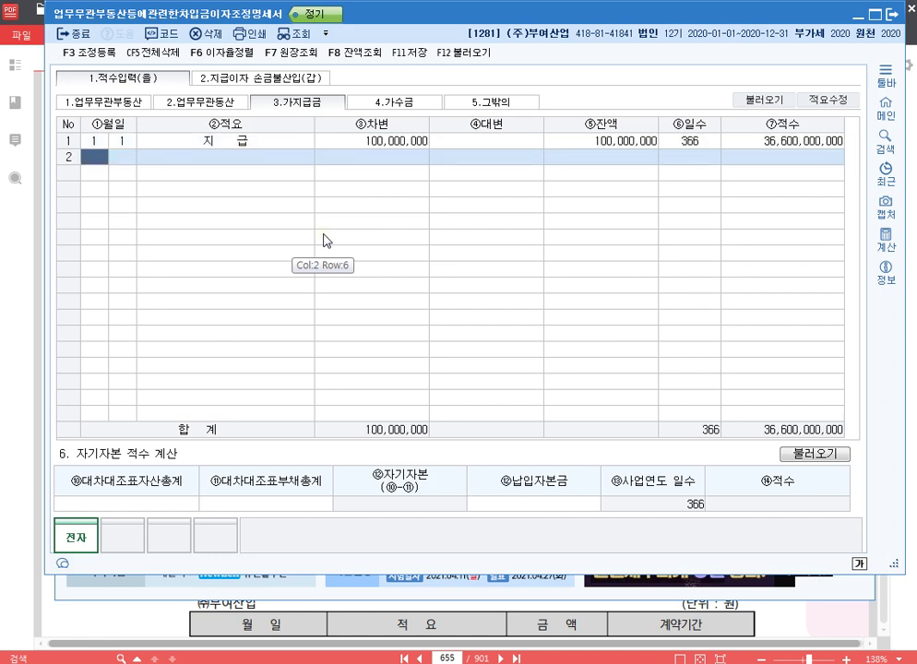
click(390, 146)
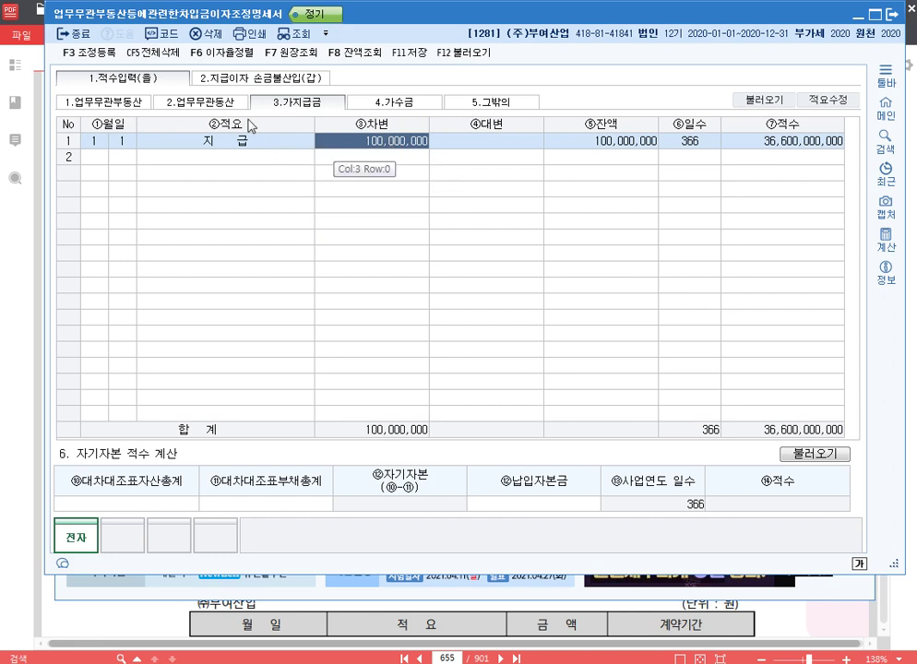
- In 지급이자 손금불산입(갑), enter a 7% row with 지급이자 14,000,000 and 채권자불분명 사채이자 14,000,000
click(269, 79)
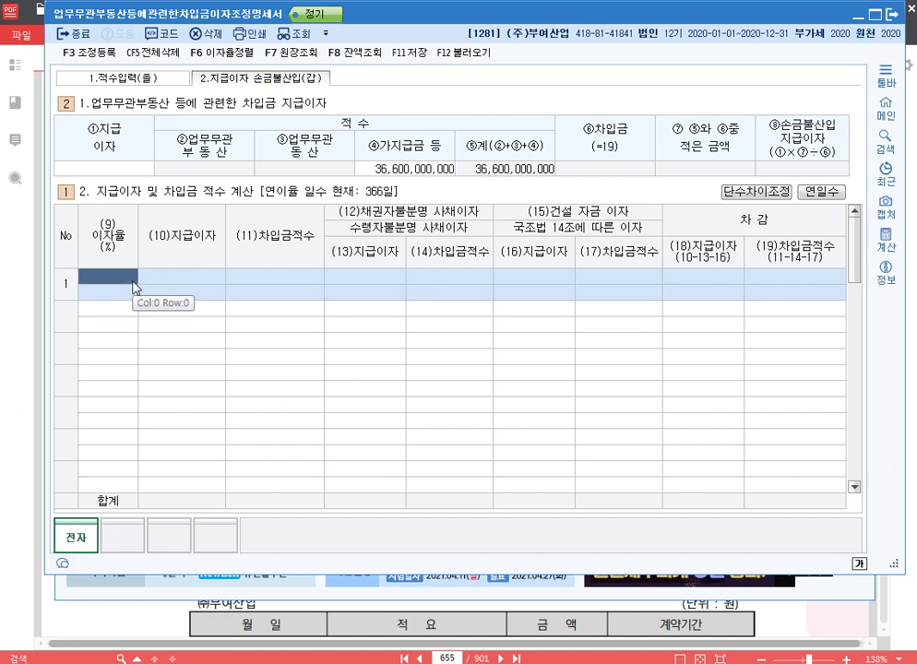
text(7)
key(Return)
text(14,000,000)
key(Return)
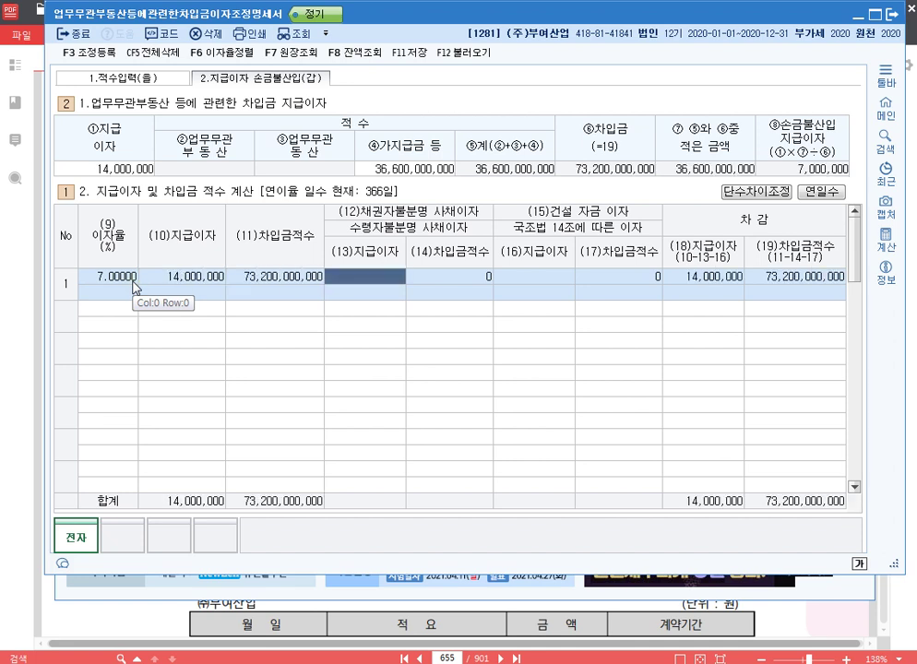
text(14000000)
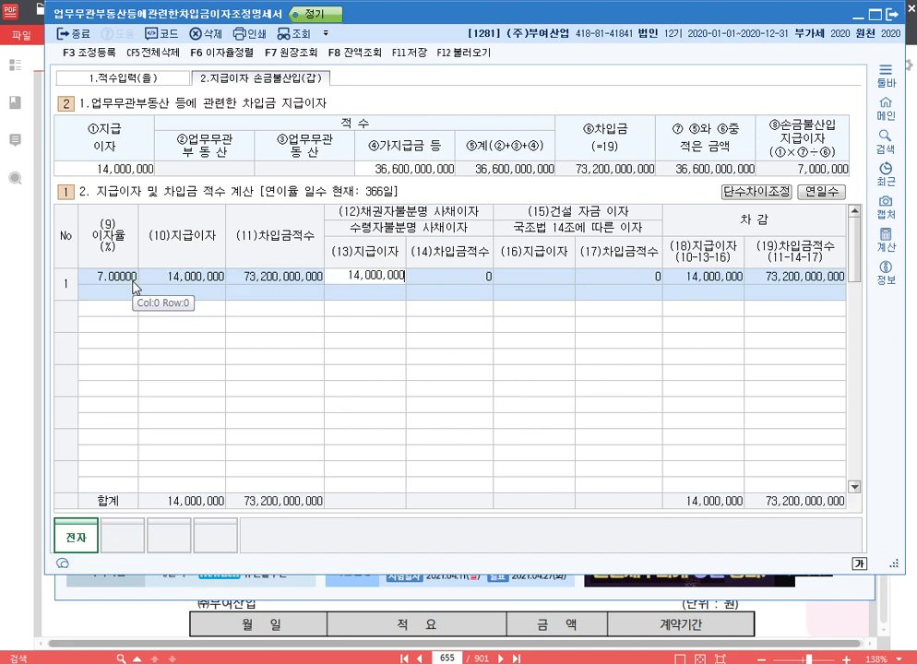
key(Return)
key(Return)
- Enter the second loan row with 이자율 8% and 지급이자 8,000,000, leaving its remaining columns blank
text(8)
key(Return)
text(8000000)
key(Return)
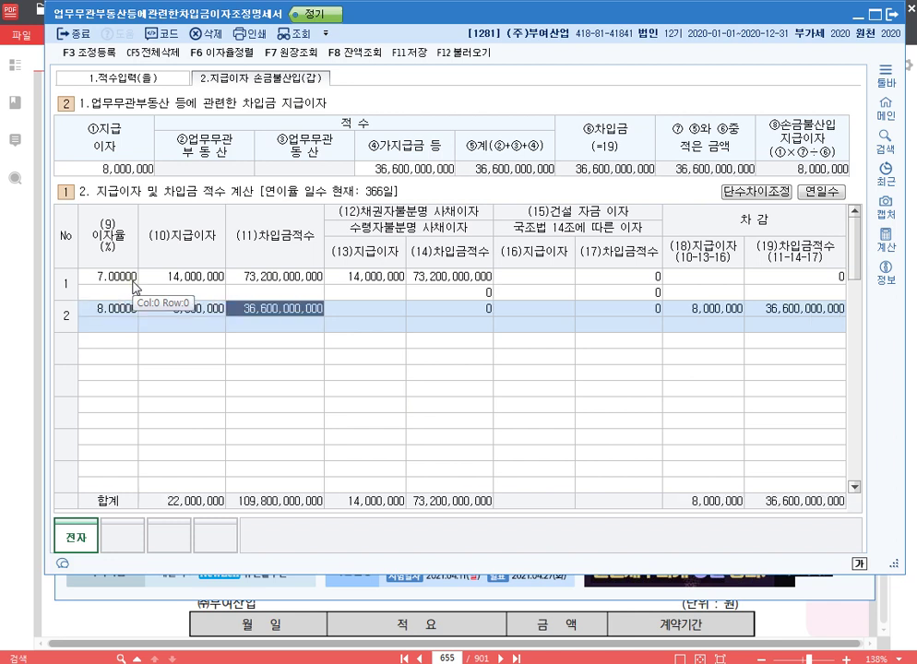
key(Return)
key(Return)
key(Return)
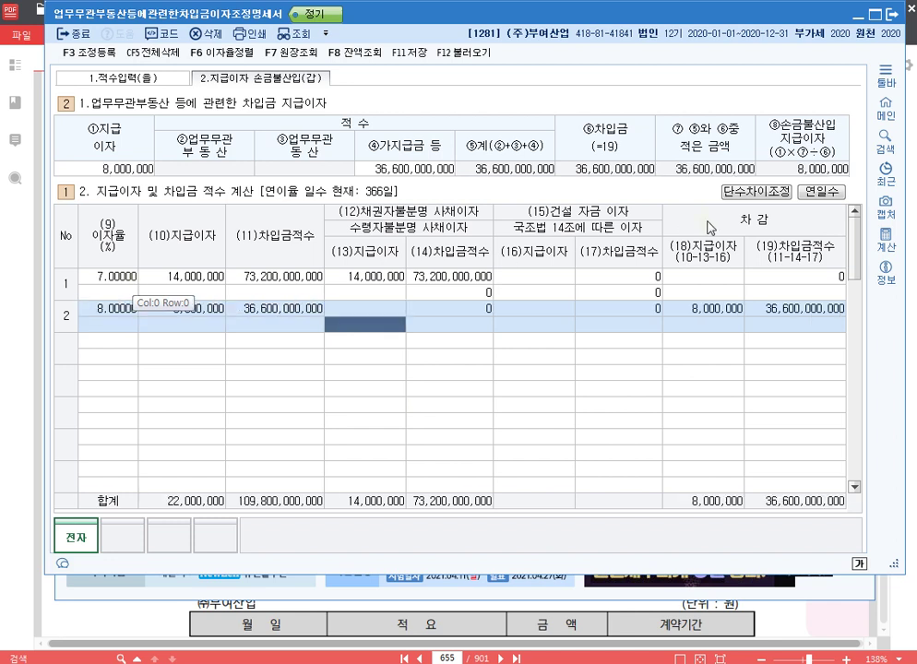
- Enter the third loan row with 이자율 12% and 지급이자 24,000,000, leaving its remaining columns blank
text(12)
key(Return)
text(24000000)
key(Return)
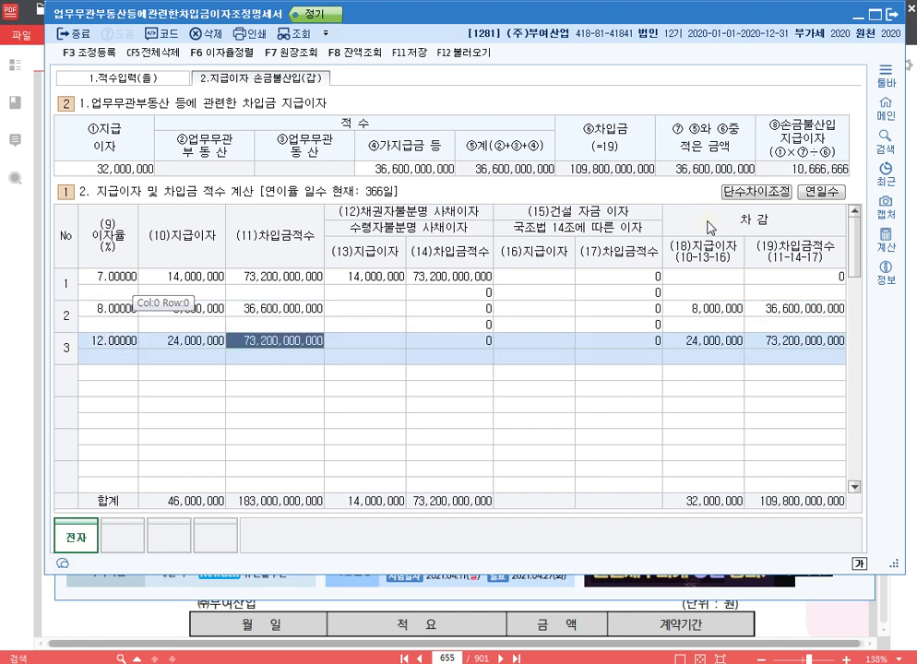
key(Return)
key(Return)
key(Return)
key(Return)
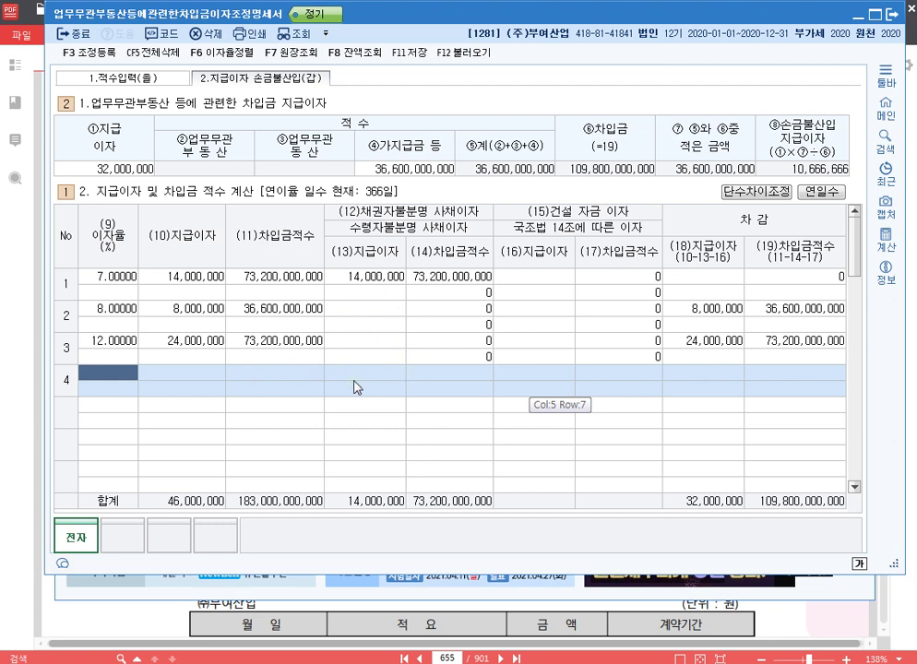
- In 조정 등록, add 채권자불분명사채이자(원천세제외) of 14,000,000 with 소득처분 상여 under 익금산입 및 손금불산입
click(380, 279)
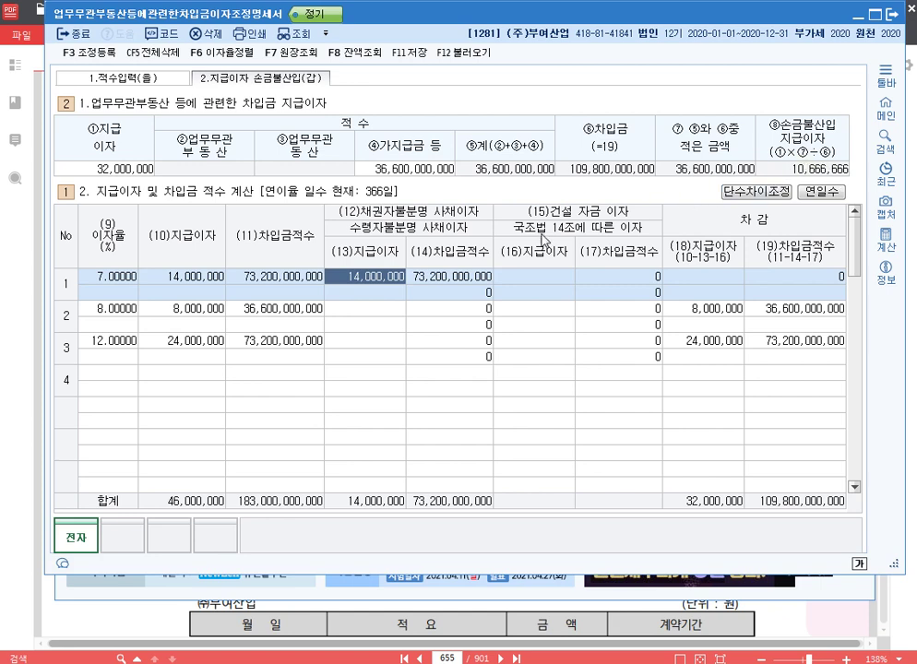
key(F3)
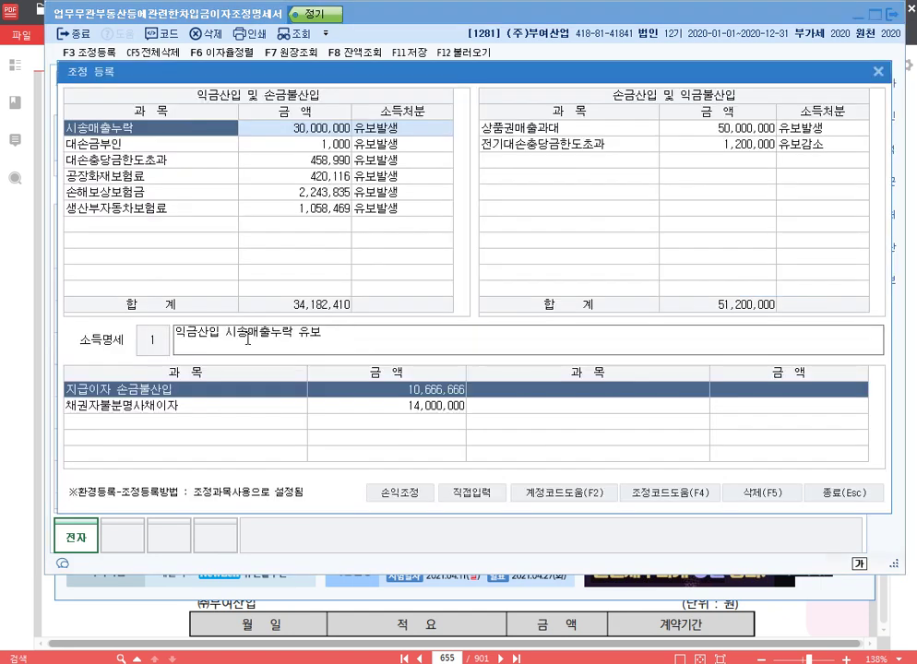
click(176, 227)
key(F4)
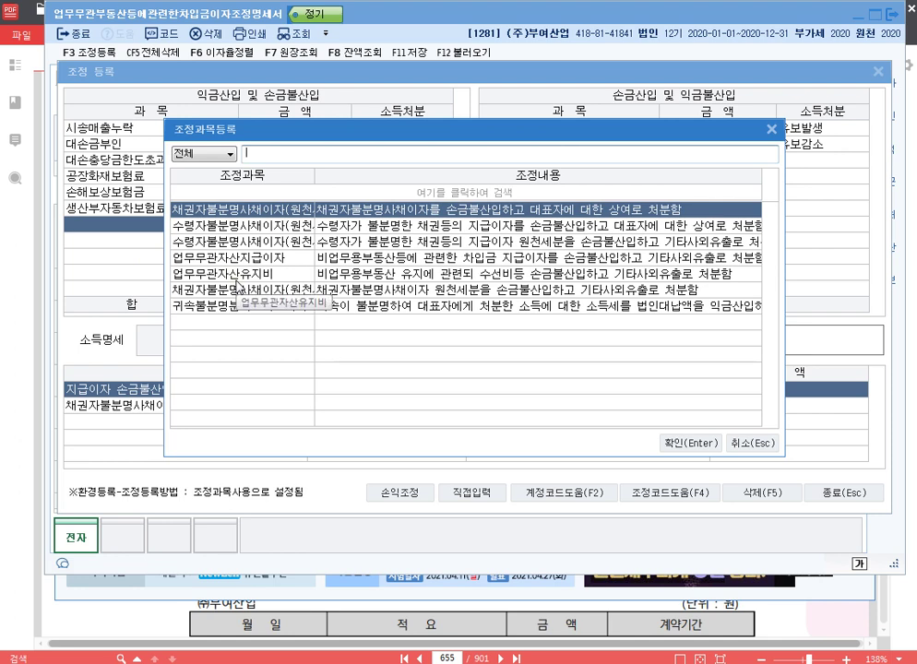
key(Return)
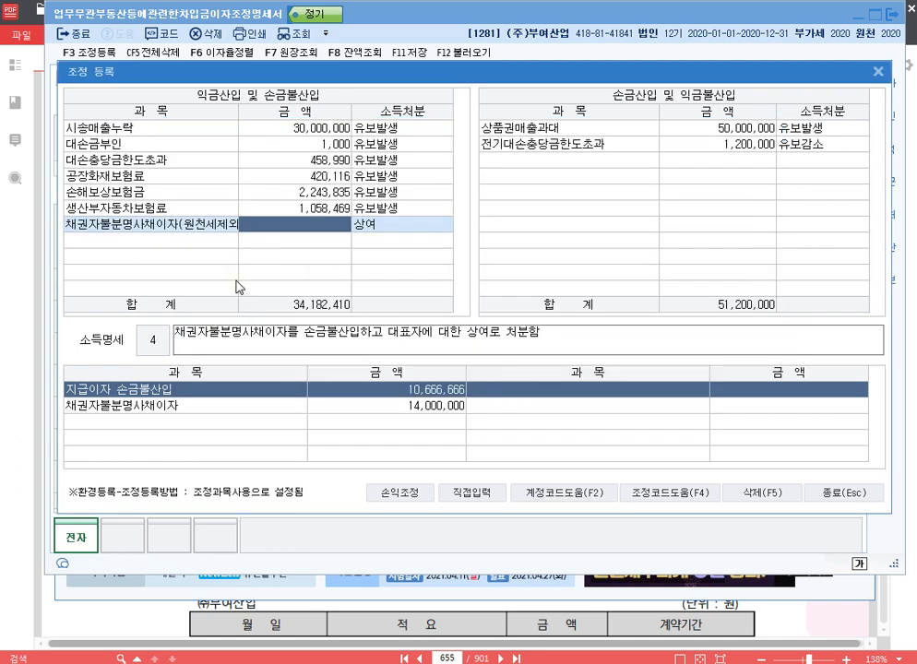
text(14000000)
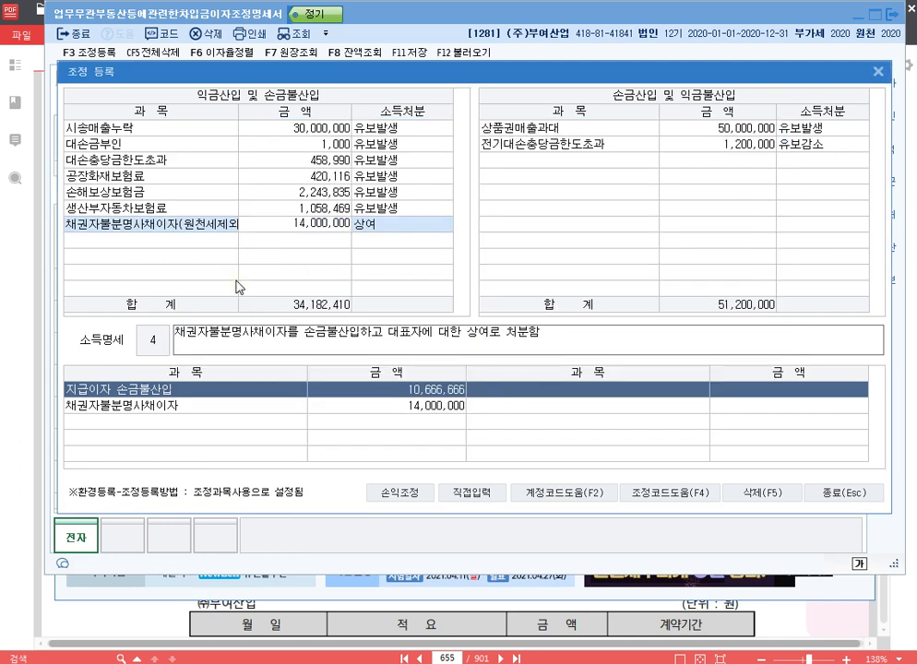
key(Return)
- Add 업무무관자산지급이자 of 10,666,666 as 기타사외유출 under 익금산입 및 손금불산입, then close 조정 등록 and the statement
key(F4)
key(Down)
key(Down)
key(Down)
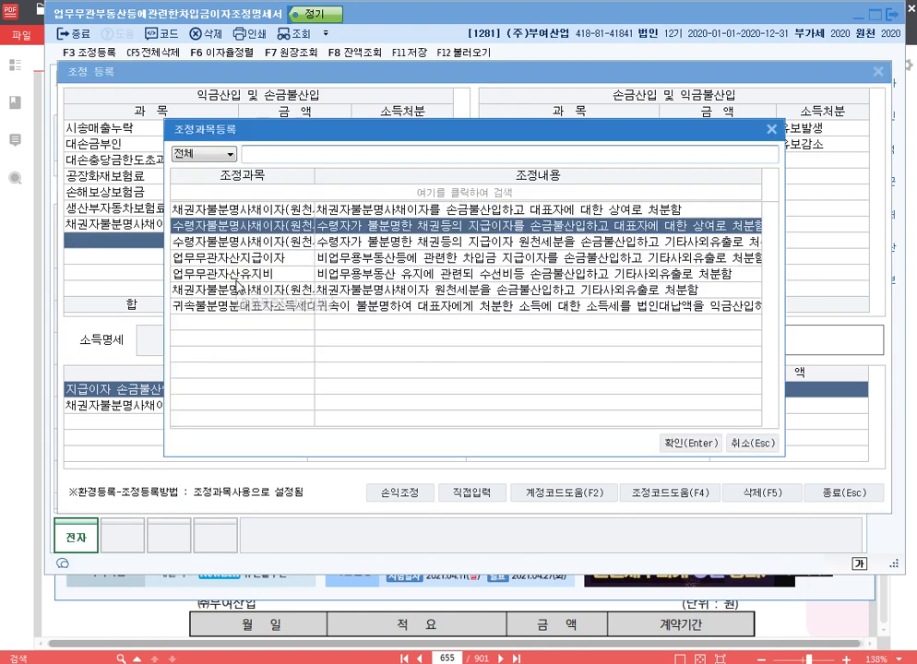
key(Return)
text(10,666)
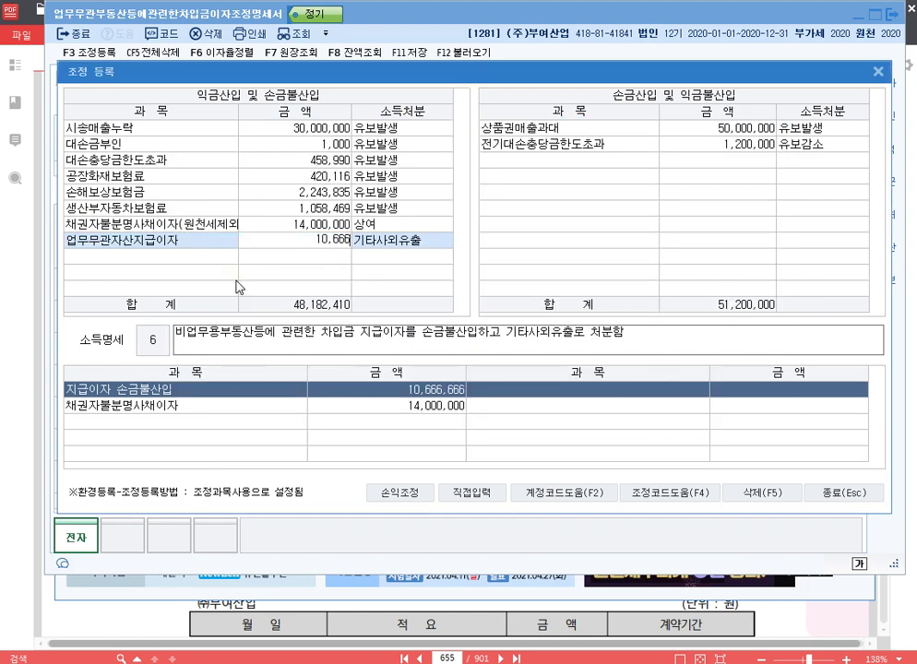
key(Return)
key(Return)
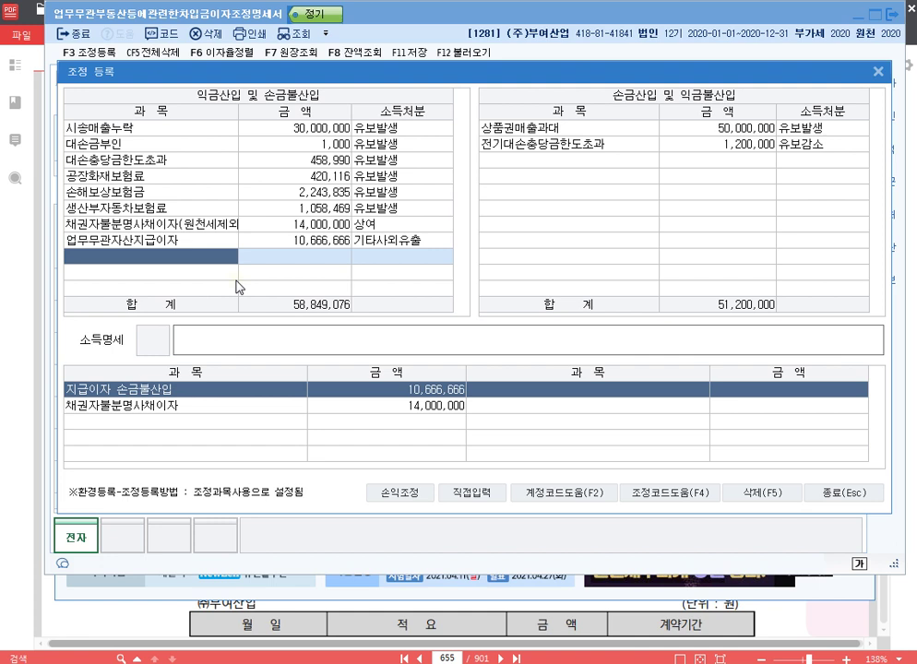
click(843, 495)
key(Escape)
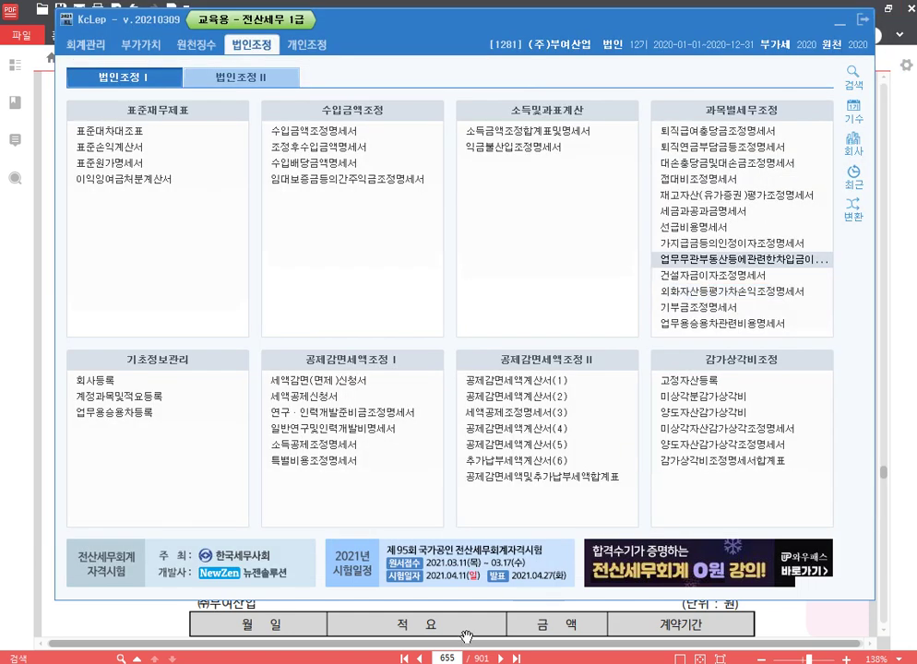
- Switch to the 한글 document and add the line "p.716 1286" below p.655 in the 기출문제 list
key(alt+Tab)
key(Return)
text(p)
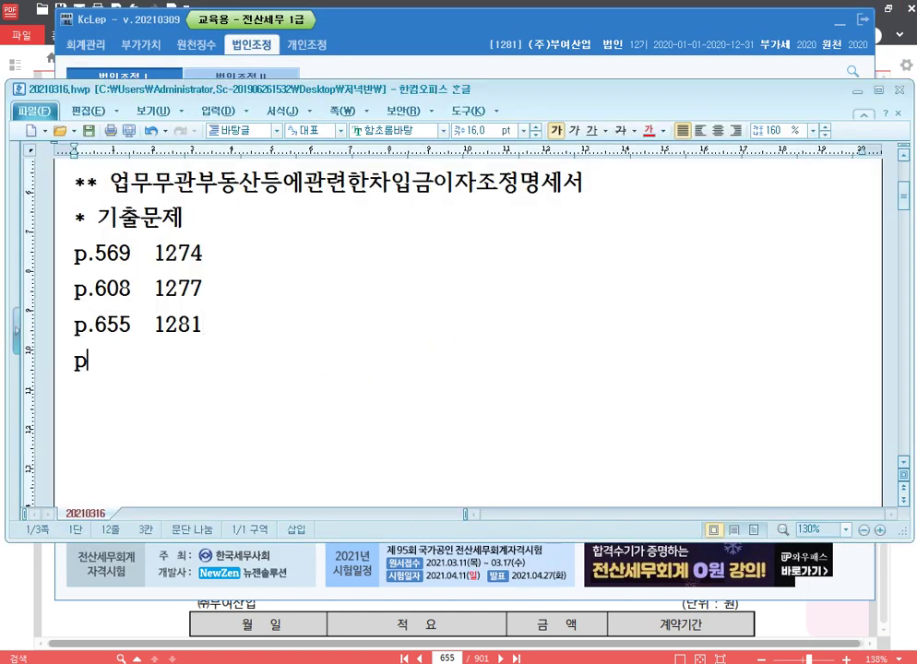
text(.716)
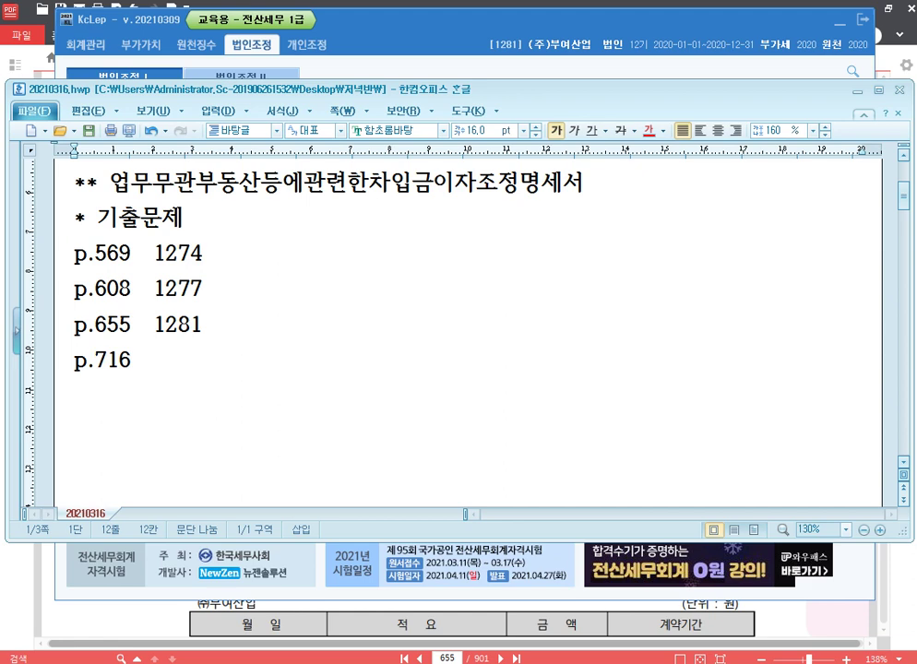
text(1286)
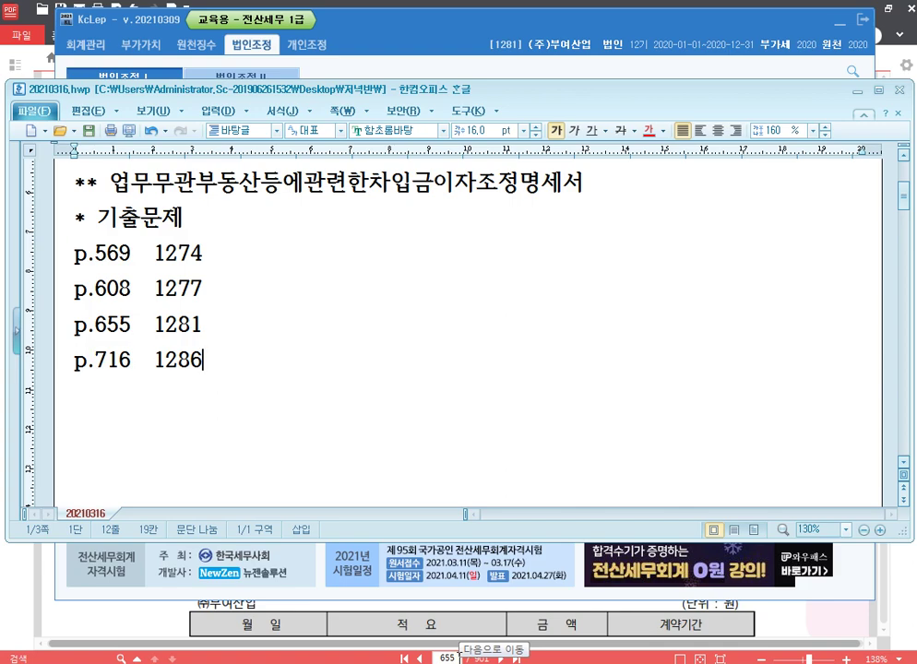
- Go to page 716 of the textbook in 알PDF and bring problem [3] into view
click(447, 657)
text(716)
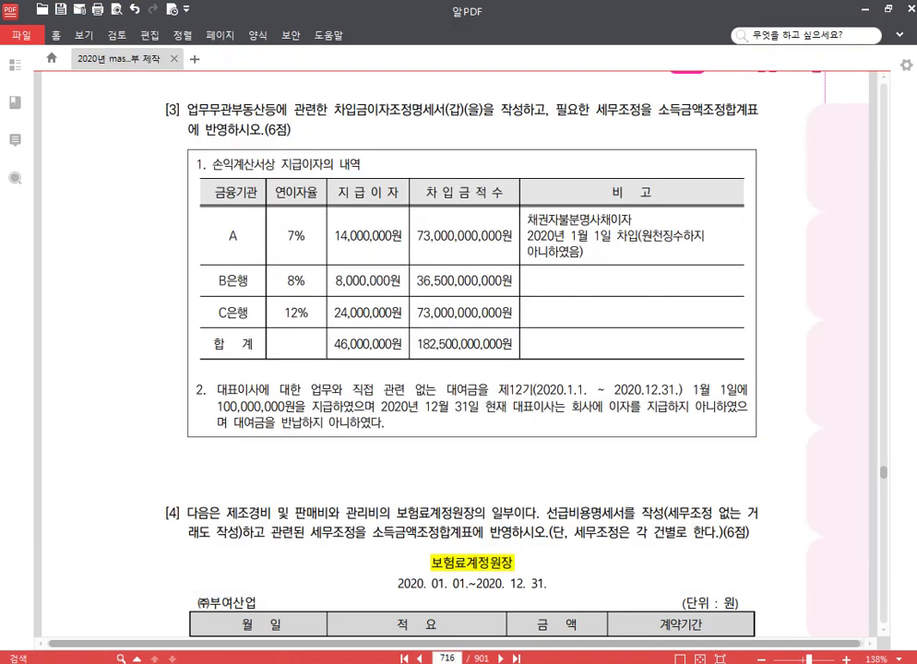
key(Return)
scroll(380, 388, down, 8)
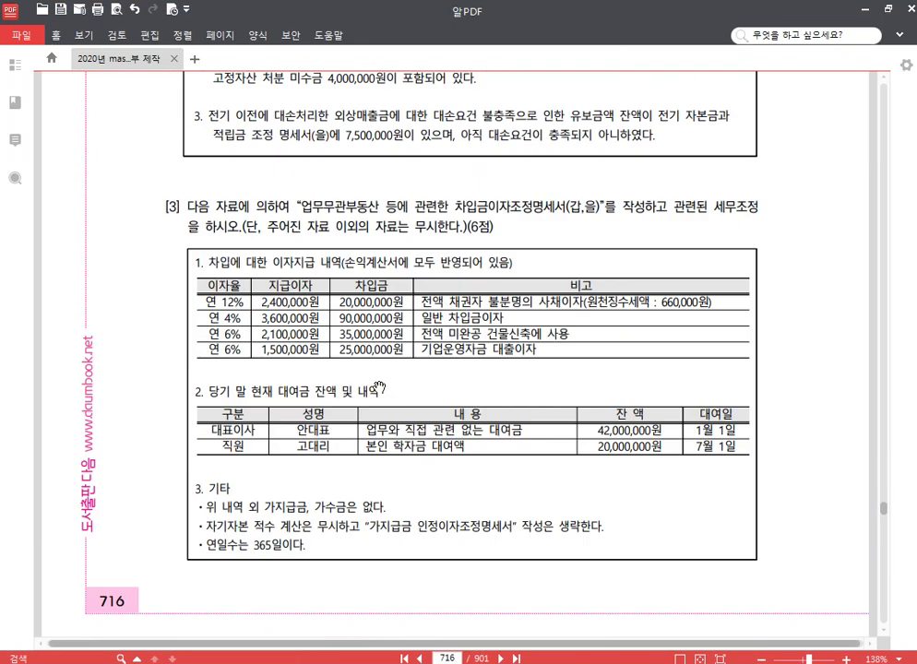
- Switch to KcLep and change the working company to code 1286
click(454, 663)
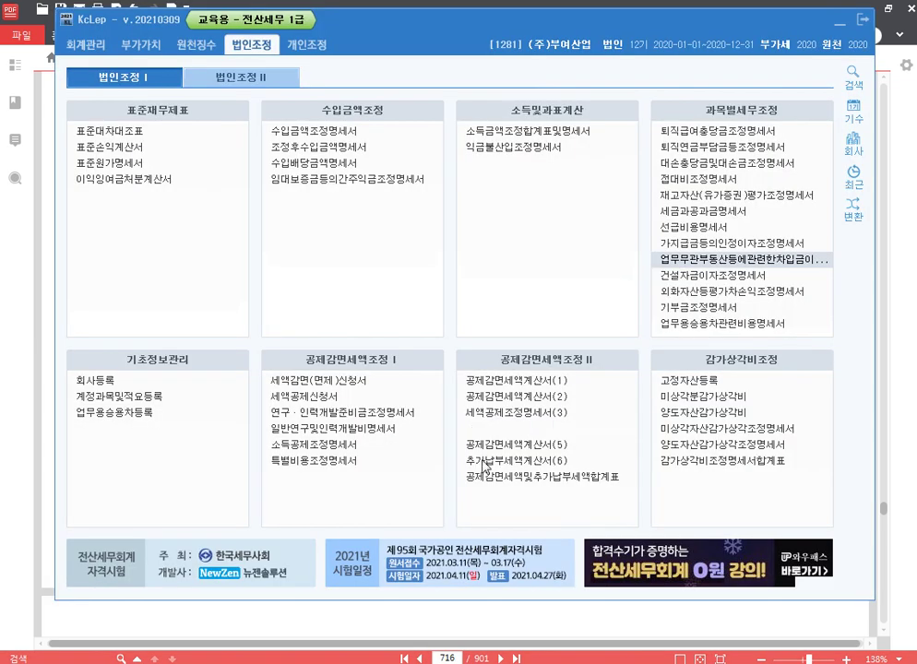
click(853, 143)
text(1286)
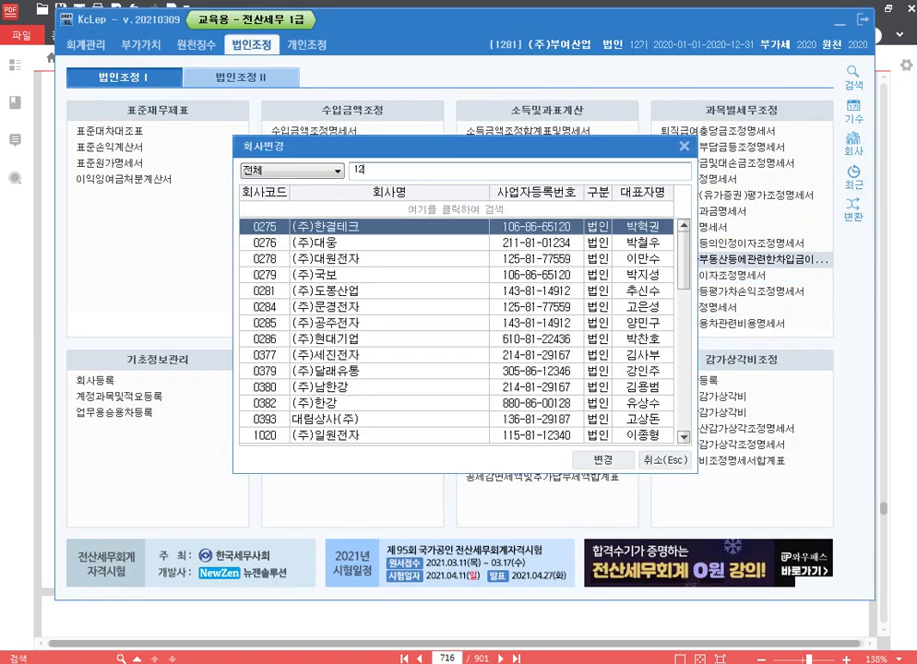
key(Return)
- Read problem [3] on page 716 in the PDF, then open the 업무무관부동산등에관련한차입금이자조정명세서 in KcLep
click(406, 663)
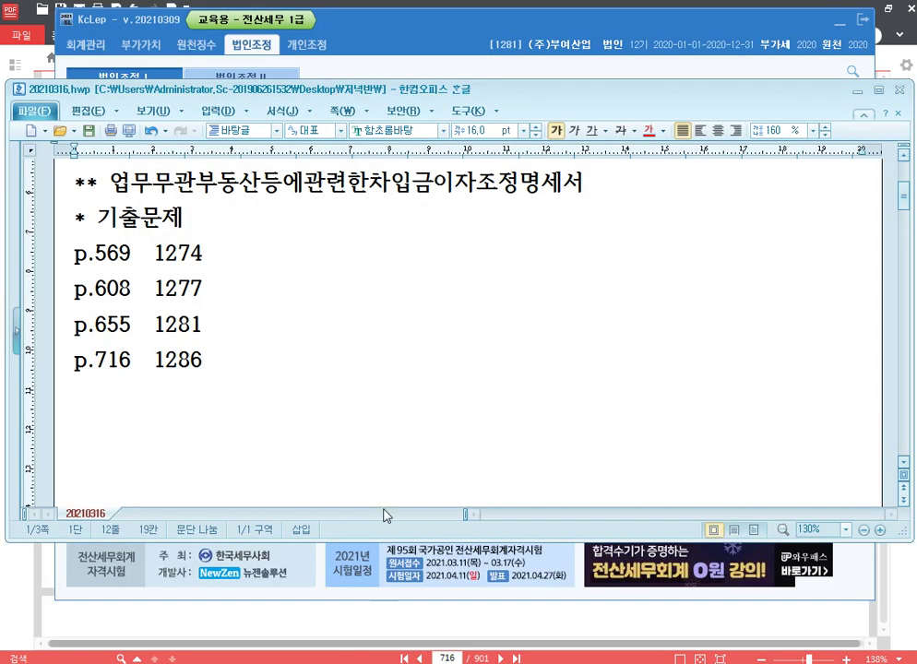
scroll(314, 415, down, 1)
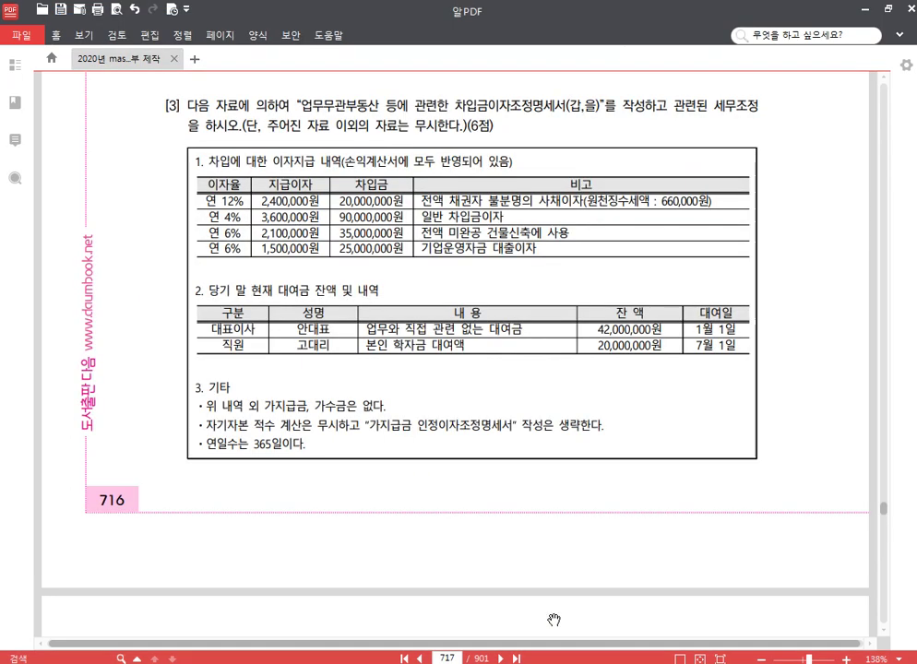
click(551, 618)
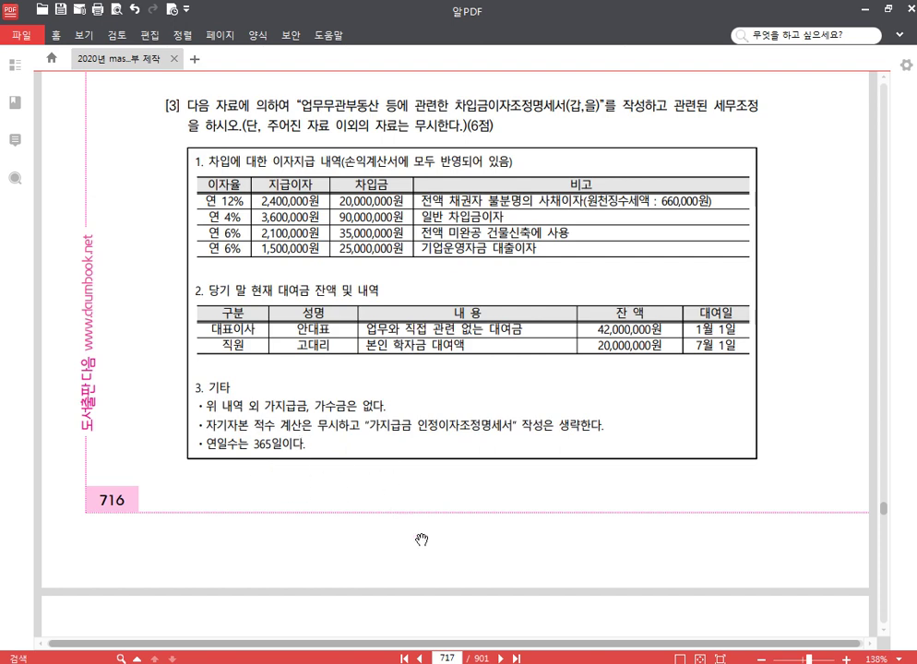
key(alt+Tab)
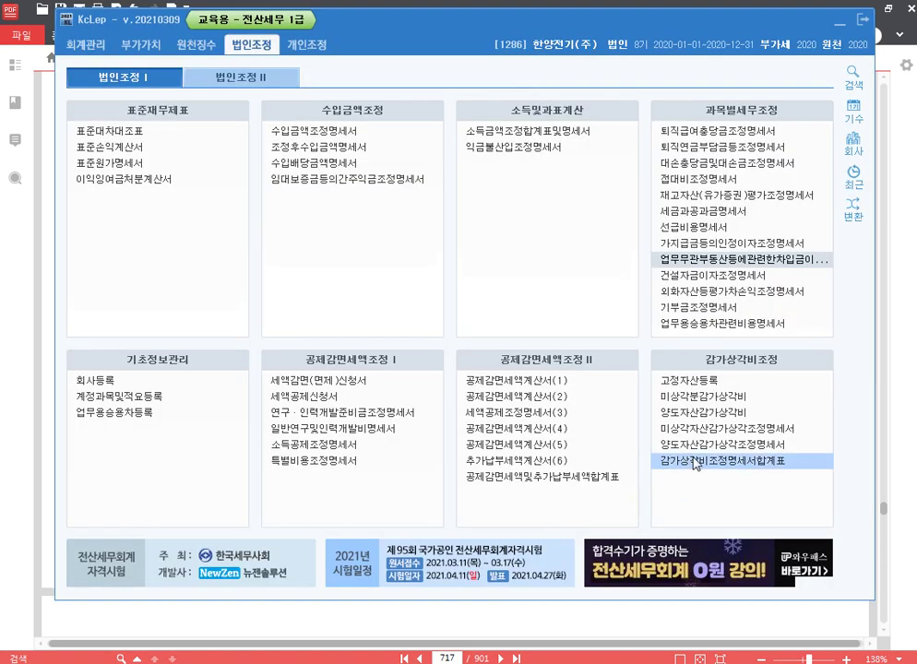
click(737, 259)
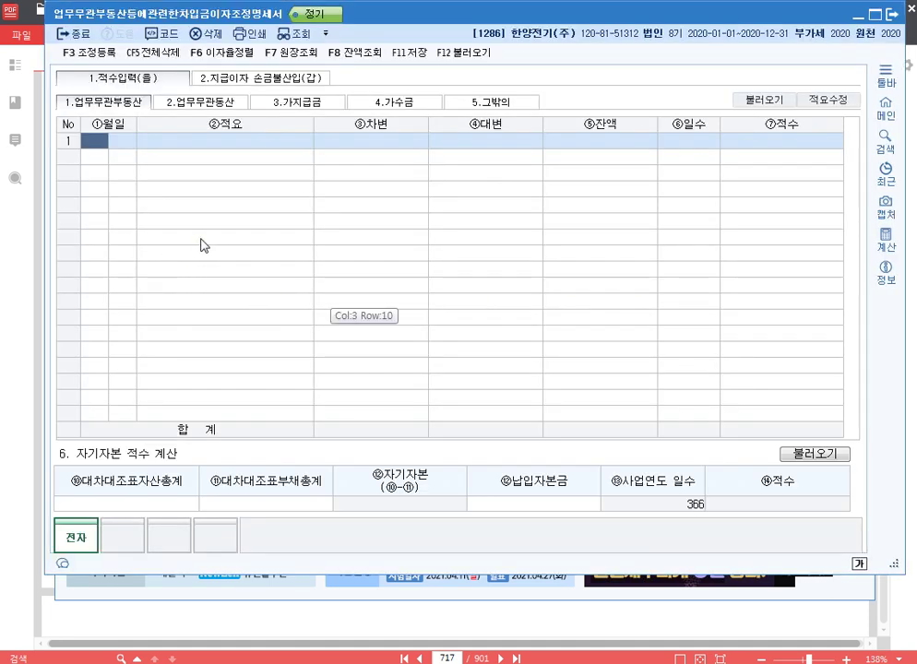
- Enter a 가지급금 row dated 1월 1일 with 적요 지급 and 차변 42,000,000 in 적수입력(을)
click(304, 101)
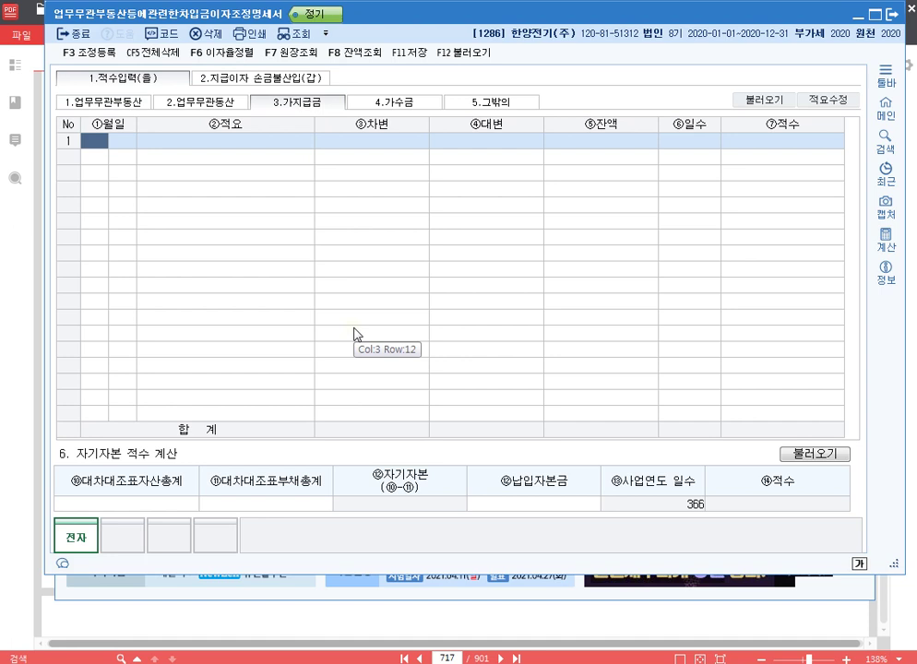
text(1)
key(Return)
text(1)
key(Return)
text(2)
key(Return)
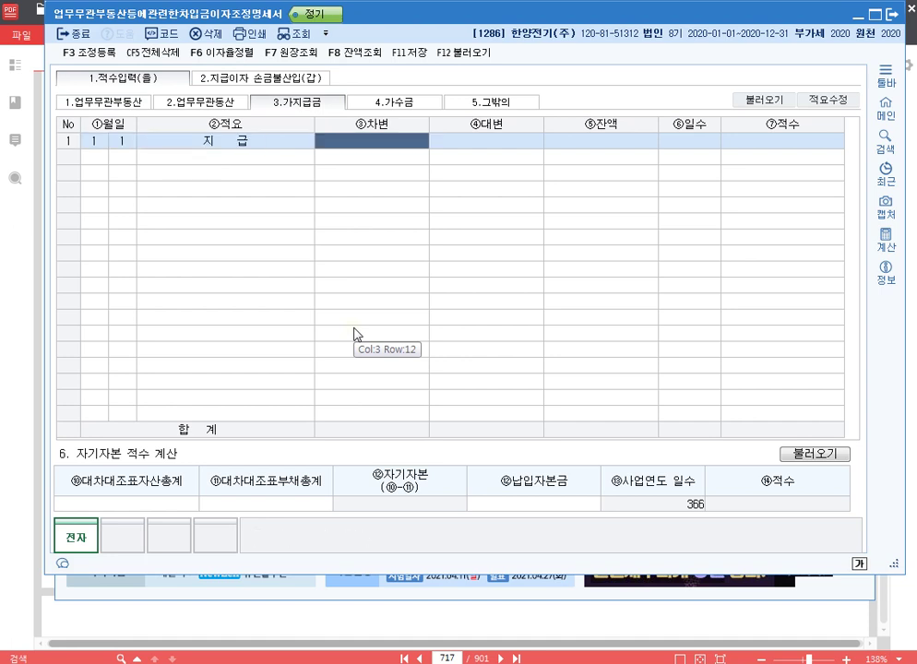
text(42,000,000)
key(Return)
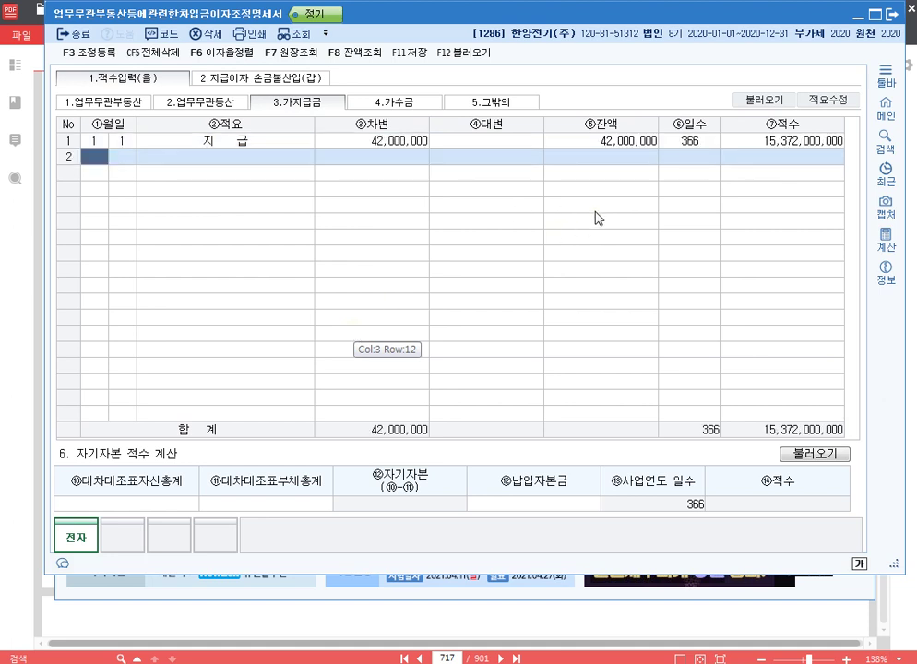
click(698, 144)
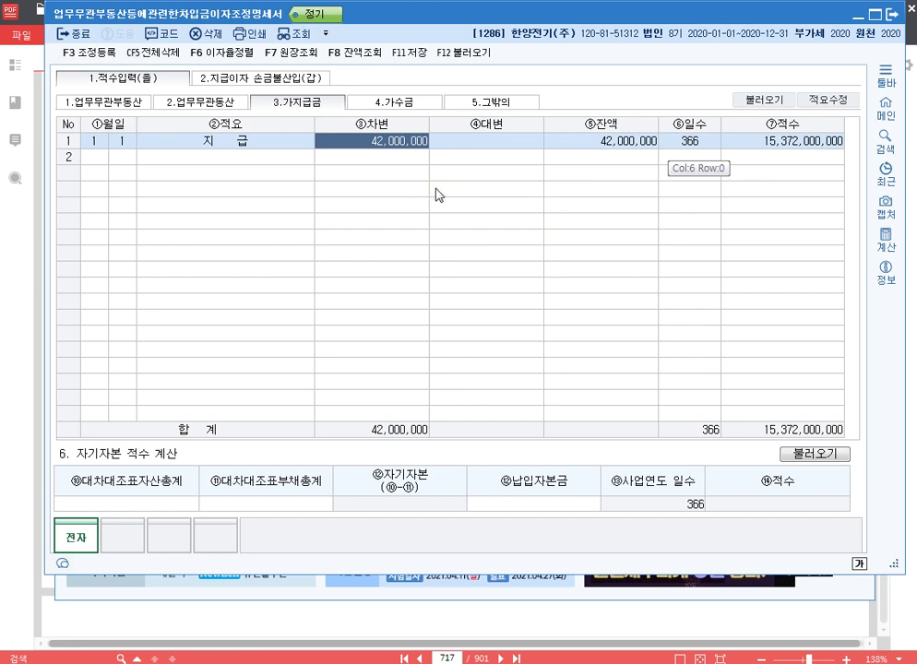
- In 지급이자 손금불산입(갑), enter a 12% row with 지급이자 2,400,000 and 채권자불분명 사채이자 2,400,000
click(275, 82)
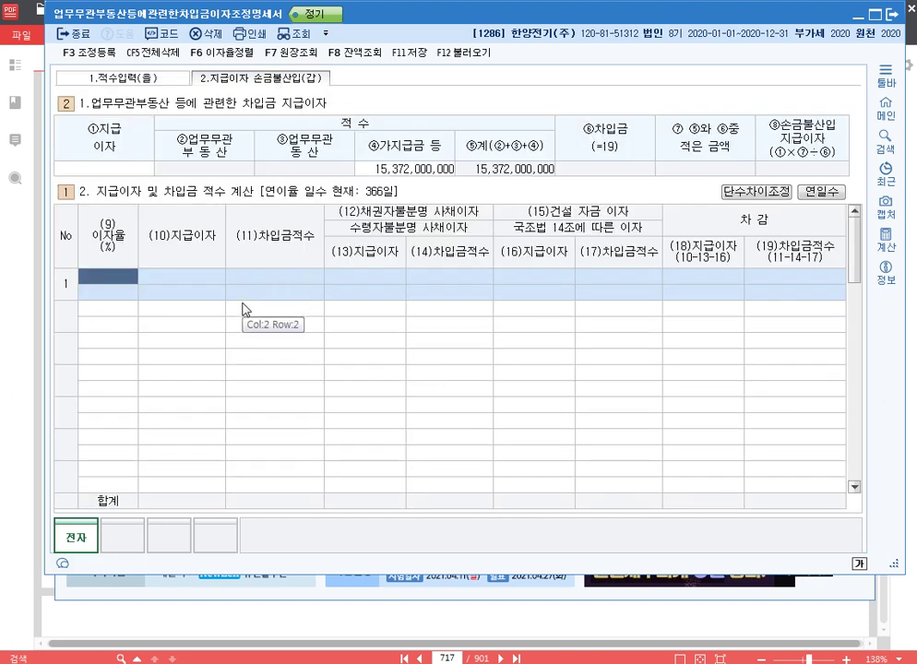
text(12)
key(Return)
text(2)
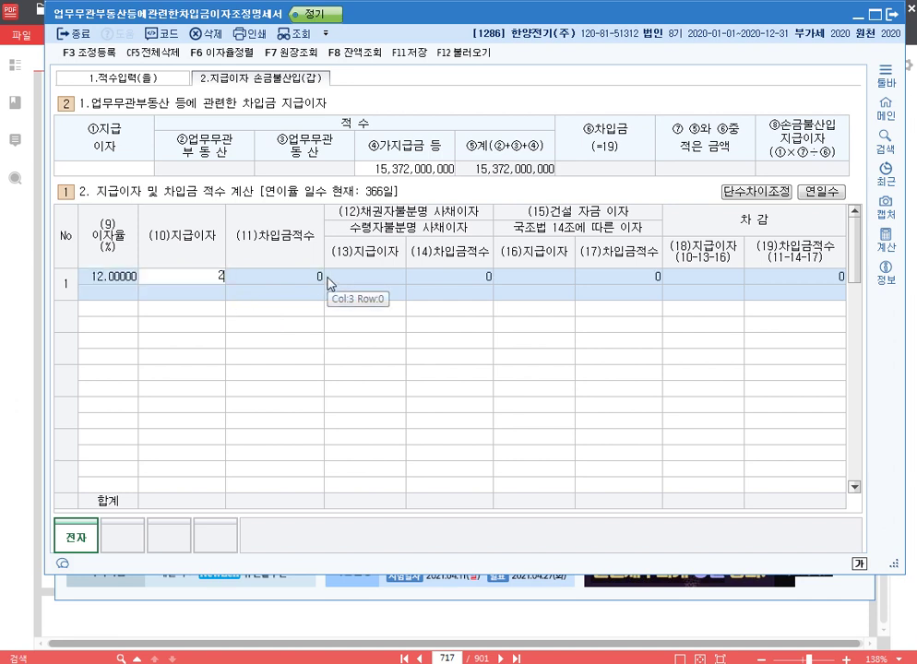
text(,400,000)
key(Return)
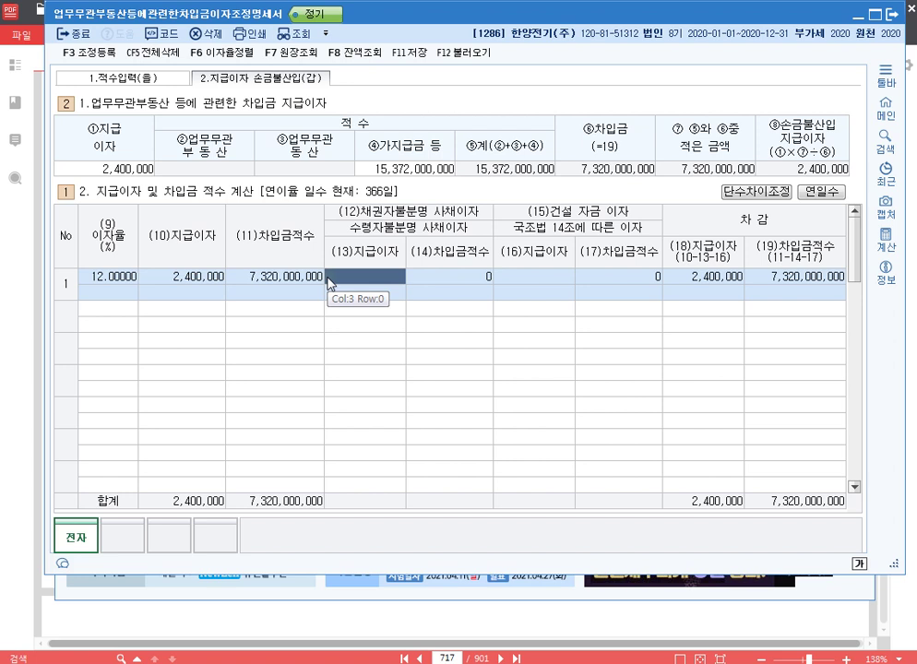
text(2400000)
key(Return)
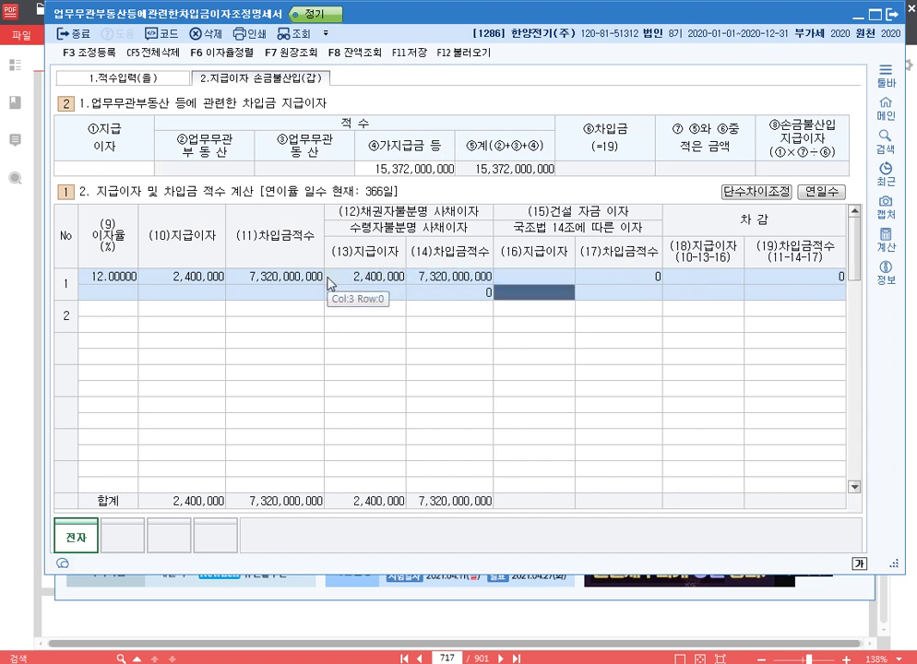
key(Return)
- Add a second interest row with 이자율 4% and 지급이자 3,600,000
text(4)
key(Return)
text(3600000)
key(Return)
key(Return)
key(Return)
key(Return)
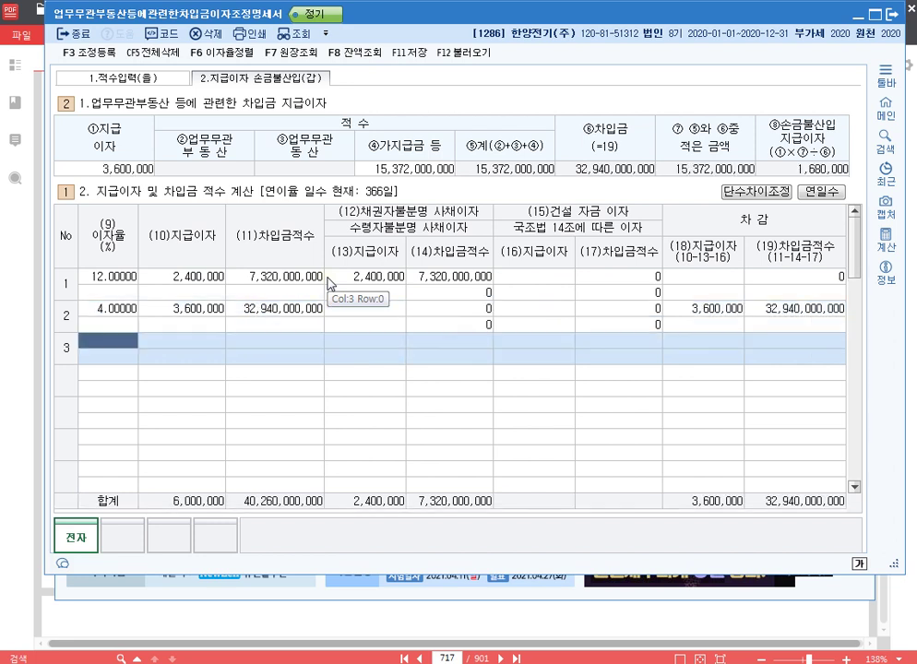
- Add a third interest row with 이자율 6%, 지급이자 2,100,000 and 건설자금이자 2,100,000
text(6)
key(Return)
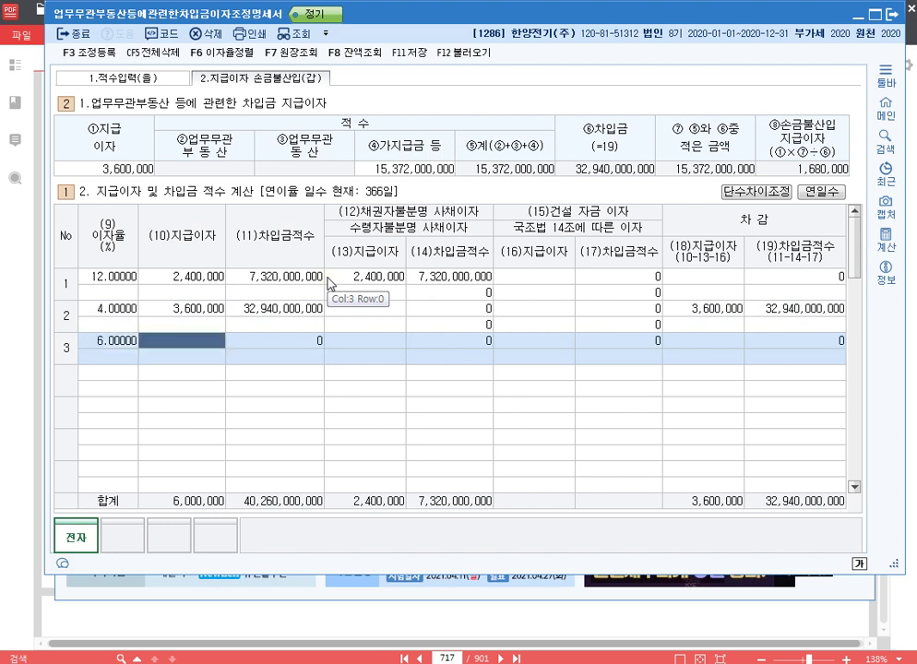
text(2,100,000)
key(Return)
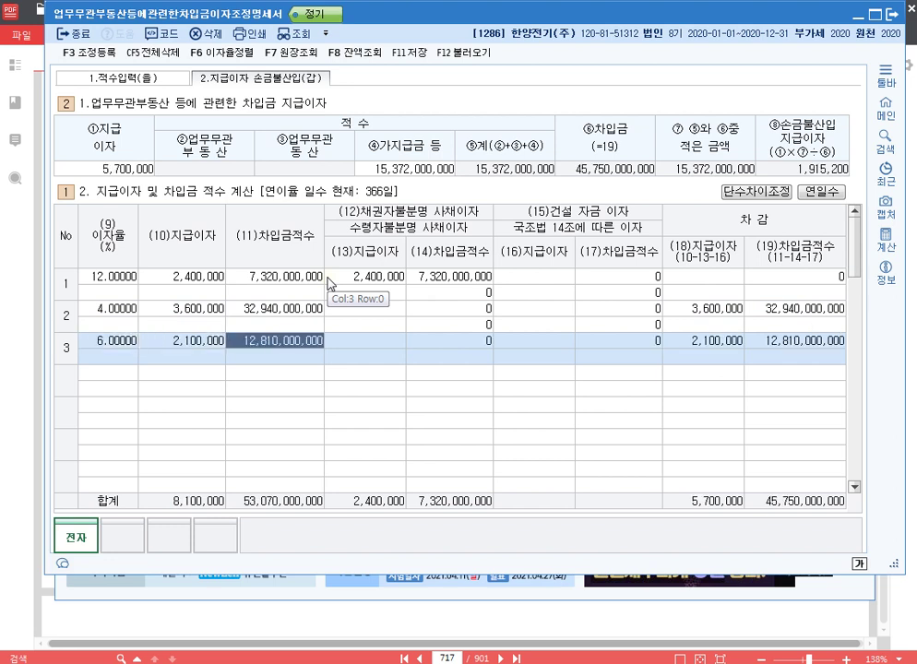
key(Return)
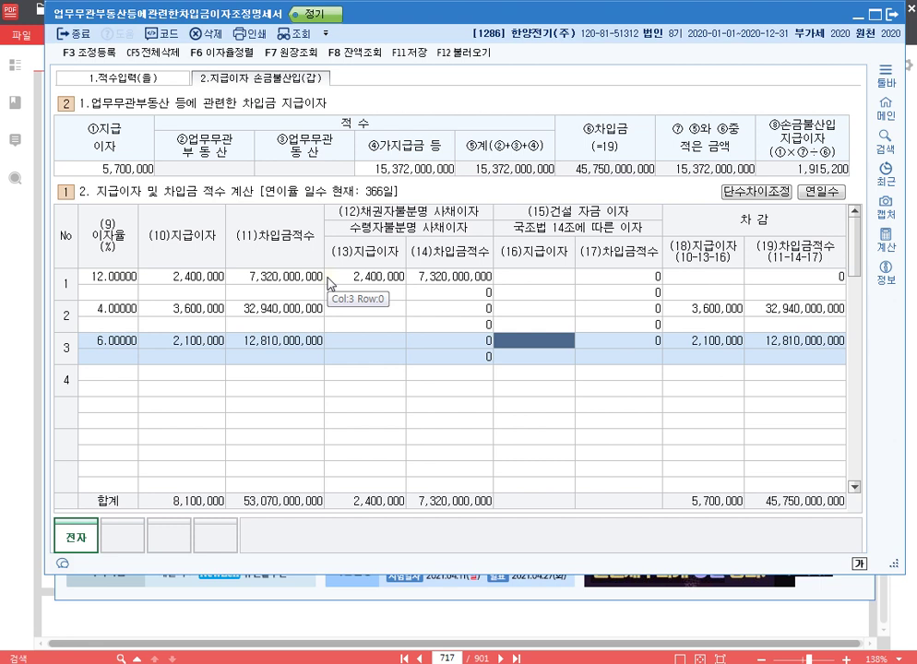
text(2100000)
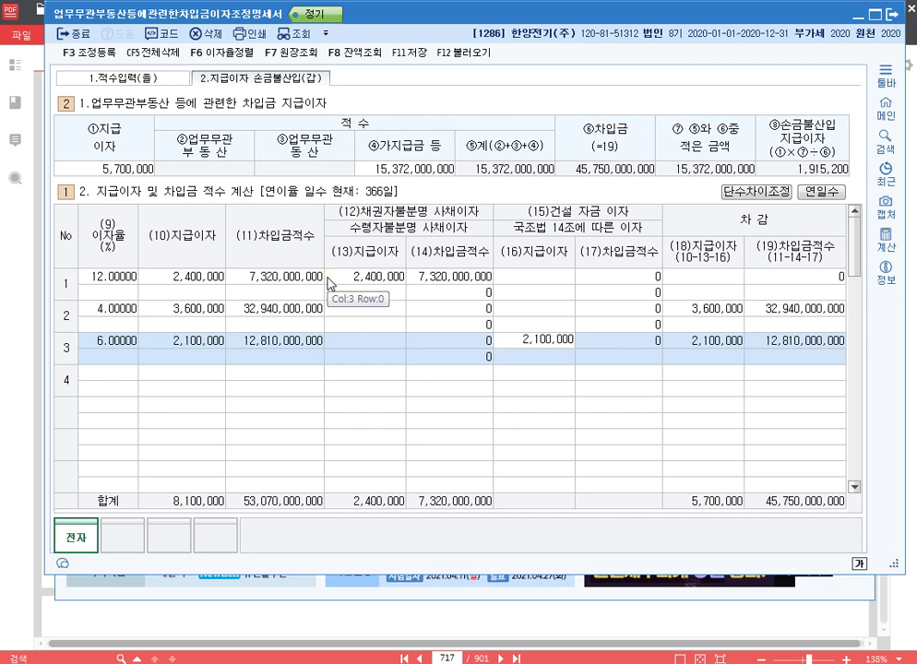
key(Return)
key(Return)
key(Left)
- Add a fourth interest row with 이자율 6% and 지급이자 1,500,000, and change the 연일수 to 365일
text(6)
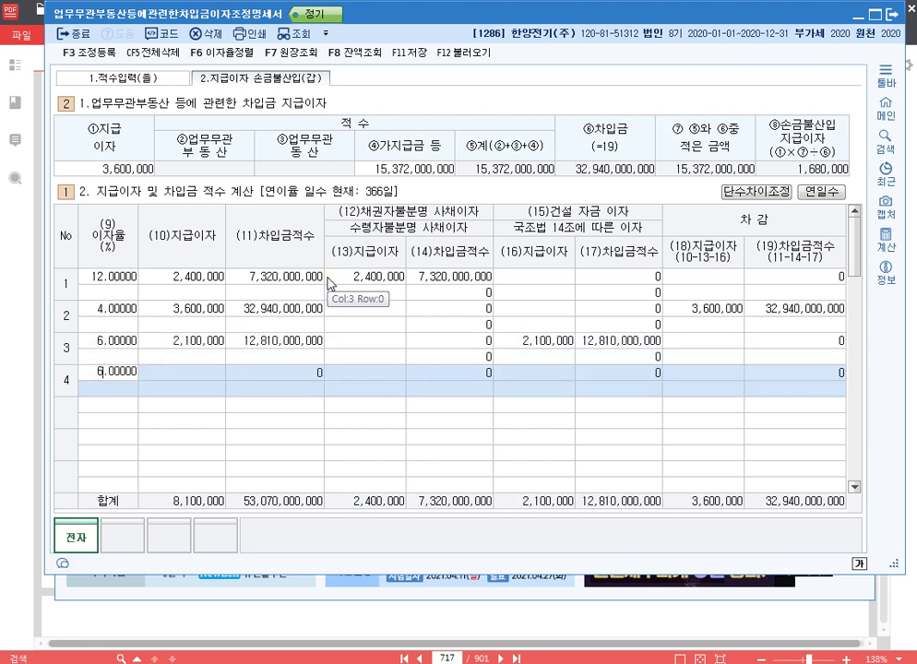
key(Return)
text(1500000)
key(Return)
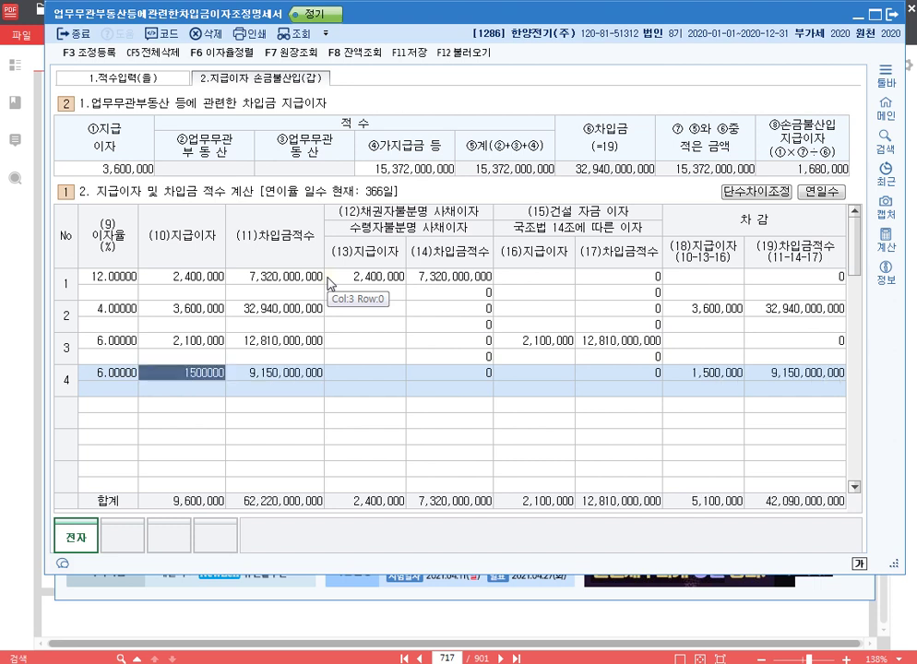
key(Return)
key(Return)
key(Return)
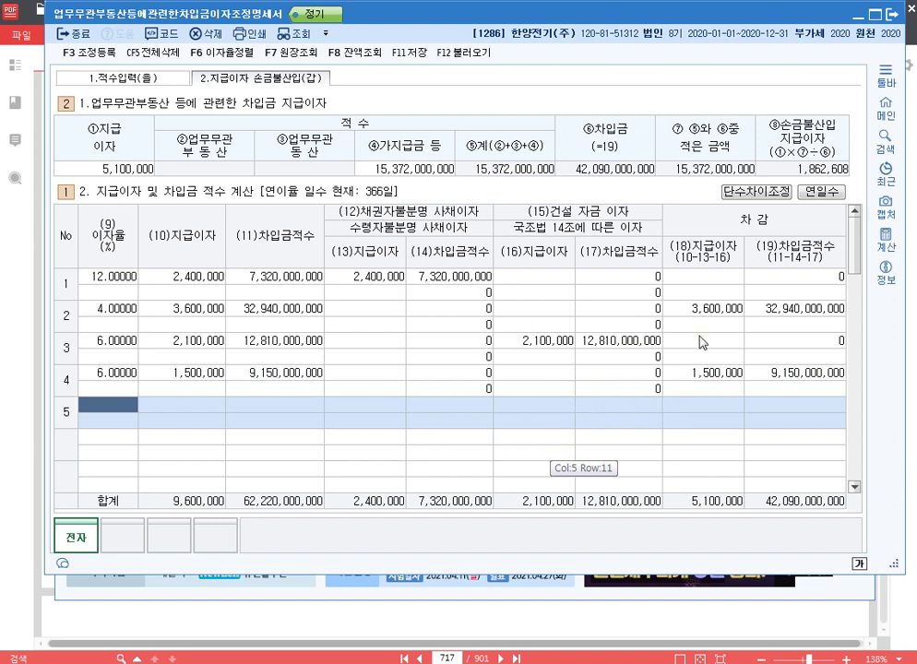
click(830, 195)
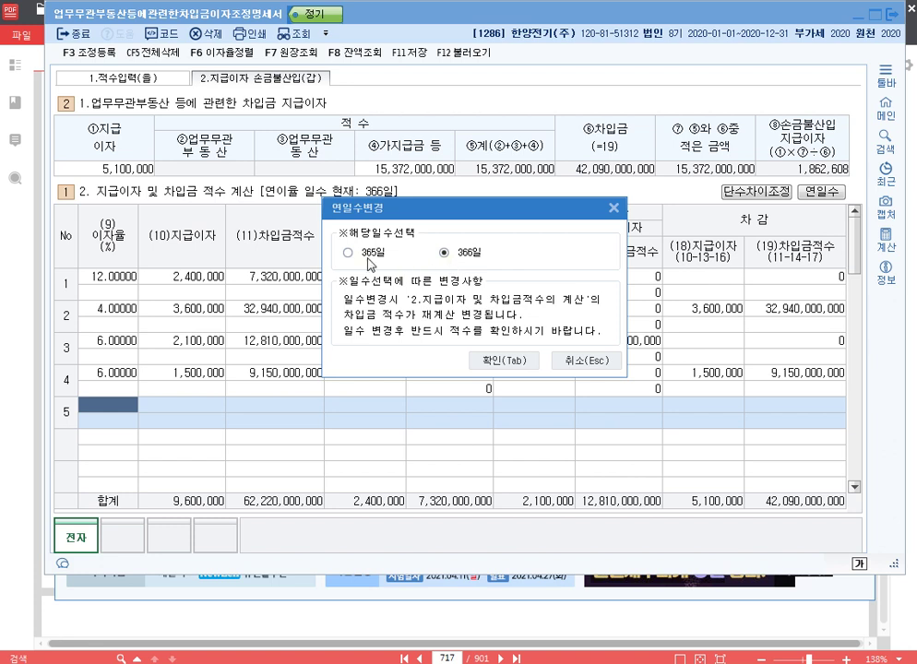
click(504, 366)
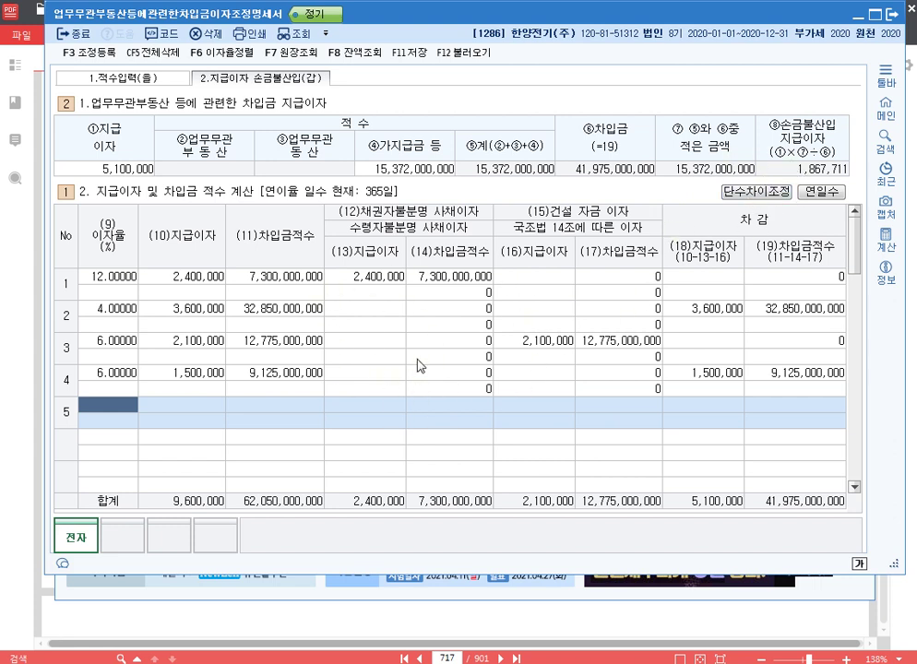
- Calculate 2,400,000 minus 660,000 with the built-in calculator, then close it
click(886, 240)
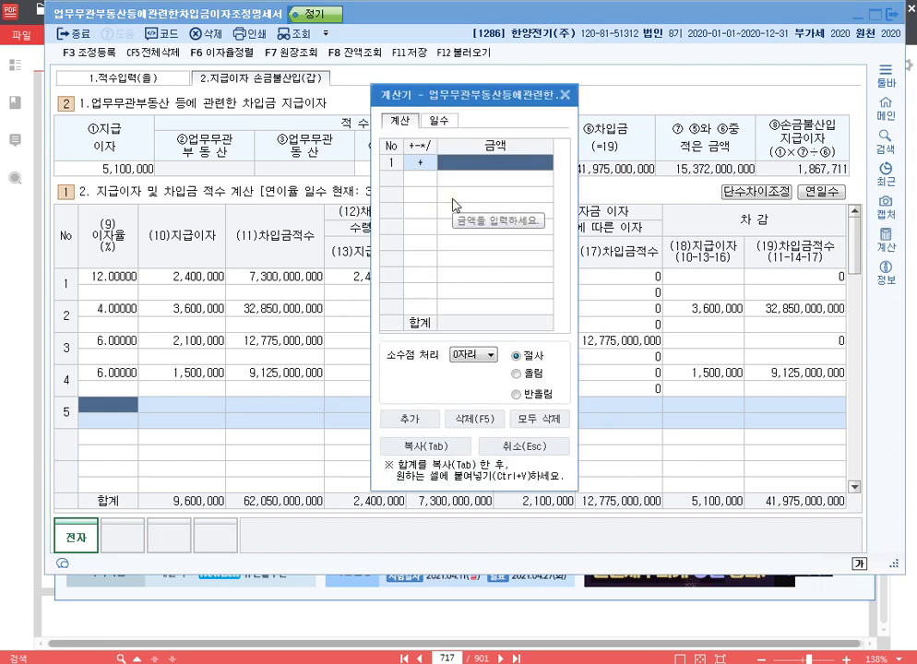
text(2,400,000)
key(Return)
text(-)
key(Return)
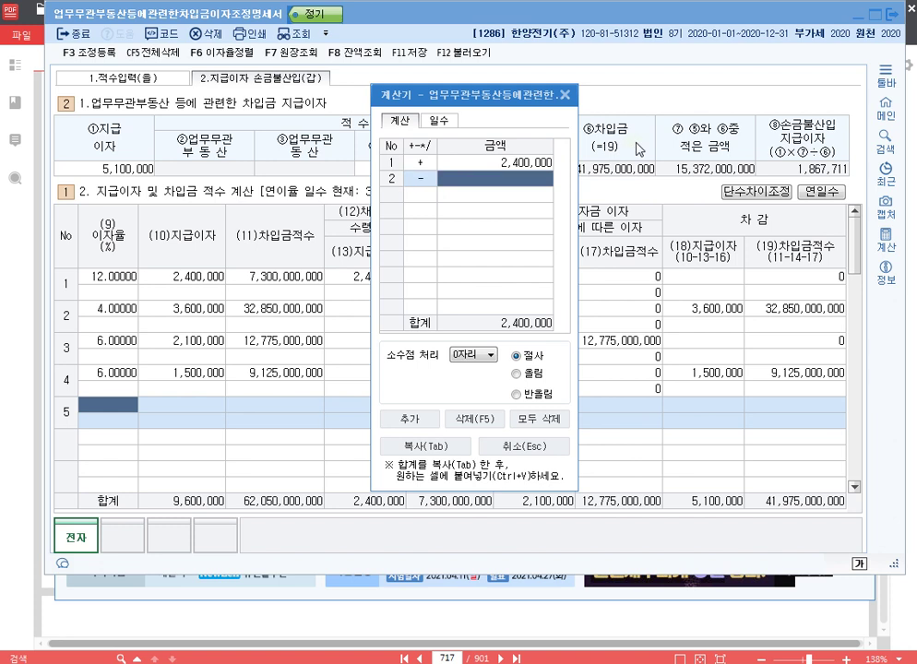
text(6600000)
key(Return)
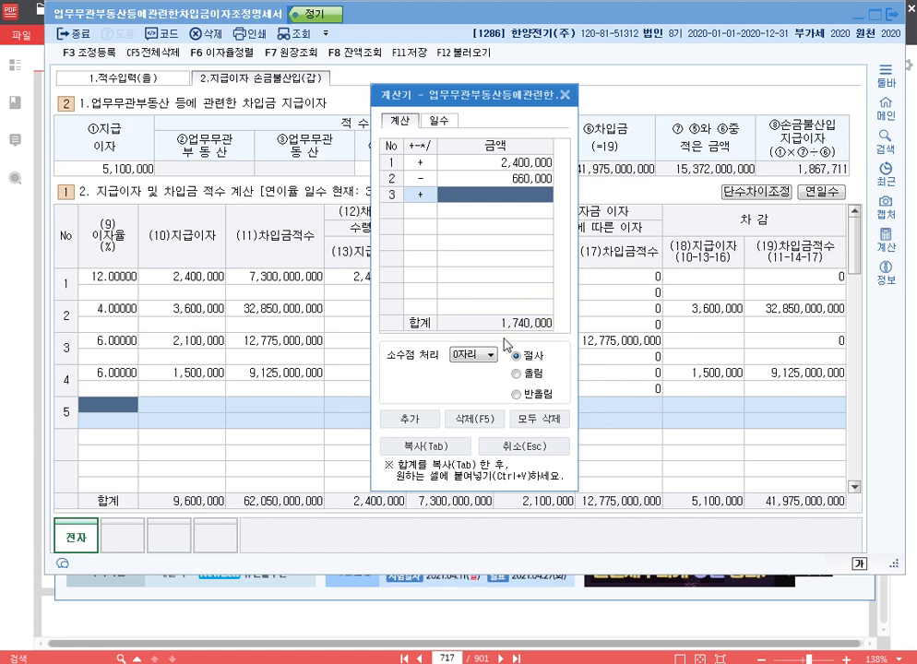
click(526, 178)
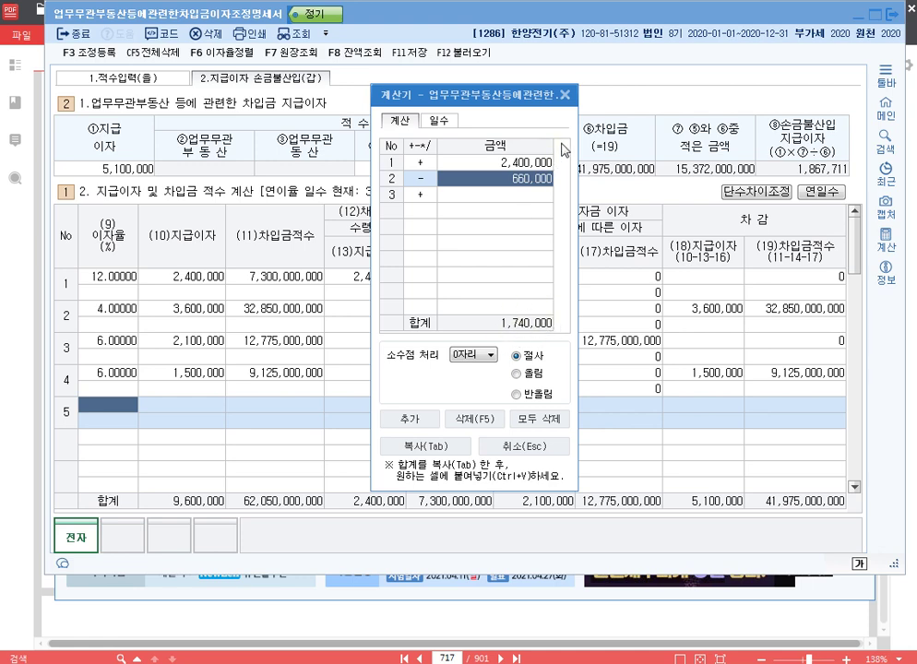
click(564, 94)
- Open 조정등록 and add 채권자불분명사채이자(원천세제외) of 1,740,000 as 상여 under 익금산입 및 손금불산입
click(104, 57)
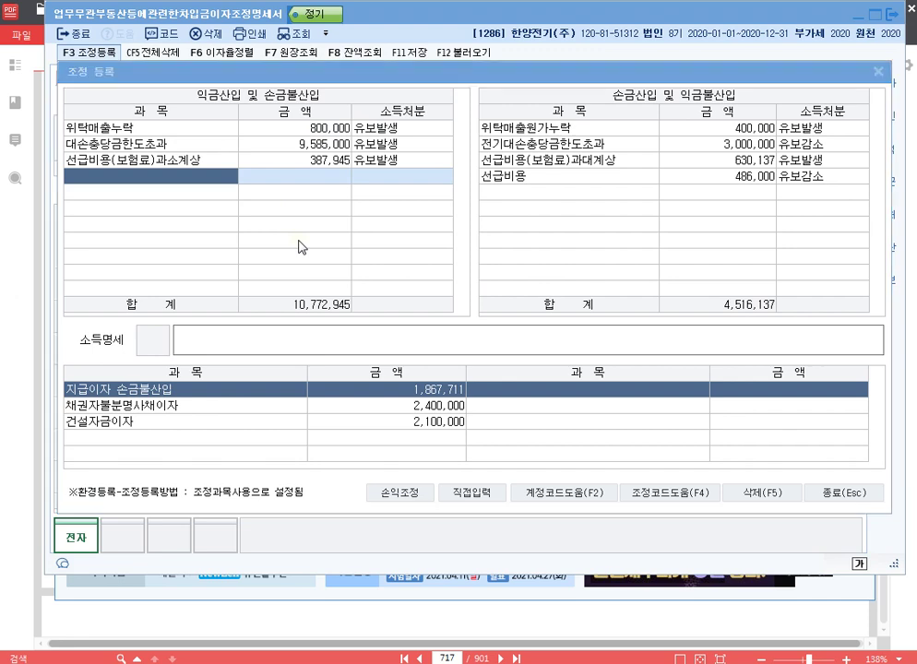
key(F2)
key(Return)
text(1740000)
key(Return)
key(Return)
key(Return)
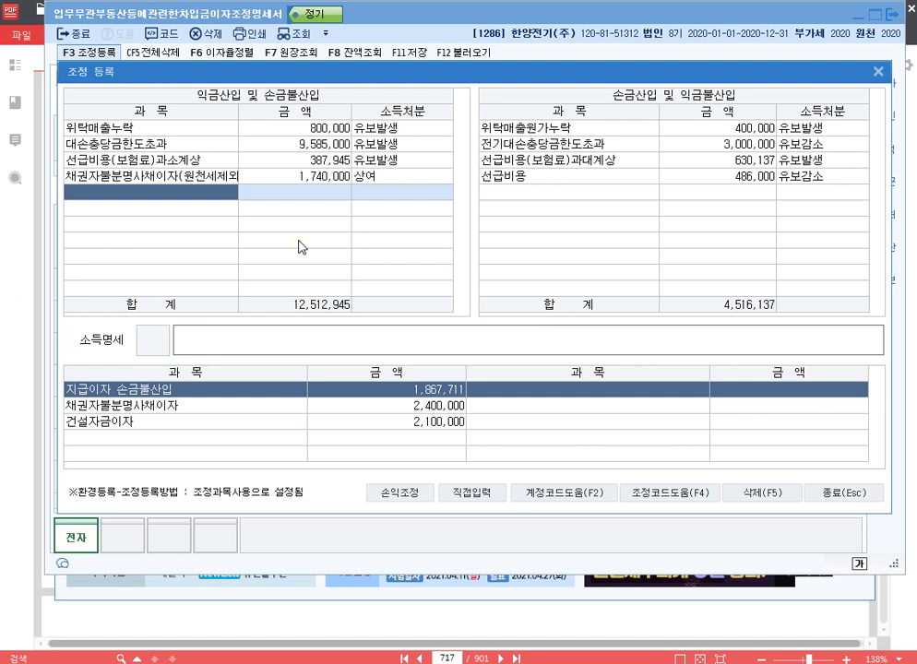
- Add 채권자불분명사채이자(원천세분) of 660,000 as 기타사외유출 under 익금산입 및 손금불산입
key(F2)
key(Down)
key(Down)
key(Down)
key(Down)
key(Down)
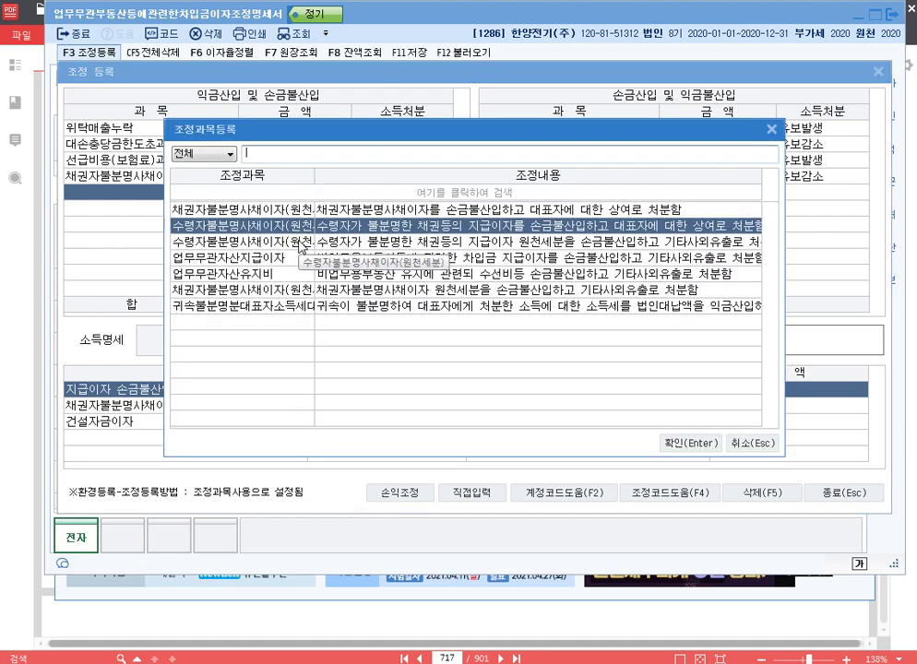
key(Return)
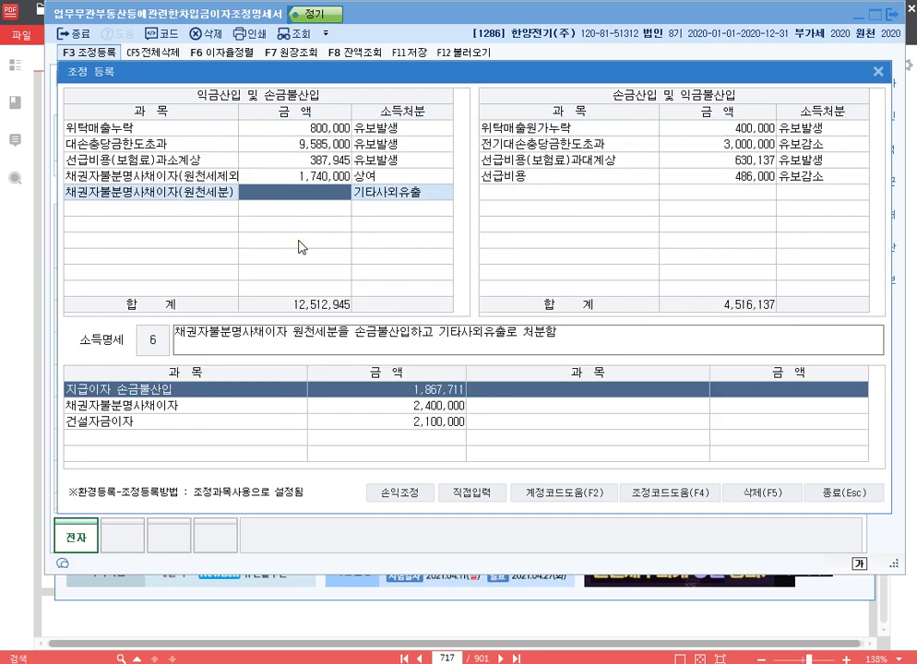
text(660)
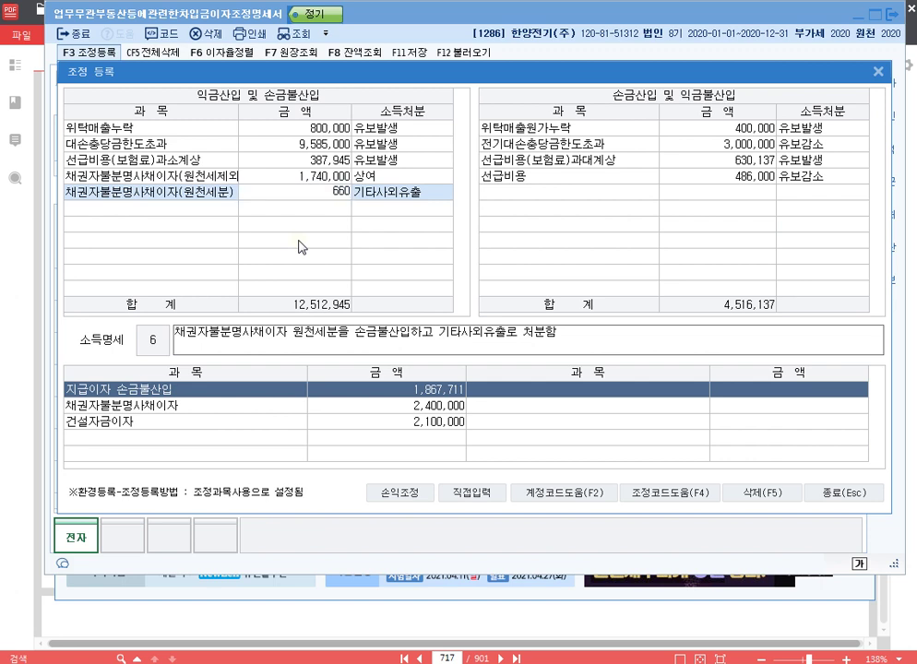
text(,000)
key(Return)
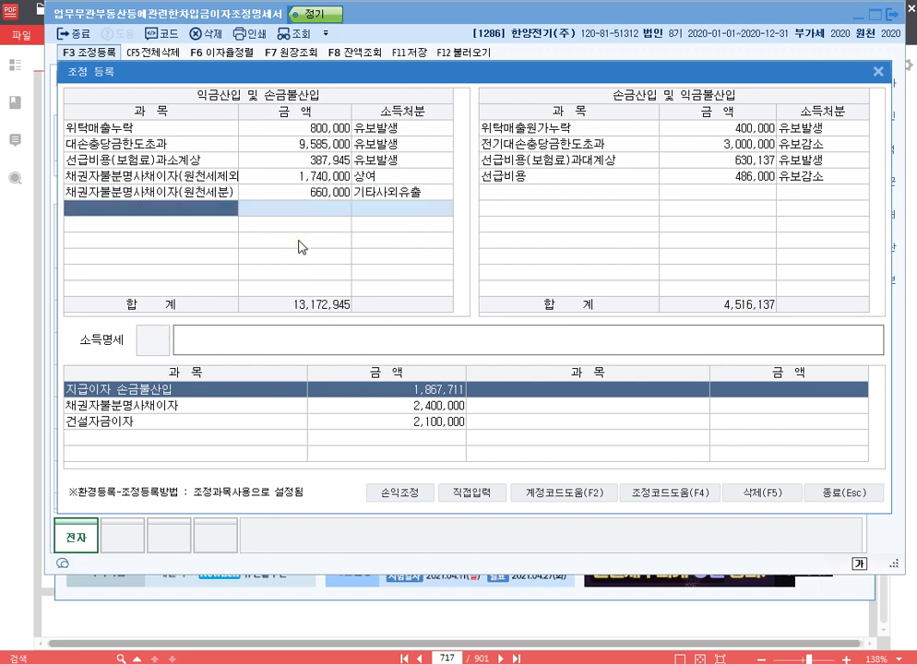
- Enter 건설자금이자 of 2,100,000 directly as 유보발생, with a 소득명세 beginning "손금불산입 건설자금이자"
click(474, 496)
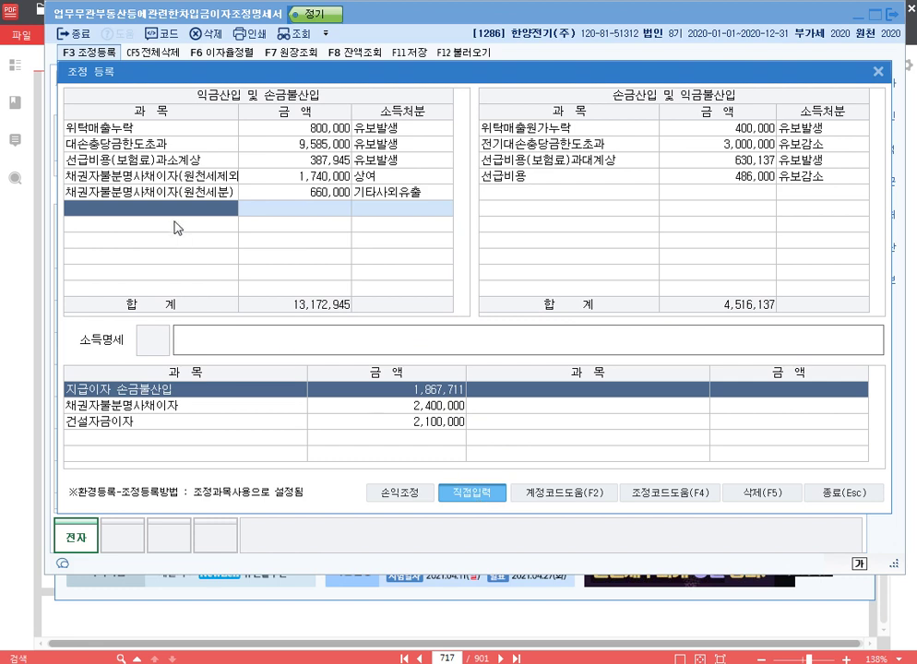
text(건설)
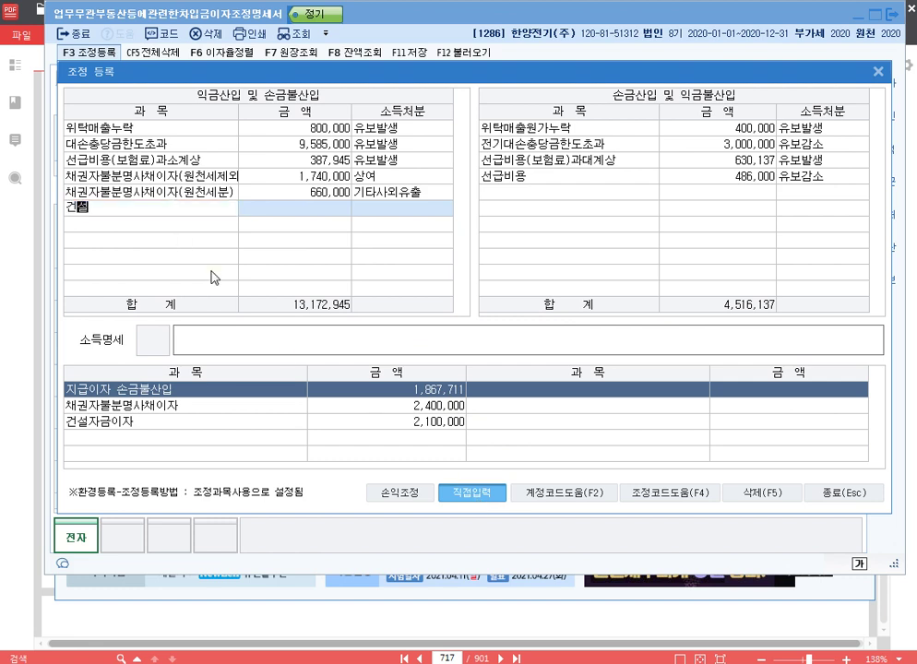
text(자금이자)
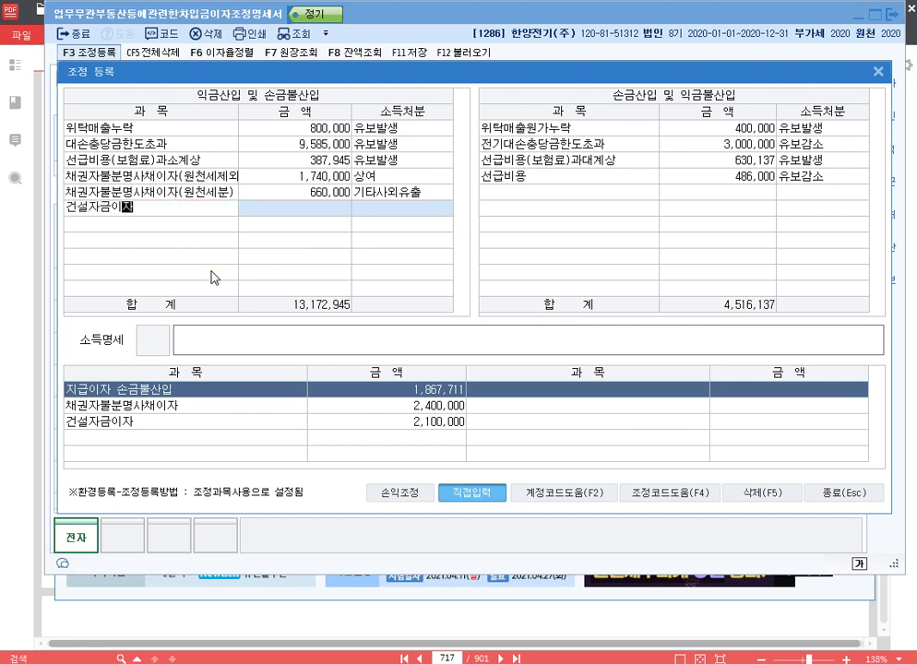
key(Return)
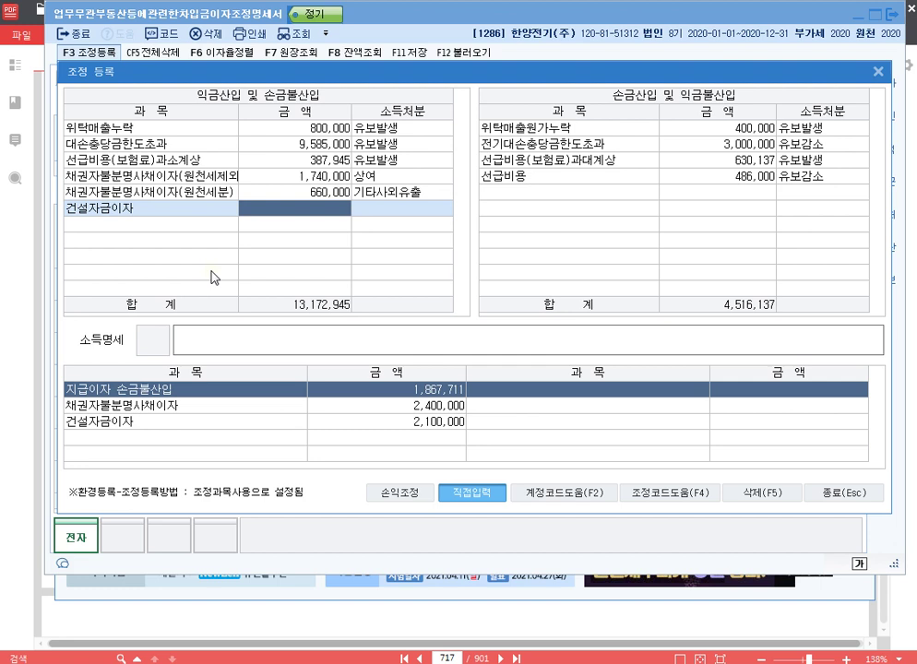
text(2100000)
key(Return)
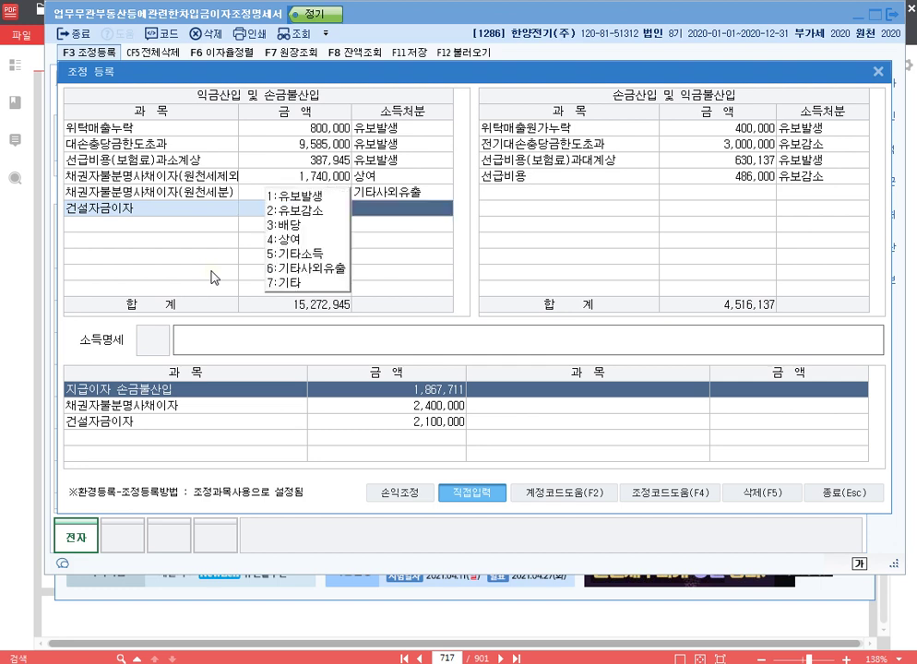
text(1손금불산ㅇ)
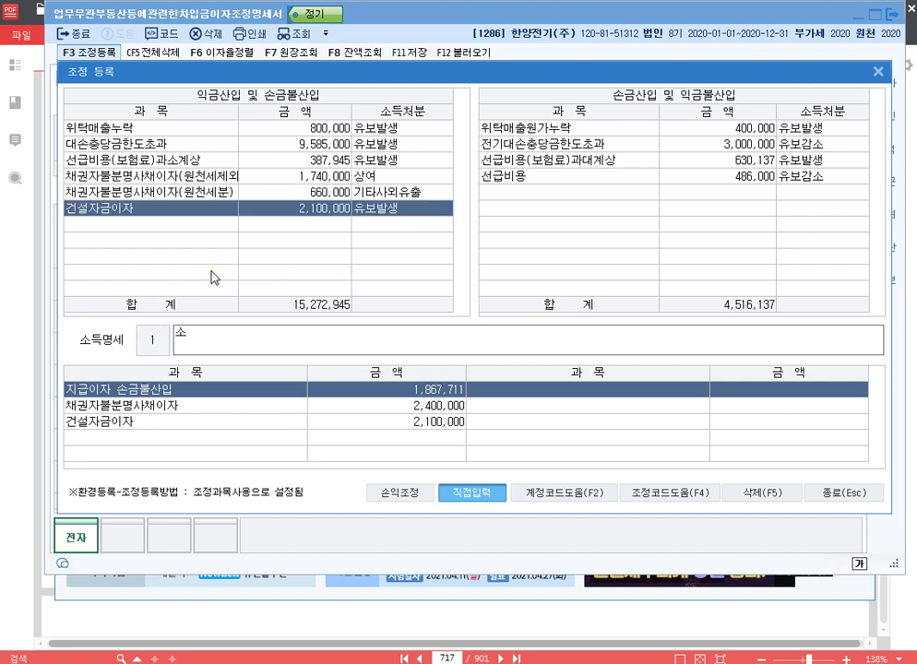
text(입 건설자금이)
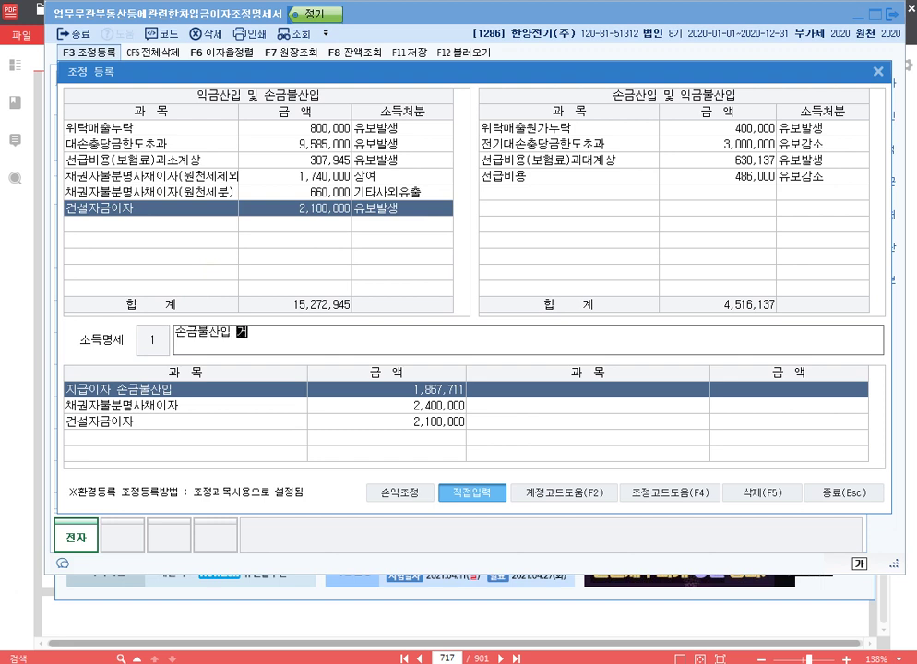
text(자)
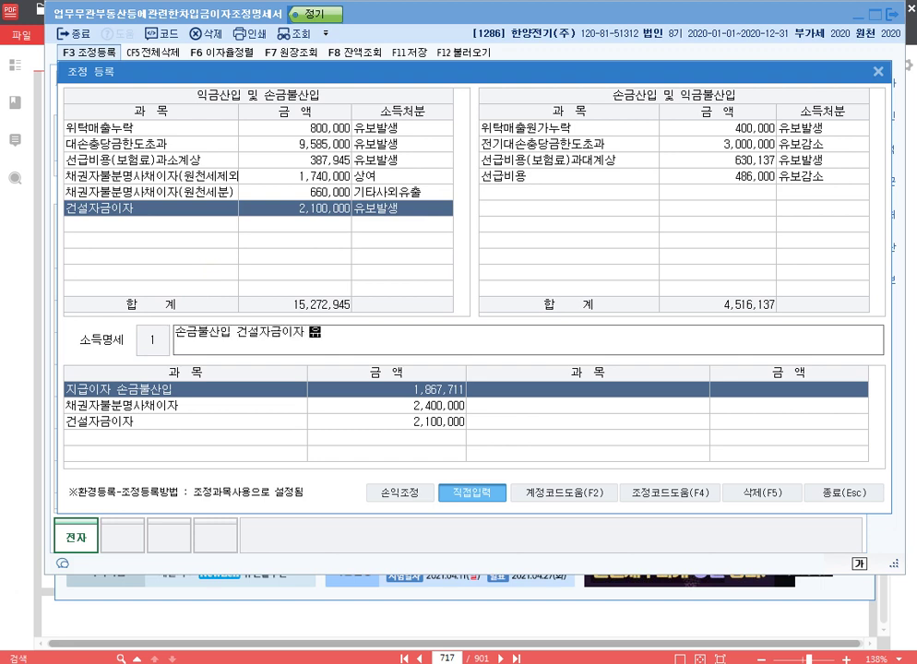
key(Return)
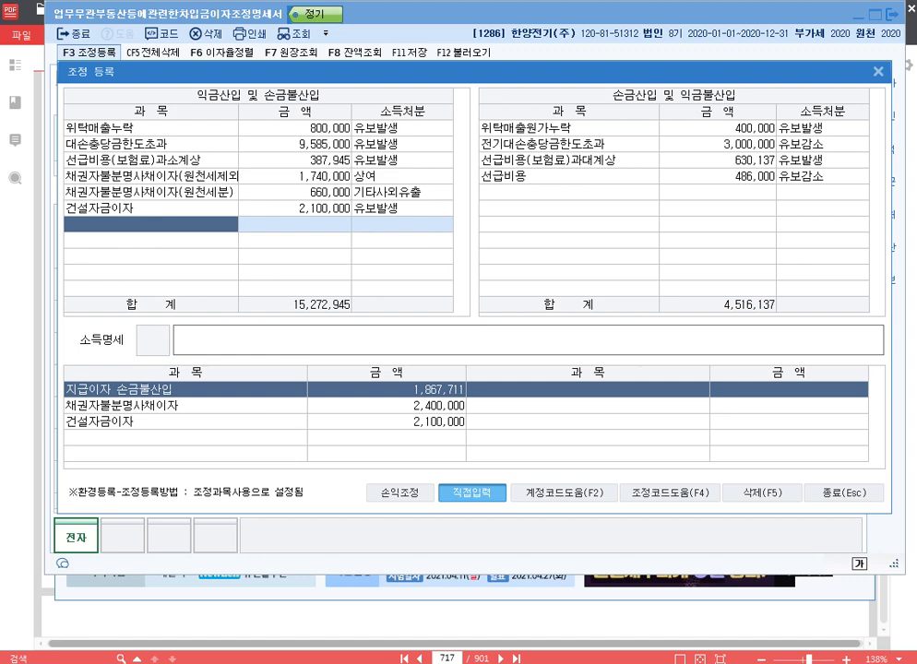
- Add 업무무관자산지급이자 of 1,867,711 as 기타사외유출 under 익금산입 및 손금불산입, and close the adjustment registration and the statement
key(Up)
key(Down)
key(F4)
key(Down)
key(Down)
key(Down)
key(Return)
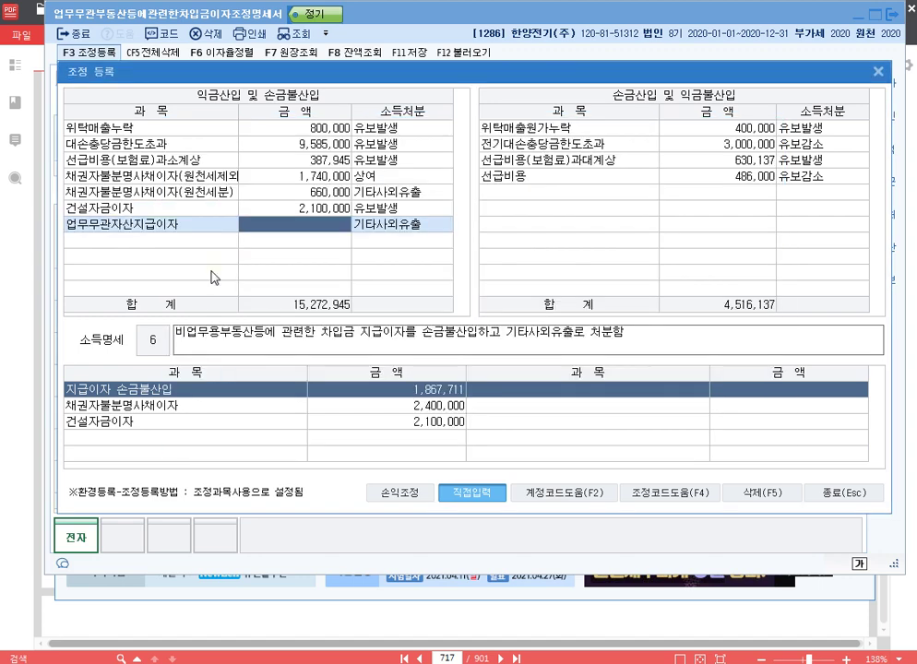
text(1867711)
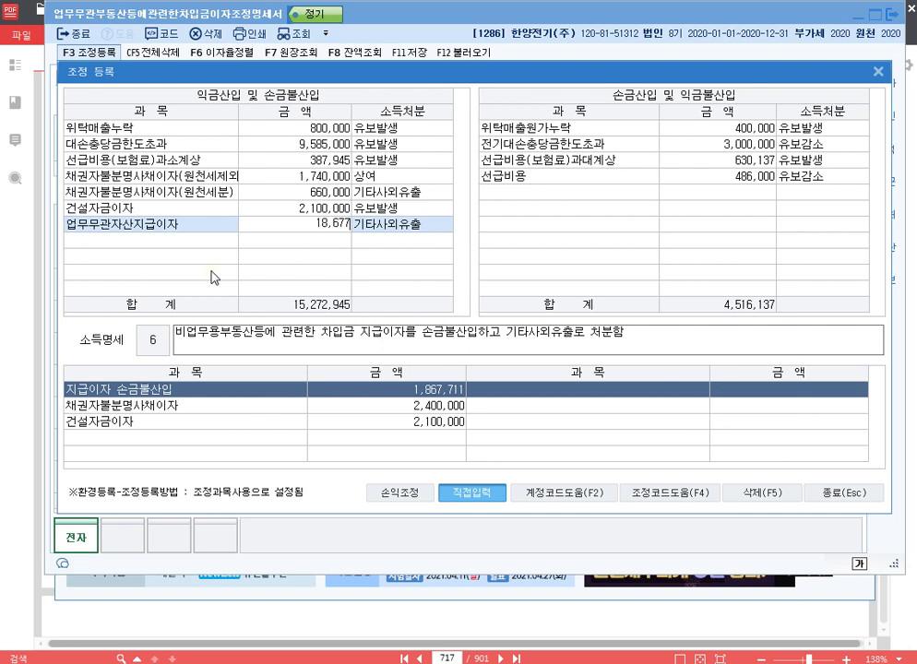
key(Return)
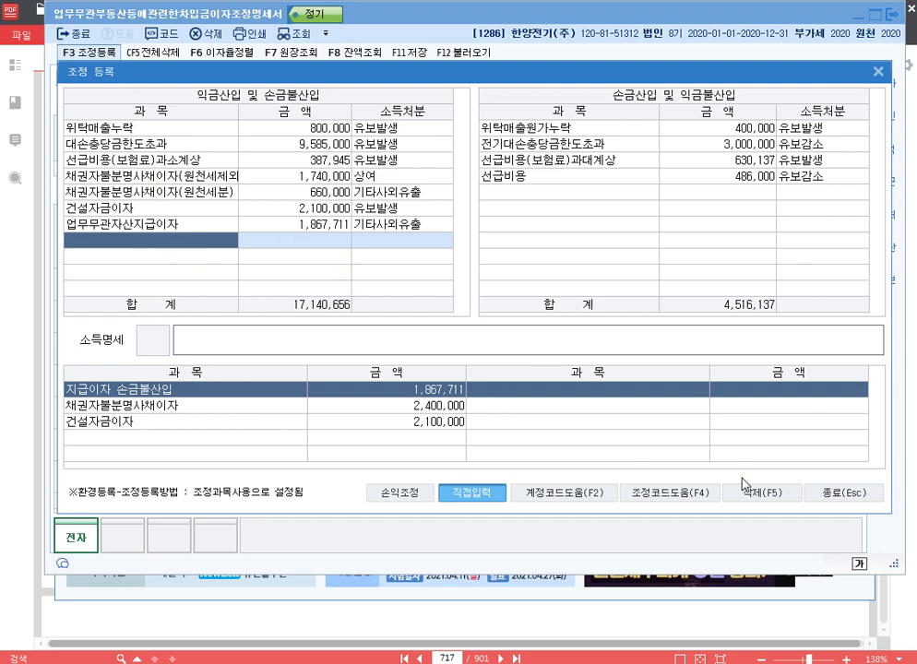
click(839, 495)
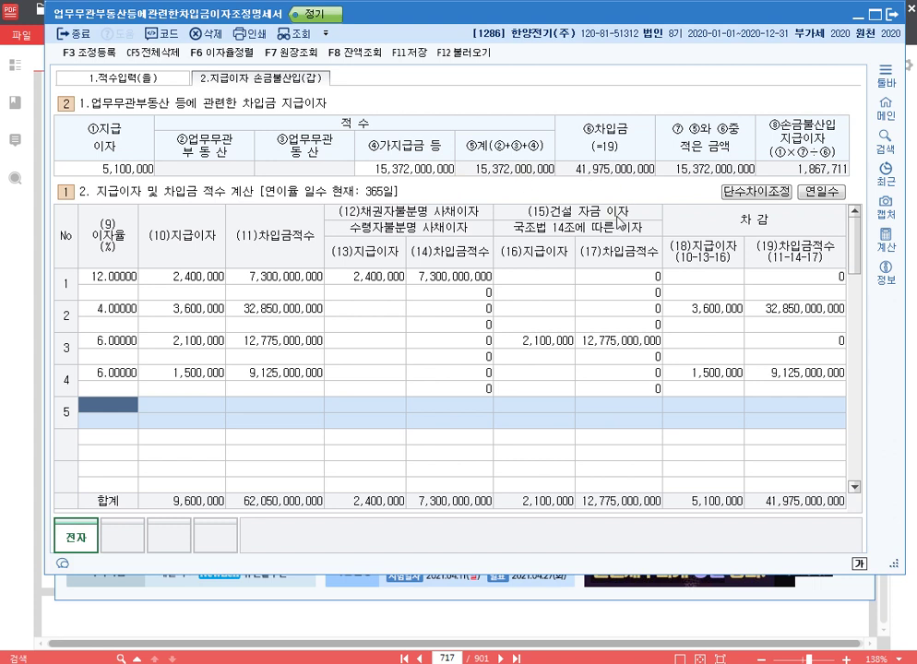
click(891, 14)
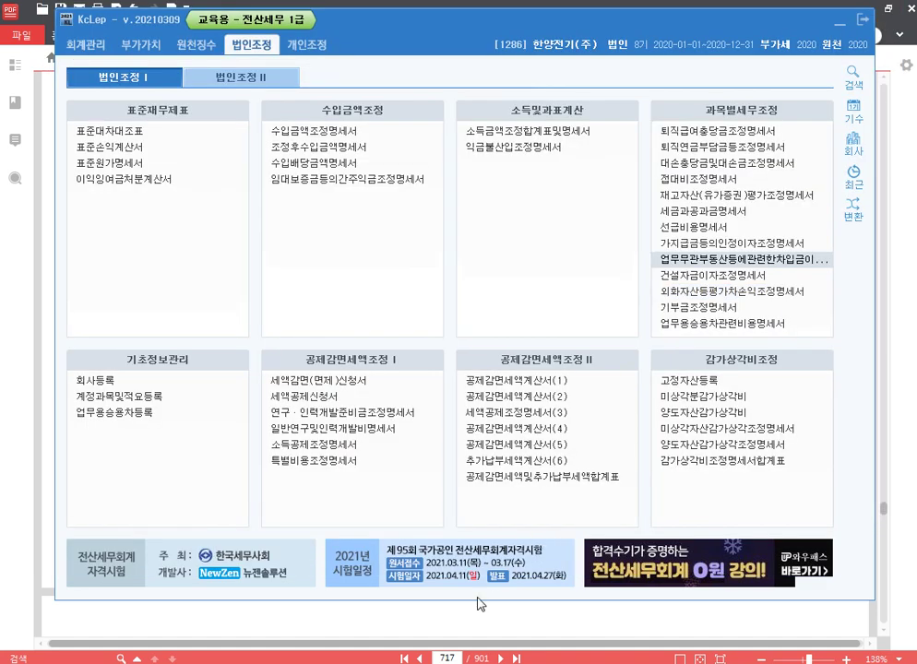
- Go to page 493 of the PDF textbook and read Section 10 건설자금이자의 조정 through to its adjustment case
click(452, 658)
text(493)
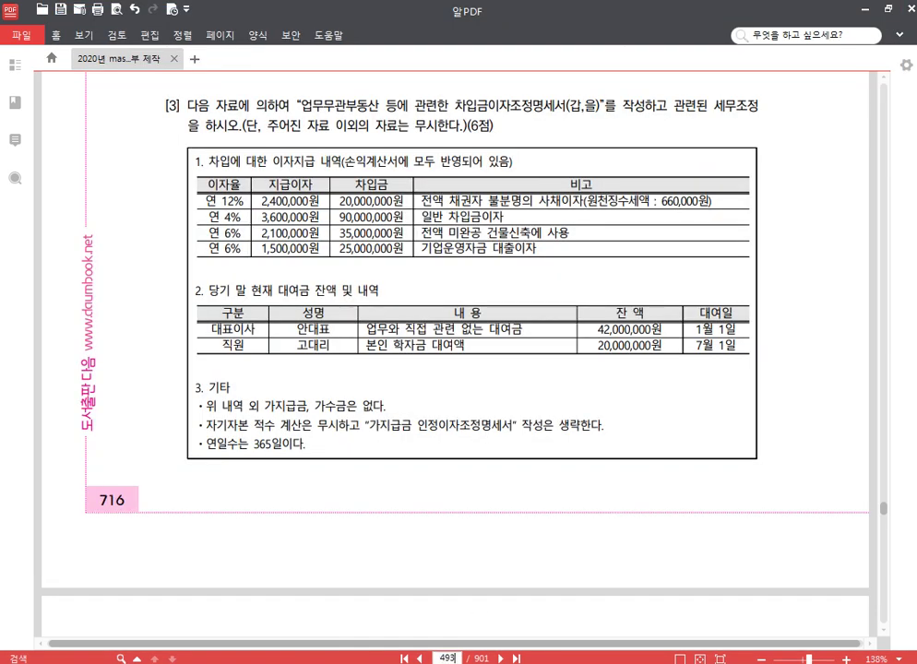
key(Return)
scroll(464, 406, down, 3)
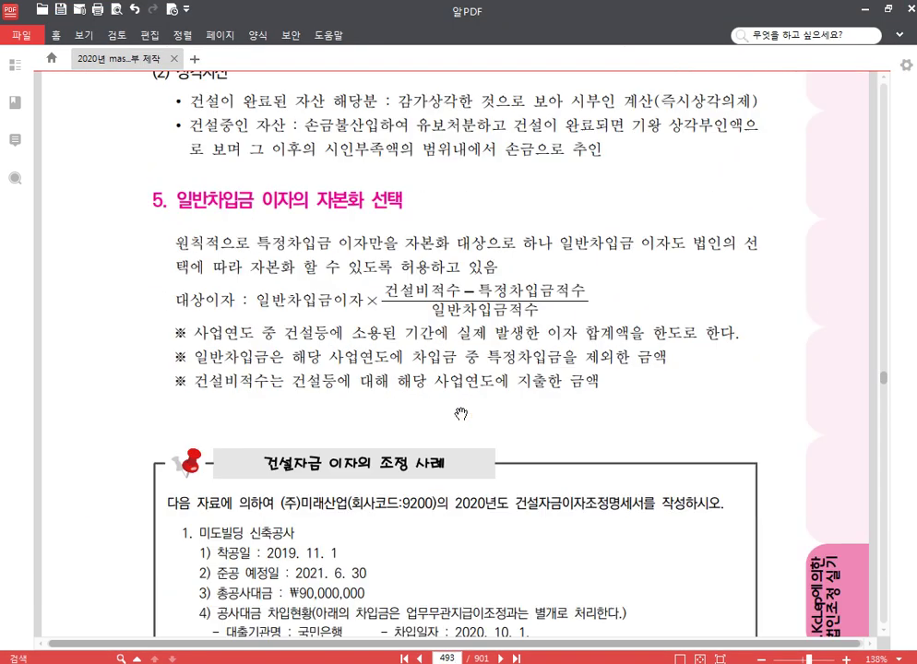
scroll(464, 415, up, 15)
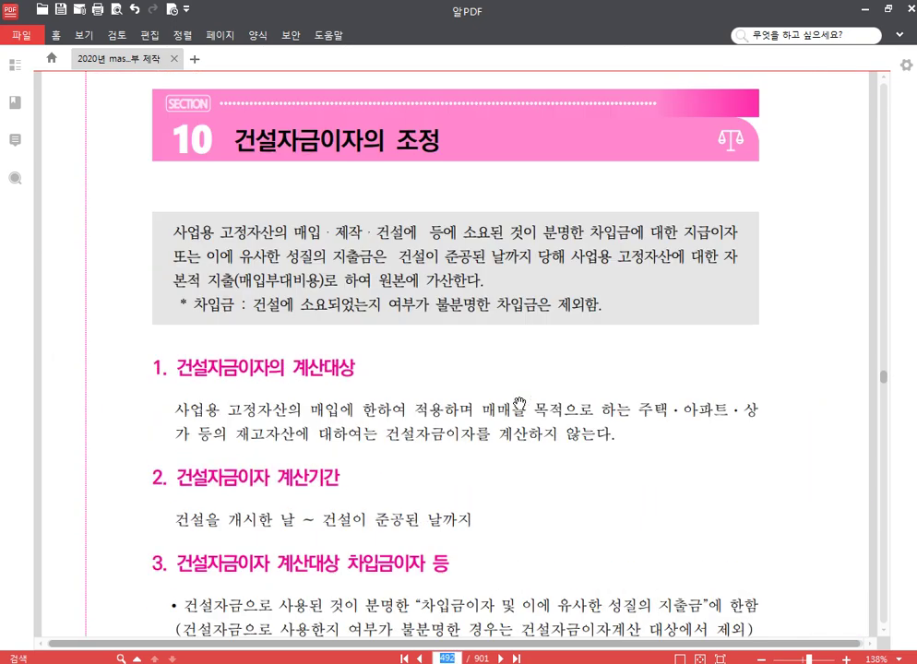
scroll(521, 403, down, 2)
scroll(521, 403, up, 4)
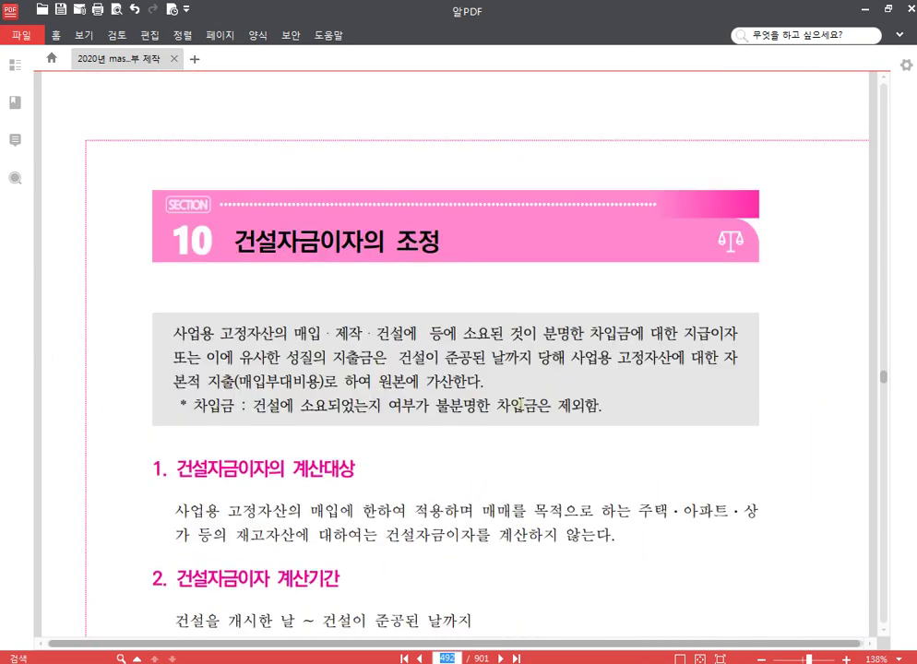
scroll(521, 403, down, 2)
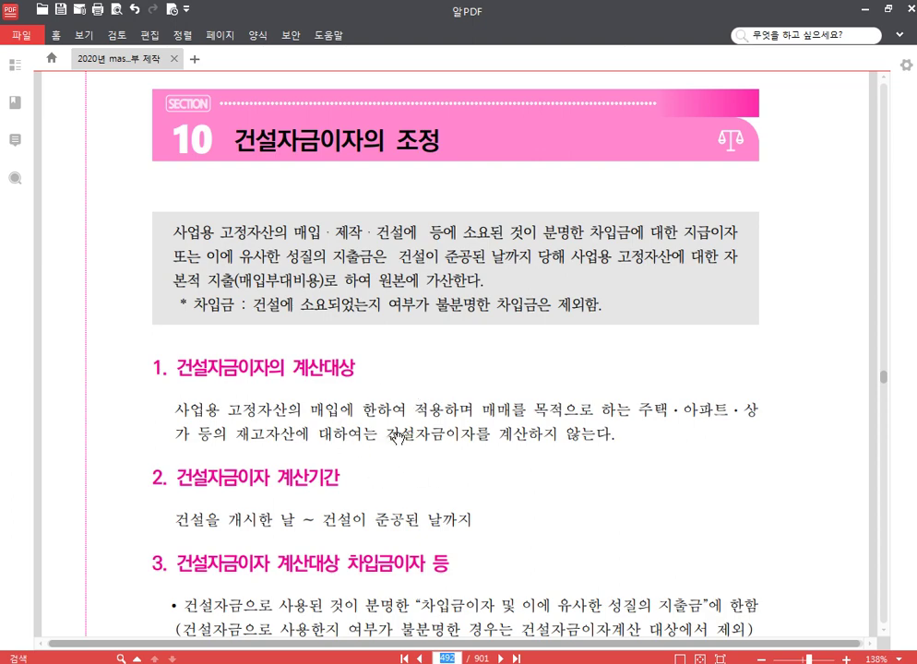
scroll(395, 436, down, 10)
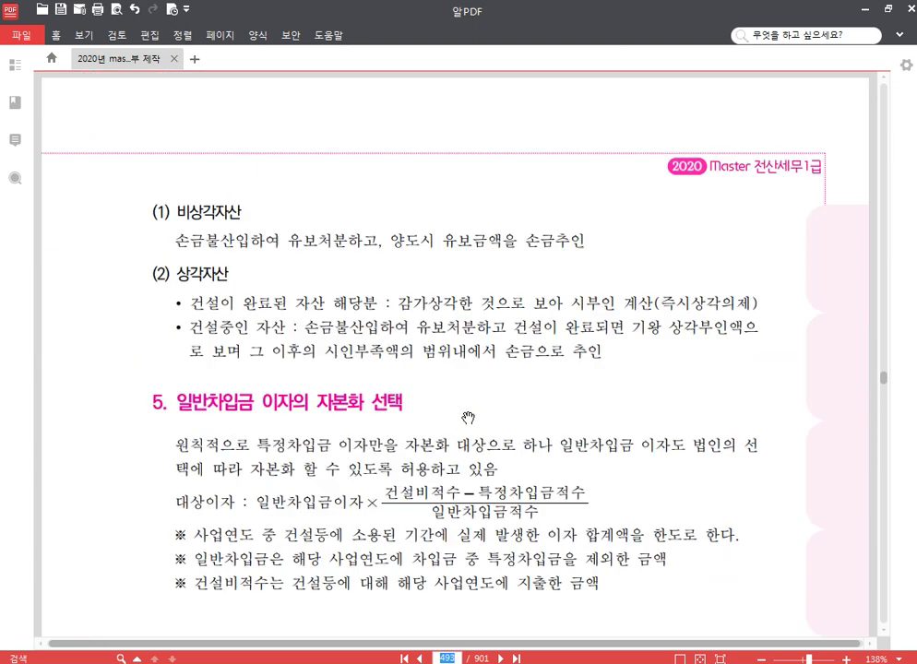
scroll(468, 420, down, 9)
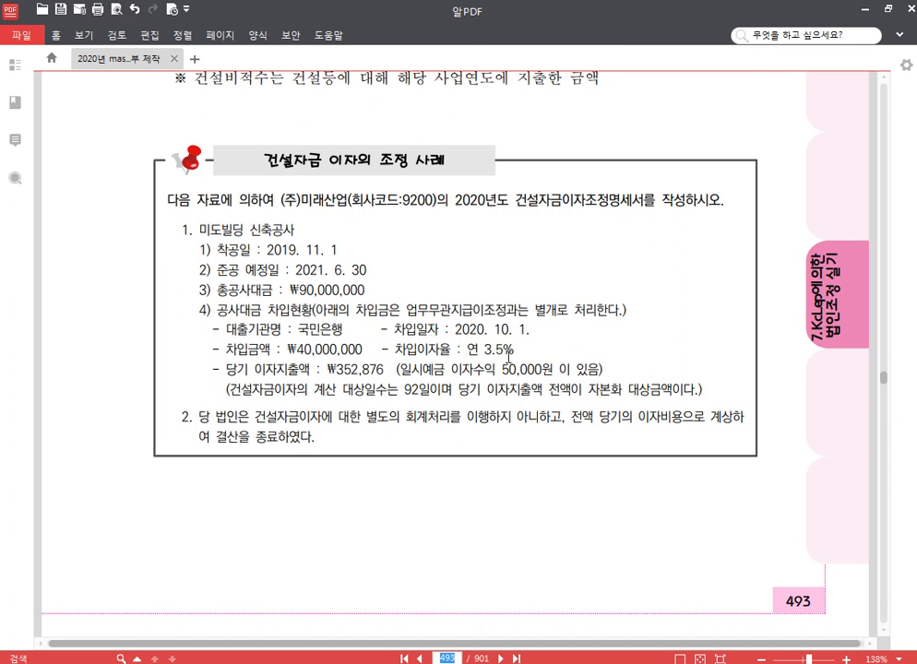
- Switch to KcLep, change the company to 9200 (주)미래산업, and open 건설자금이자조정명세서
key(alt+Tab)
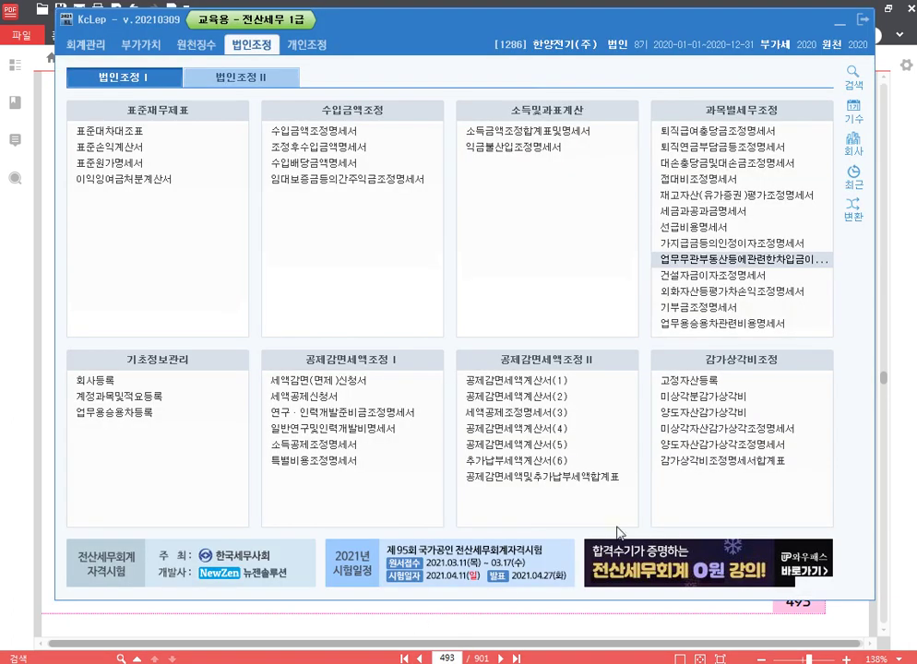
click(755, 276)
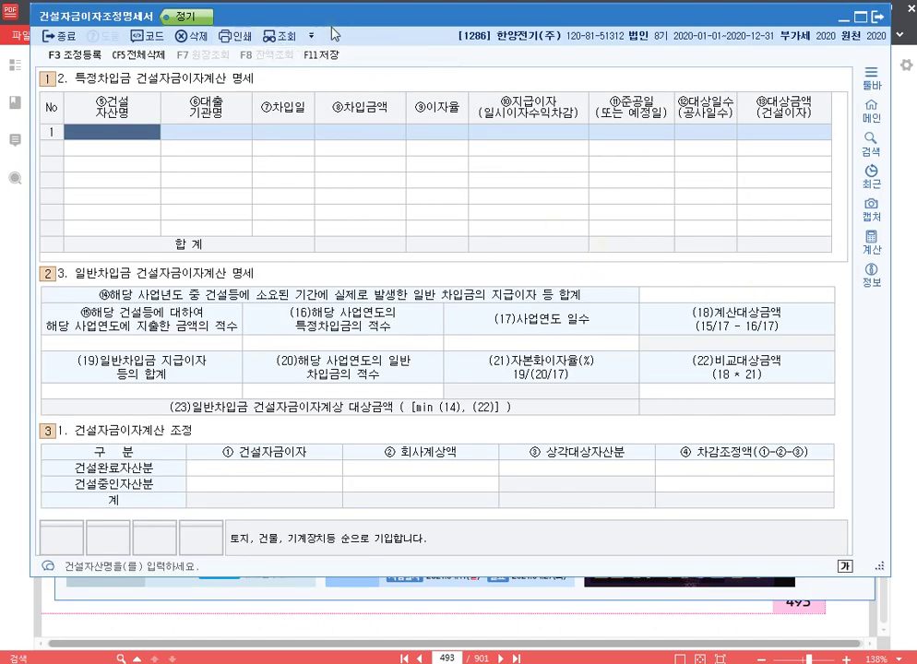
key(Escape)
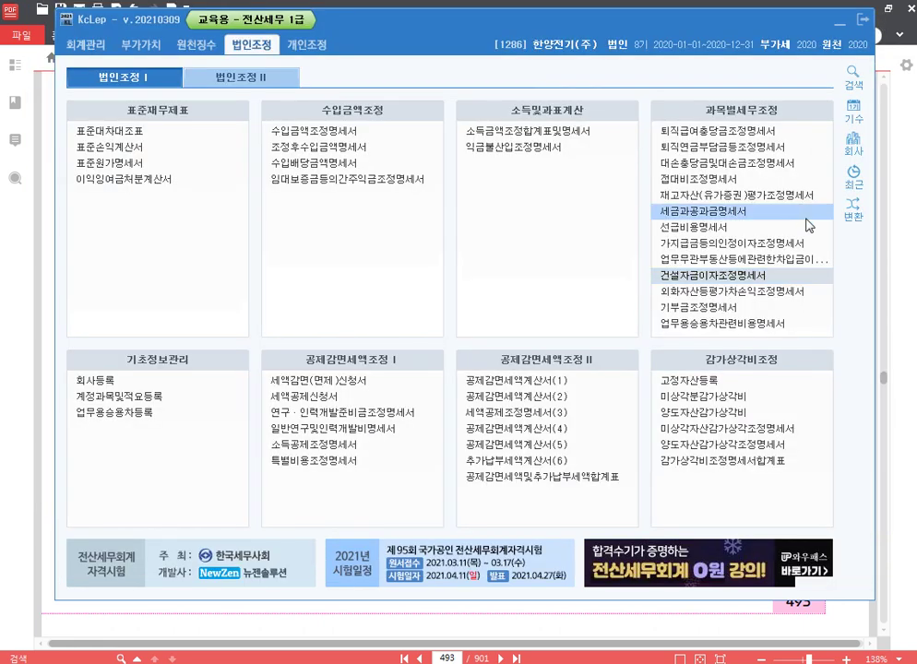
click(851, 148)
text(9200)
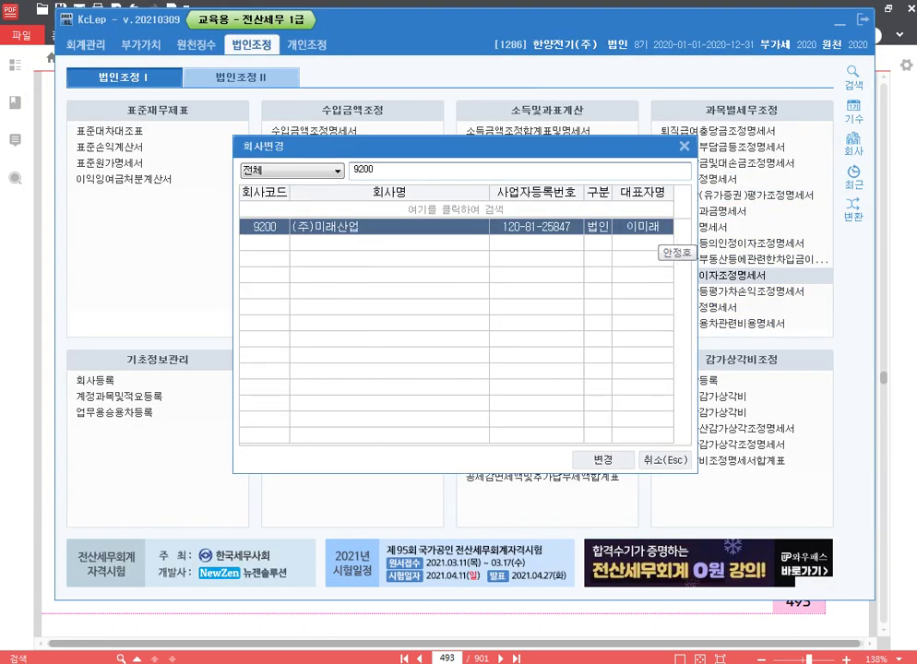
key(Return)
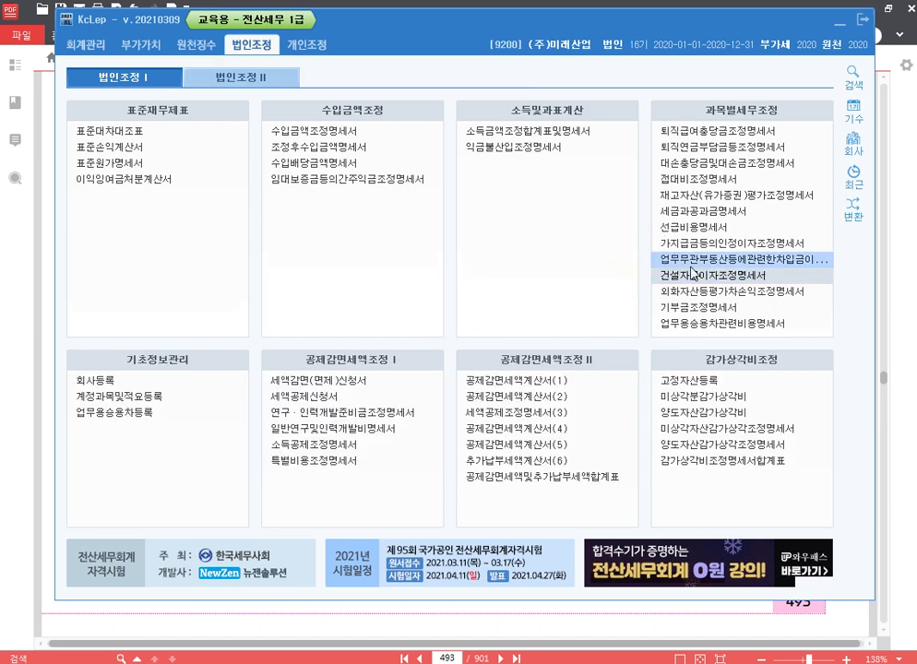
click(694, 274)
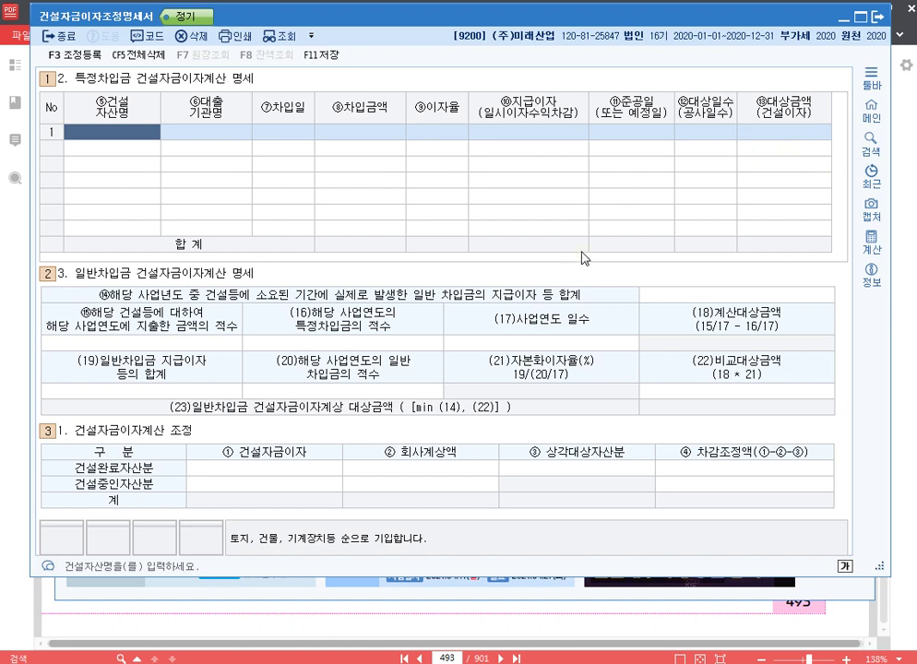
- Examine the 건설자금이자계산 조정 and 특정차입금 sections of the form, and read the 미도빌딩 신축공사 case in the PDF
click(230, 486)
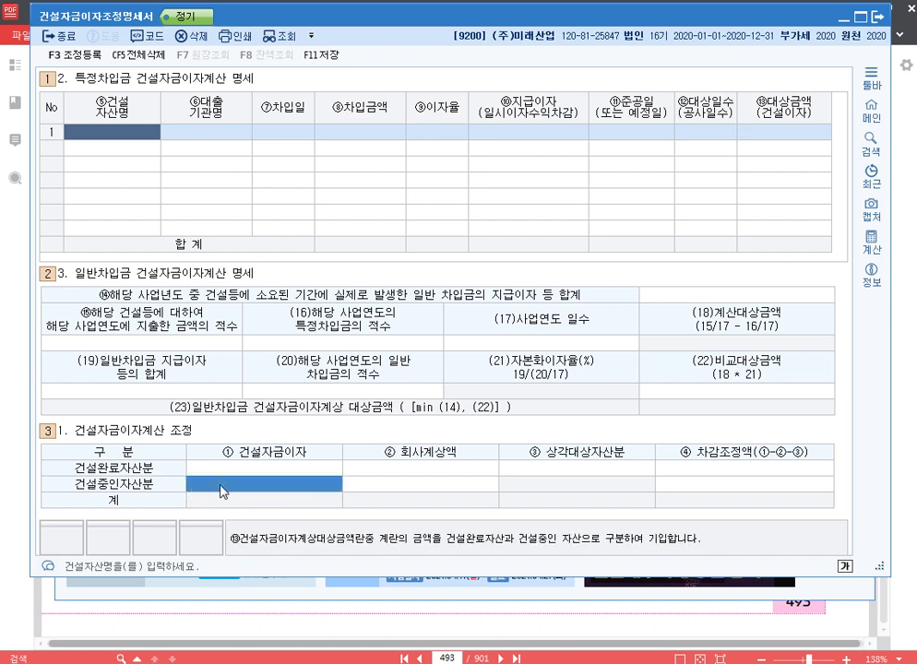
click(287, 471)
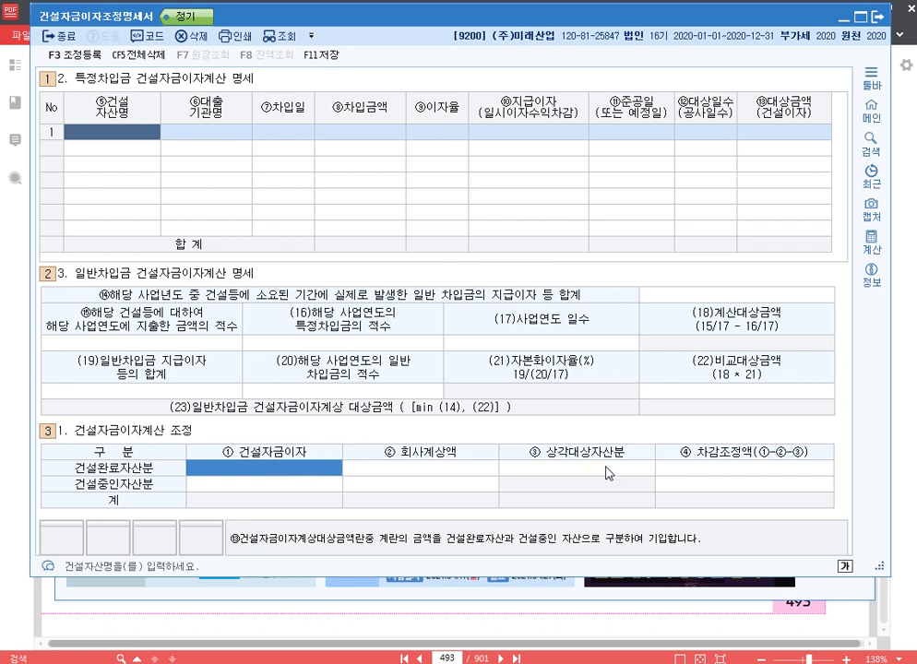
click(608, 471)
click(324, 472)
click(315, 486)
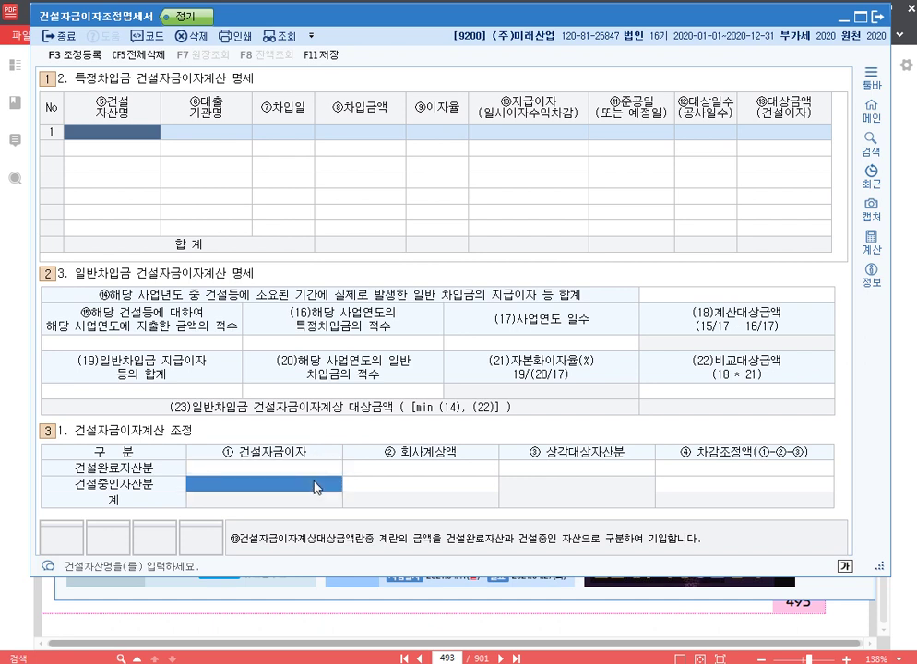
click(449, 489)
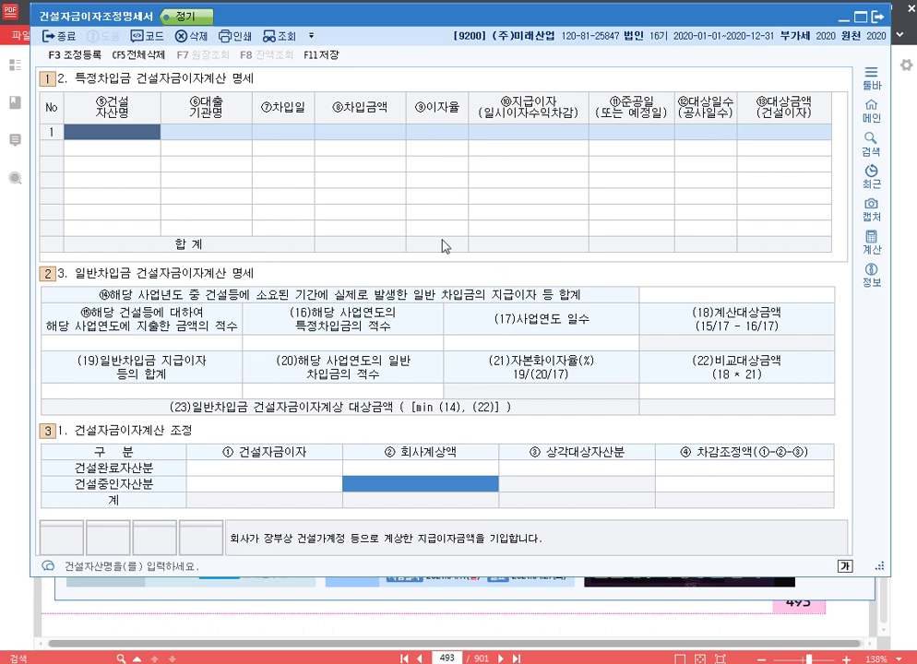
click(372, 139)
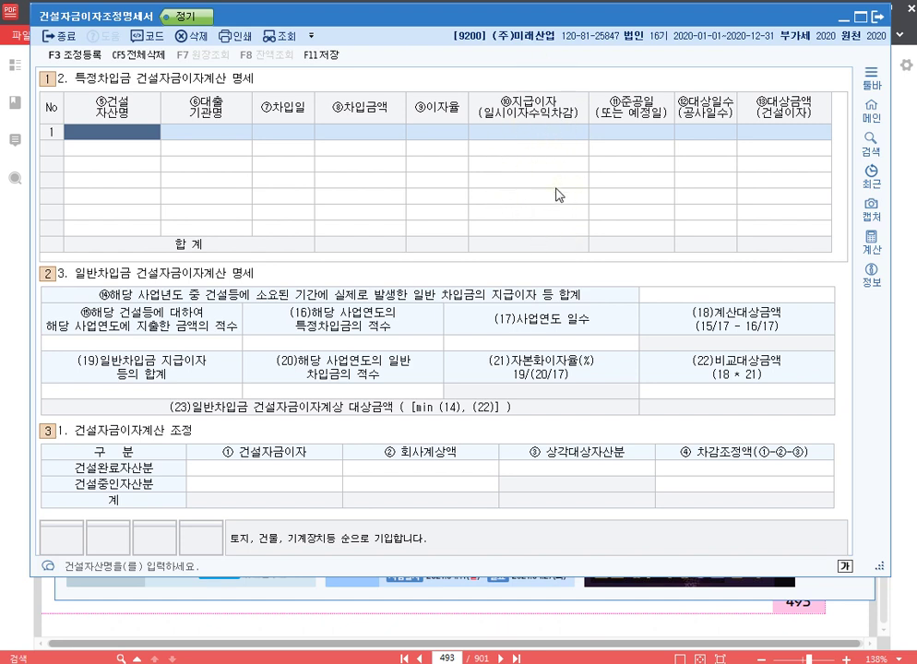
click(818, 619)
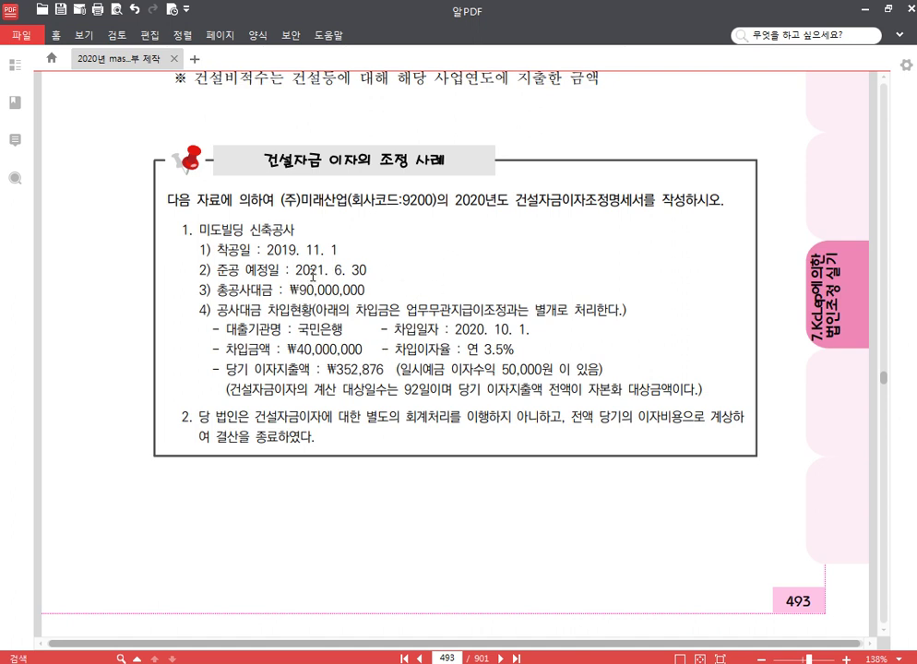
scroll(318, 194, down, 1)
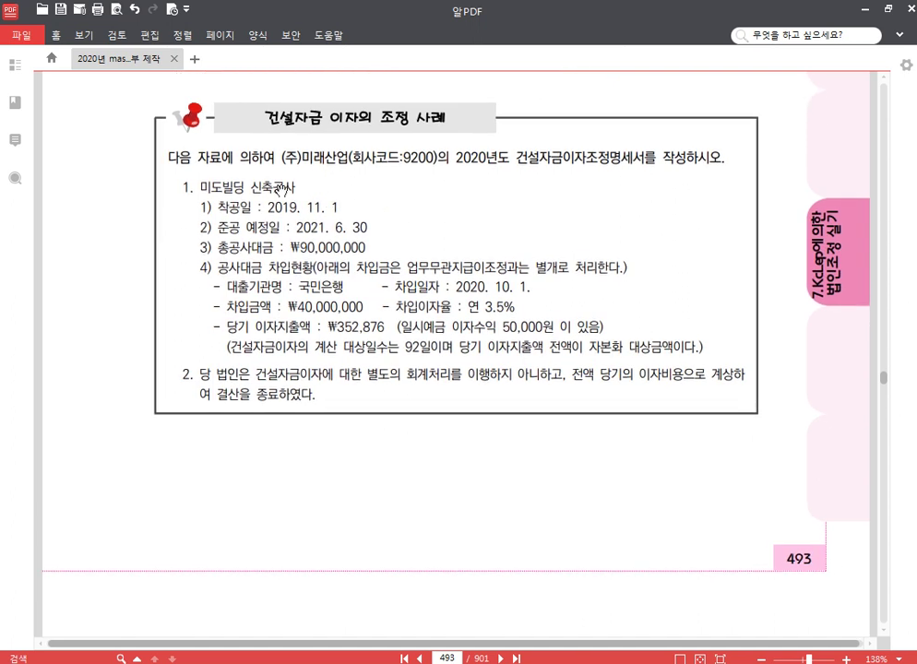
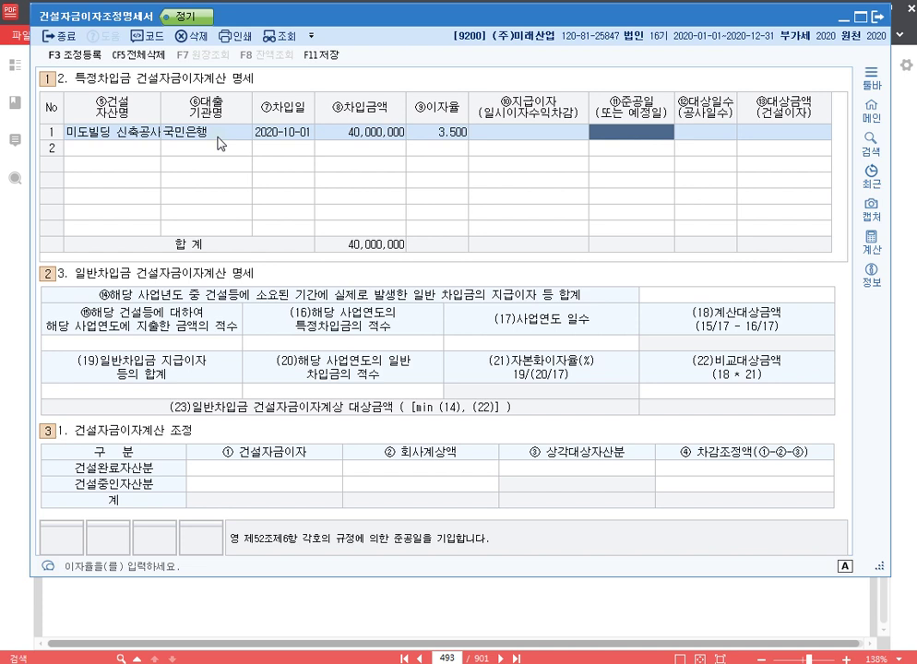
- Enter 준공일 2021-06-30 and 대상일수 92 in the 미도빌딩 신축공사 row of the 특정차입금 table
text(2021-06-)
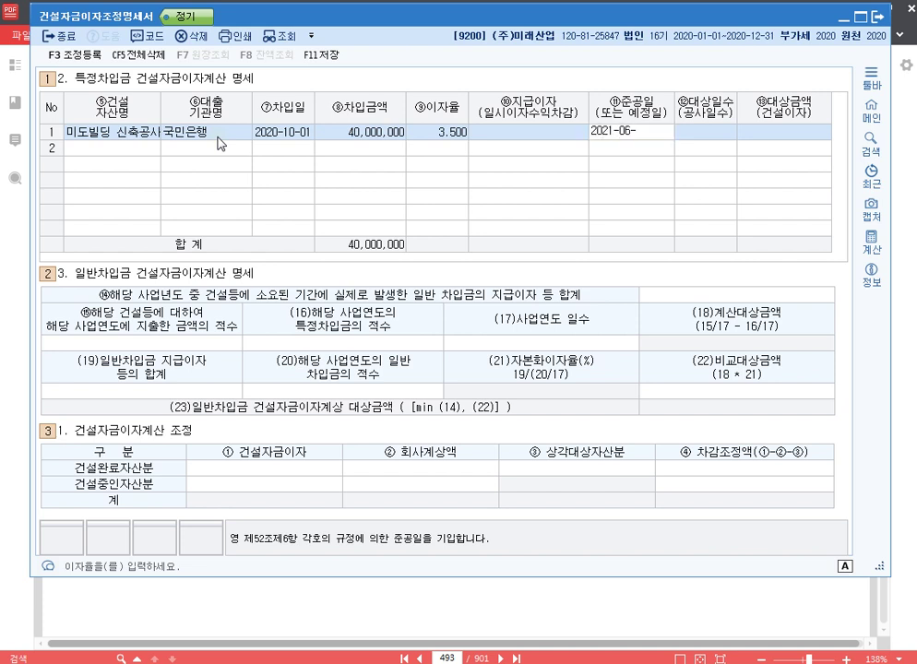
text(3)
text(0)
key(Return)
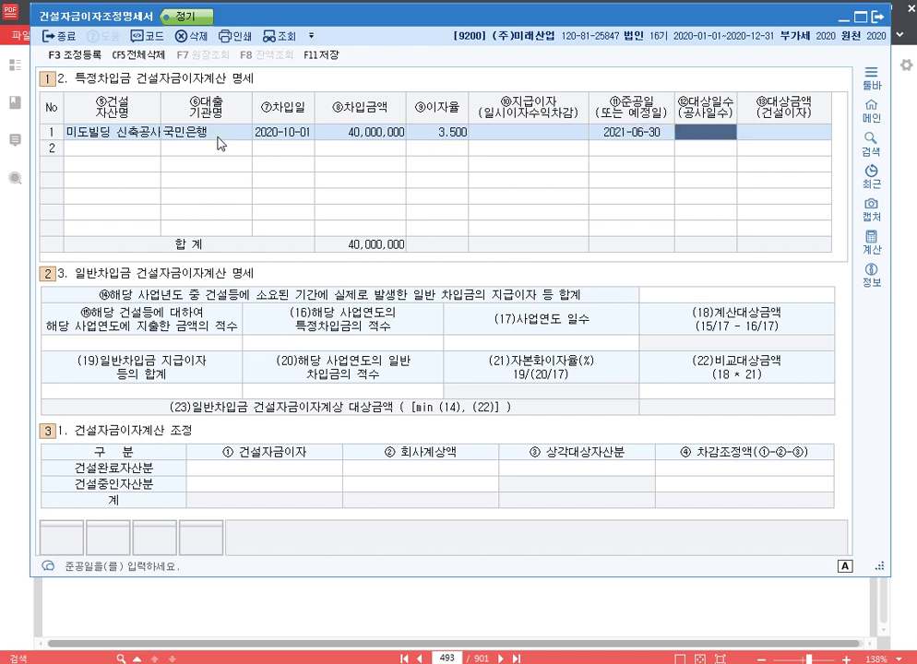
text(92)
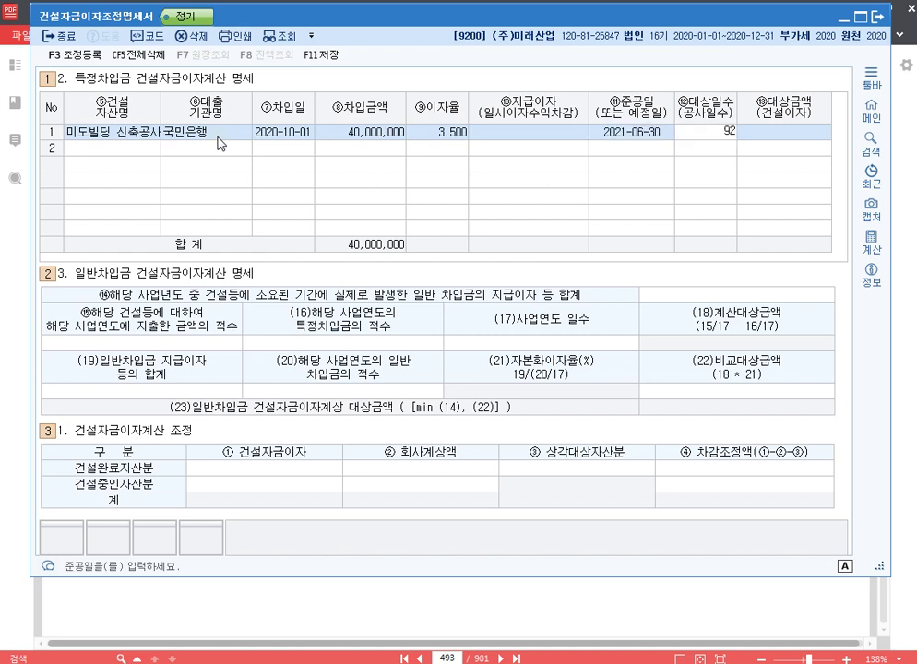
key(Return)
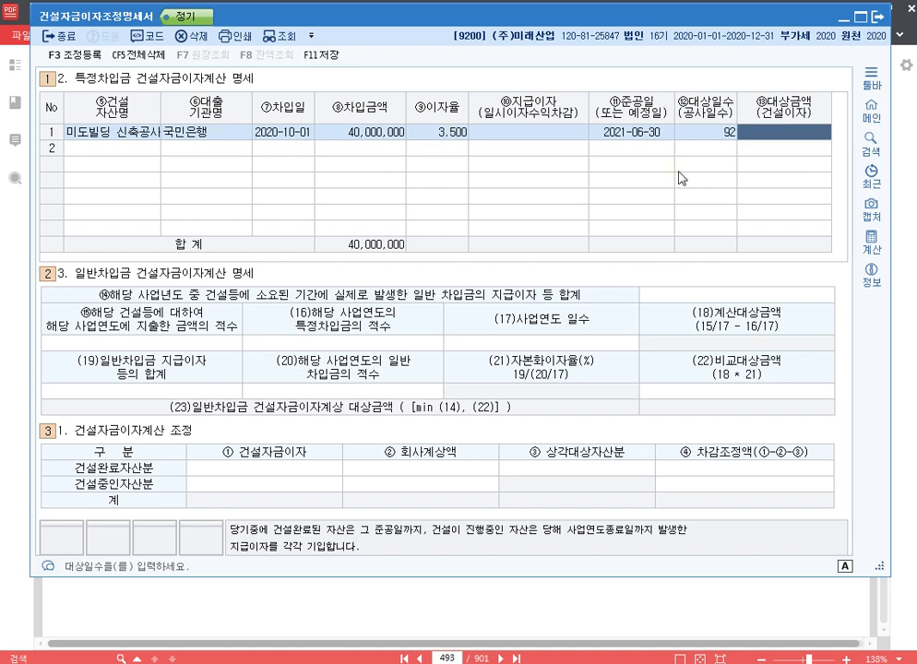
key(ctrl)
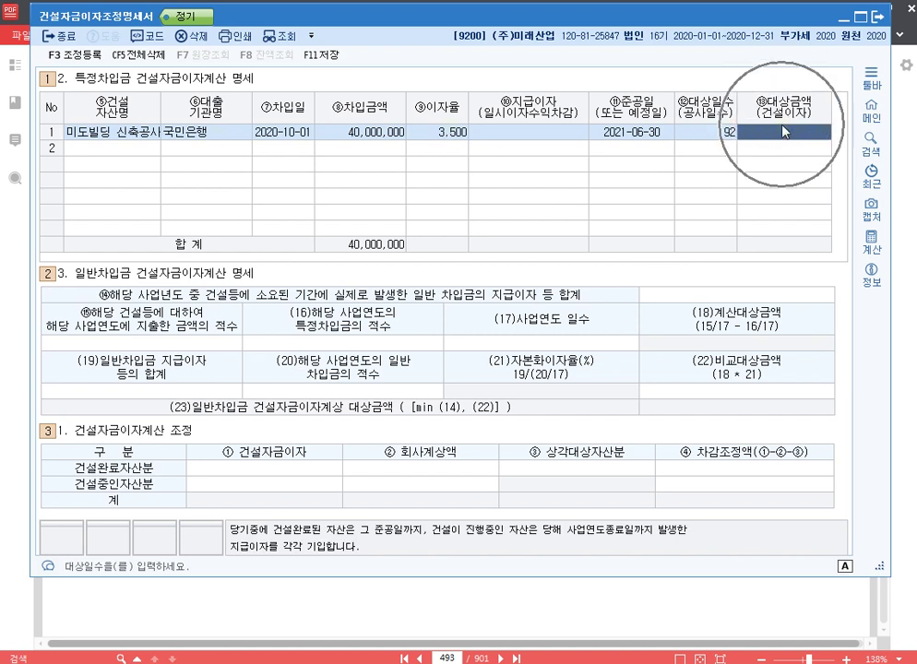
key(ctrl)
key(ctrl)
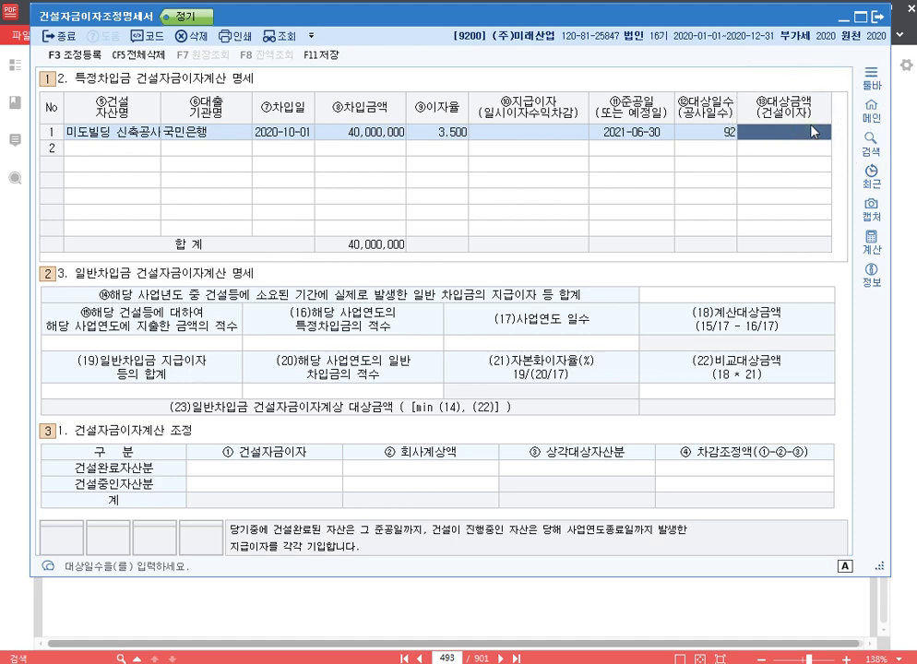
key(ctrl)
- Open the built-in calculator, set its decimal handling to 3자리, and enter the 차입금액 40,000,000 as the first amount
click(870, 238)
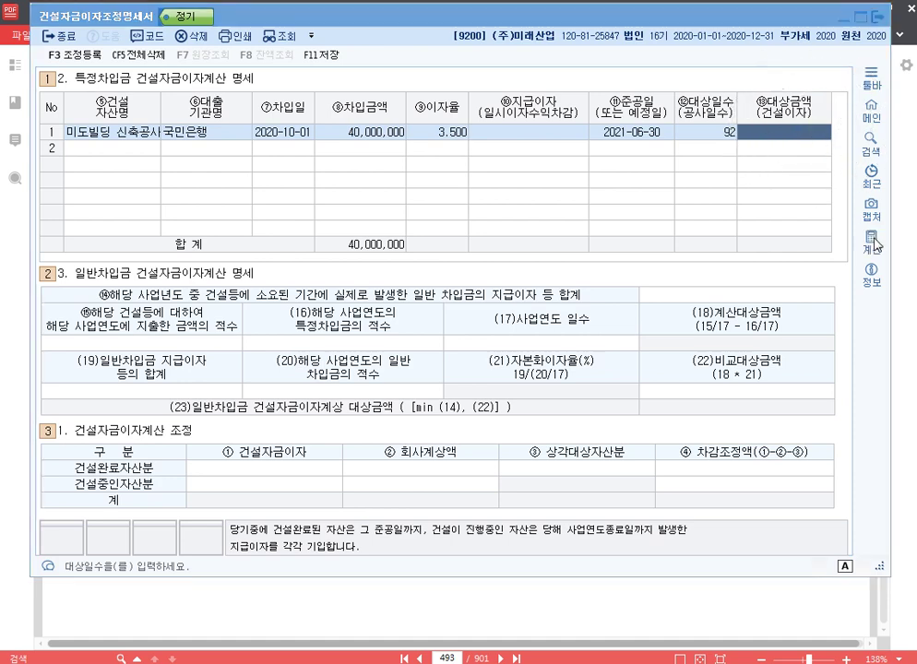
drag(479, 100, 456, 161)
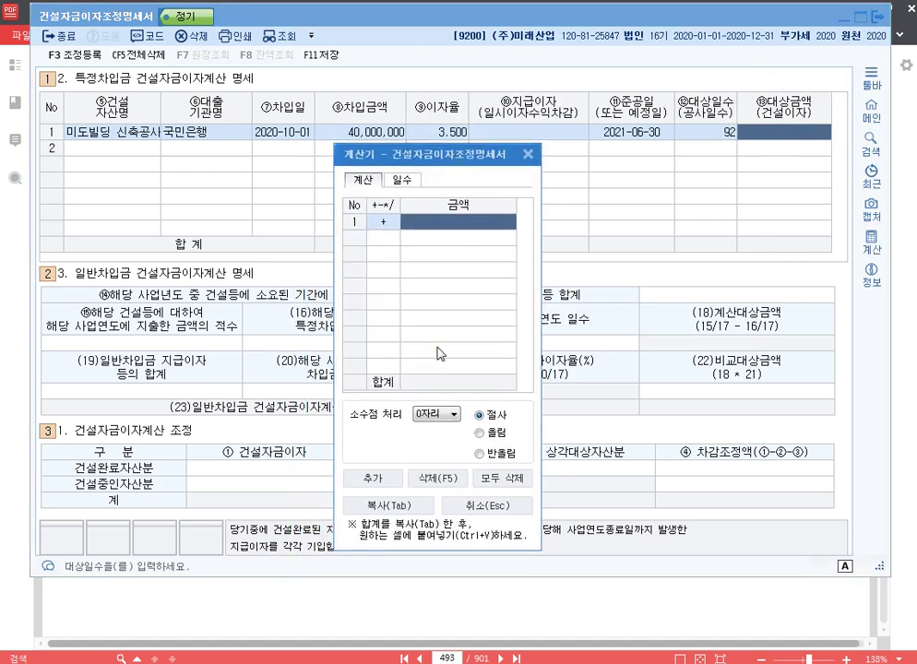
click(435, 415)
click(452, 458)
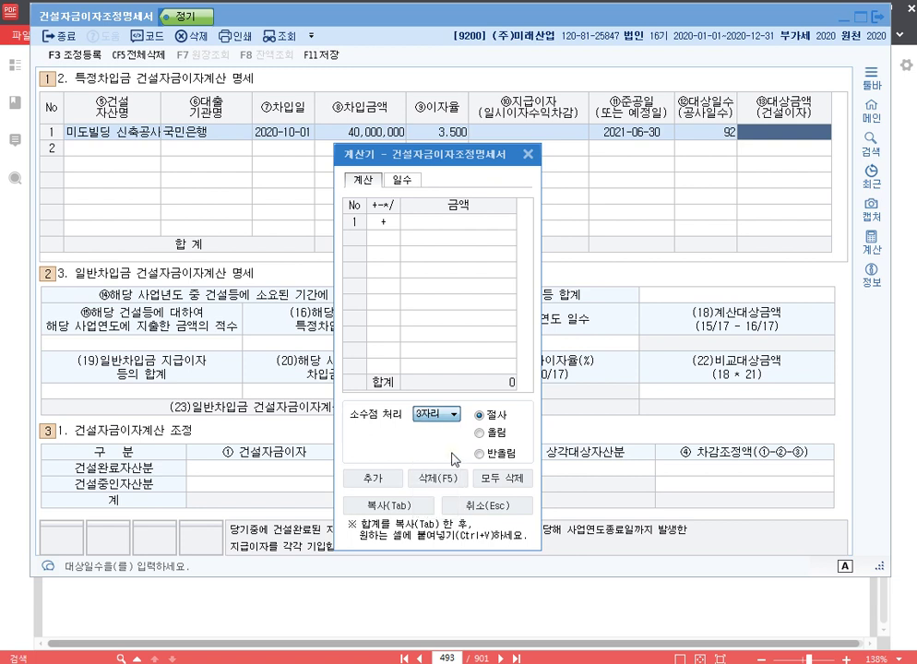
click(350, 135)
click(466, 224)
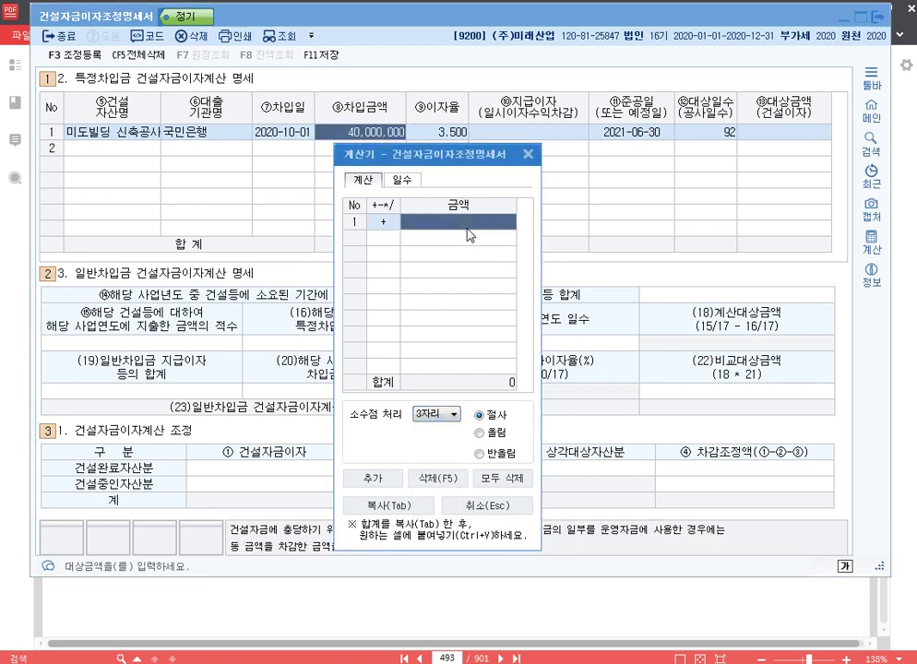
text(40000000)
key(Return)
click(471, 235)
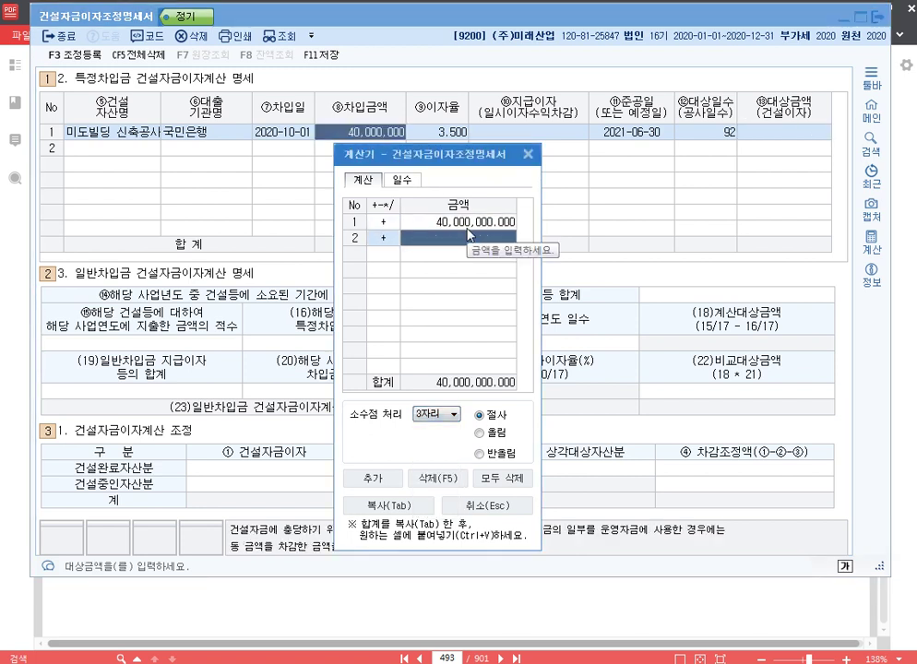
- In the calculator, multiply the amount by 0.035 and by 92, and divide it by 365
click(375, 241)
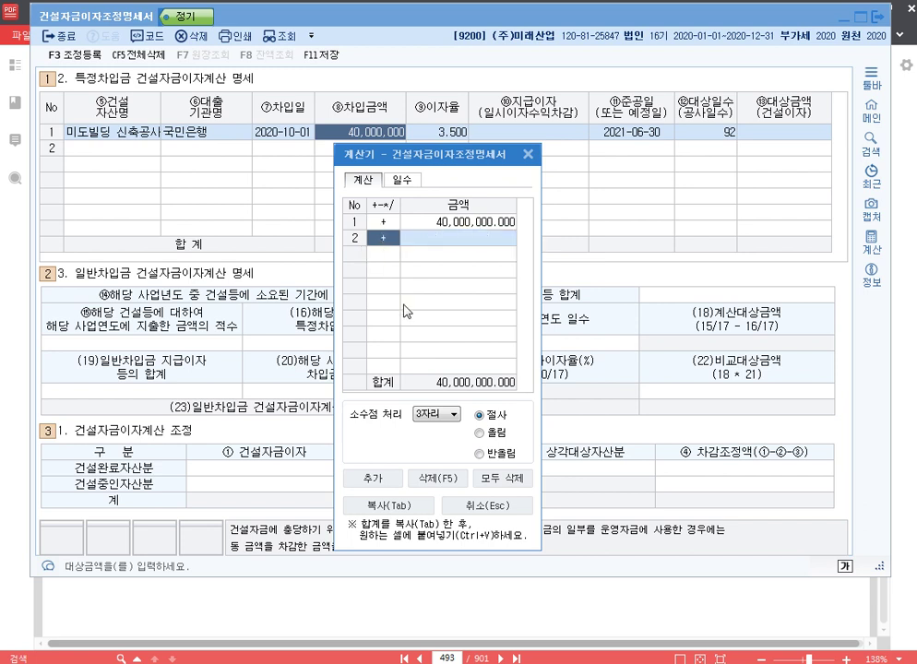
text(*)
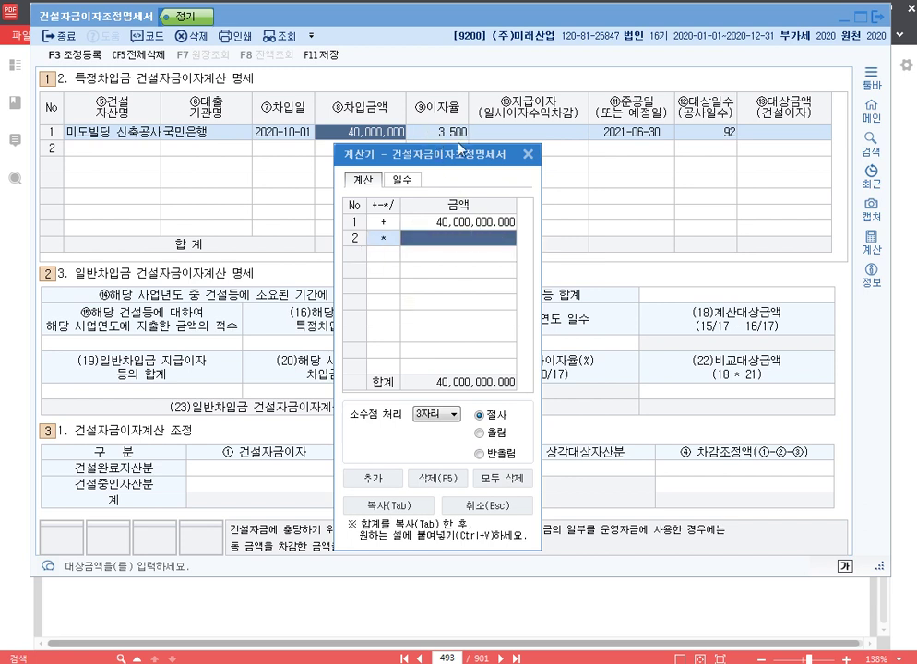
text(0.0)
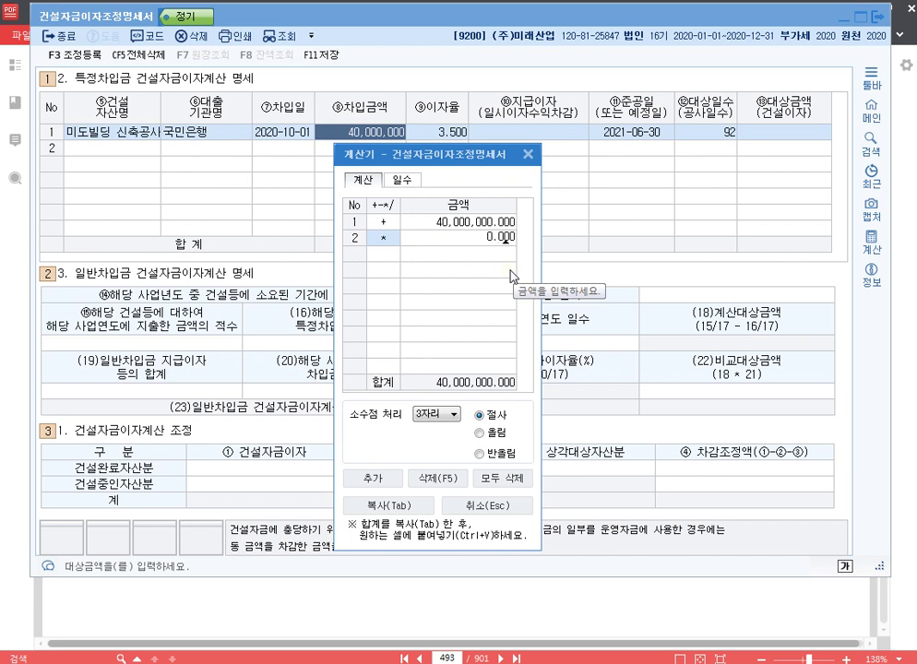
text(35)
key(Return)
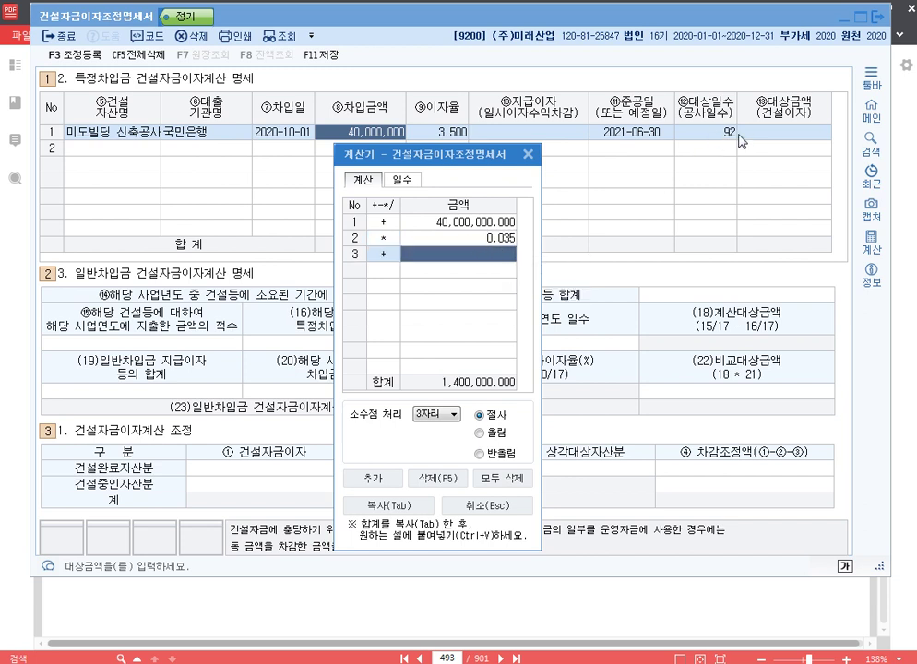
click(390, 251)
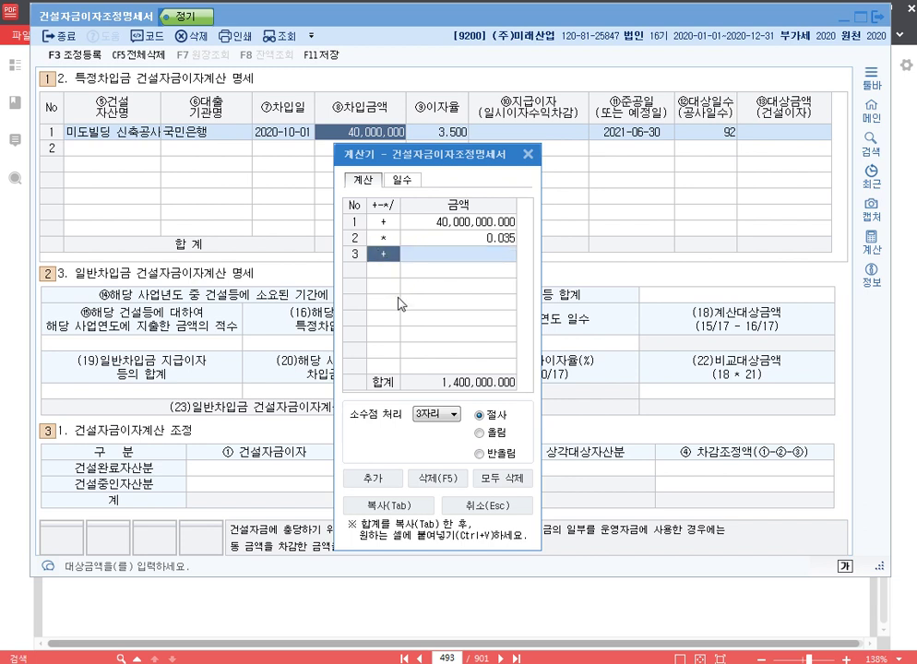
text(*92)
key(Return)
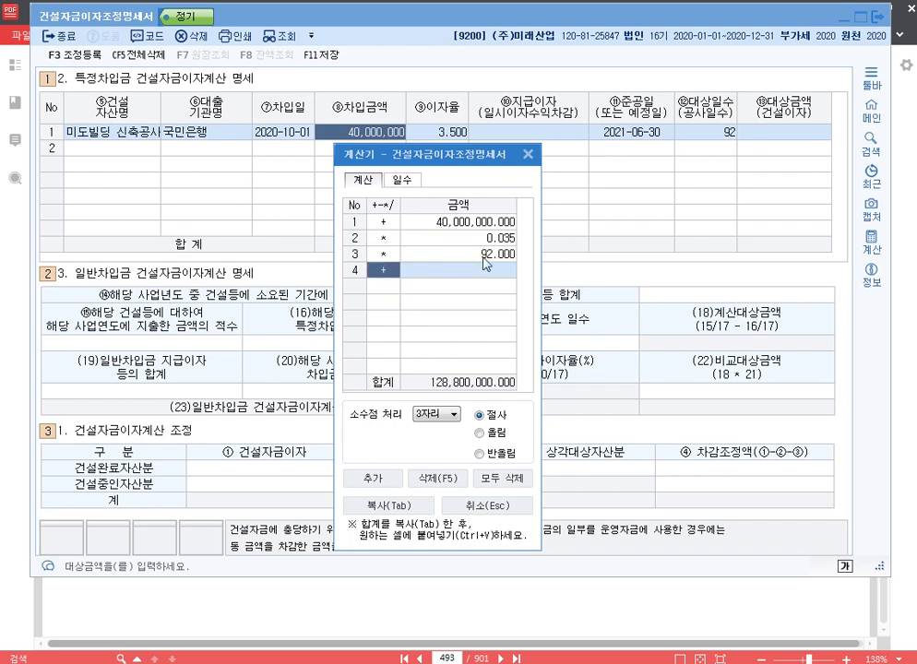
text(/365)
key(Return)
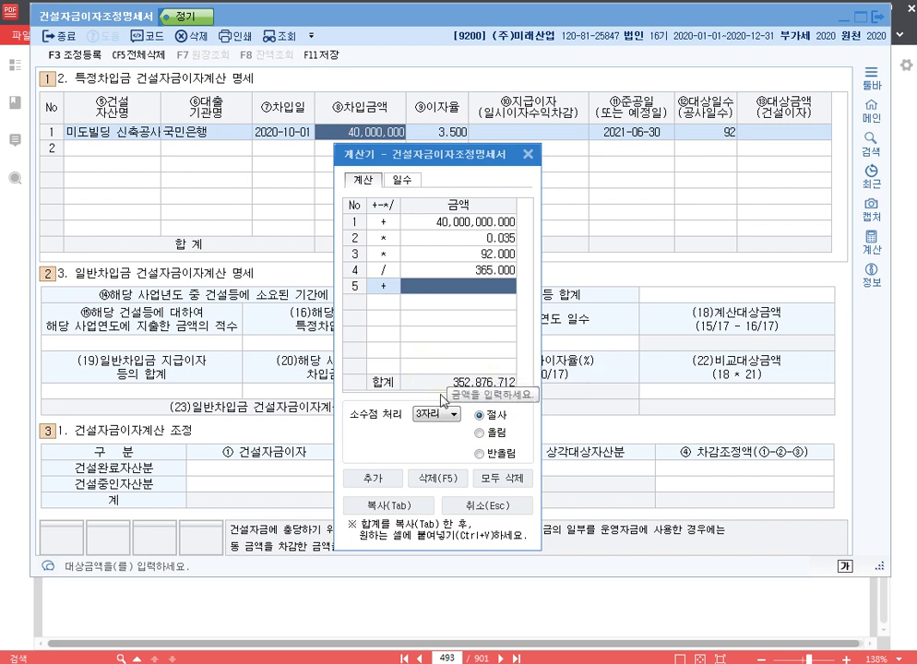
- Enter 352,876 as the 대상금액(건설이자) of the 미도빌딩 신축공사 row and close the calculator
click(786, 133)
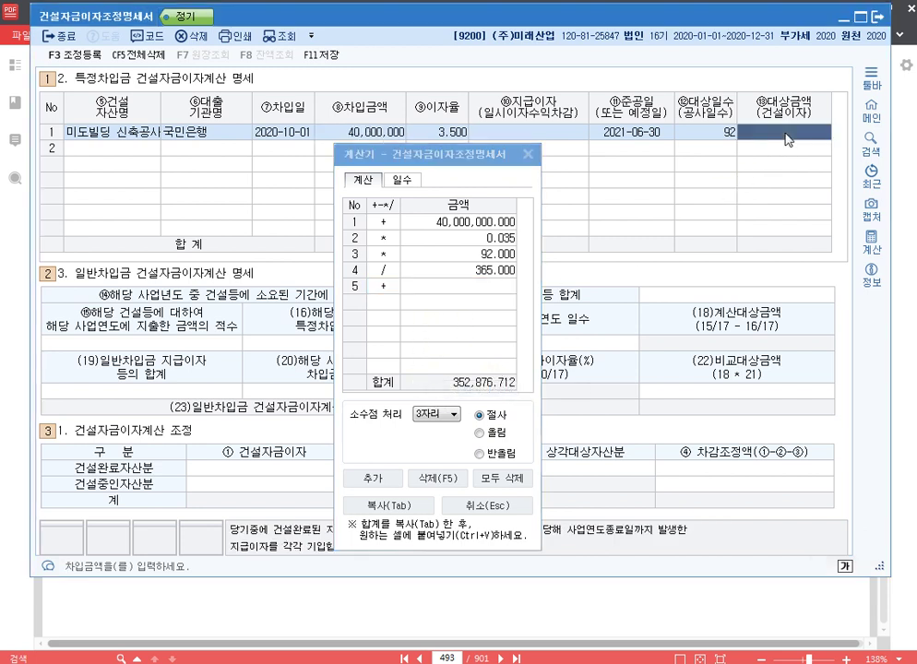
click(387, 132)
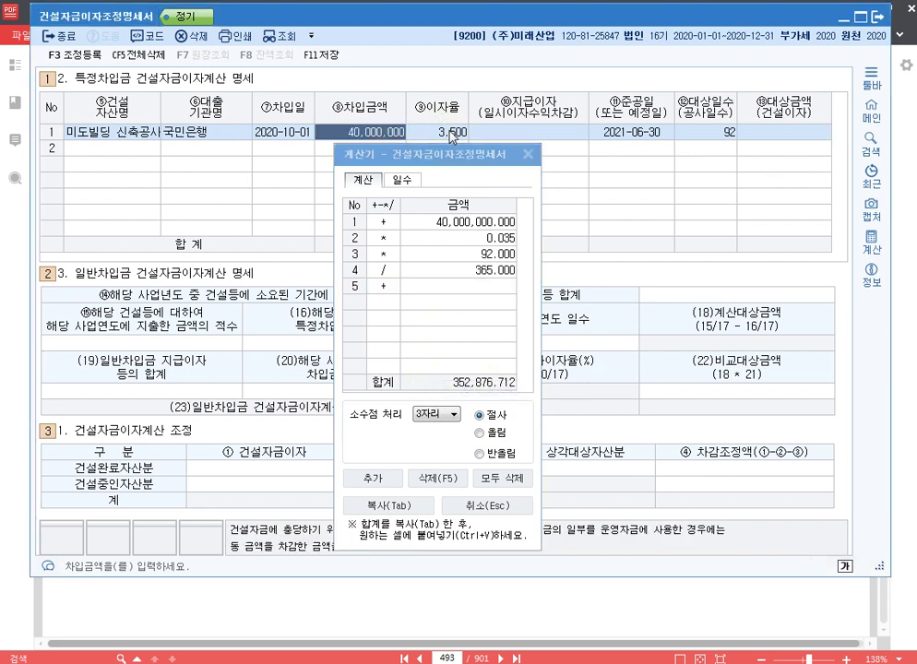
key(Return)
key(Return)
key(Return)
key(Return)
key(Return)
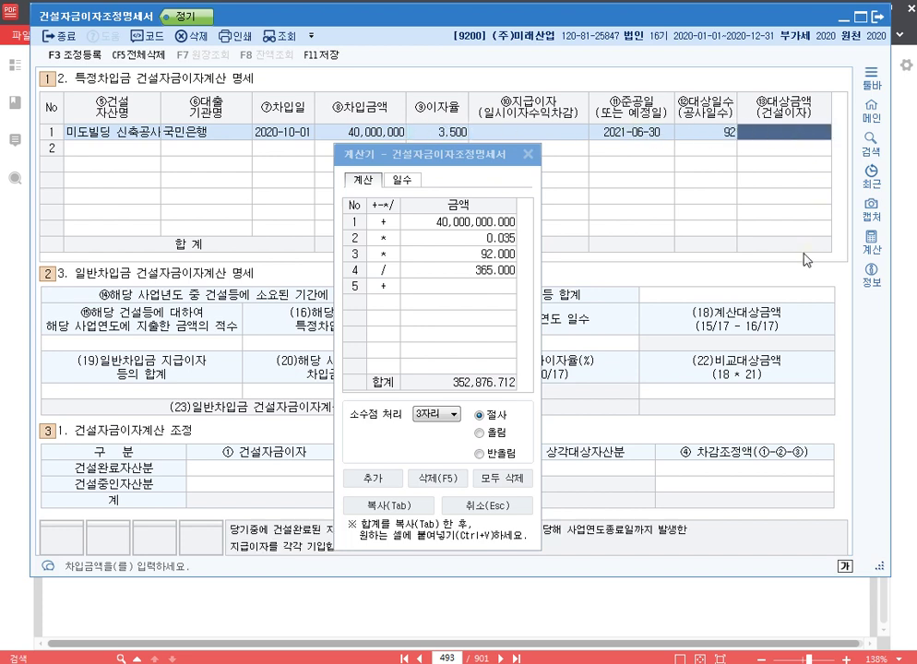
text(352)
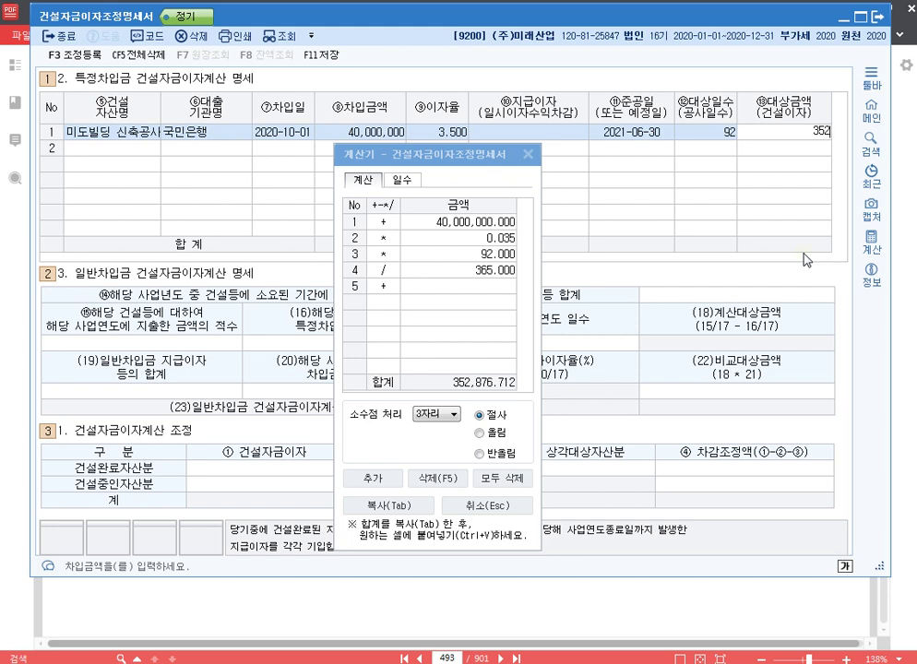
text(,876)
key(Return)
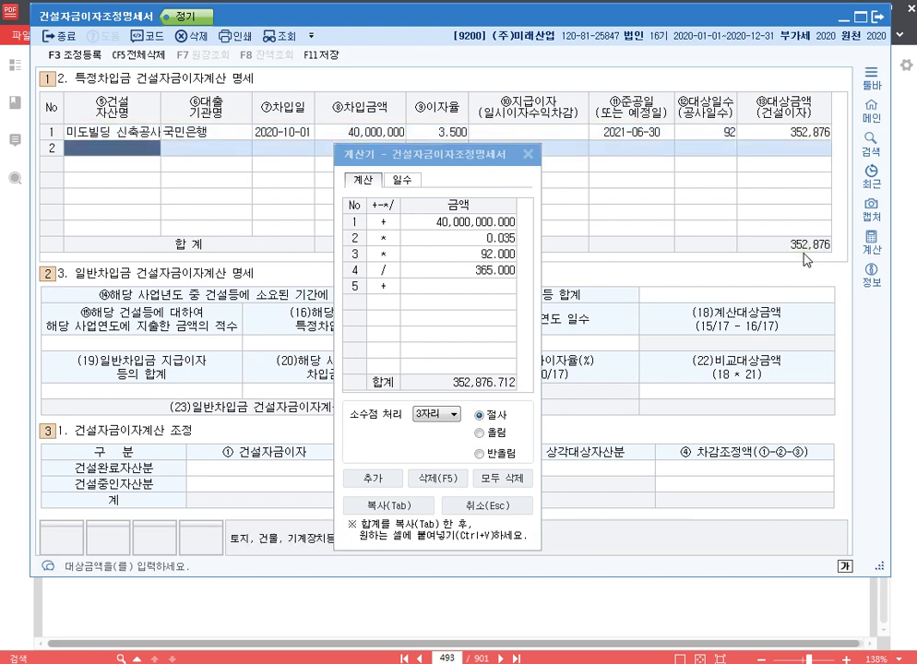
click(529, 157)
click(528, 155)
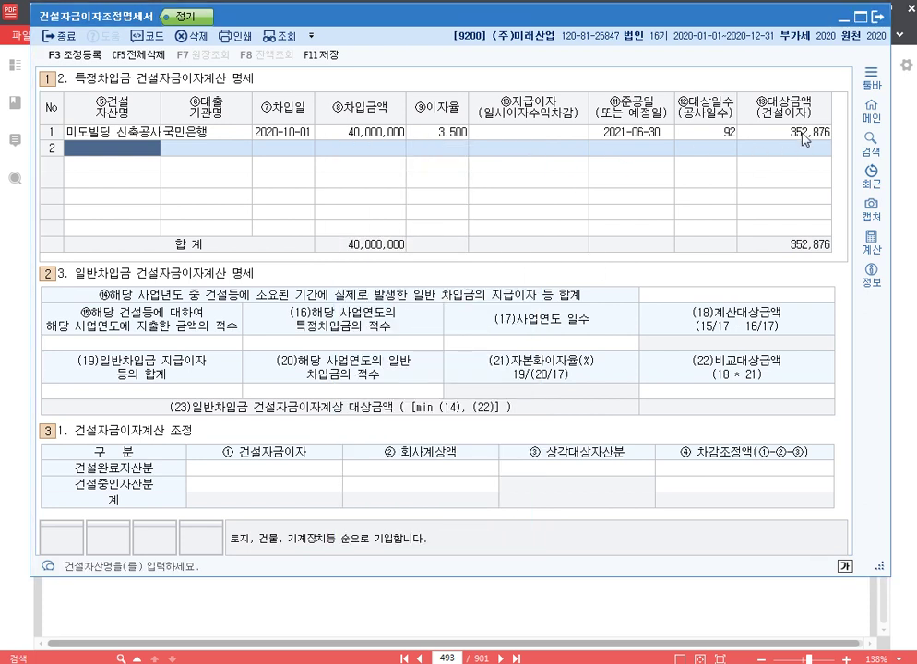
- Enter 302,876 as the 지급이자(일시이자수익차감) of the 미도빌딩 신축공사 row
click(802, 134)
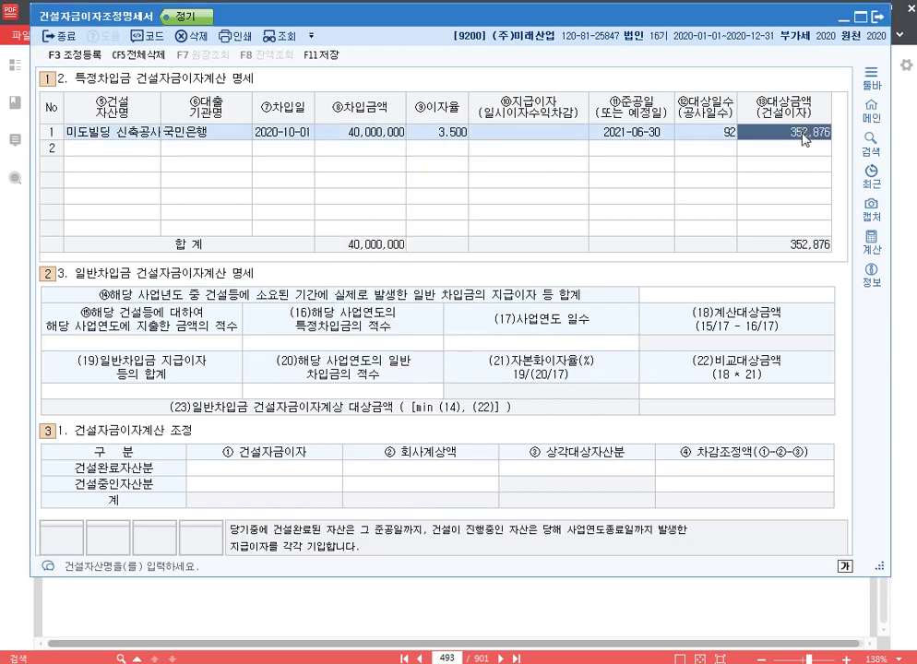
click(546, 134)
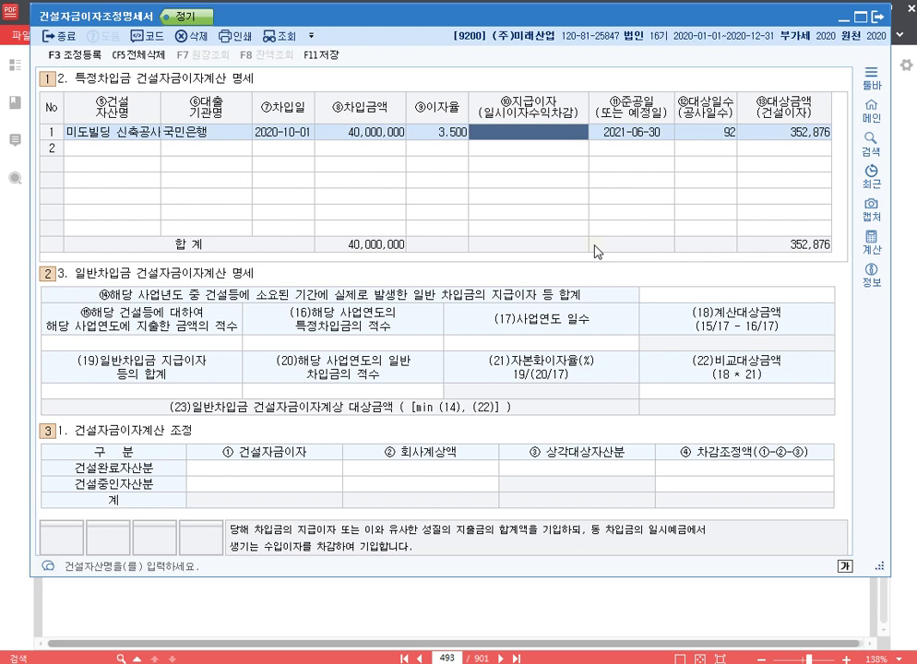
text(30)
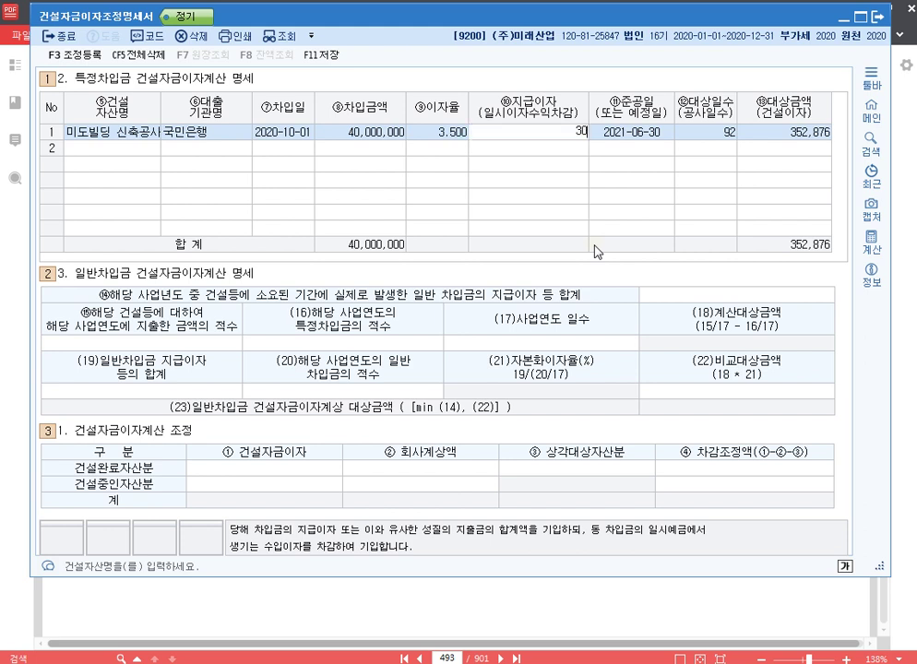
text(2,876)
key(Return)
click(803, 135)
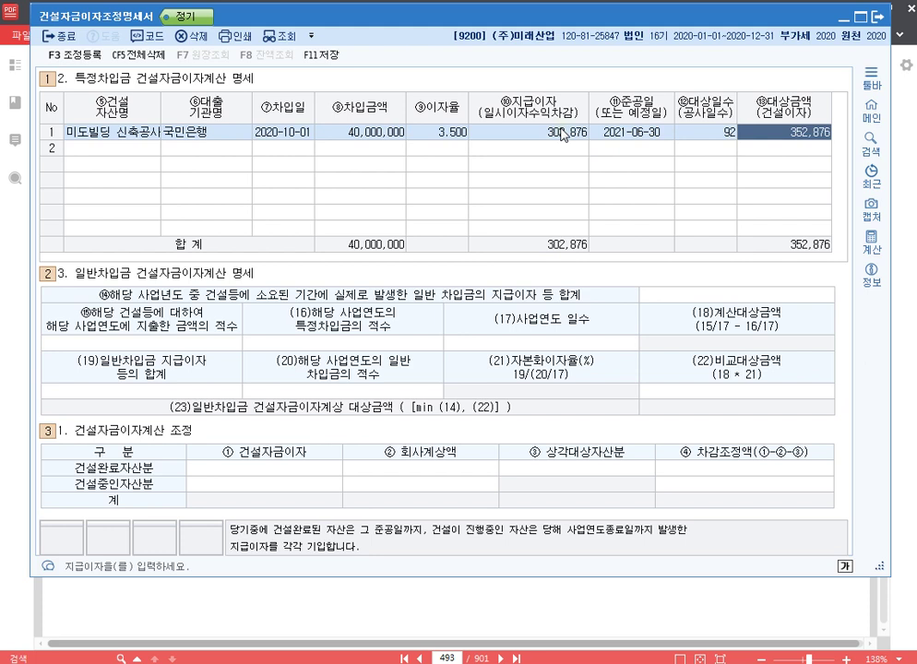
- Try 50,000 as the 지급이자 of the 미도빌딩 신축공사 row and restore it to 302,876
click(564, 135)
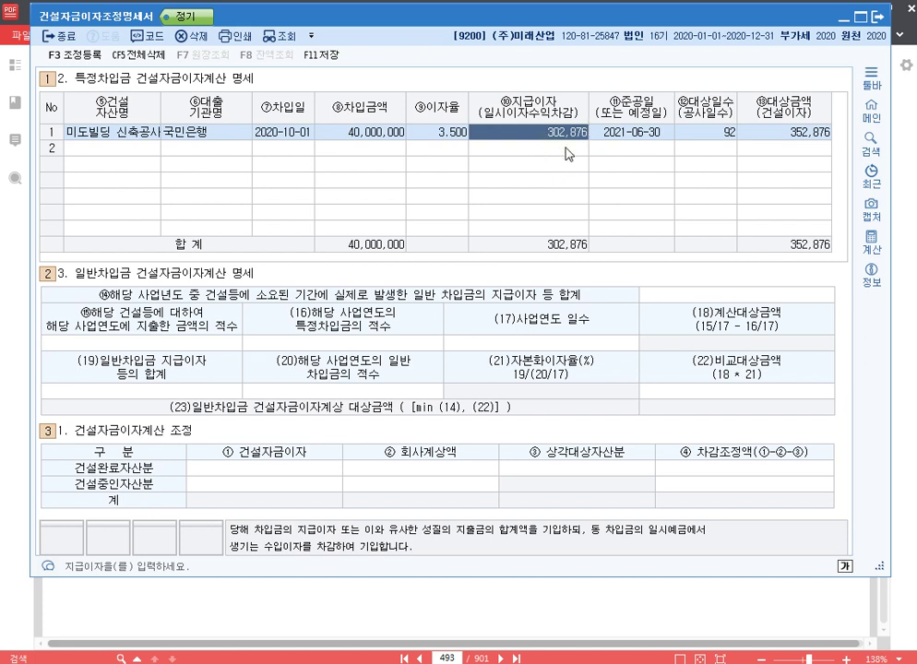
text(500000)
key(Return)
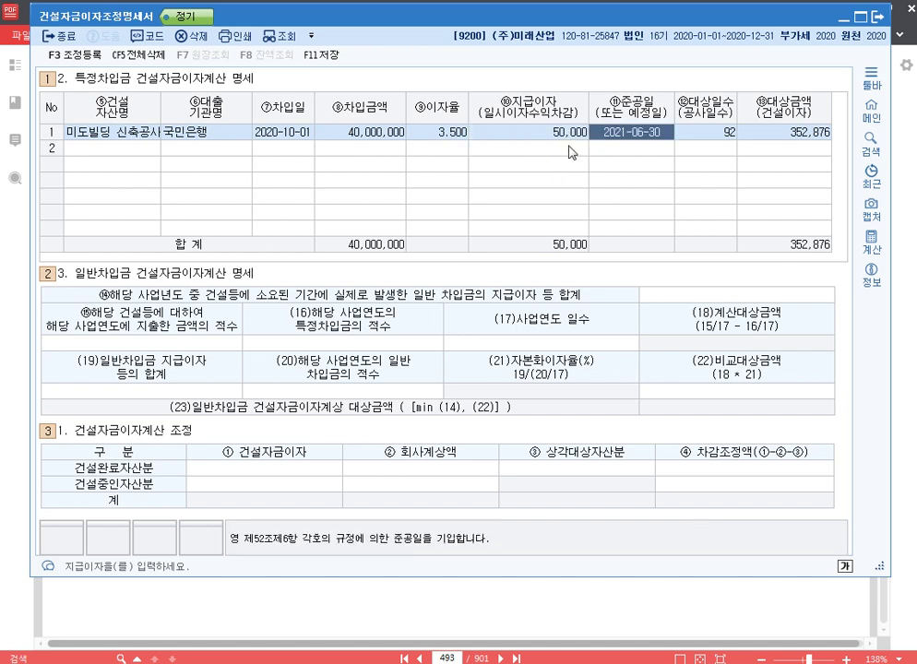
key(Left)
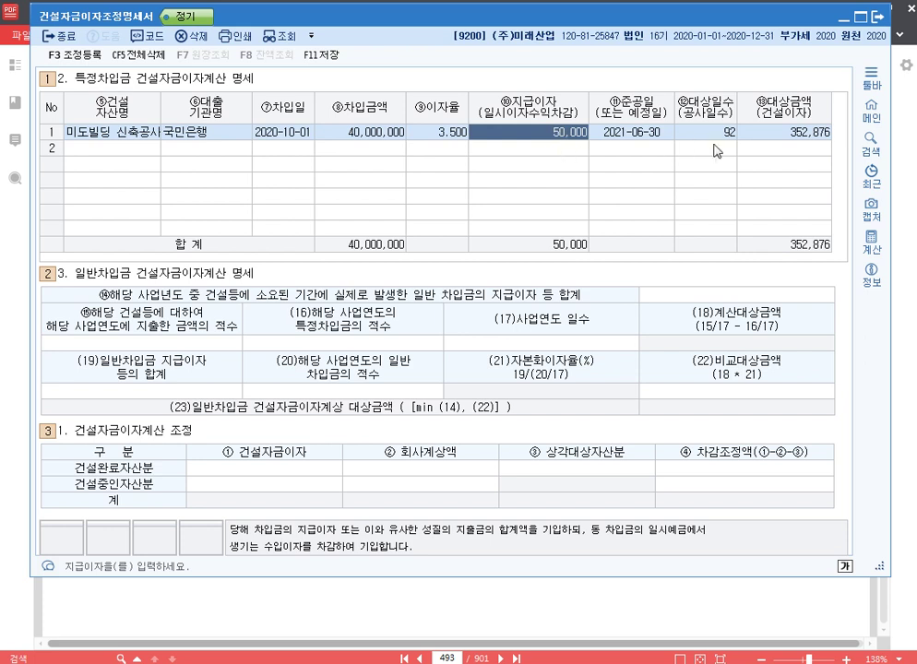
text(302876)
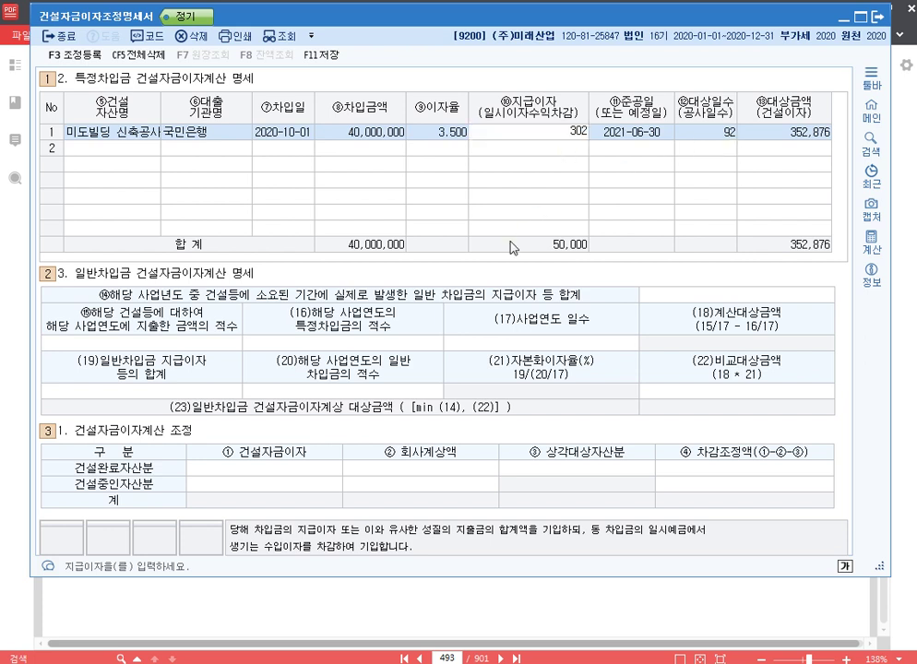
key(Return)
key(Left)
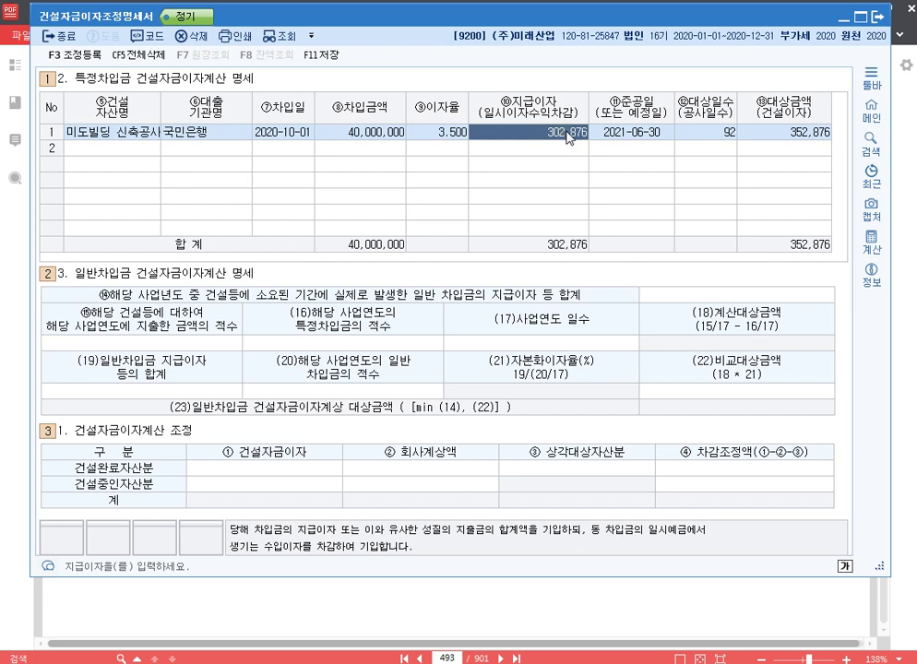
- Enter 352,876 as the 건설자금이자 of 건설중인자산분 in the 건설자금이자계산 조정 section
click(793, 133)
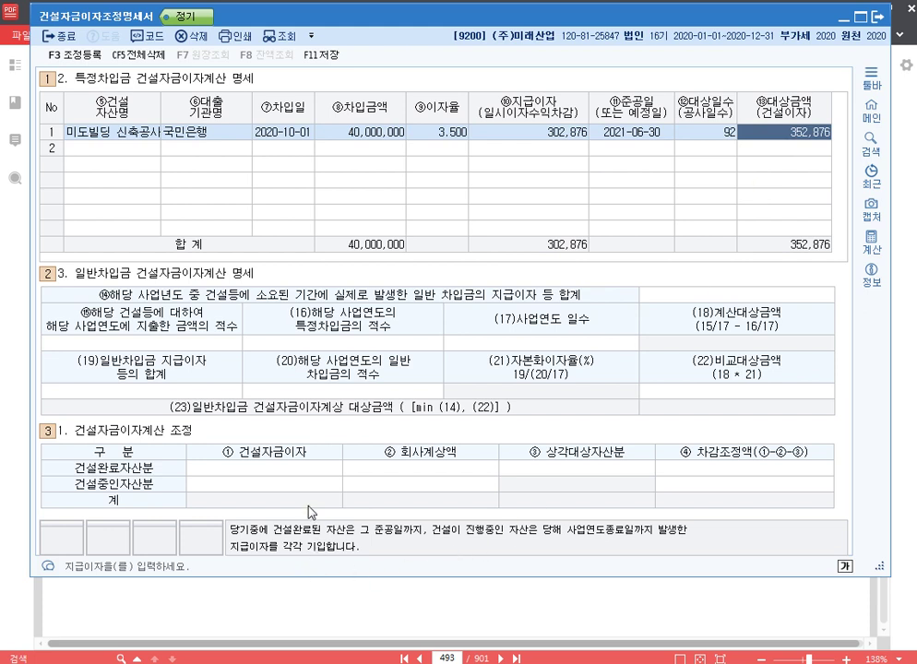
click(292, 485)
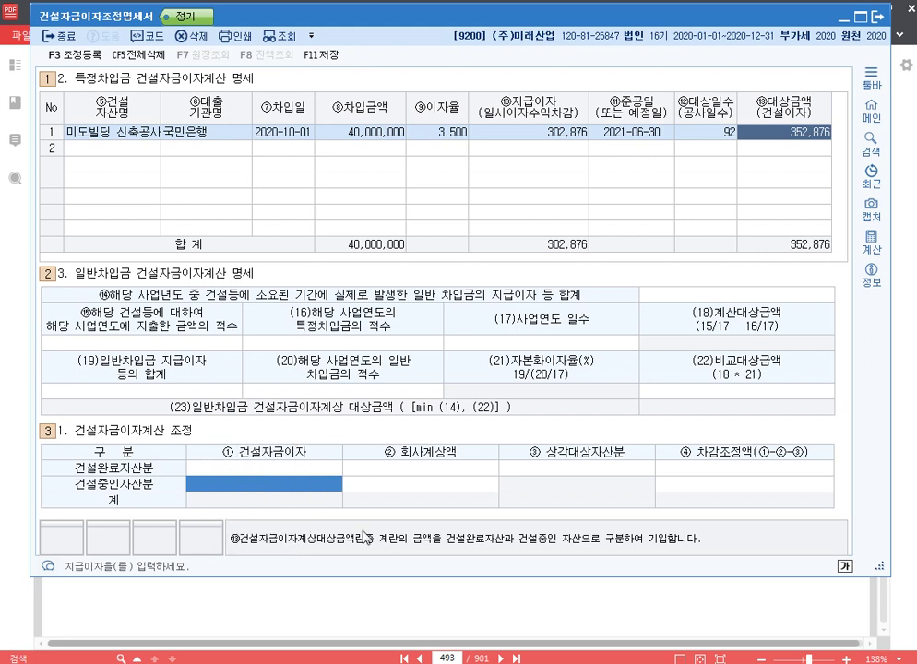
text(35)
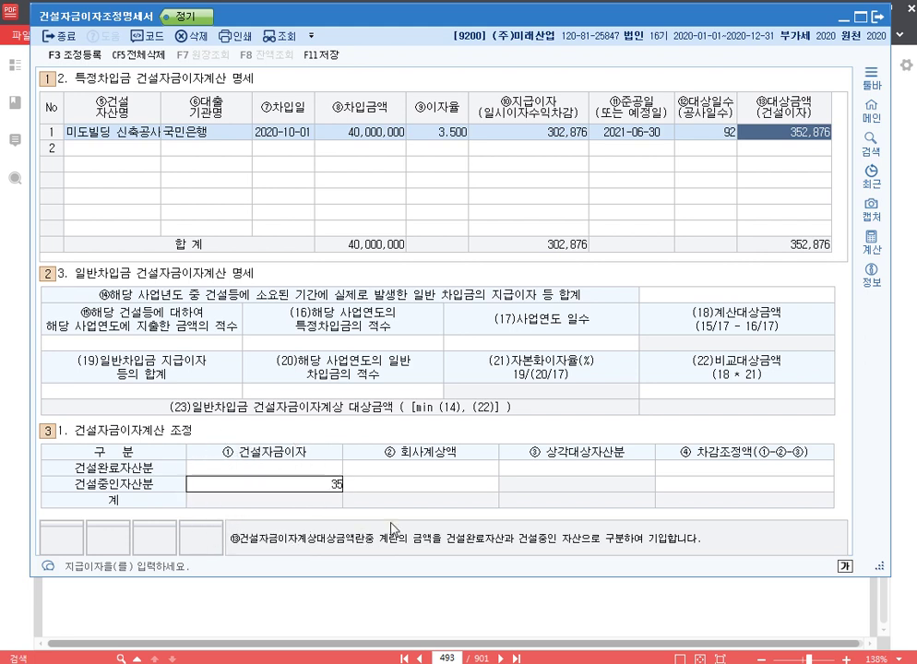
text(2,876)
key(Return)
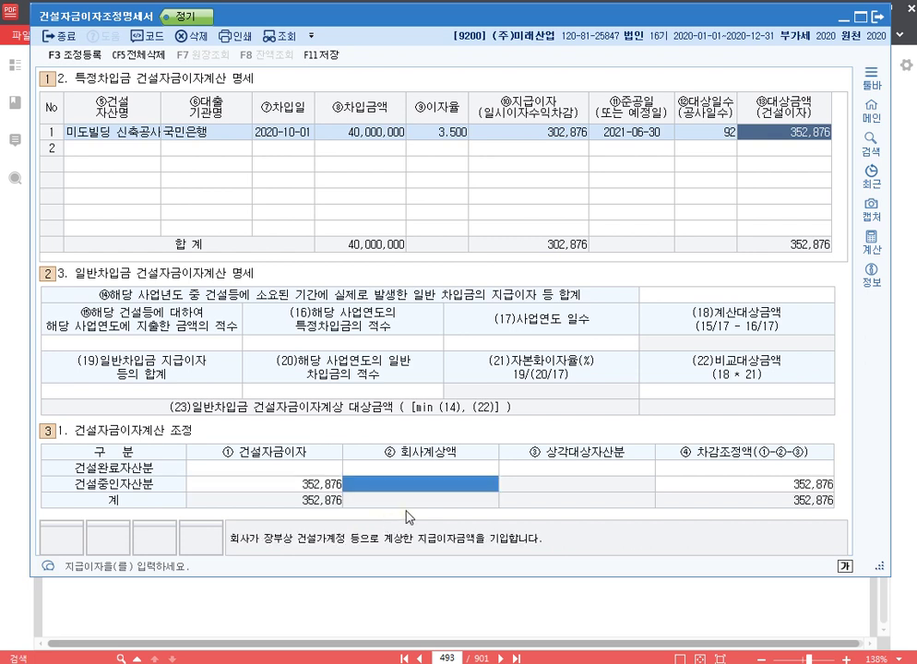
click(436, 491)
click(436, 491)
click(475, 492)
- Open 조정 등록, review its 손금불산입 entries and the 건설자금이자 description in 조정과목등록, and close that list without choosing an item
key(F3)
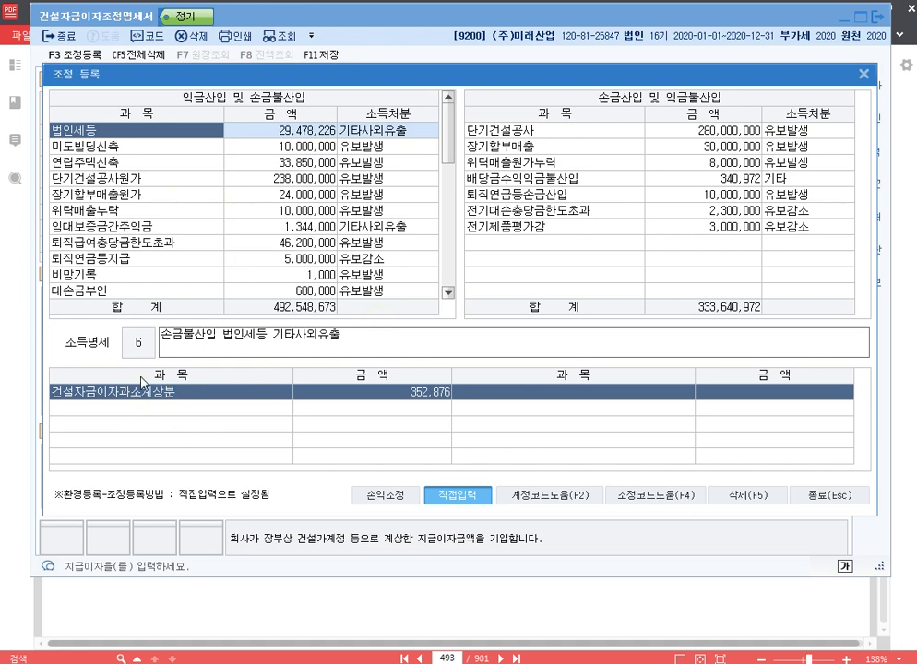
scroll(192, 227, down, 5)
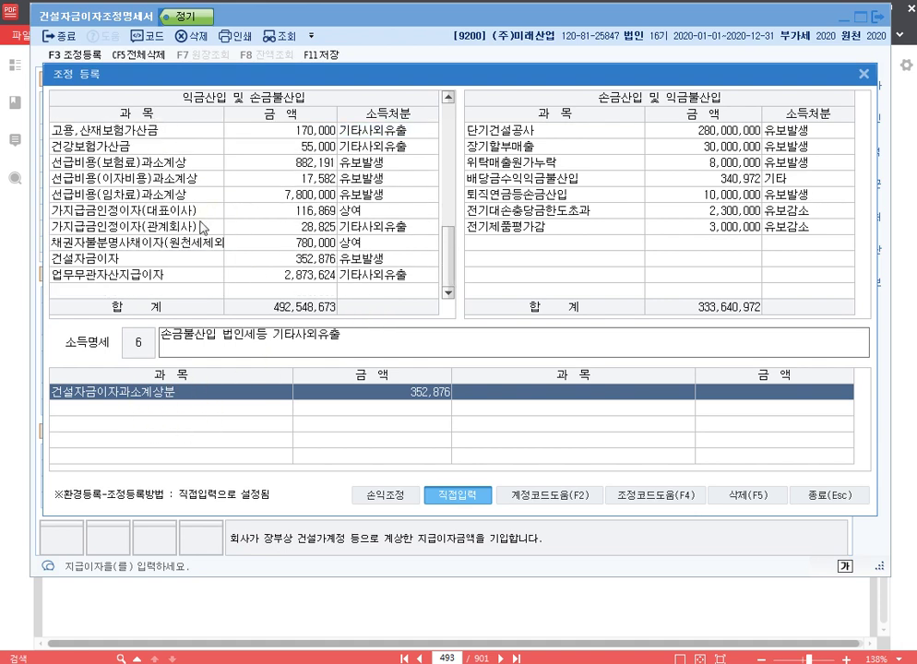
click(198, 292)
double_click(199, 293)
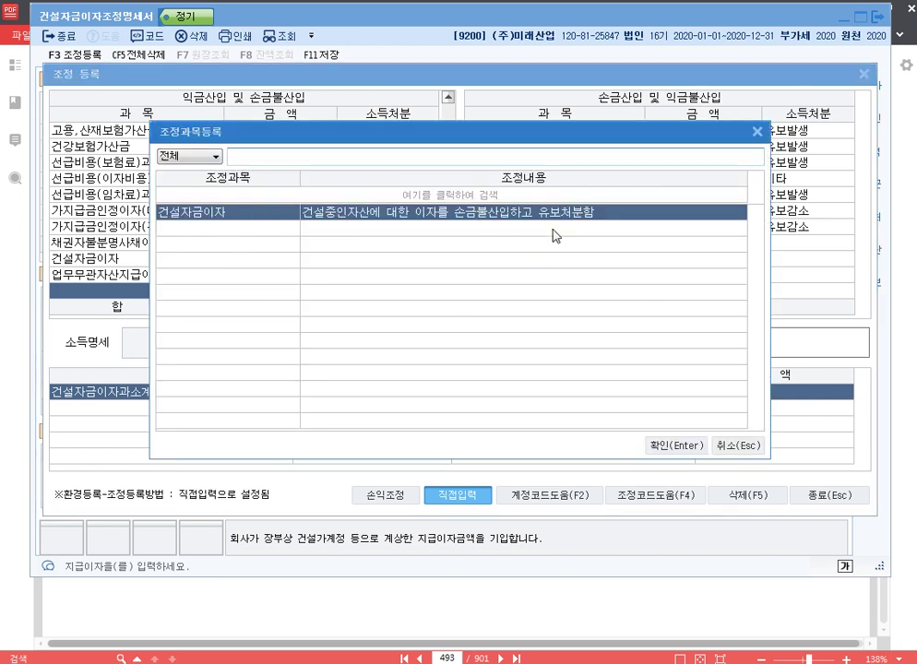
click(747, 446)
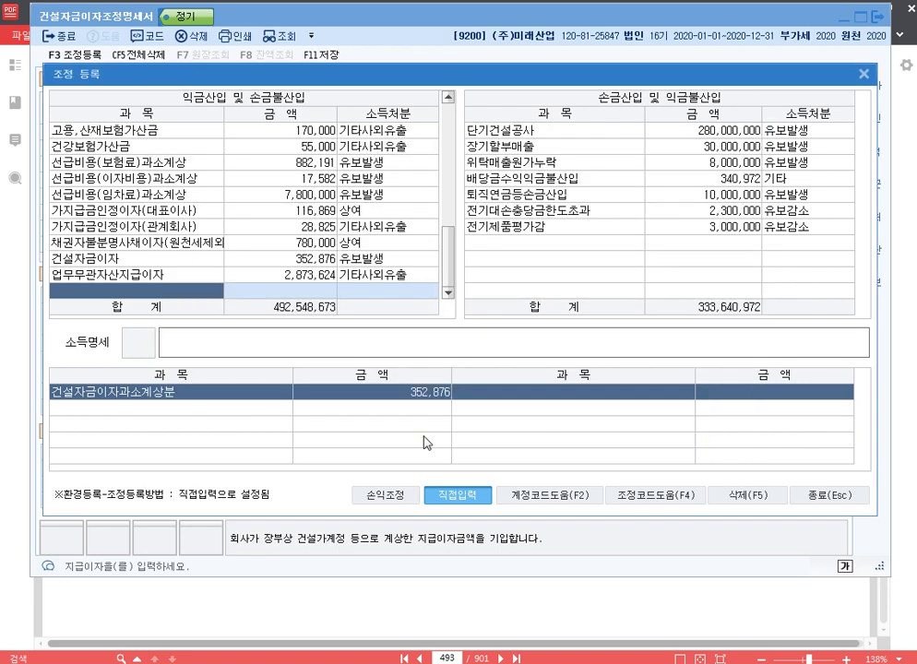
- Check the 소득명세 of the registered 건설자금이자 entry against the 조정과목등록 list, leaving the list without choosing an item
click(182, 261)
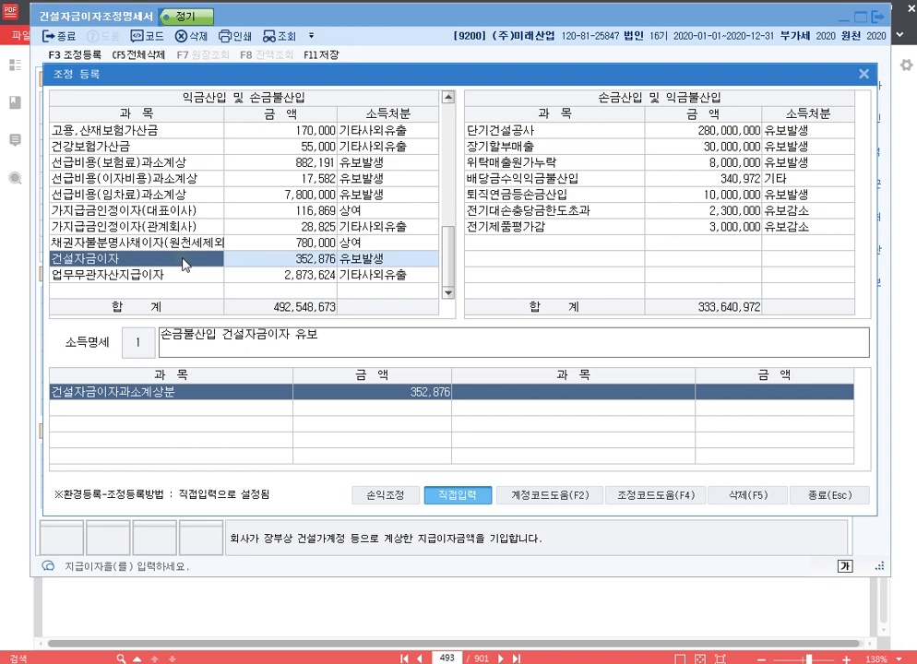
click(205, 291)
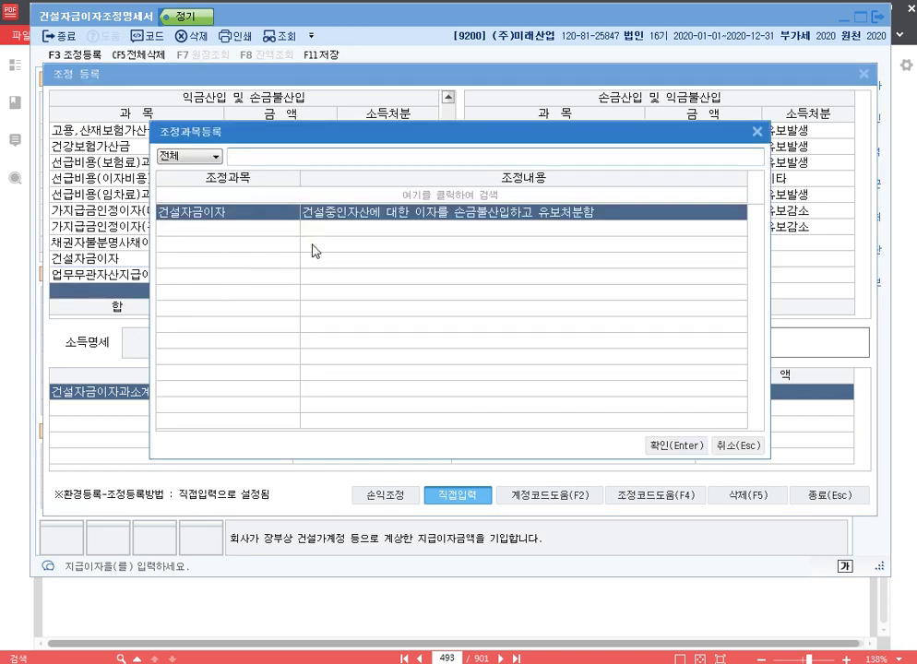
key(Escape)
click(195, 261)
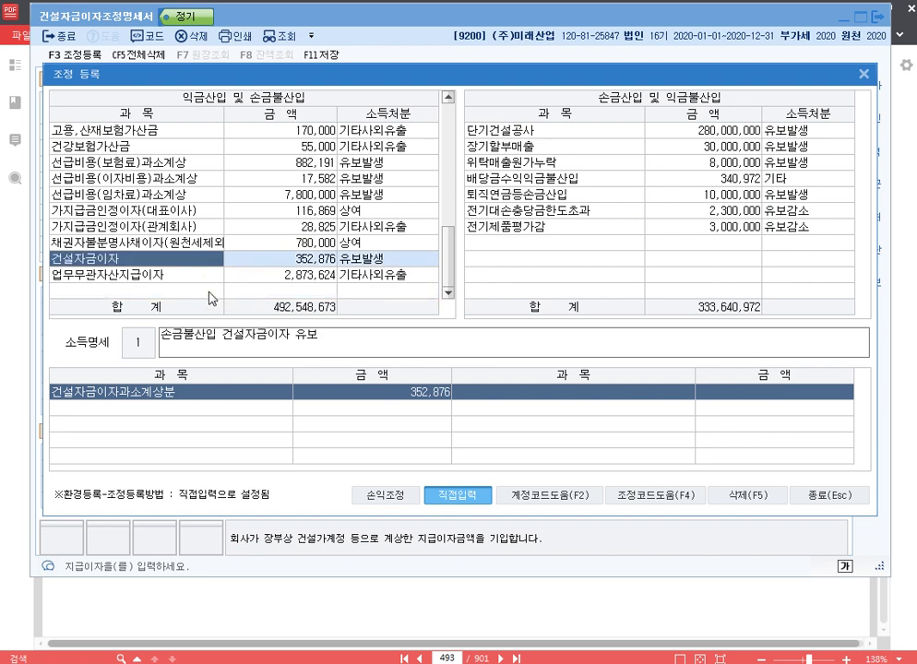
click(209, 292)
key(F4)
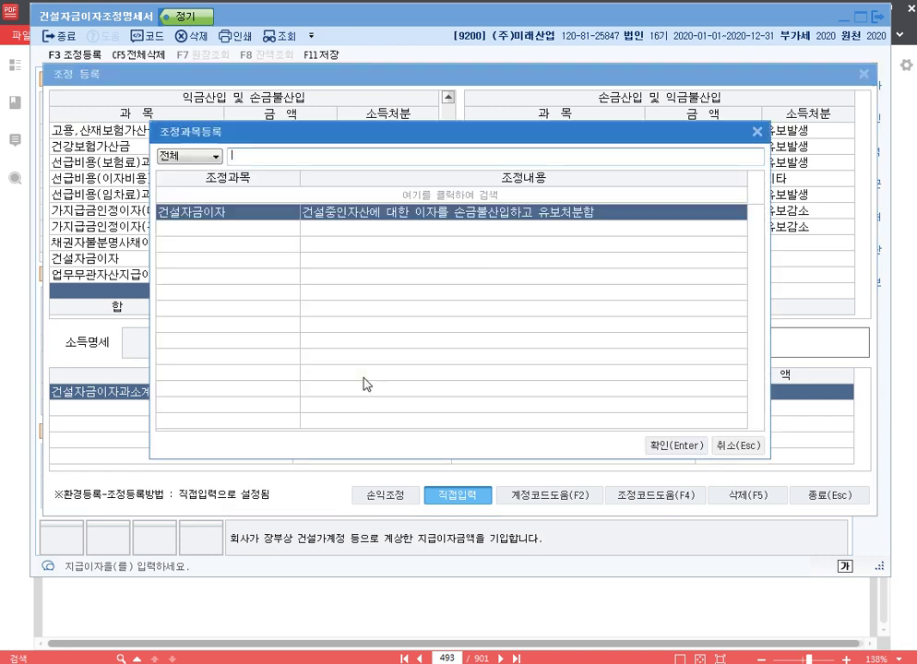
key(Escape)
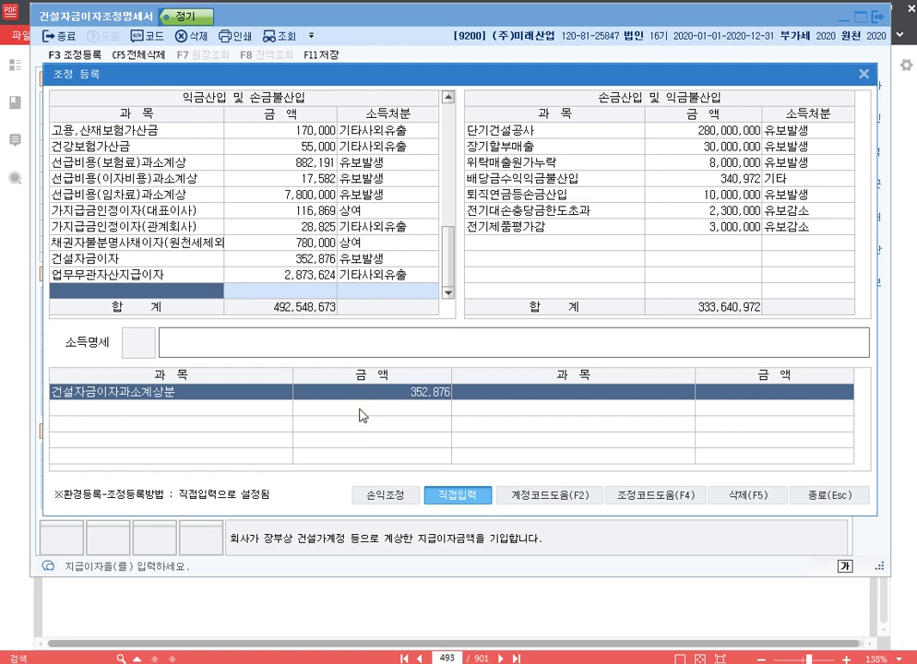
- Add 일시예금이자수익 of 50,000 under 손금산입 및 익금불산입 with 소득처분 유보발생
click(583, 243)
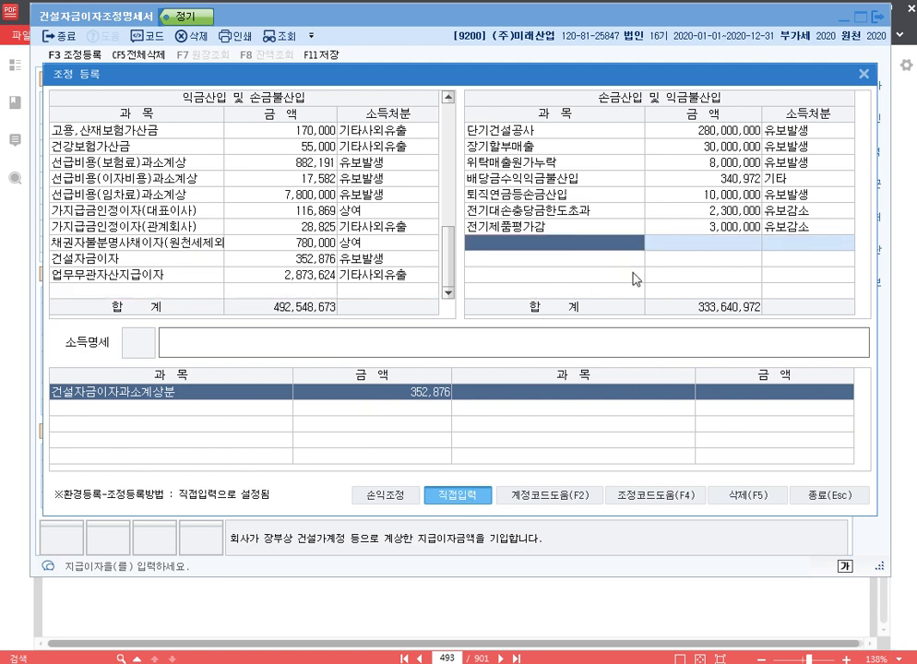
text(일시예금이자수)
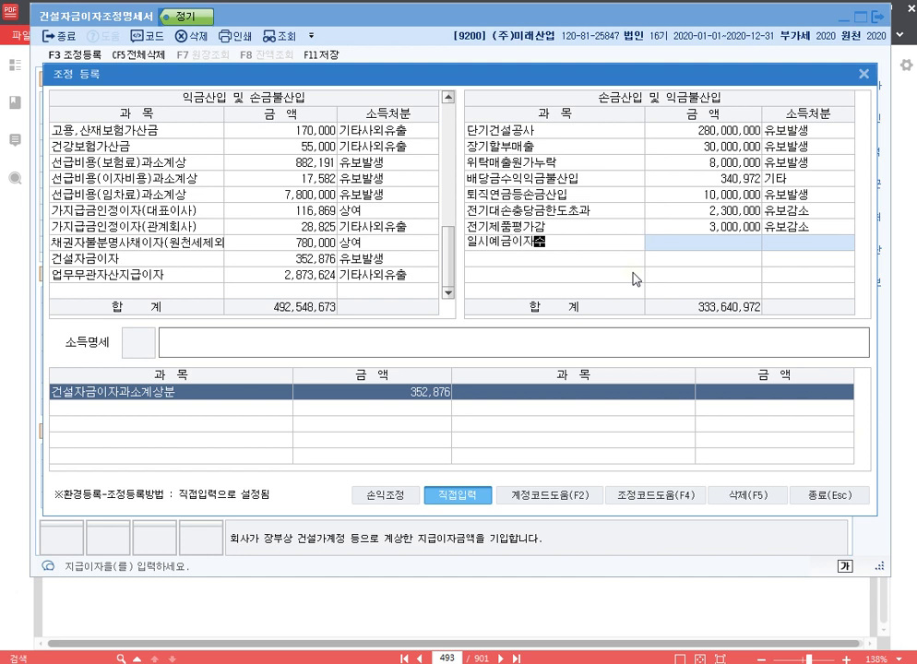
text(익)
key(Return)
text(500000)
key(Return)
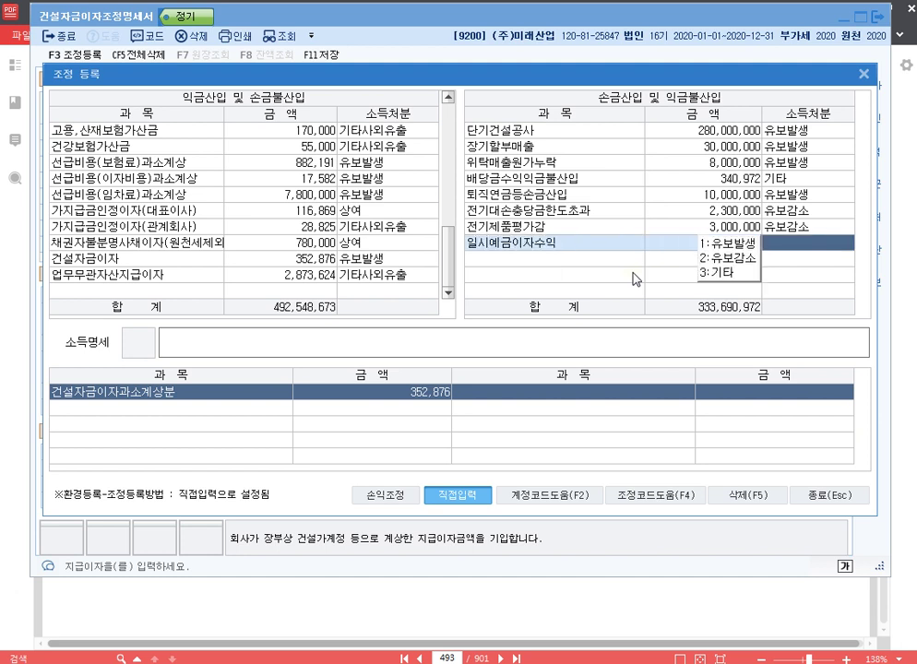
key(Return)
- Enter "익금불산입 일시예금이자수익 유보" as the 소득명세 of the 일시예금이자수익 entry
text(소)
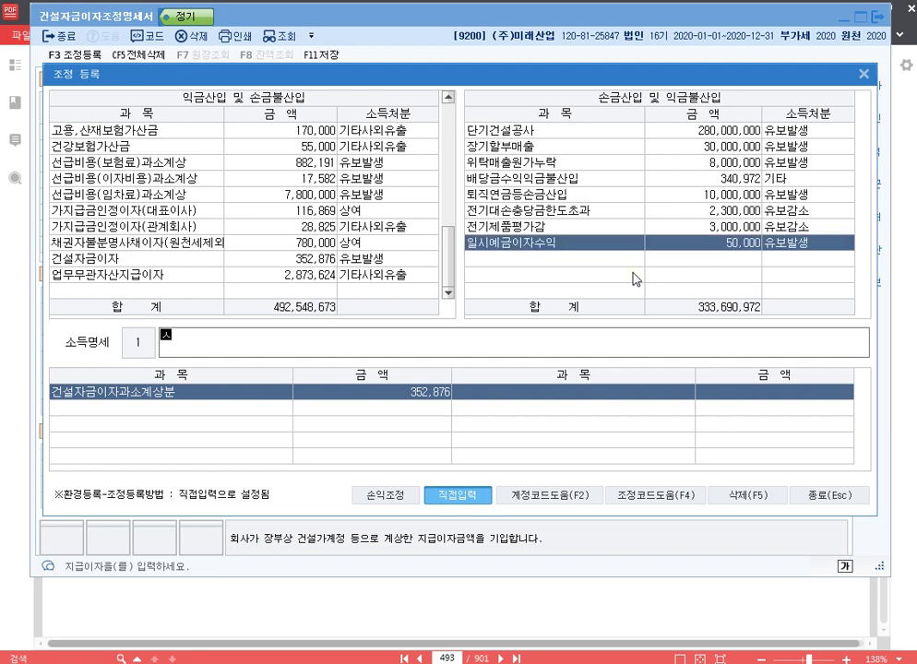
text(ㄴ금불ㅅ)
key(BackSpace)
key(BackSpace)
key(BackSpace)
key(BackSpace)
text(익금불산입 일)
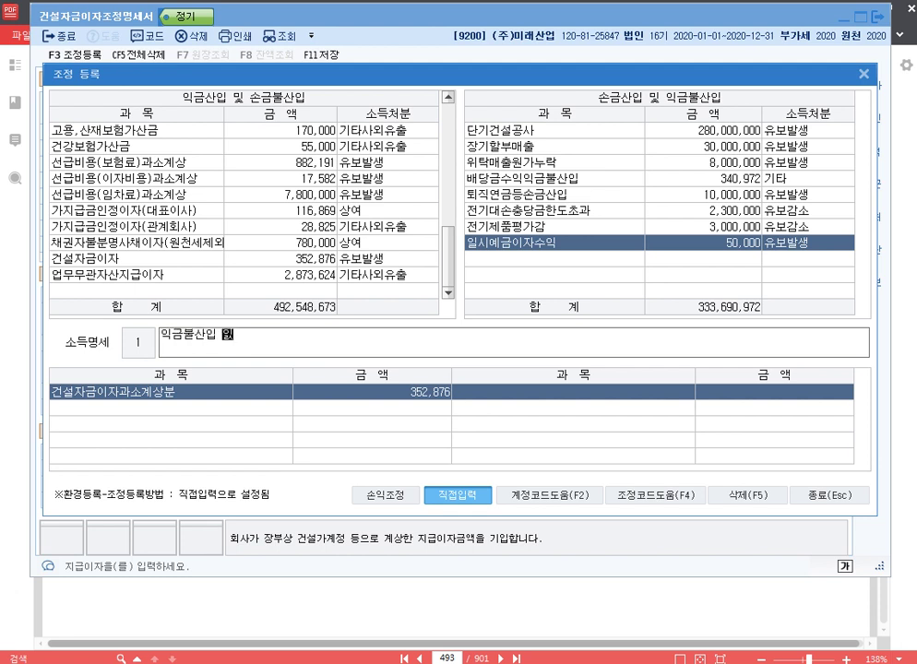
text(시예금이자수익 유)
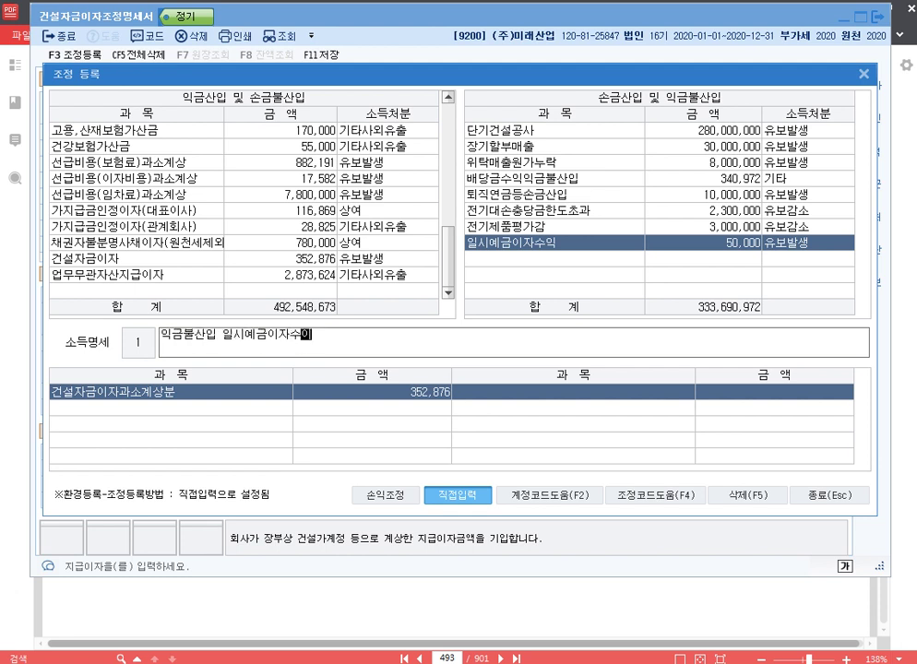
text(보)
key(Return)
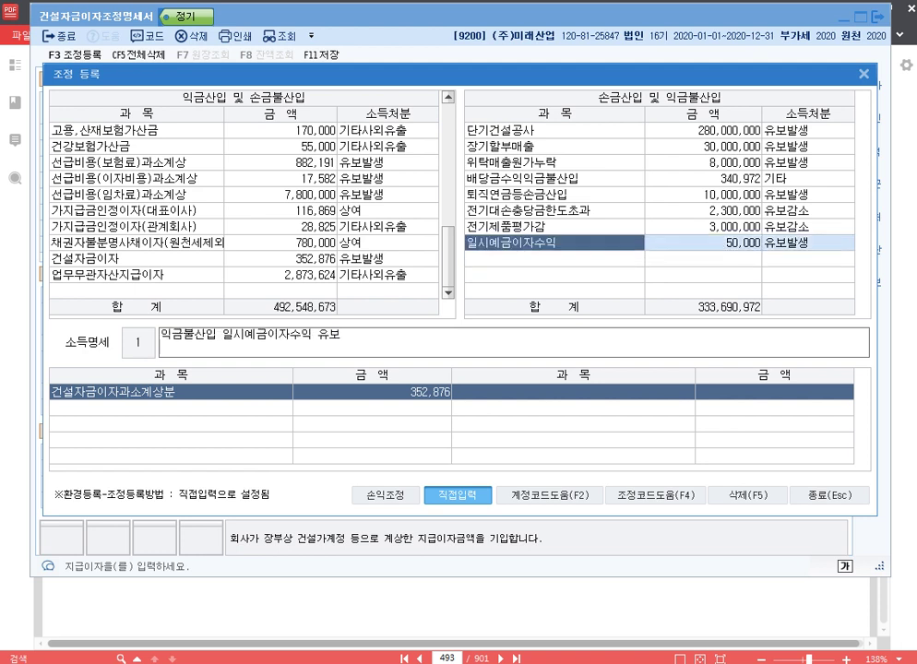